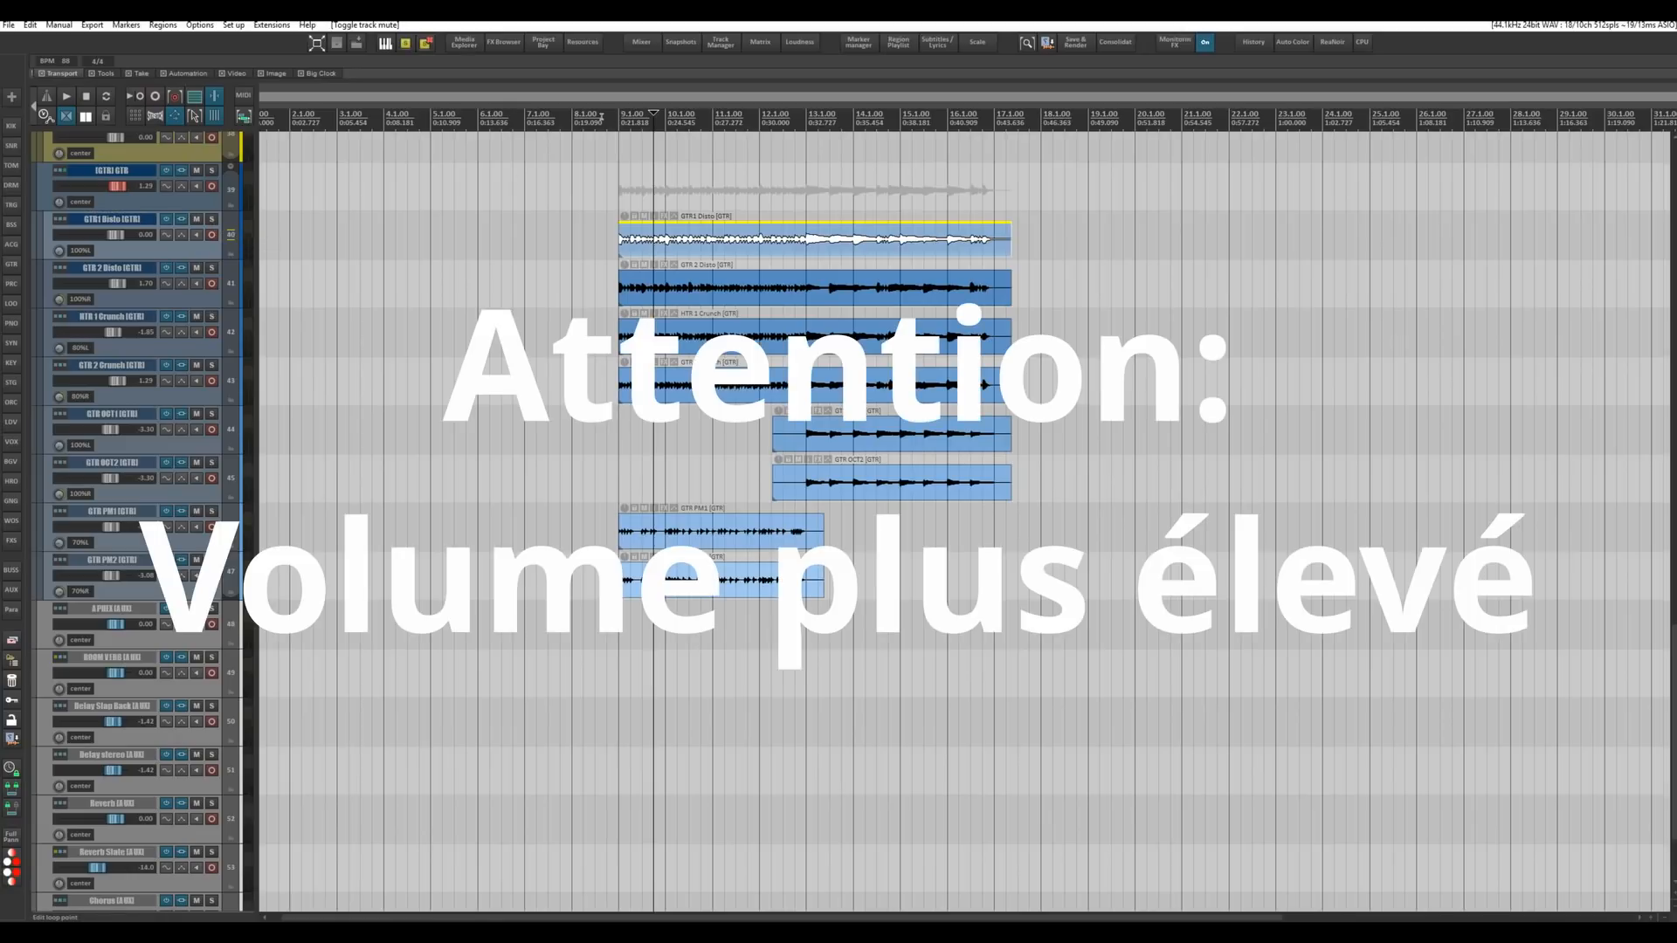
Play the full mix starting just before bar 9, and stop once the guitar section has been heard.
left_click(606, 116)
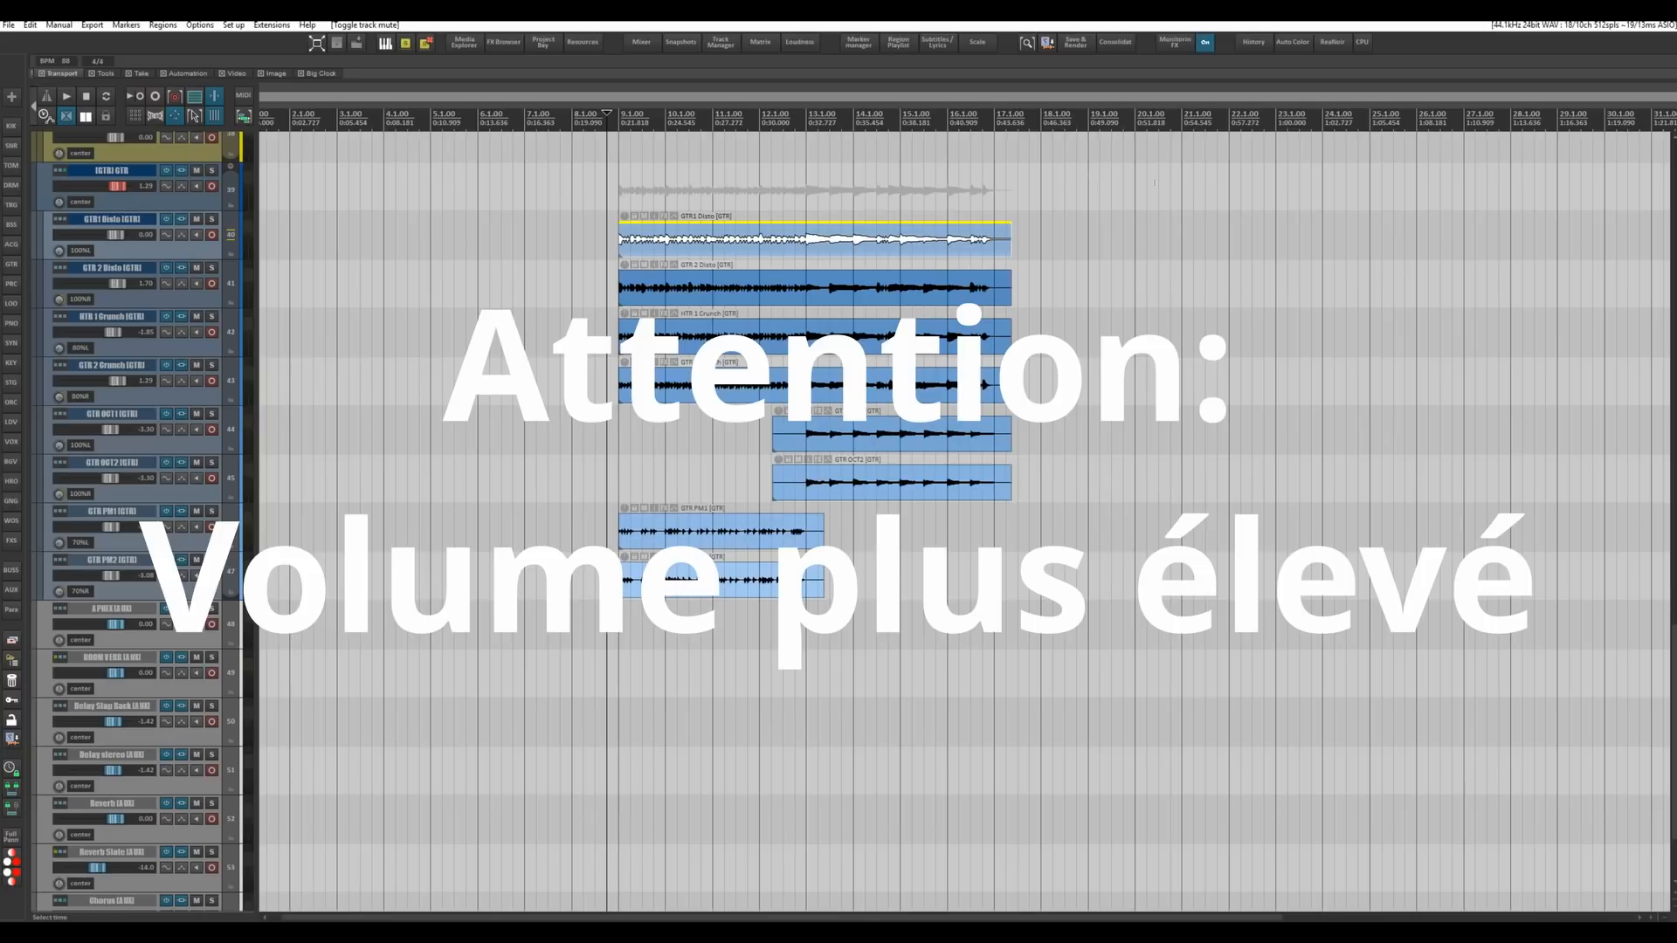
key("space")
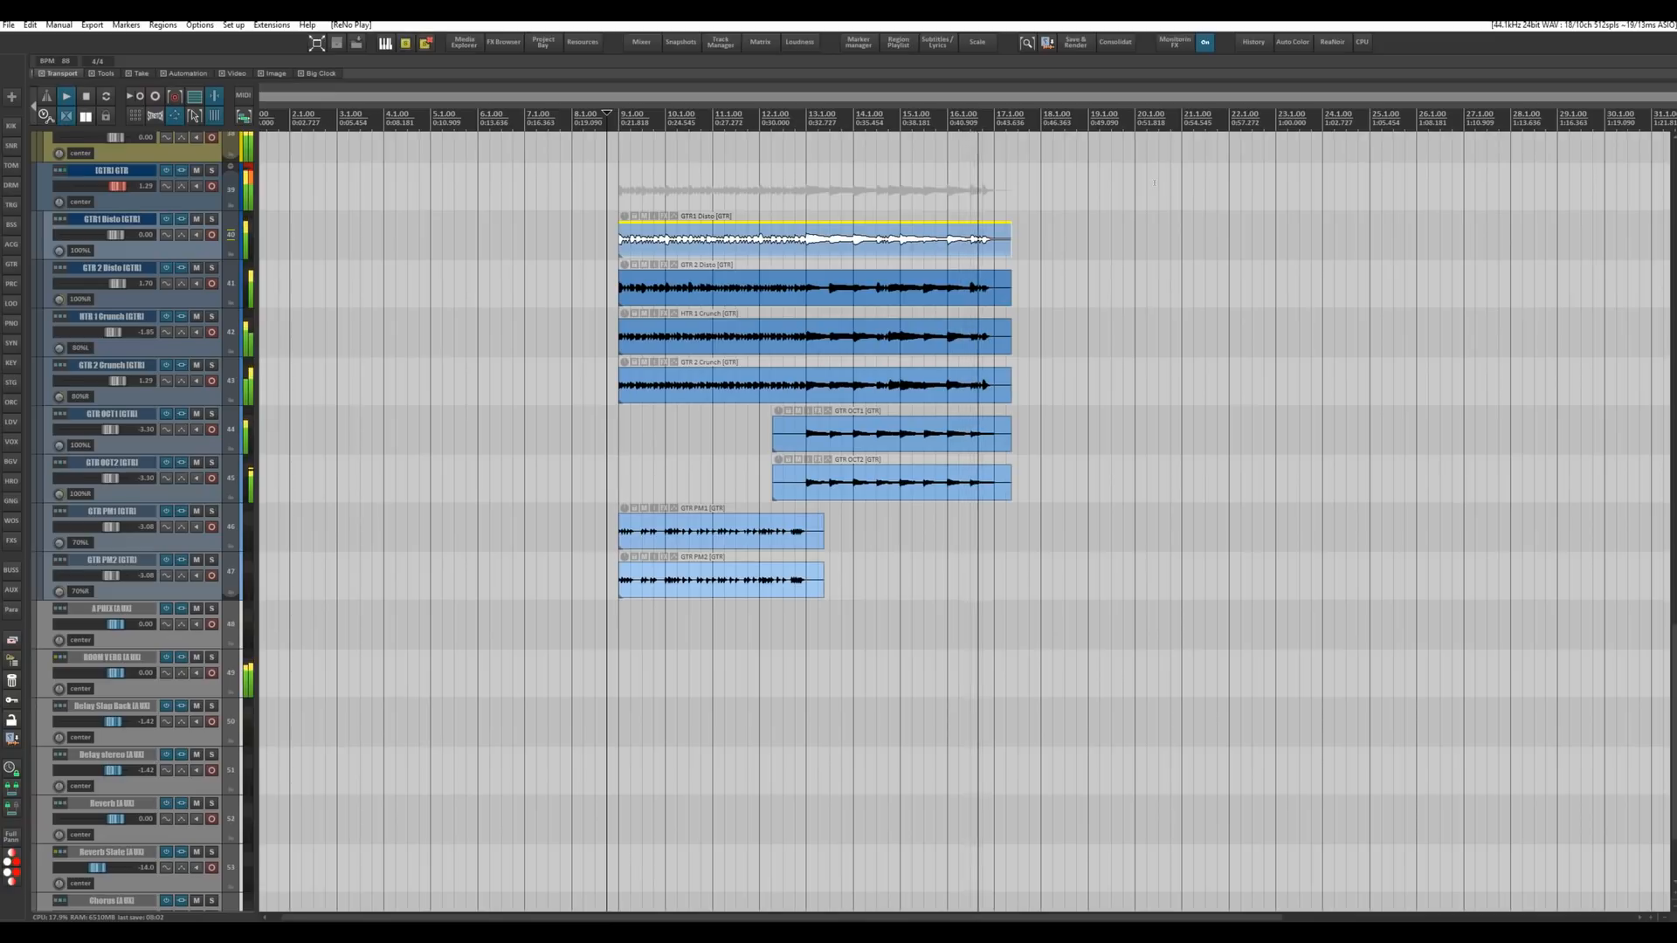
key("space")
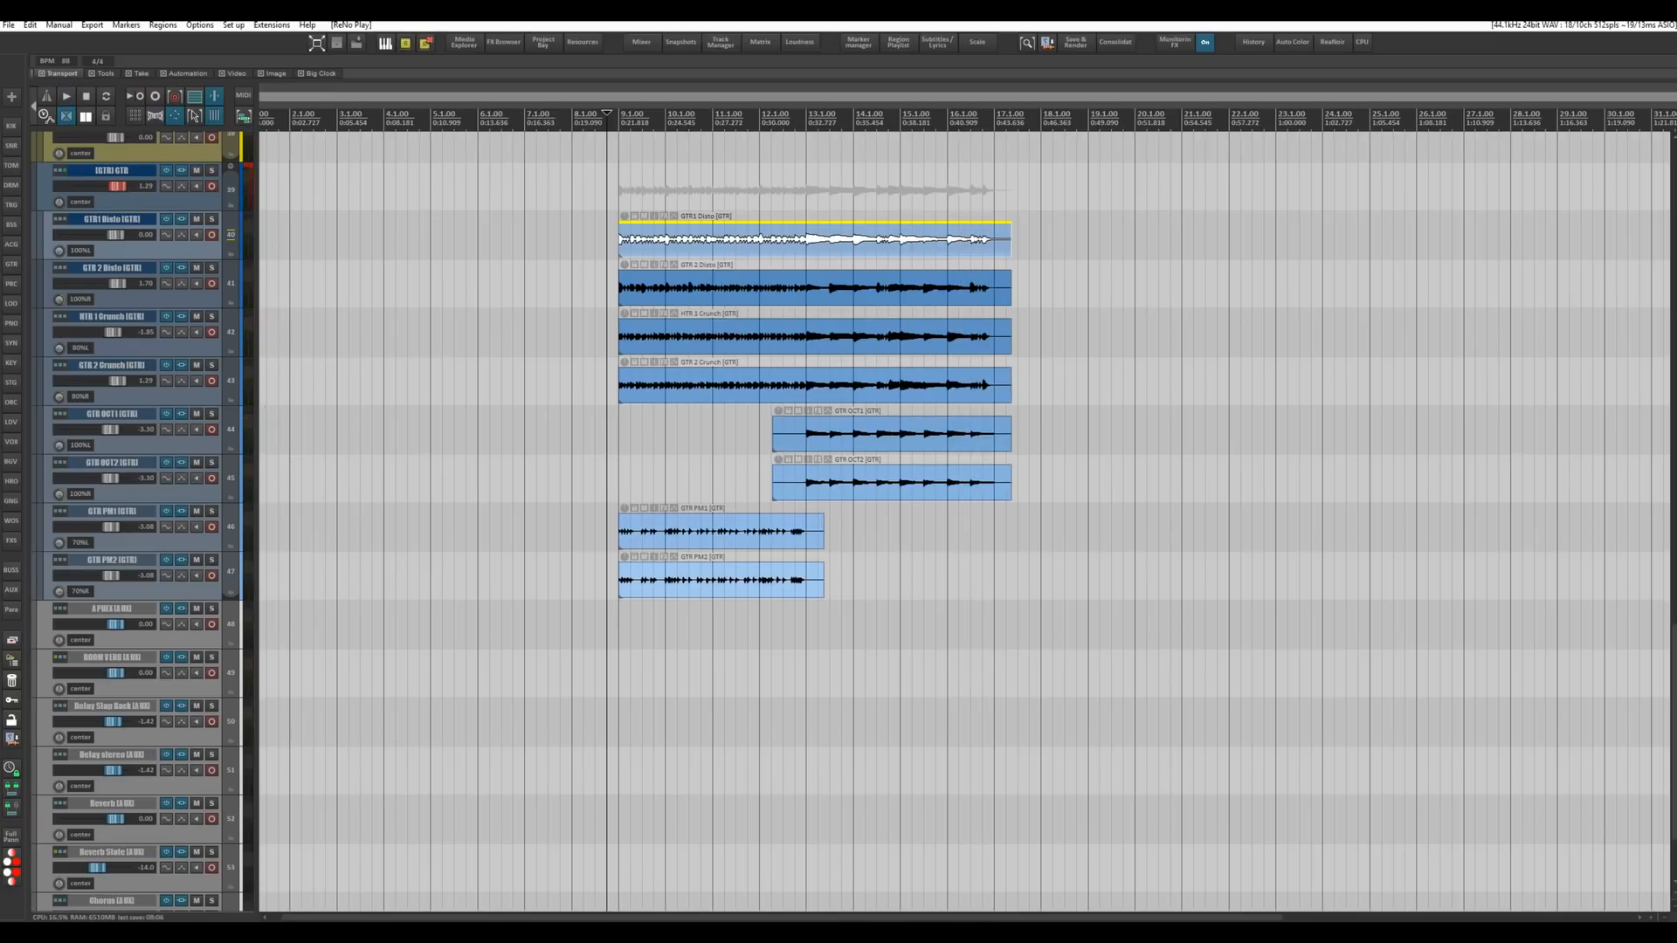
Mute the room reverb track located below the guitar tracks.
scroll(217, 518, "down", 3)
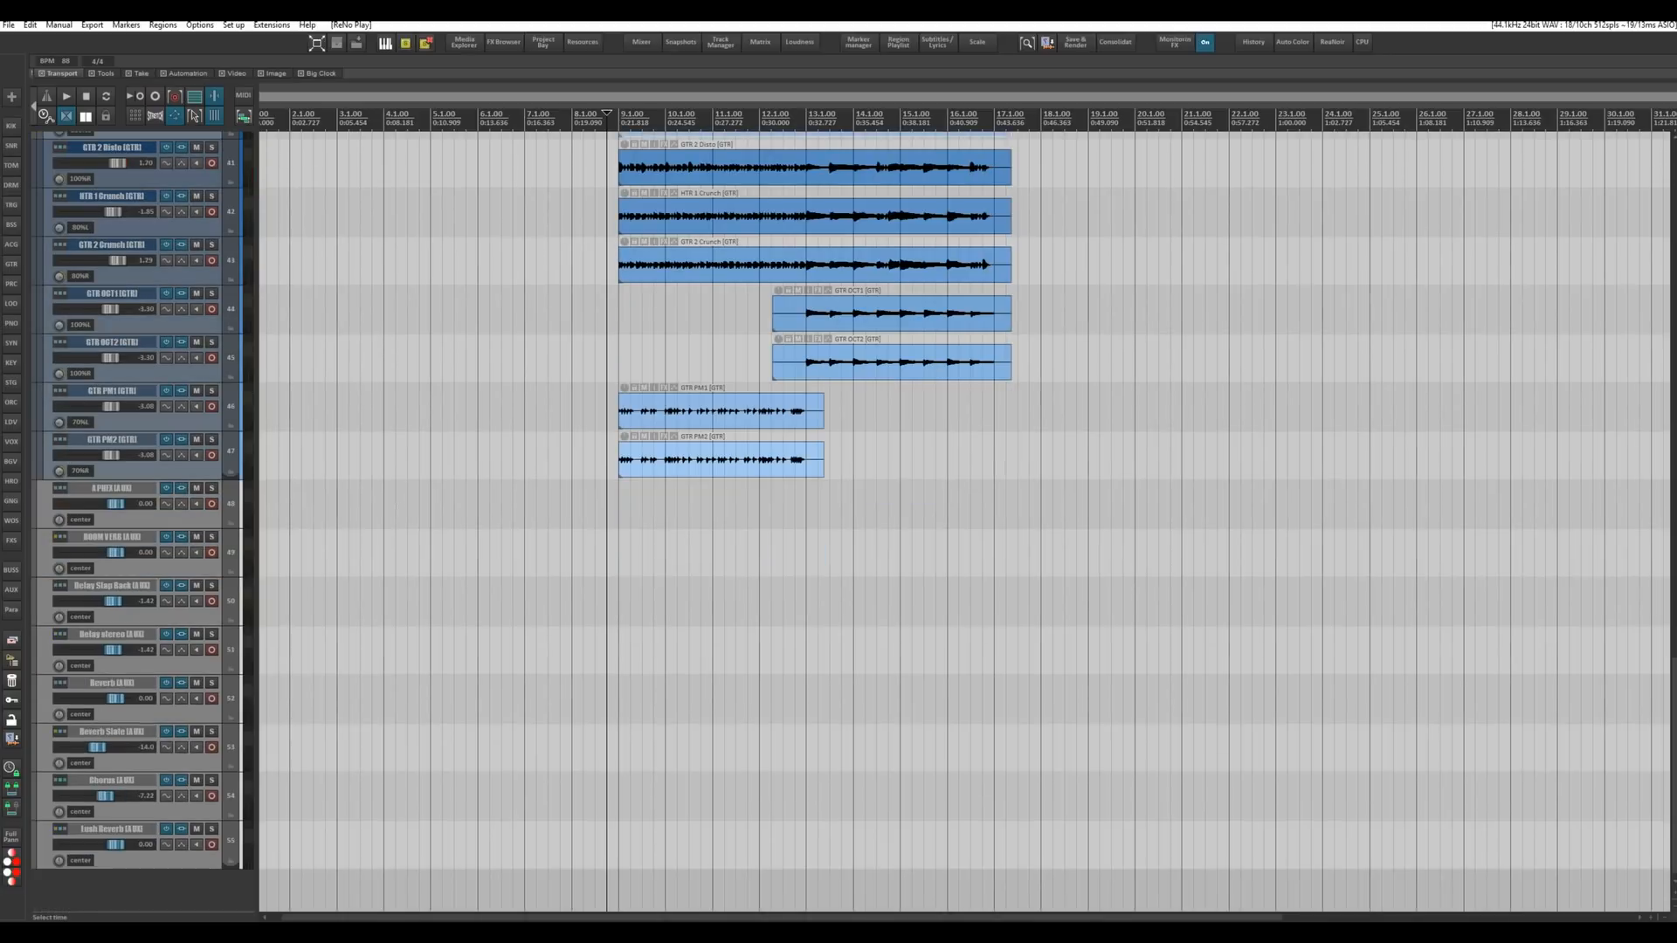
left_click(197, 536)
Bypass the effects on all eight individual guitar tracks, from GTR1 Disto down to GTR PM2.
scroll(320, 496, "up", 5)
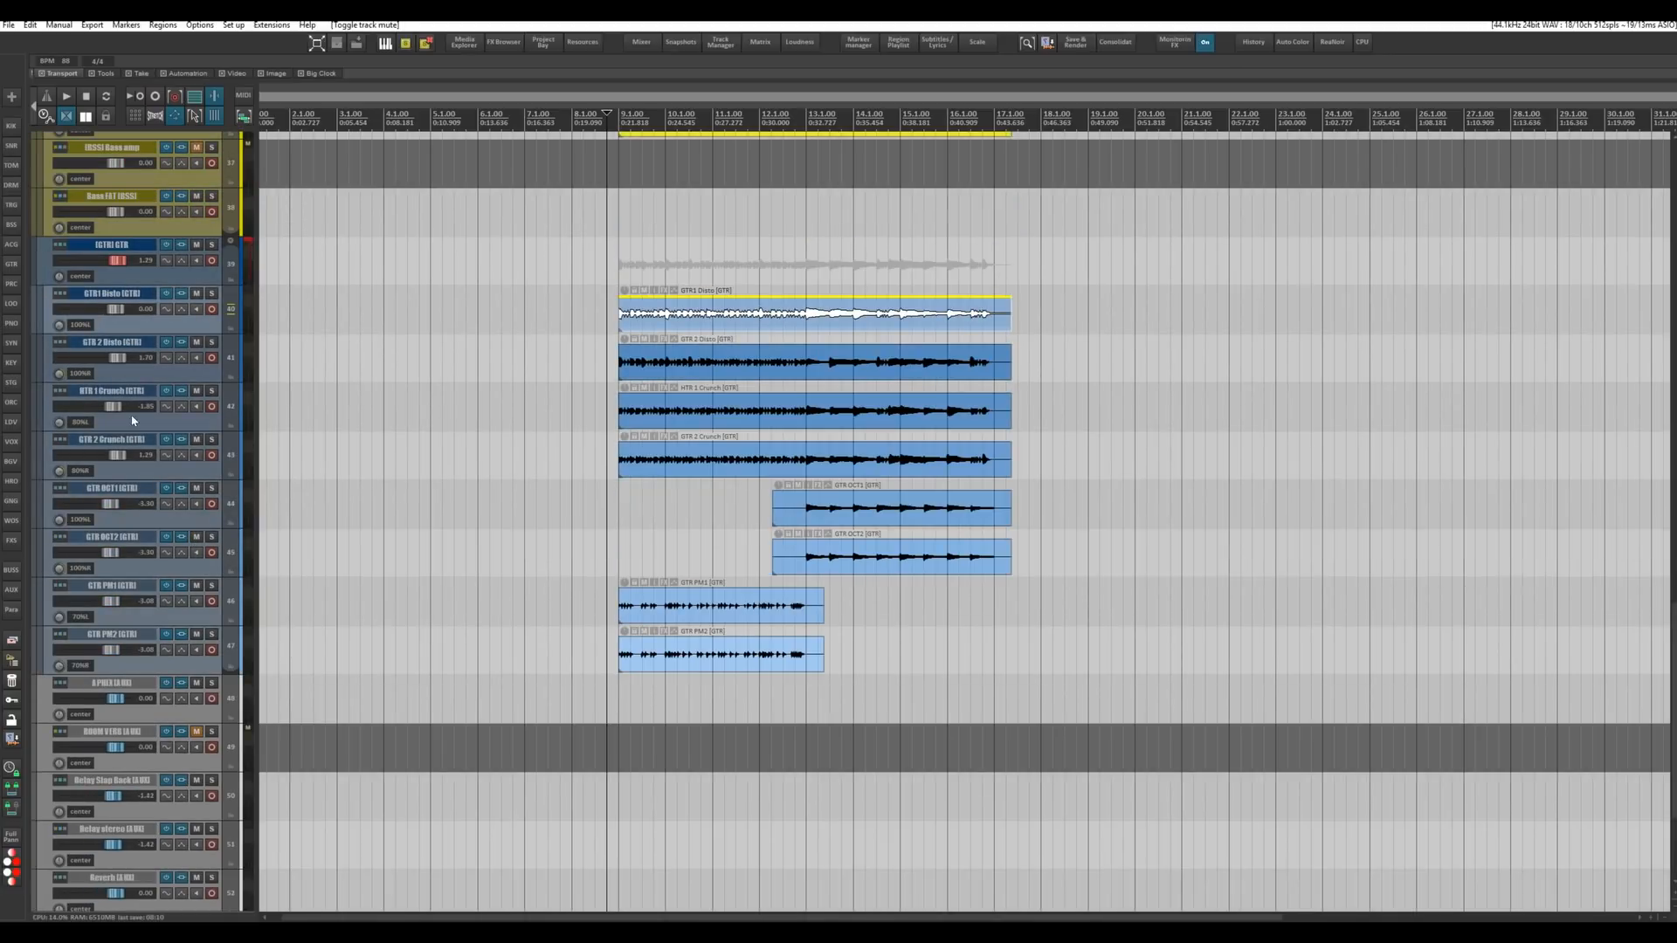
left_click(166, 295)
left_click(168, 342)
left_click(167, 391)
left_click(167, 440)
left_click(167, 489)
left_click(167, 537)
left_click(166, 585)
left_click(166, 633)
Look through the project's drum, bass and guitar tracks, ending at the guitar group.
scroll(332, 546, "up", 5)
scroll(332, 546, "up", 3)
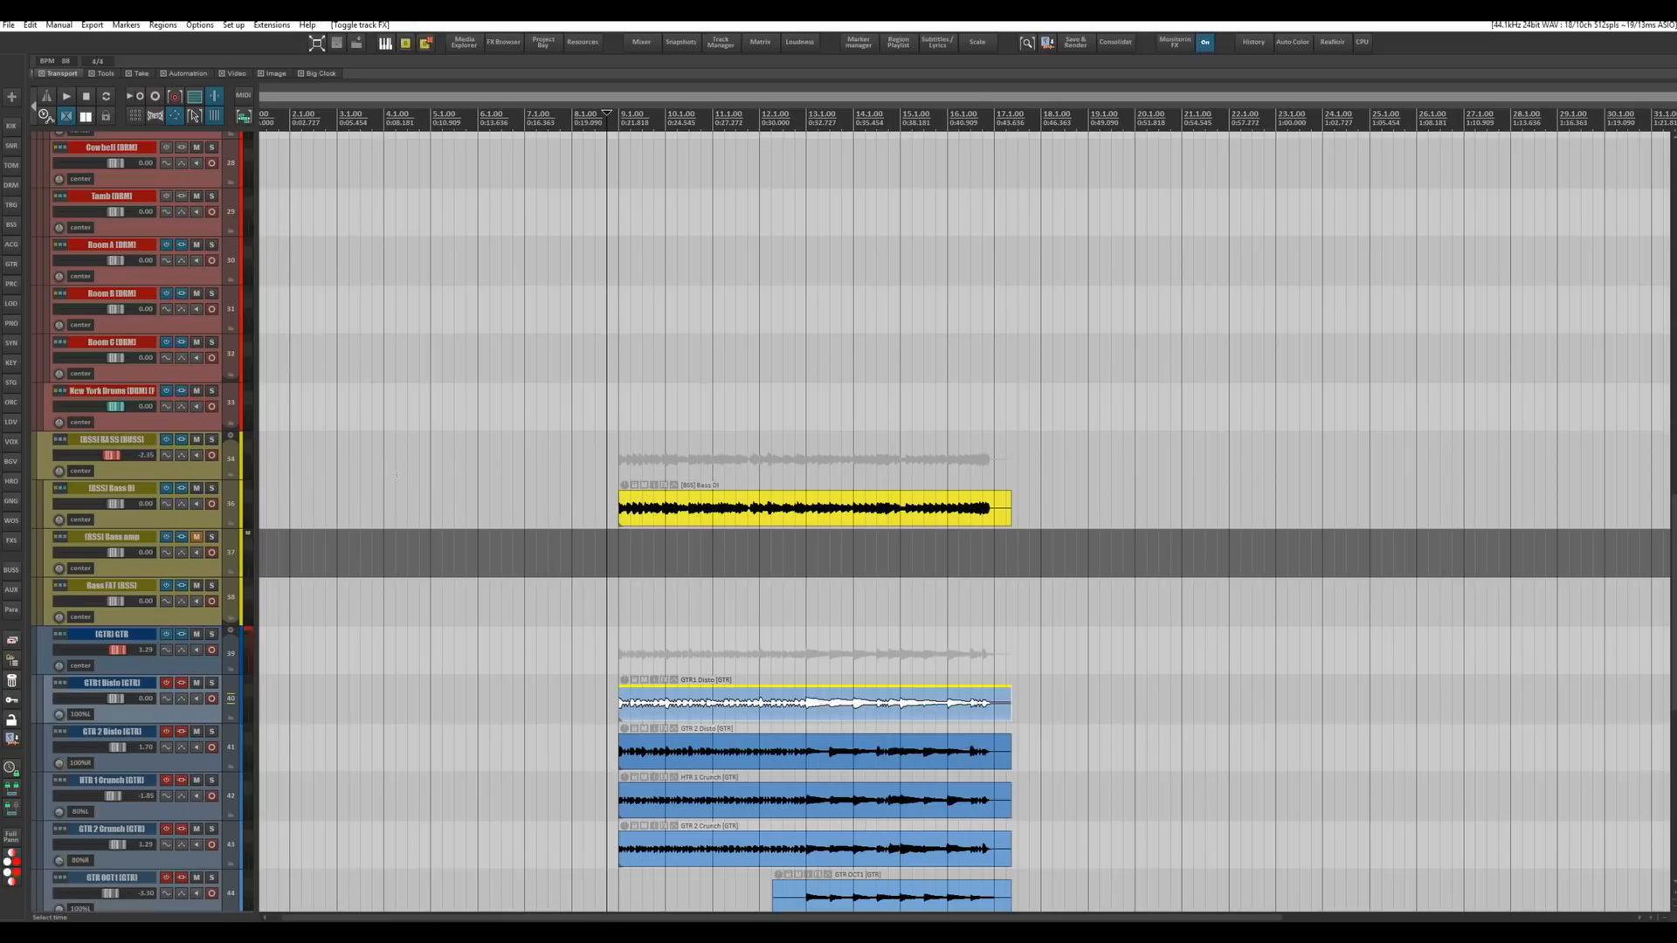
scroll(396, 475, "up", 14)
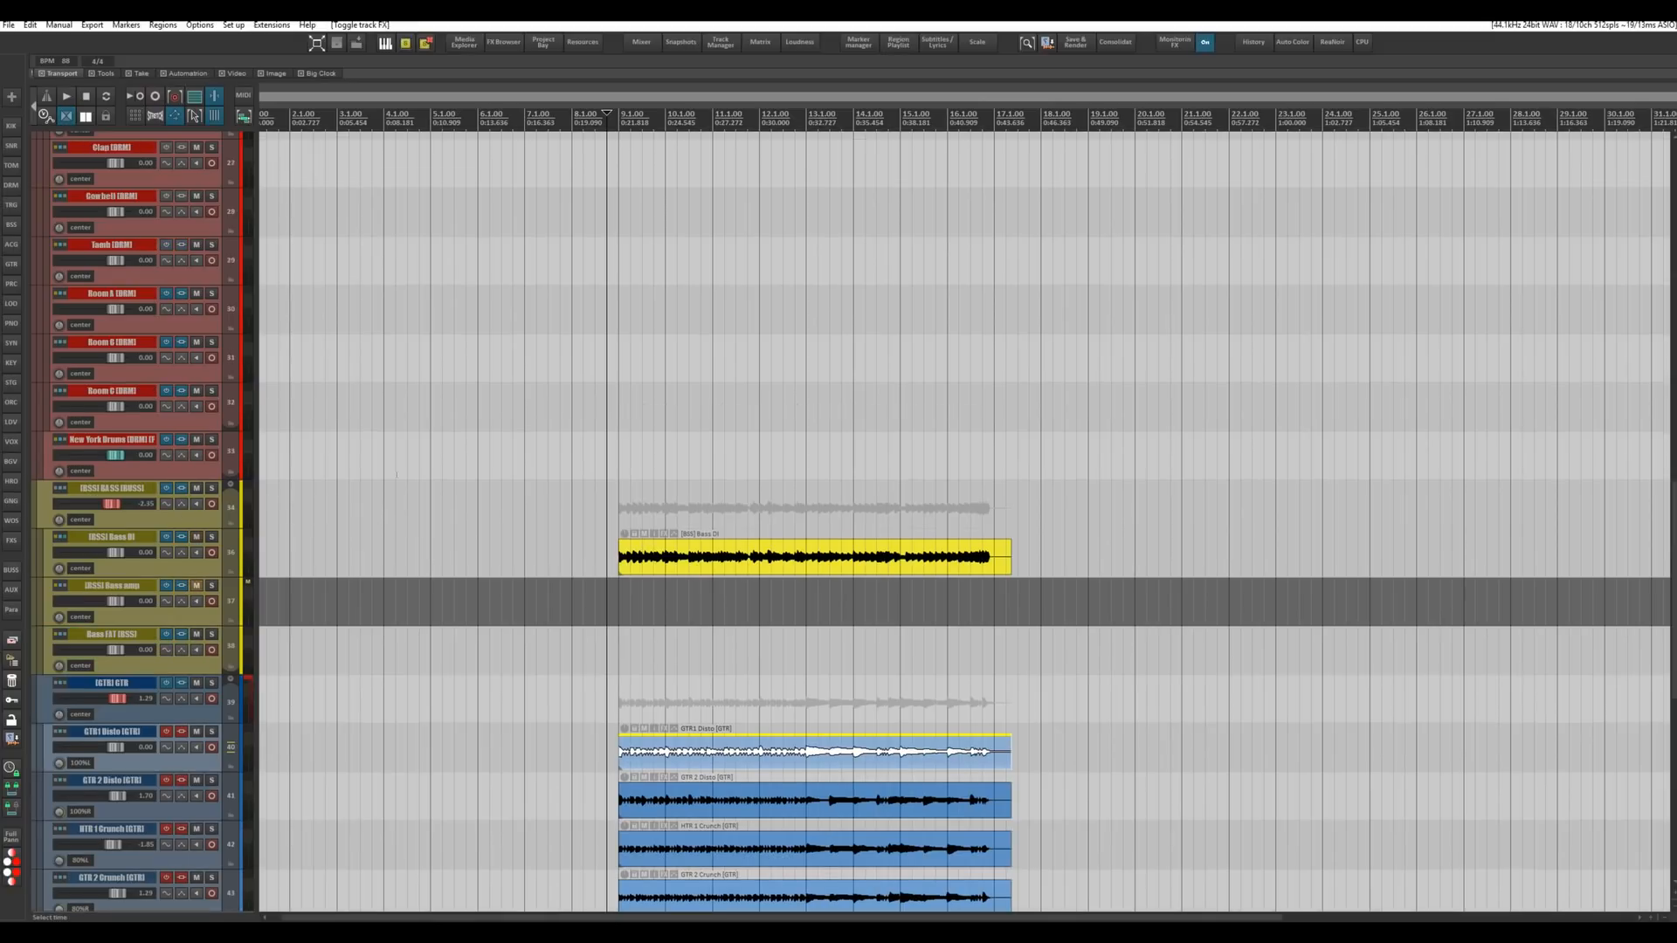
scroll(396, 474, "up", 12)
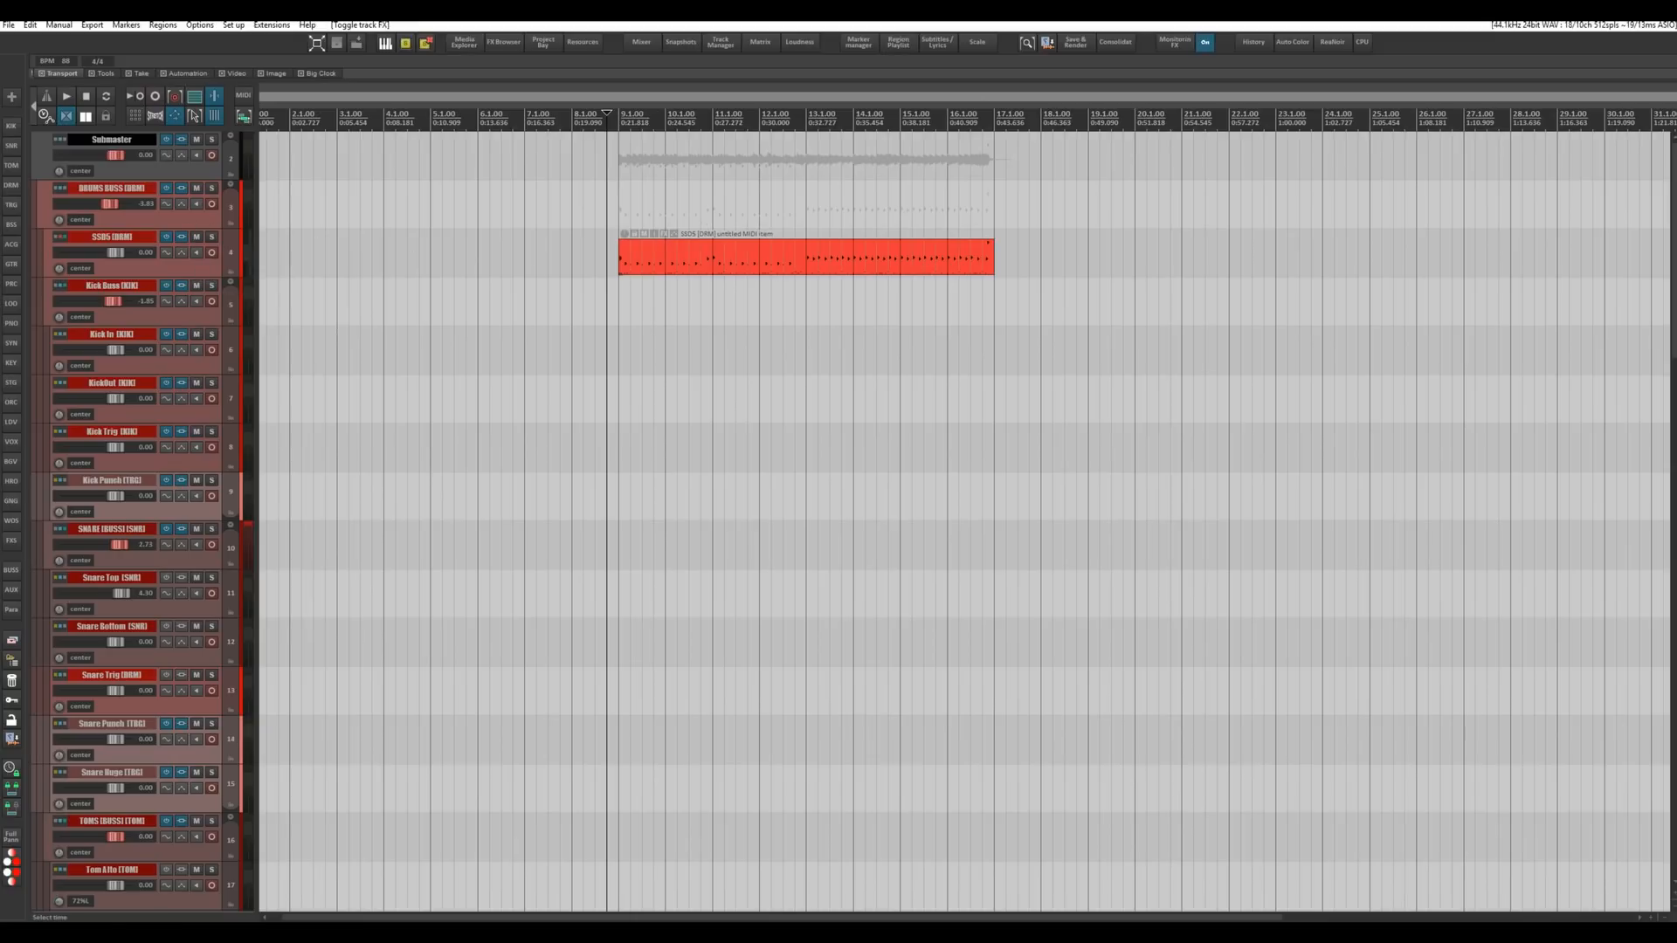
scroll(204, 595, "down", 15)
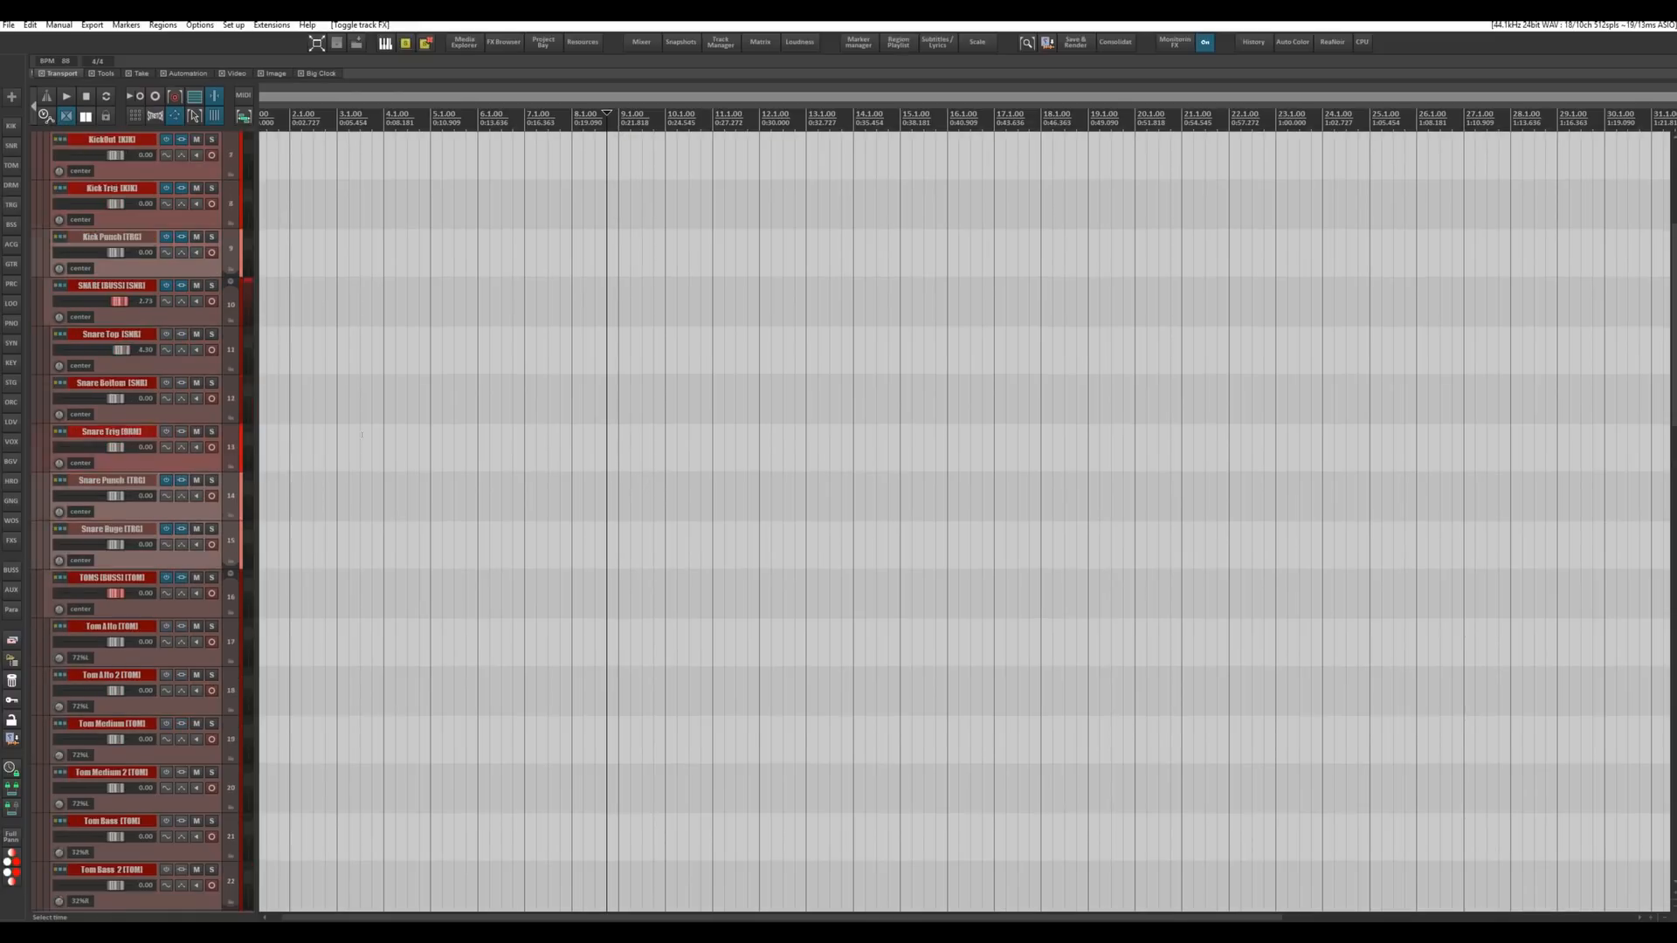
scroll(364, 431, "down", 20)
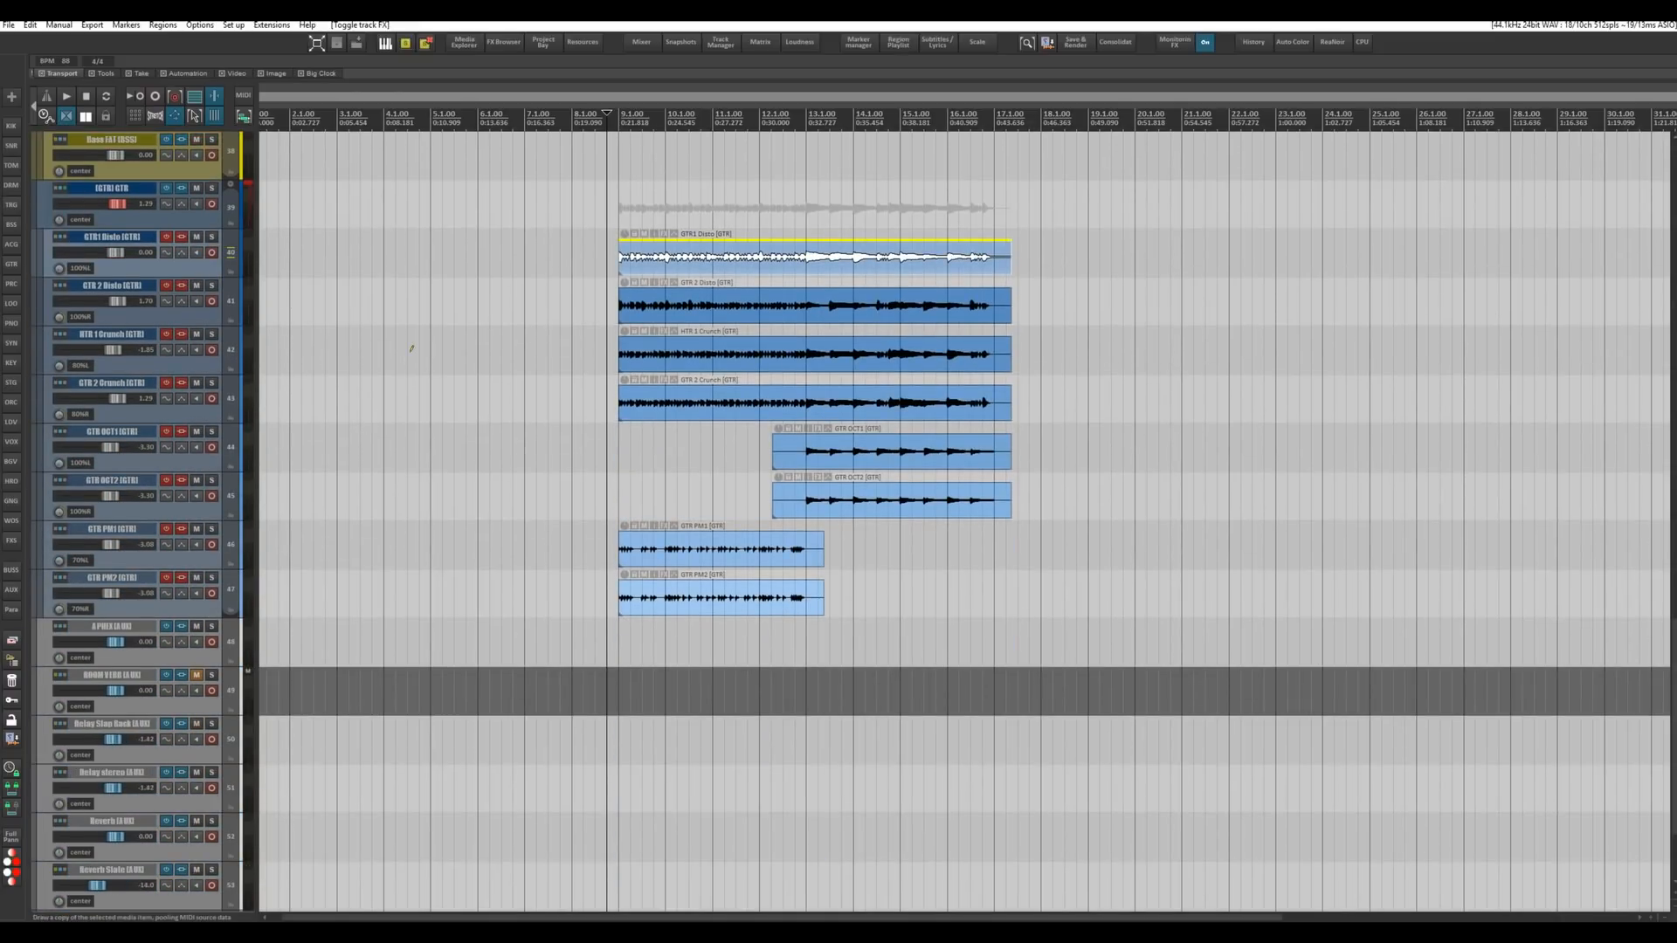
scroll(410, 344, "up", 3)
scroll(329, 285, "down", 3)
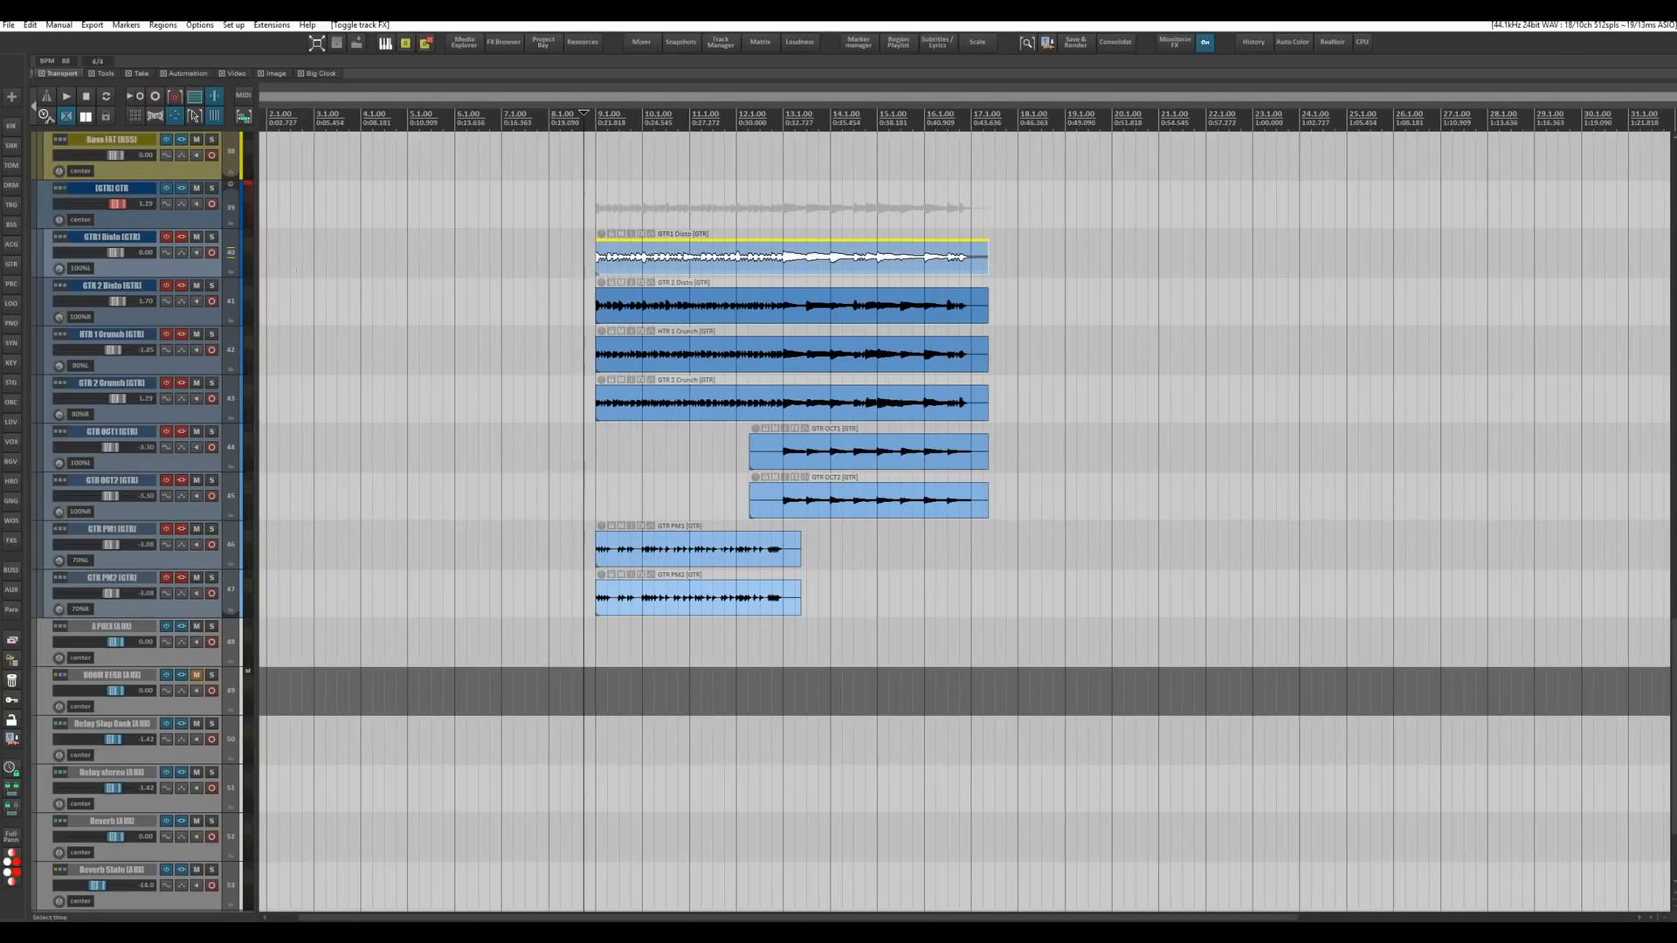
Solo the GTR1 Disto track and listen to it with its effects bypassed.
left_click(211, 236)
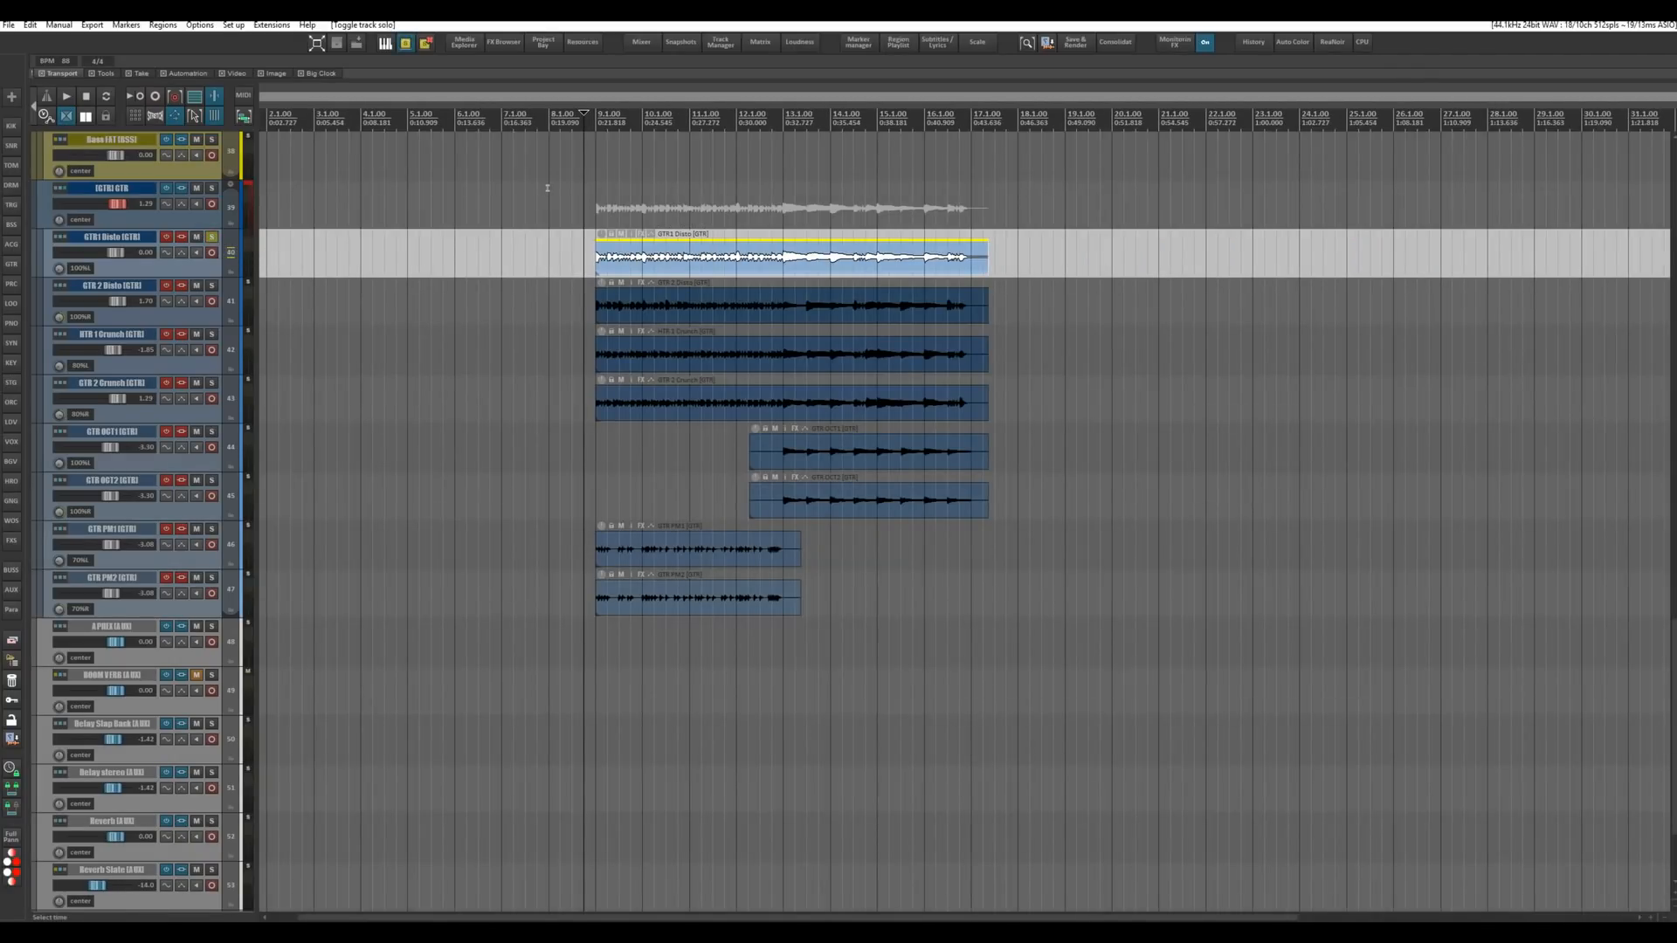
key("space")
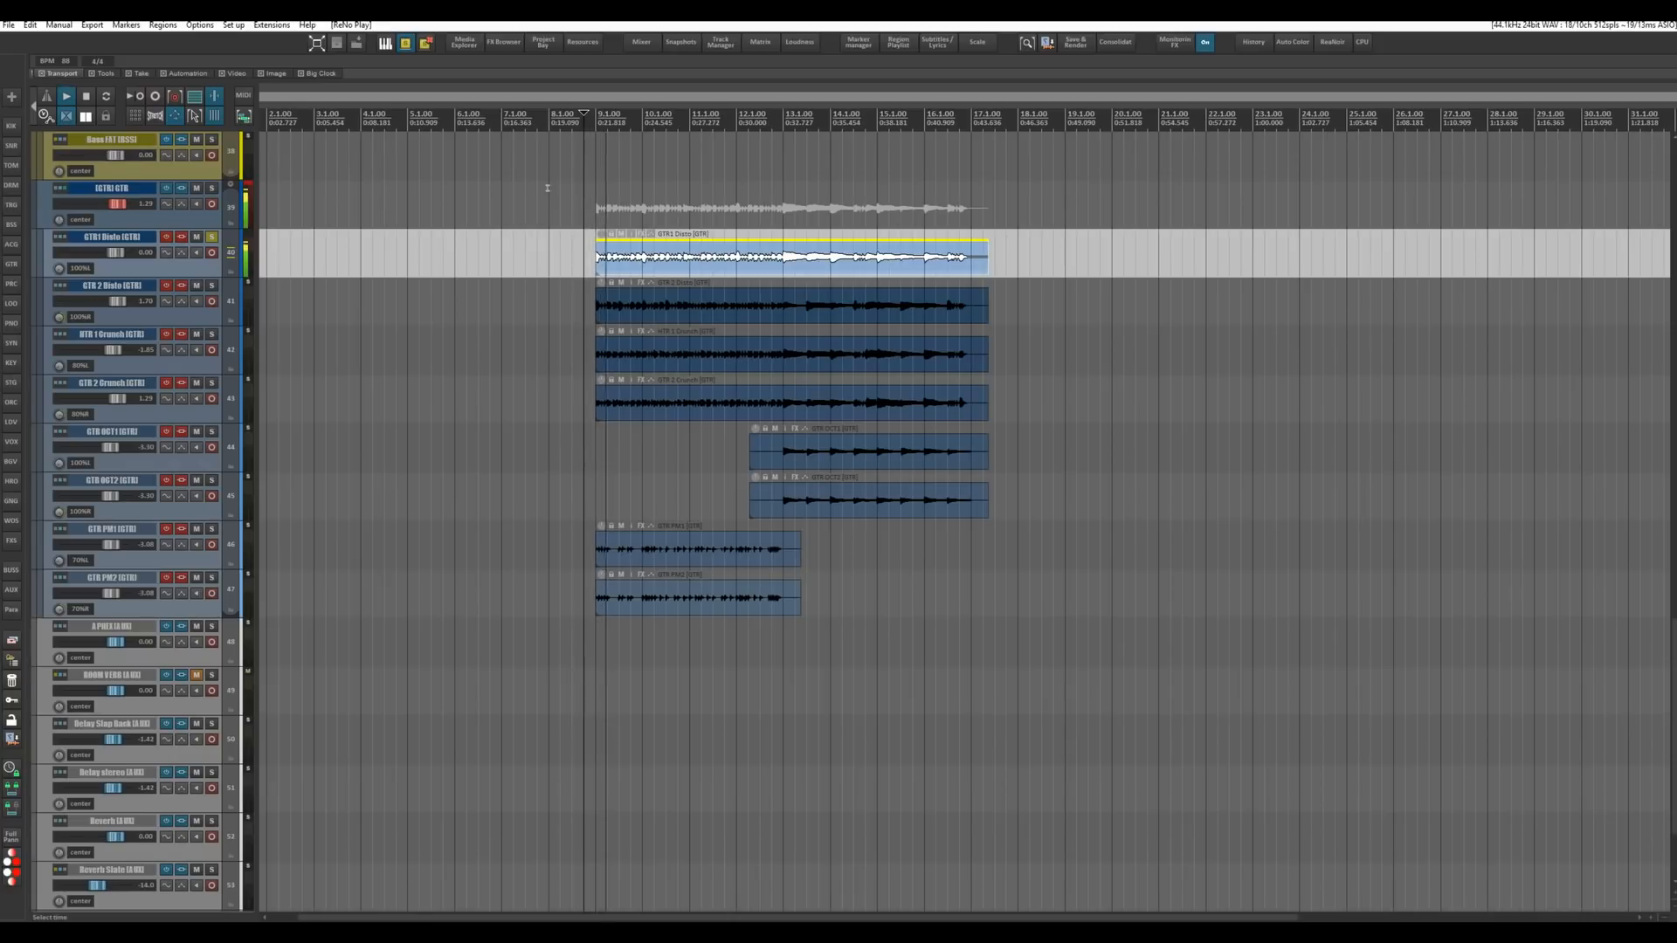
key("space")
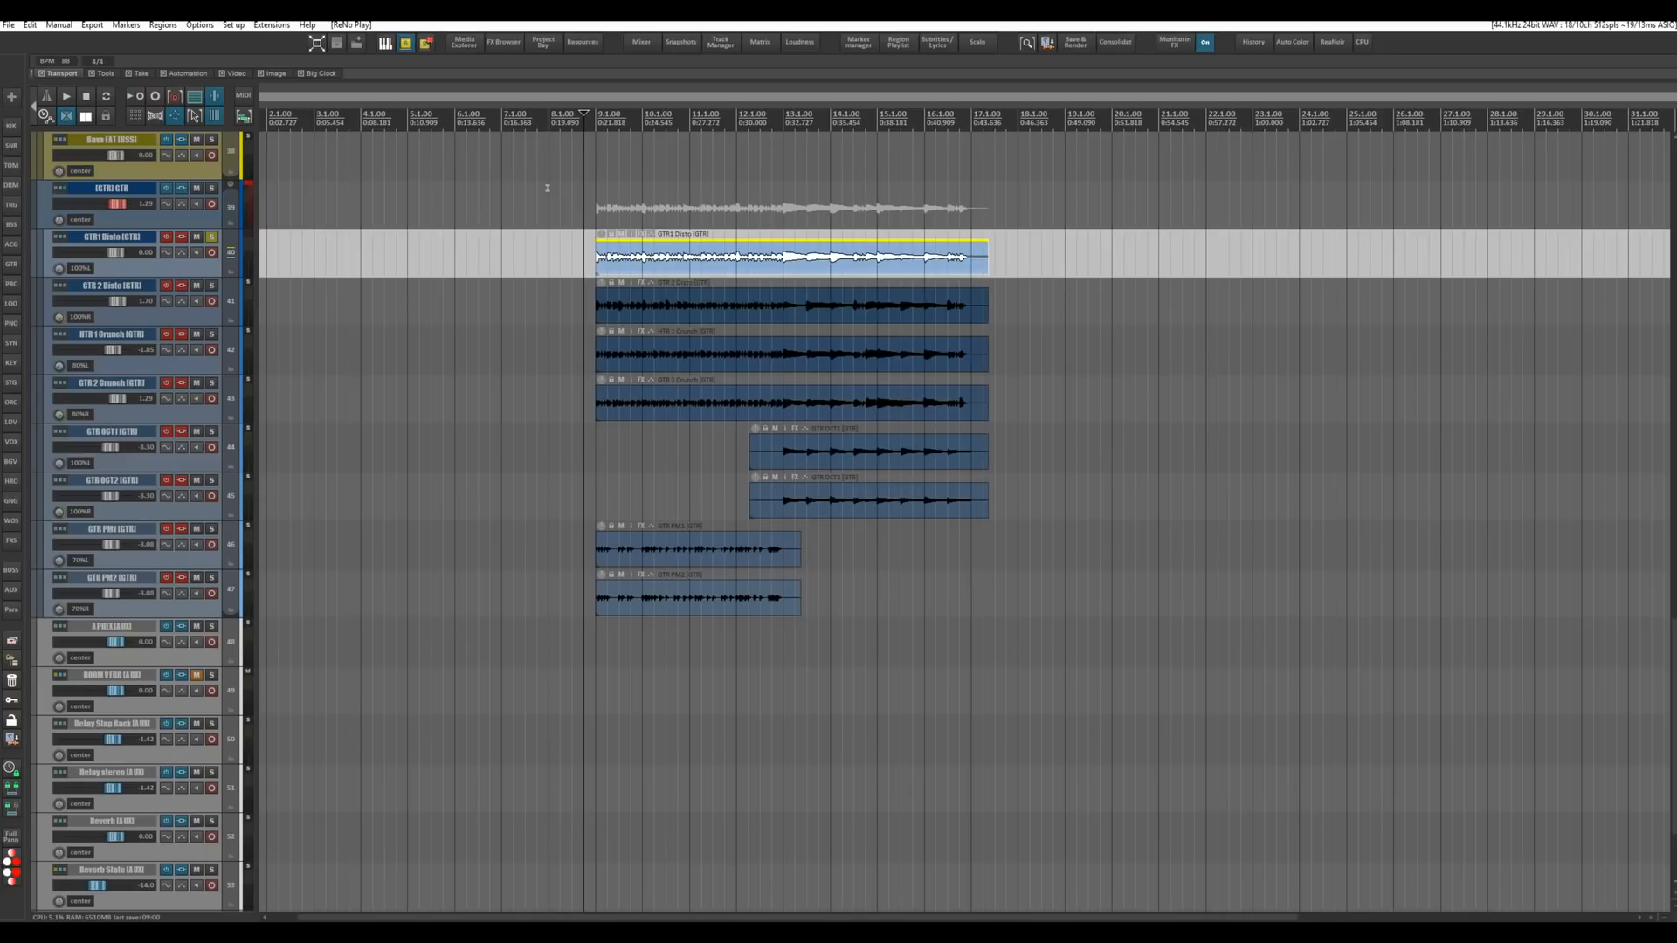
Unsolo the GTR1 Disto track with its effects re-enabled, and open its FX chain clear of the track controls.
left_click(210, 238)
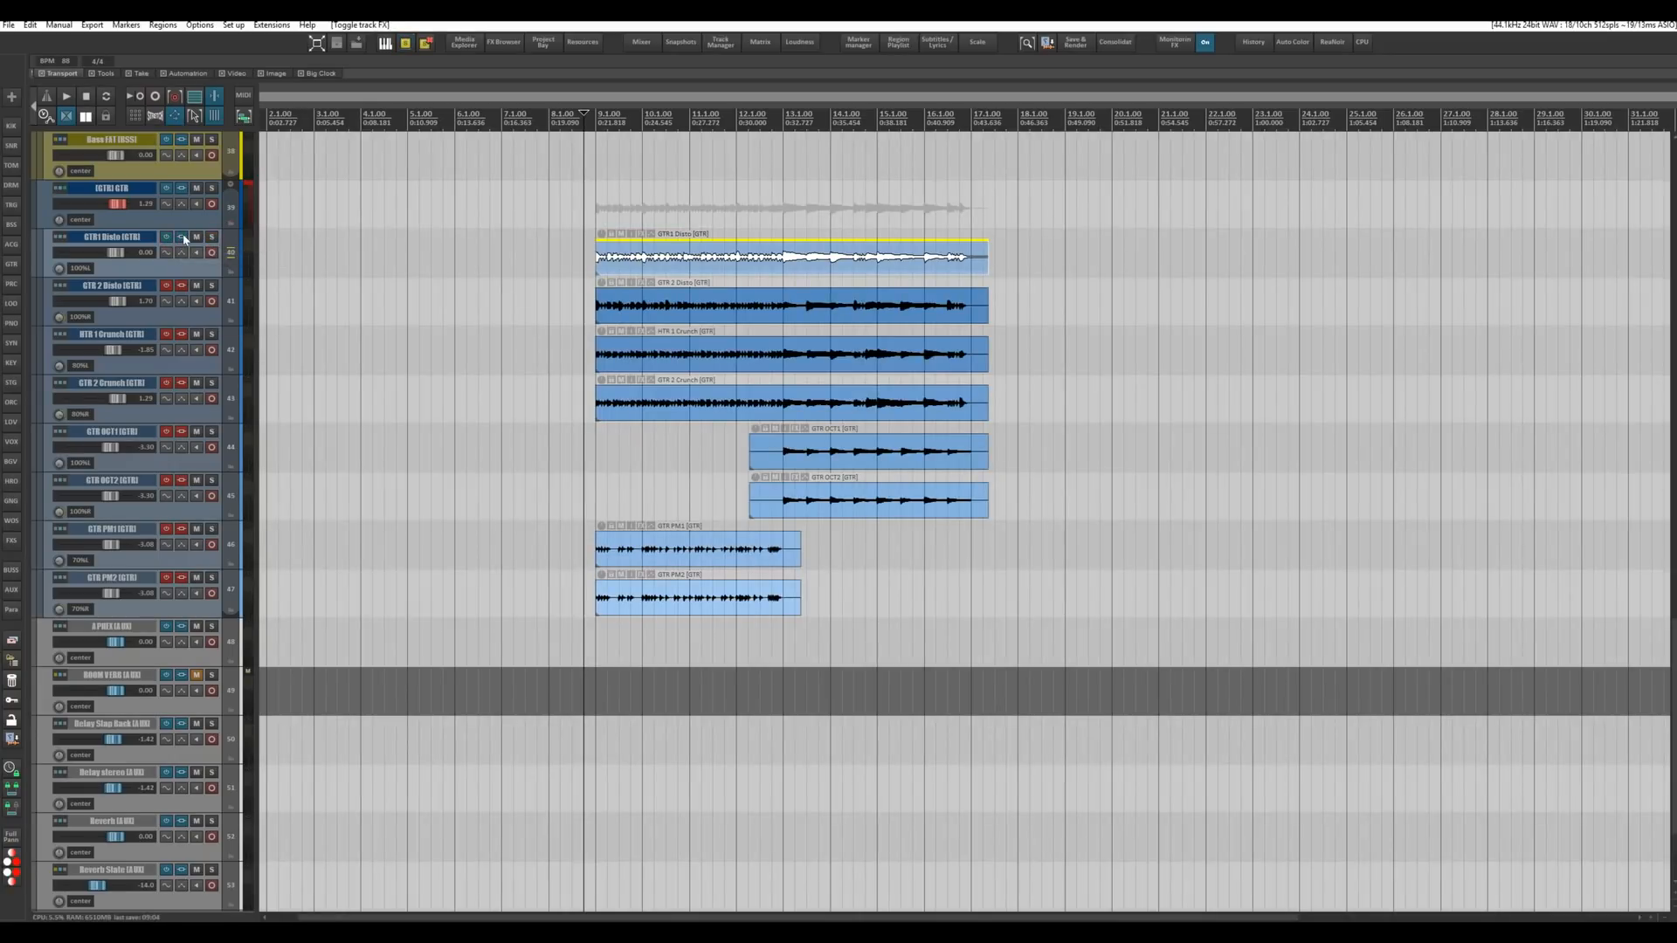
left_click(182, 237)
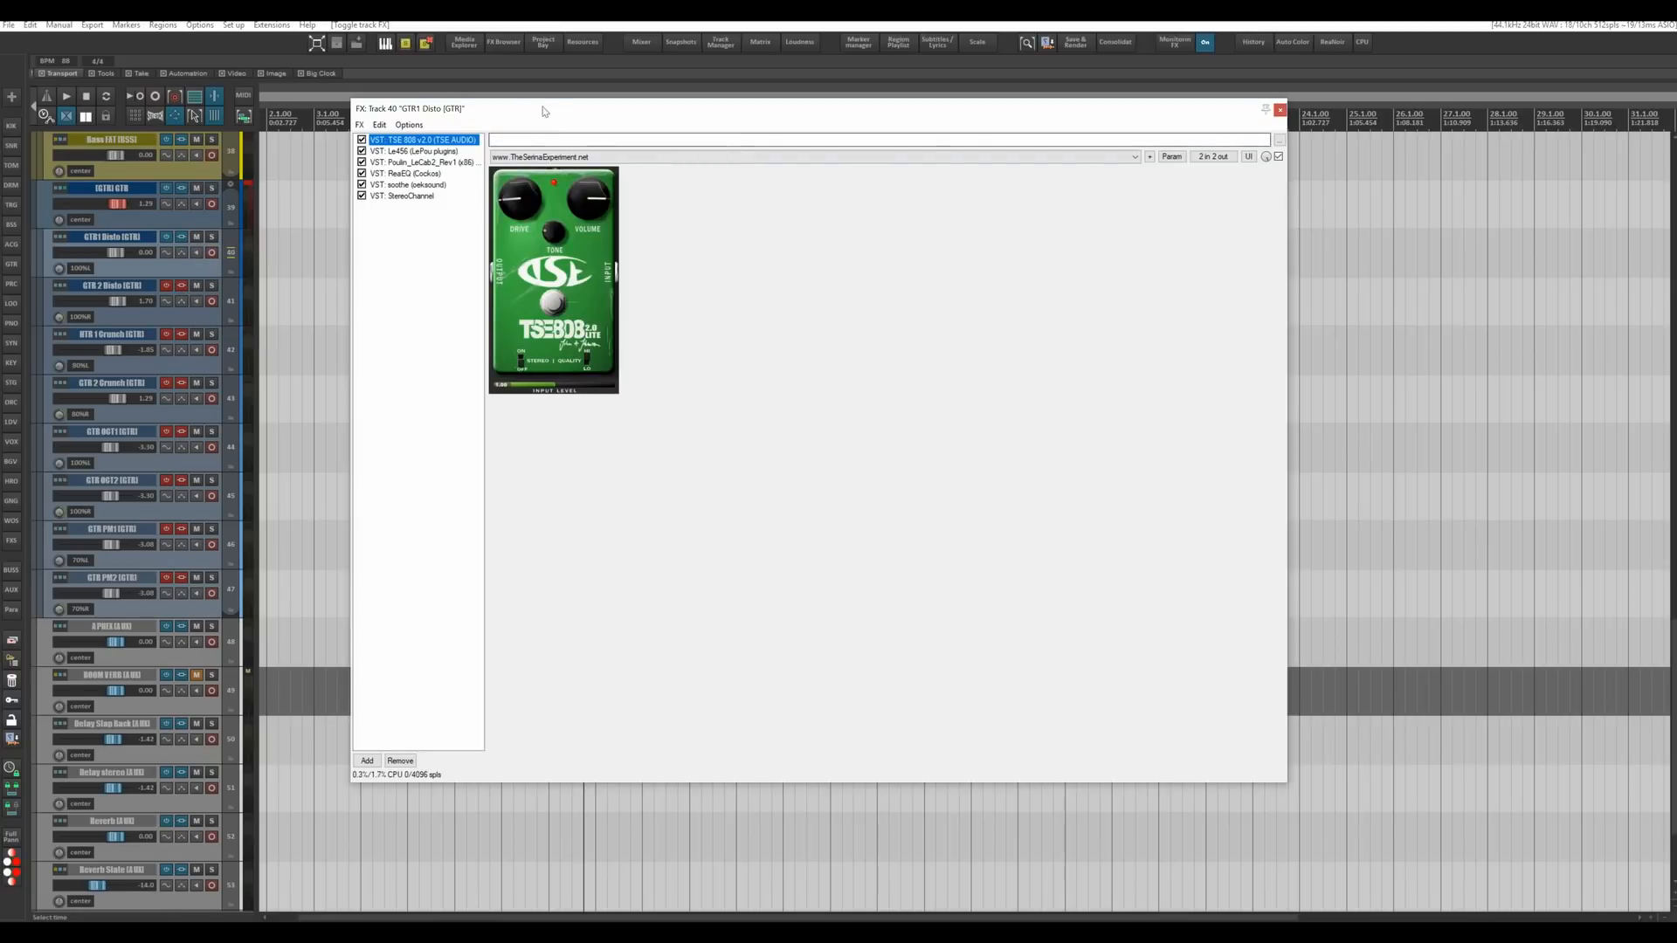
left_click_drag(543, 111, 1055, 117)
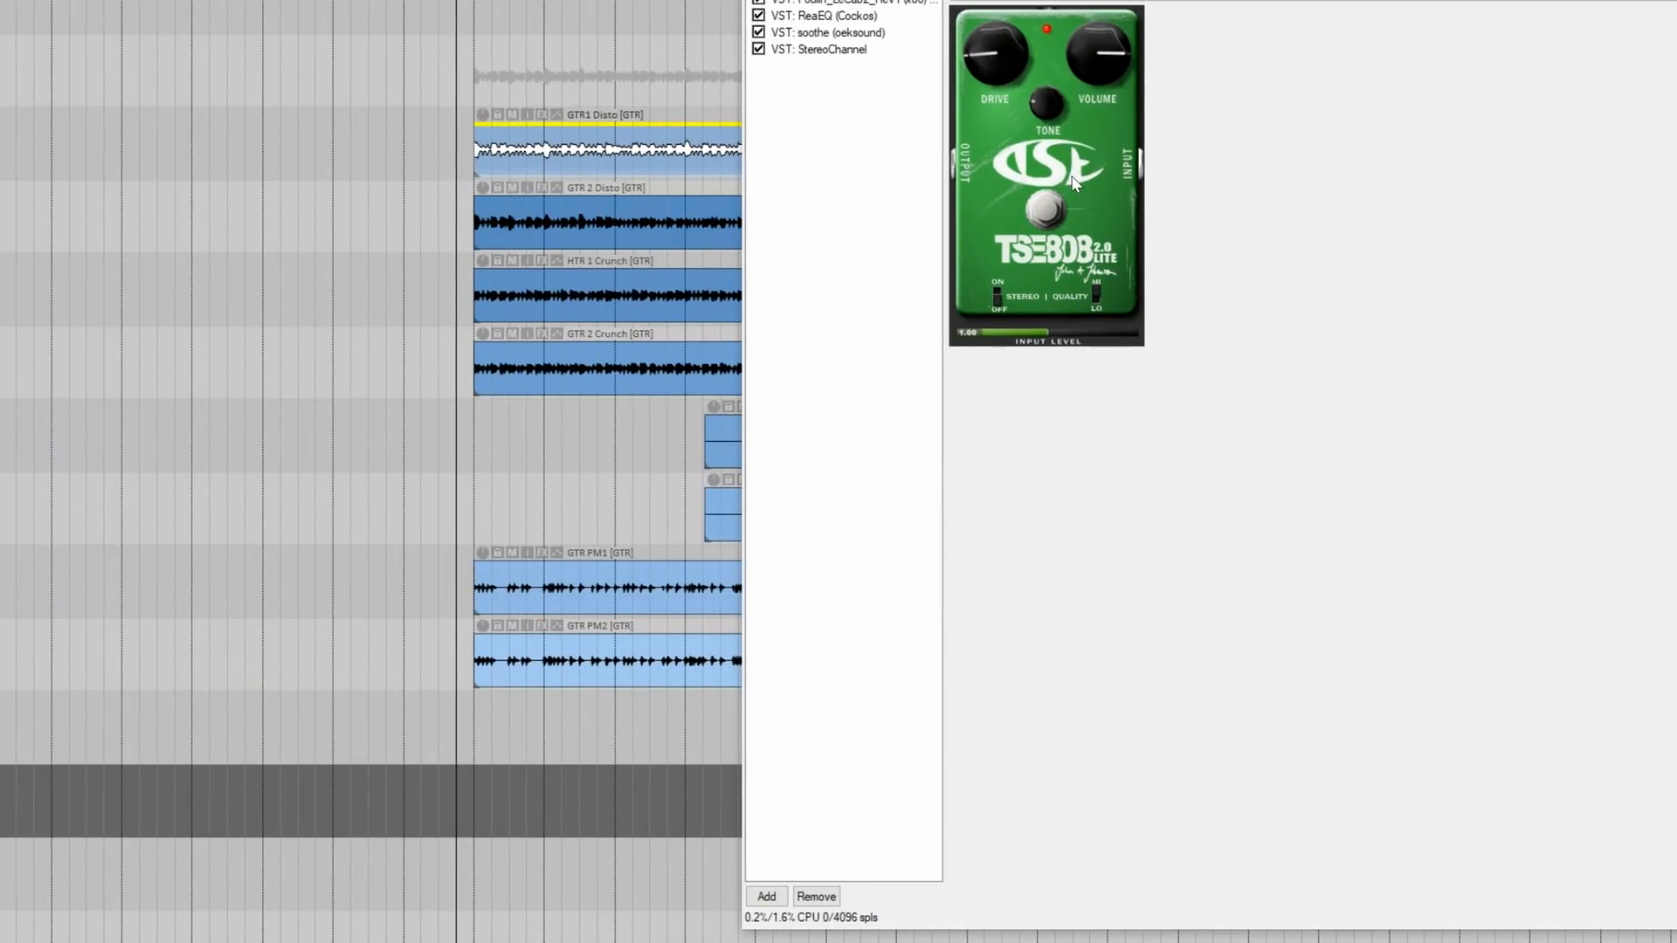
Examine the TSE 808, Le456, LeCab2, ReaEQ and soothe settings in the GTR1 Disto FX chain.
left_click(831, 221)
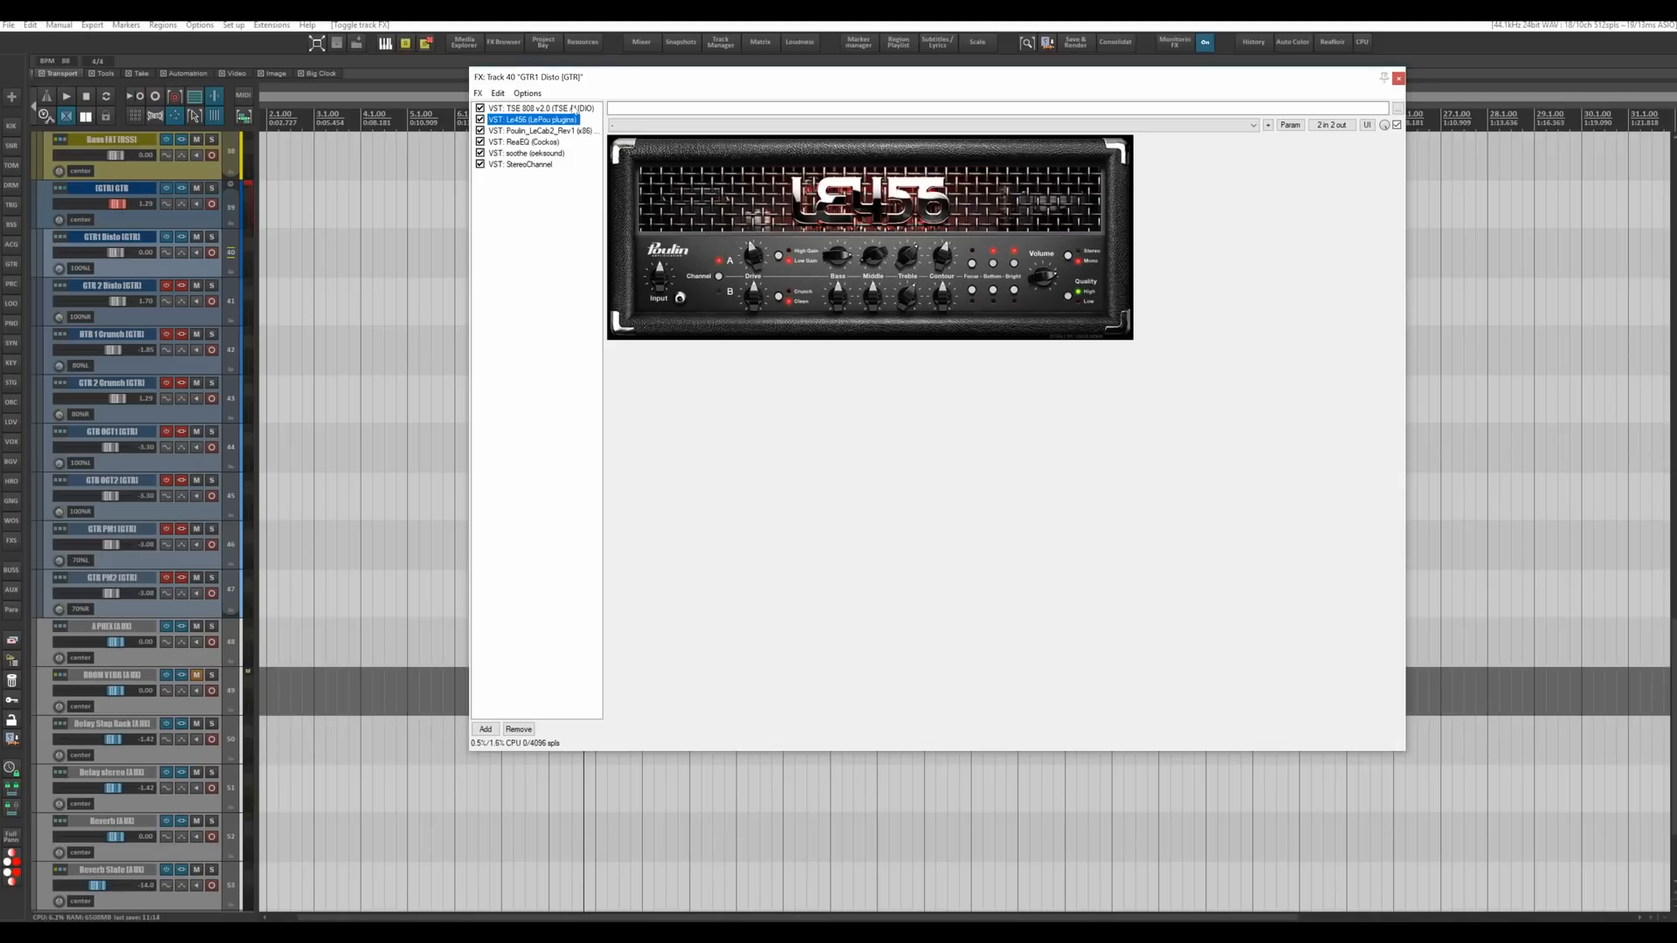
left_click(530, 130)
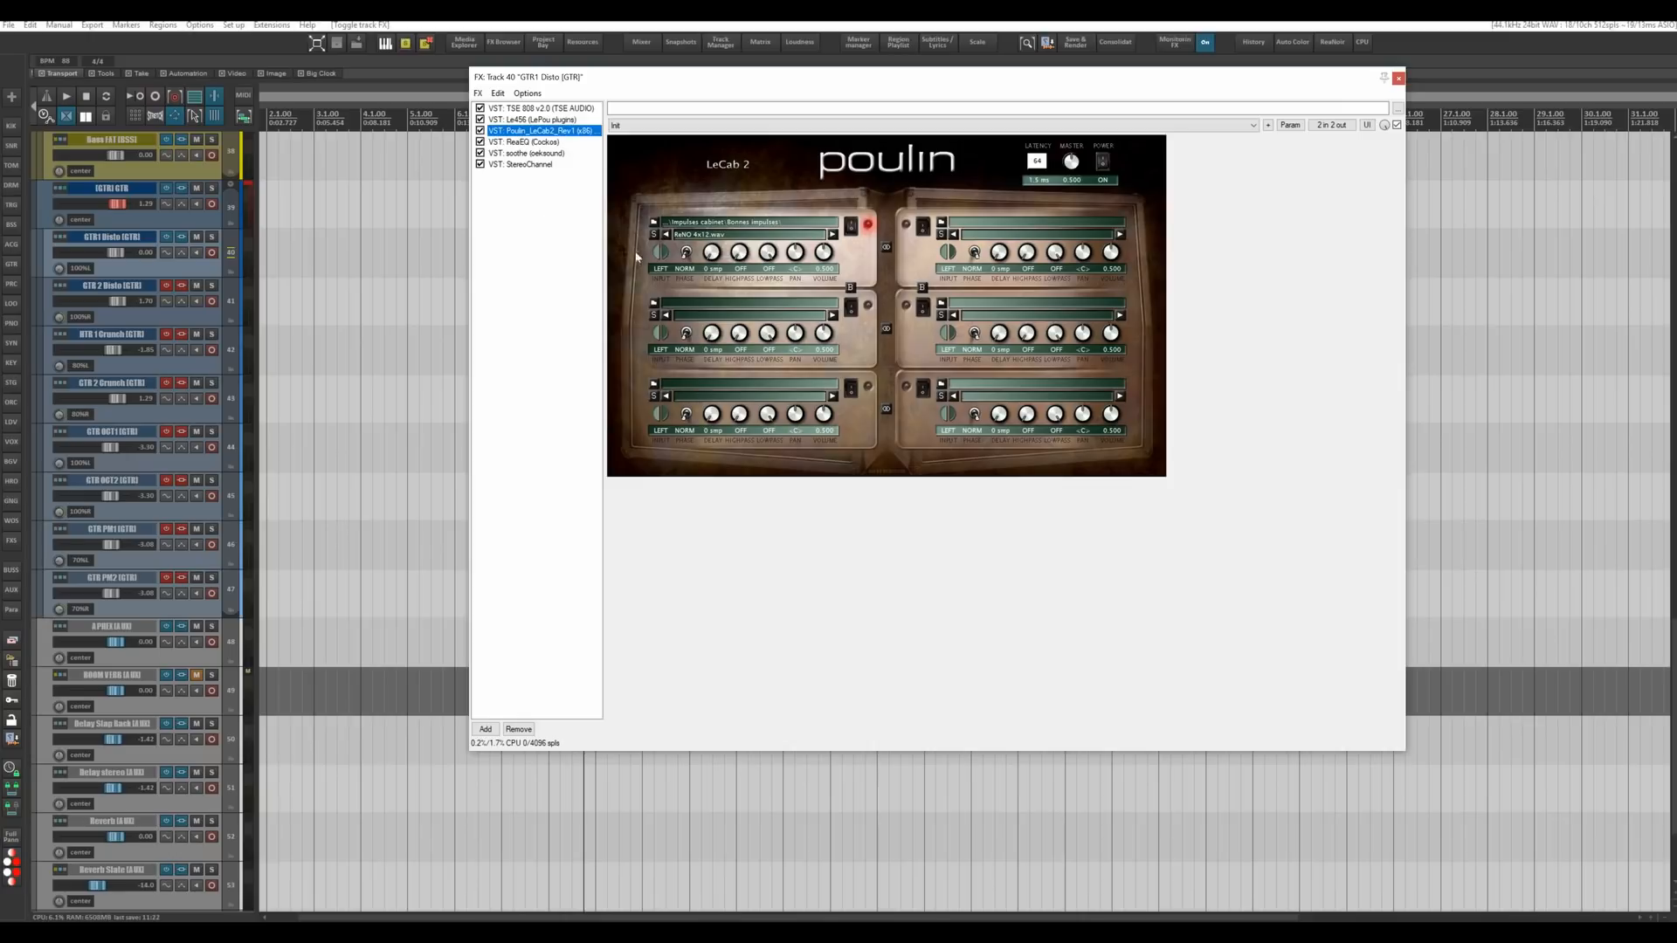
left_click(524, 108)
left_click(533, 120)
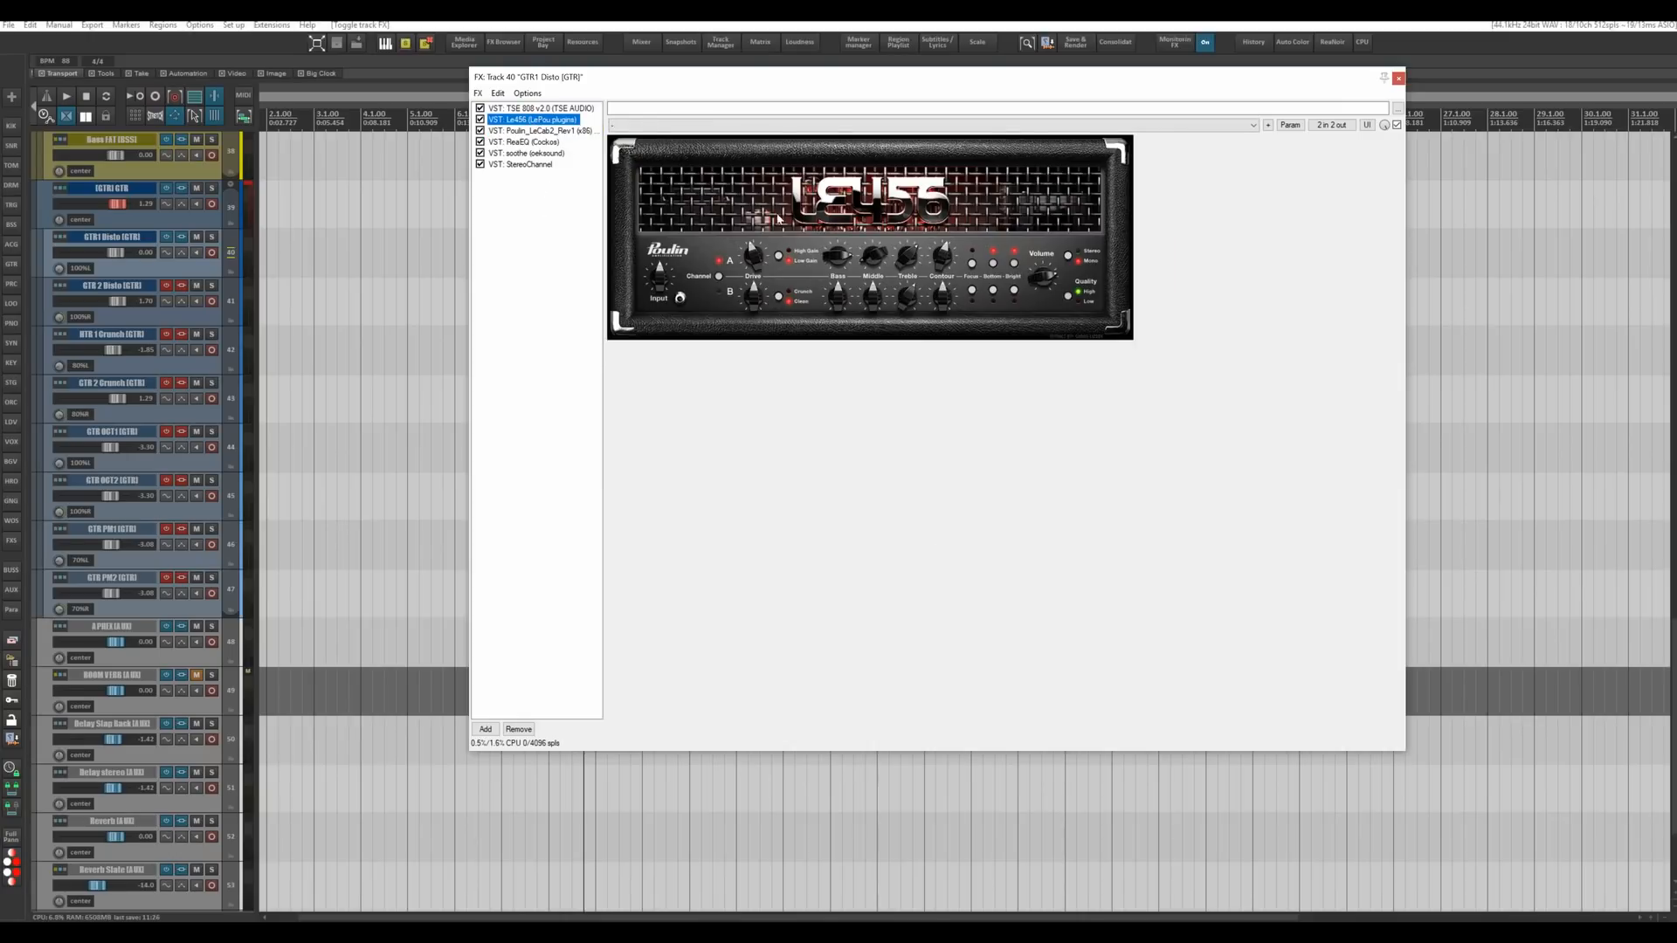
left_click(543, 131)
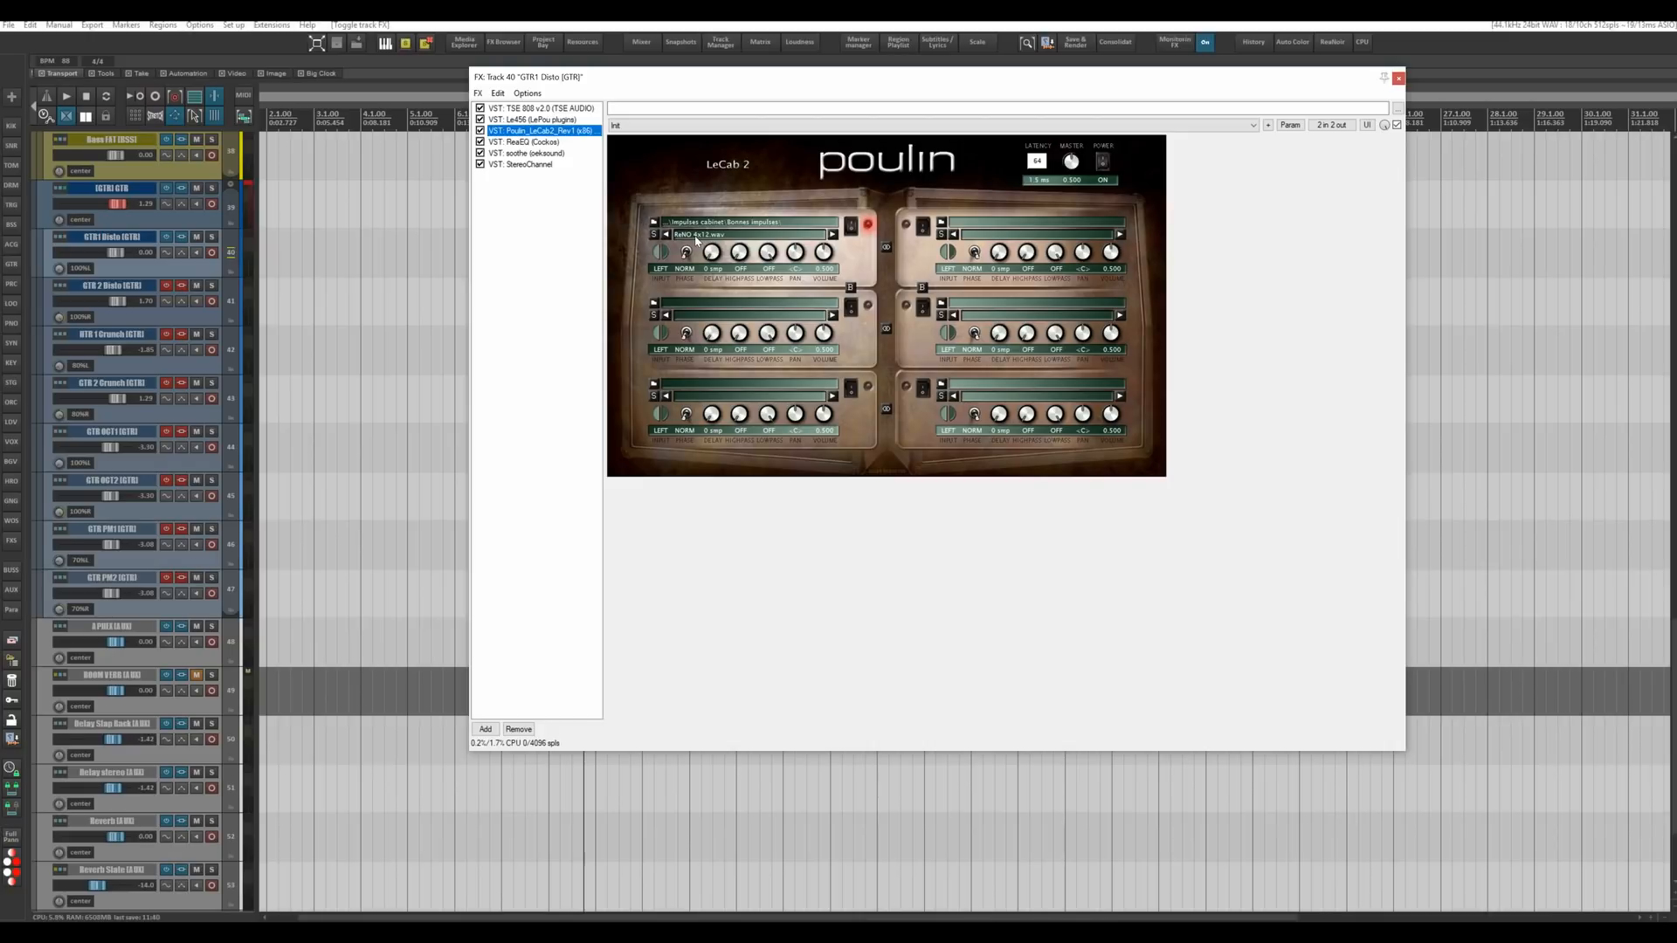
left_click(529, 142)
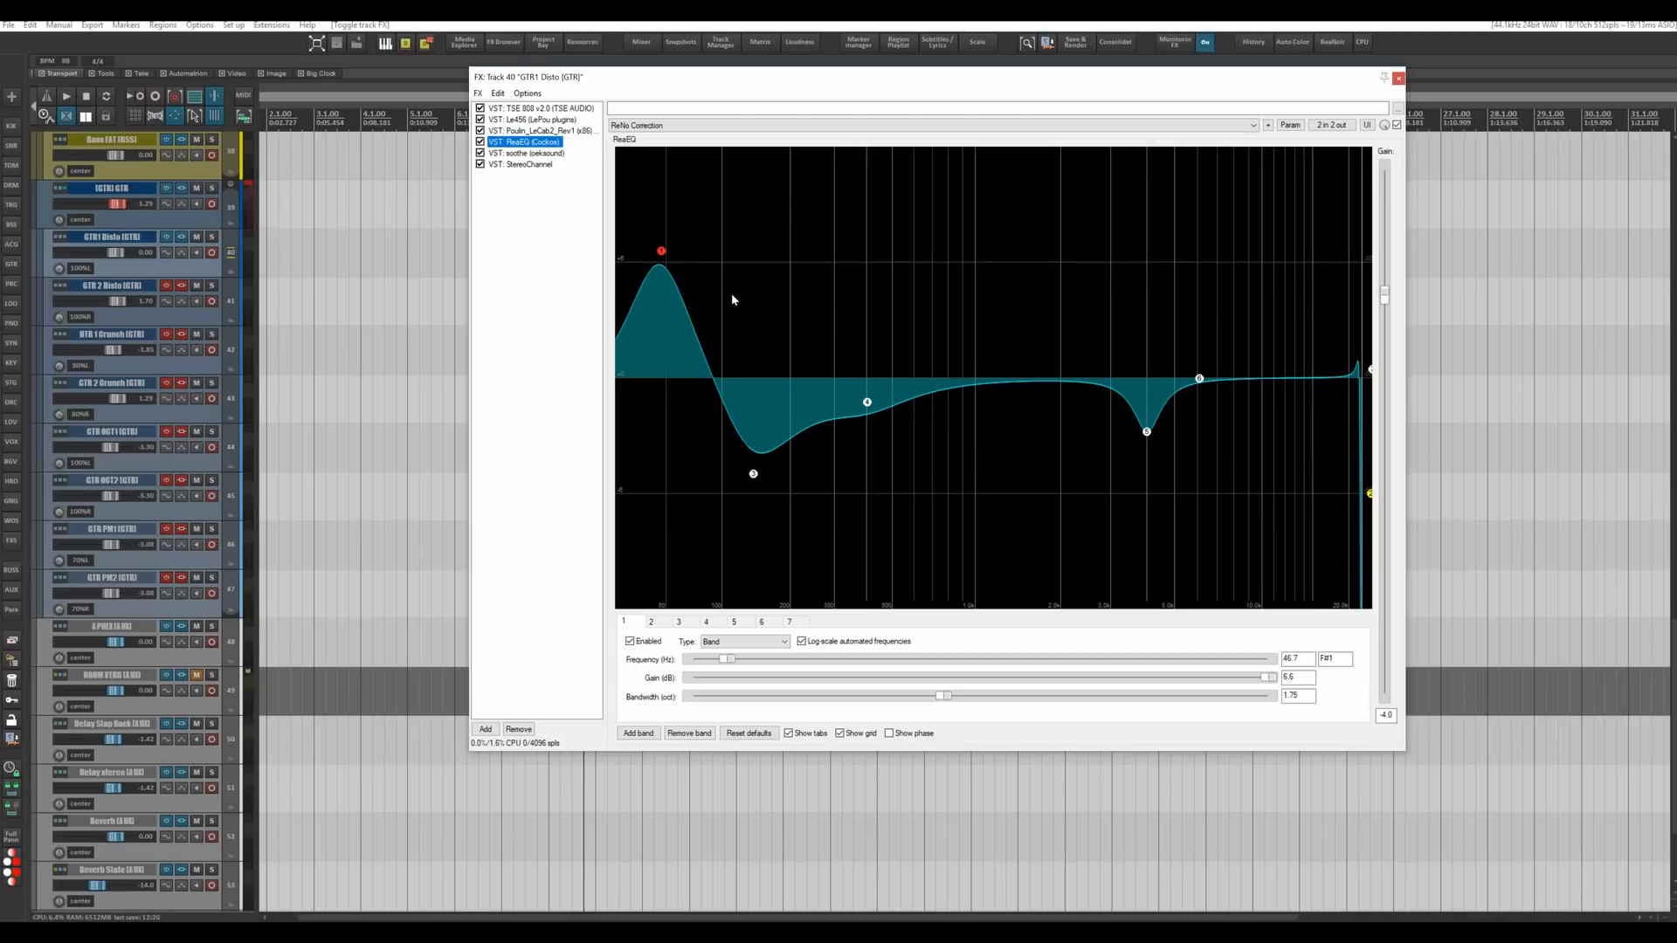
key("Down")
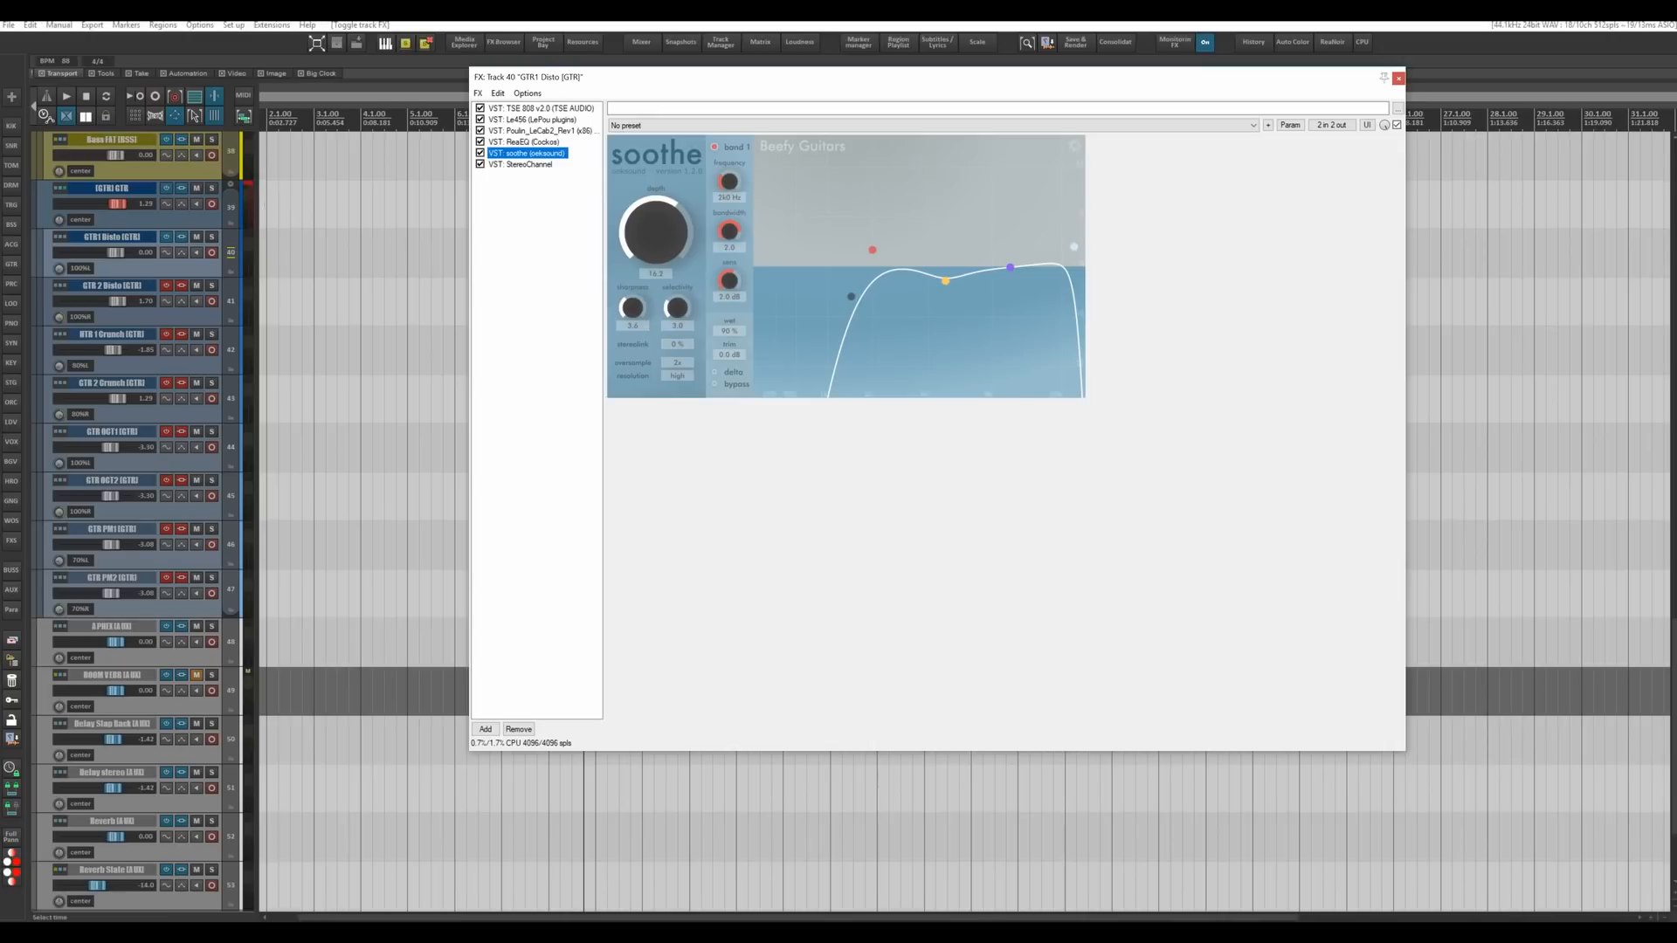
Solo GTR1 Disto and play it, comparing the sound with the soothe plug-in bypassed and enabled.
left_click(211, 237)
key("space")
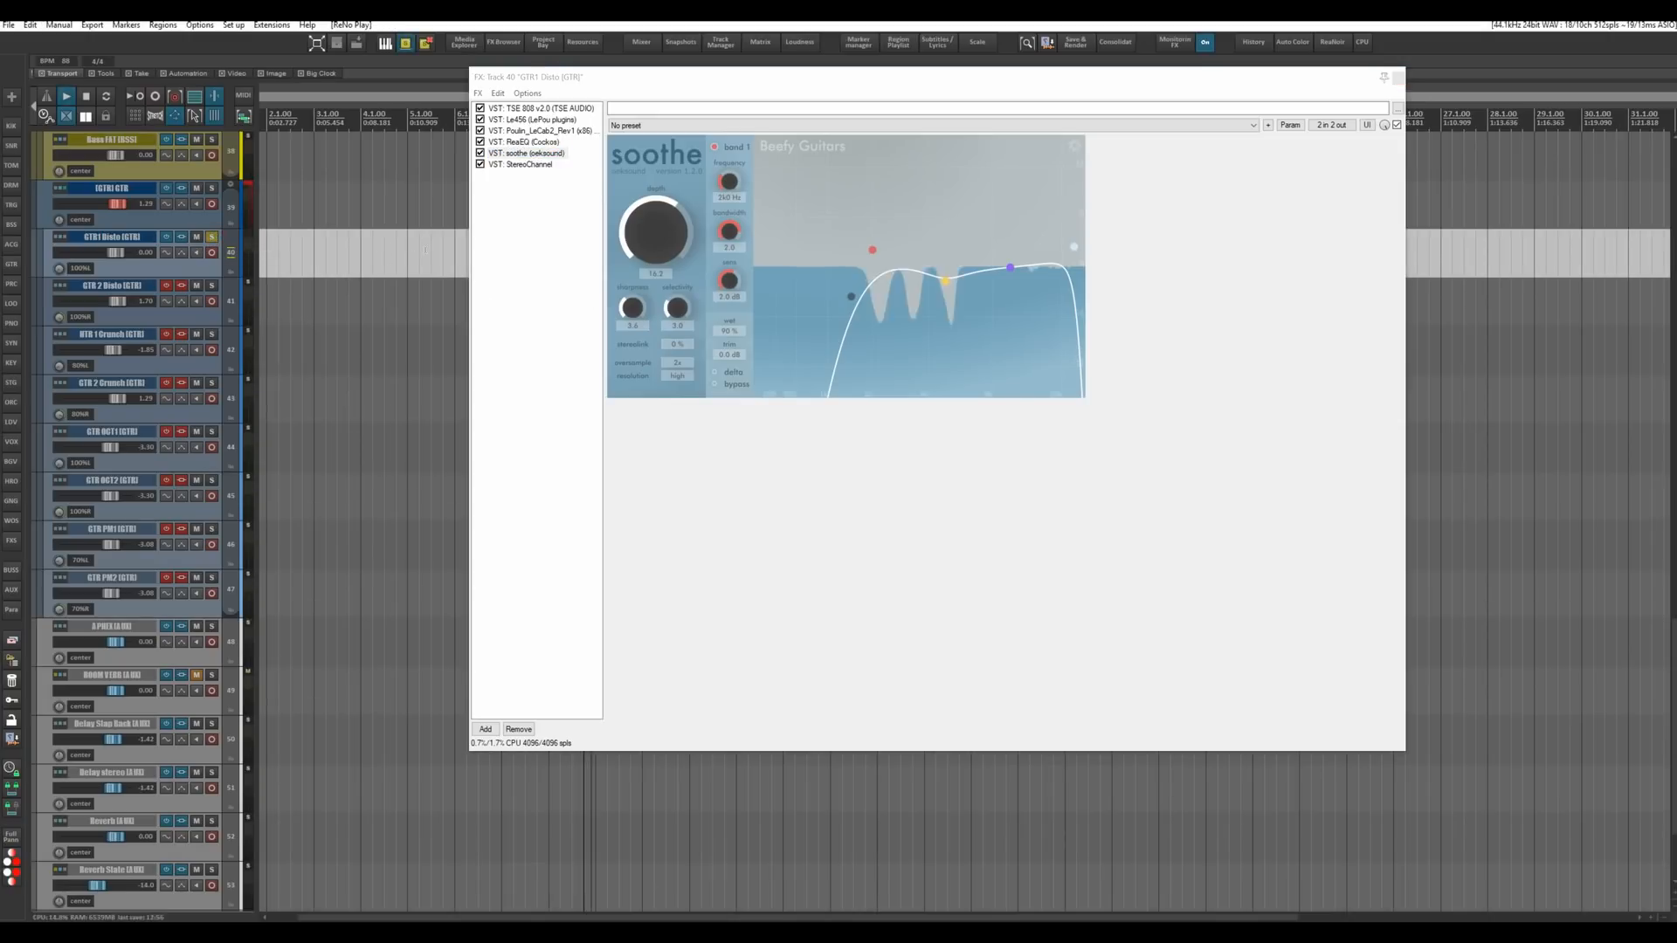
left_click_drag(621, 79, 662, 84)
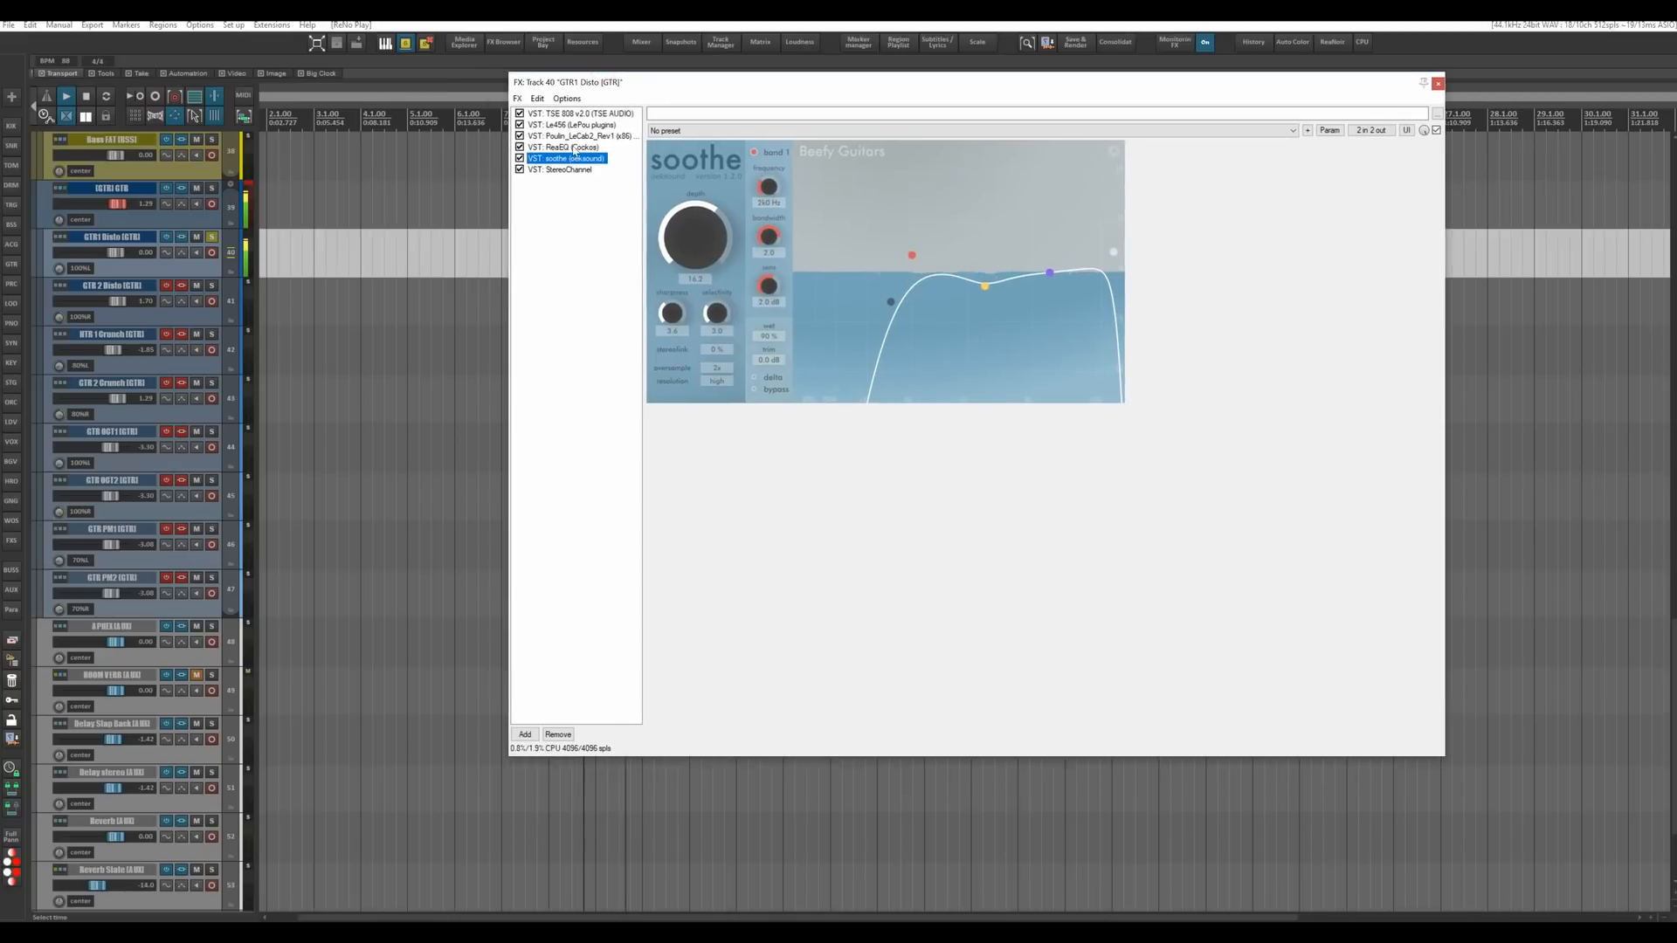
left_click(519, 158)
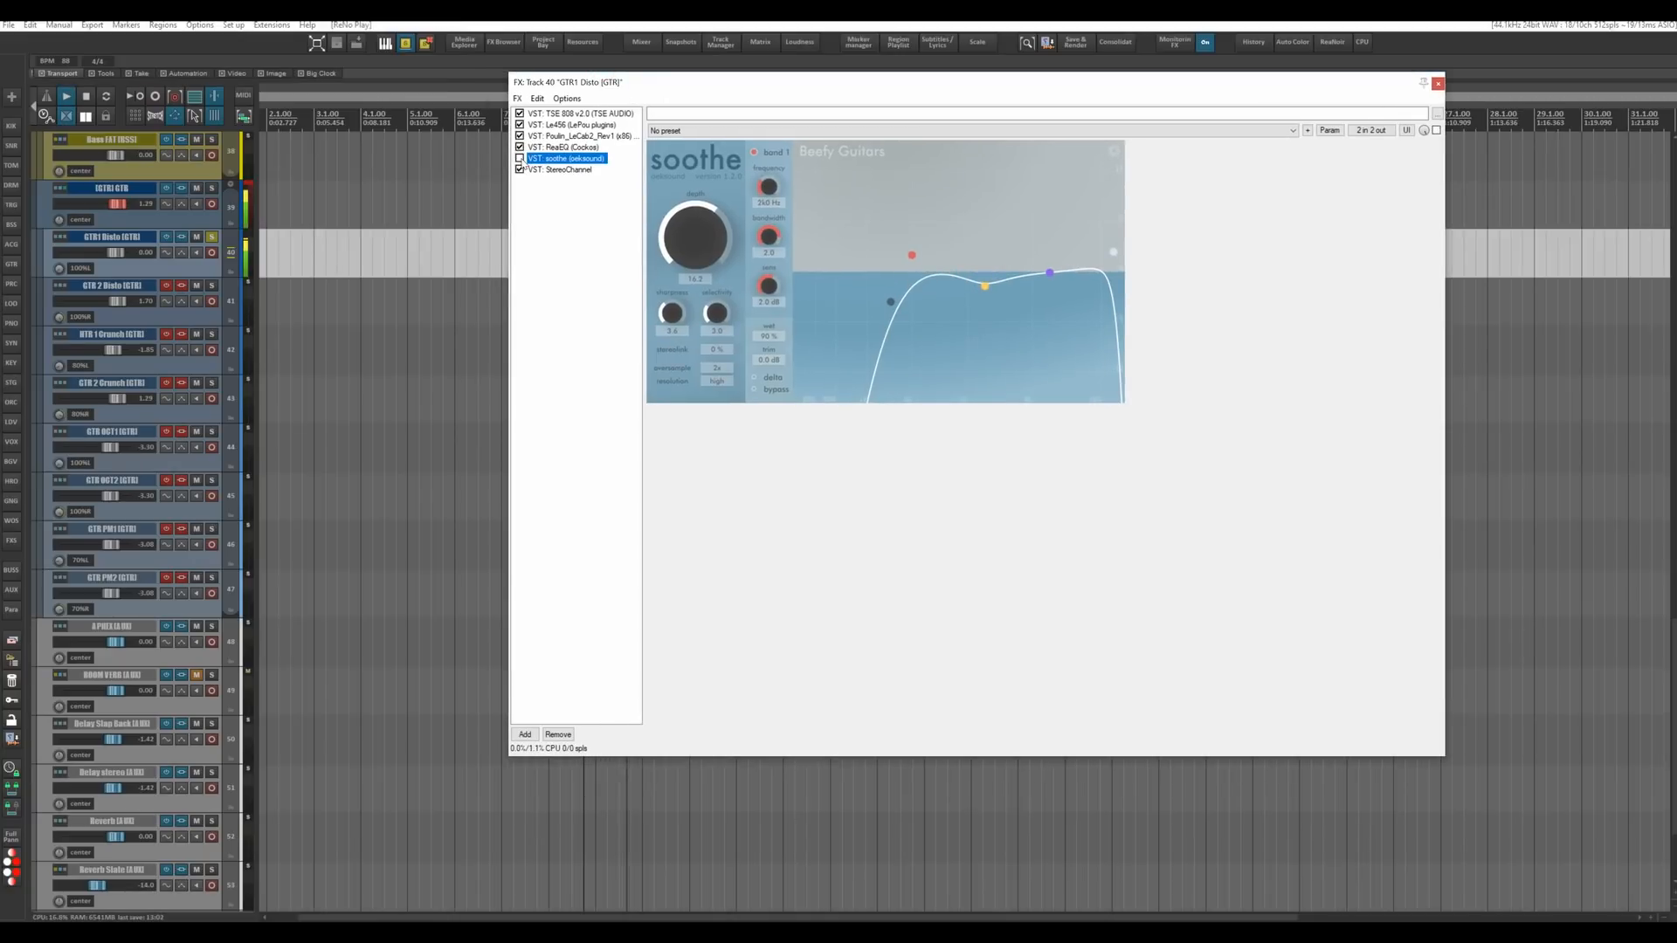
left_click(520, 158)
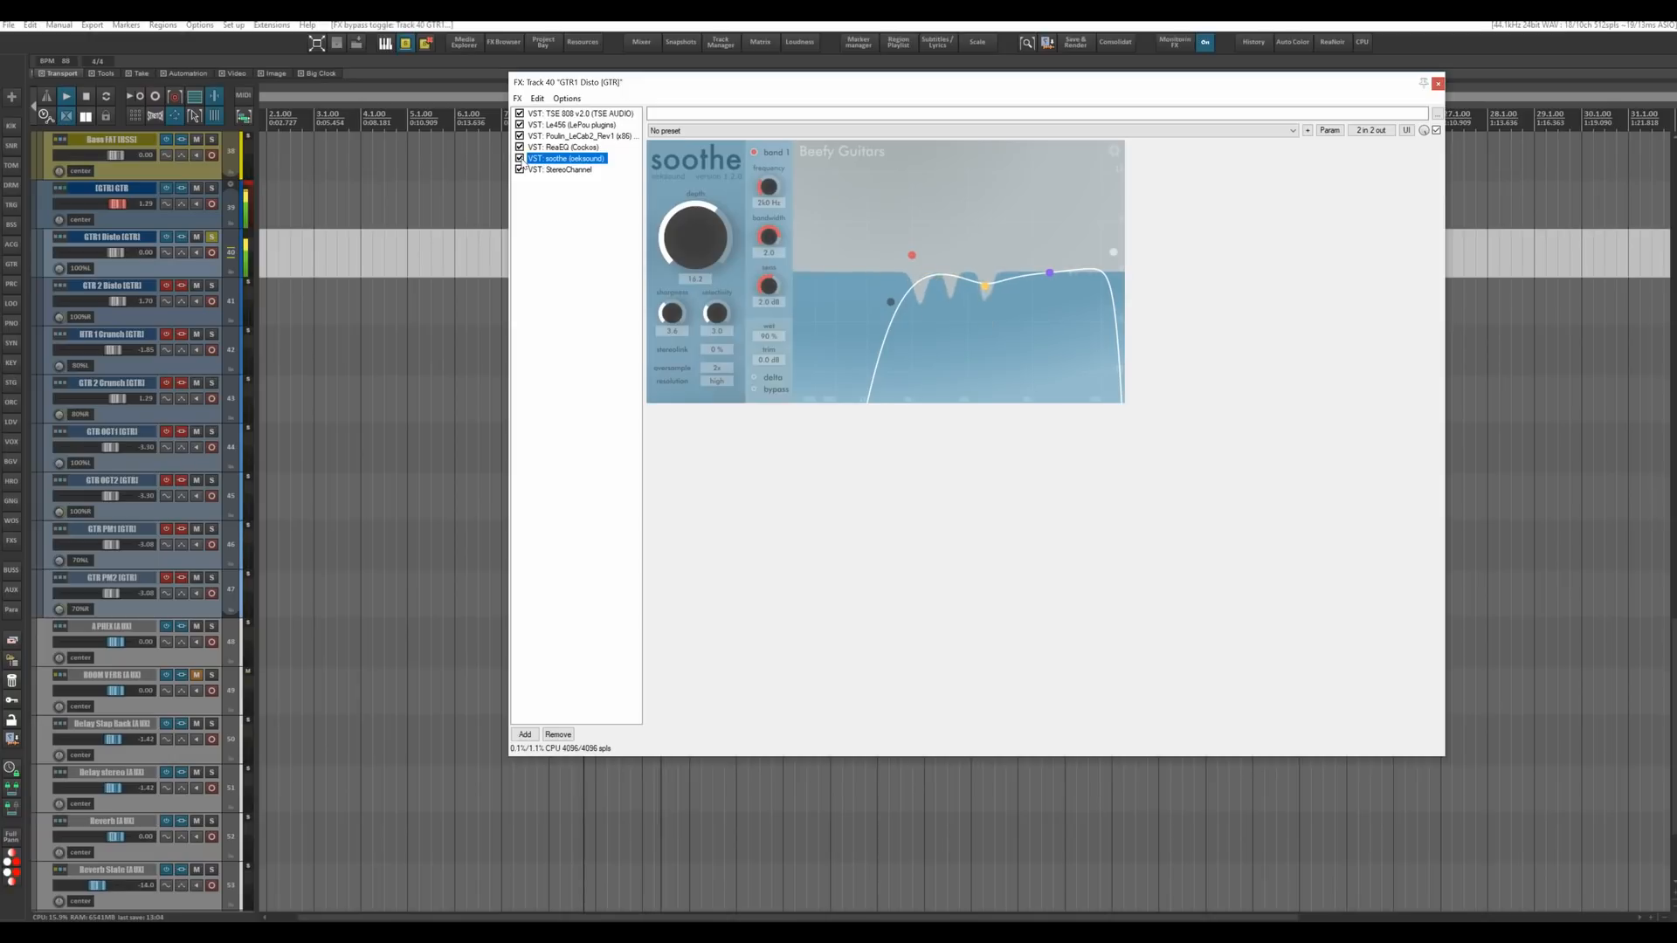
key("space")
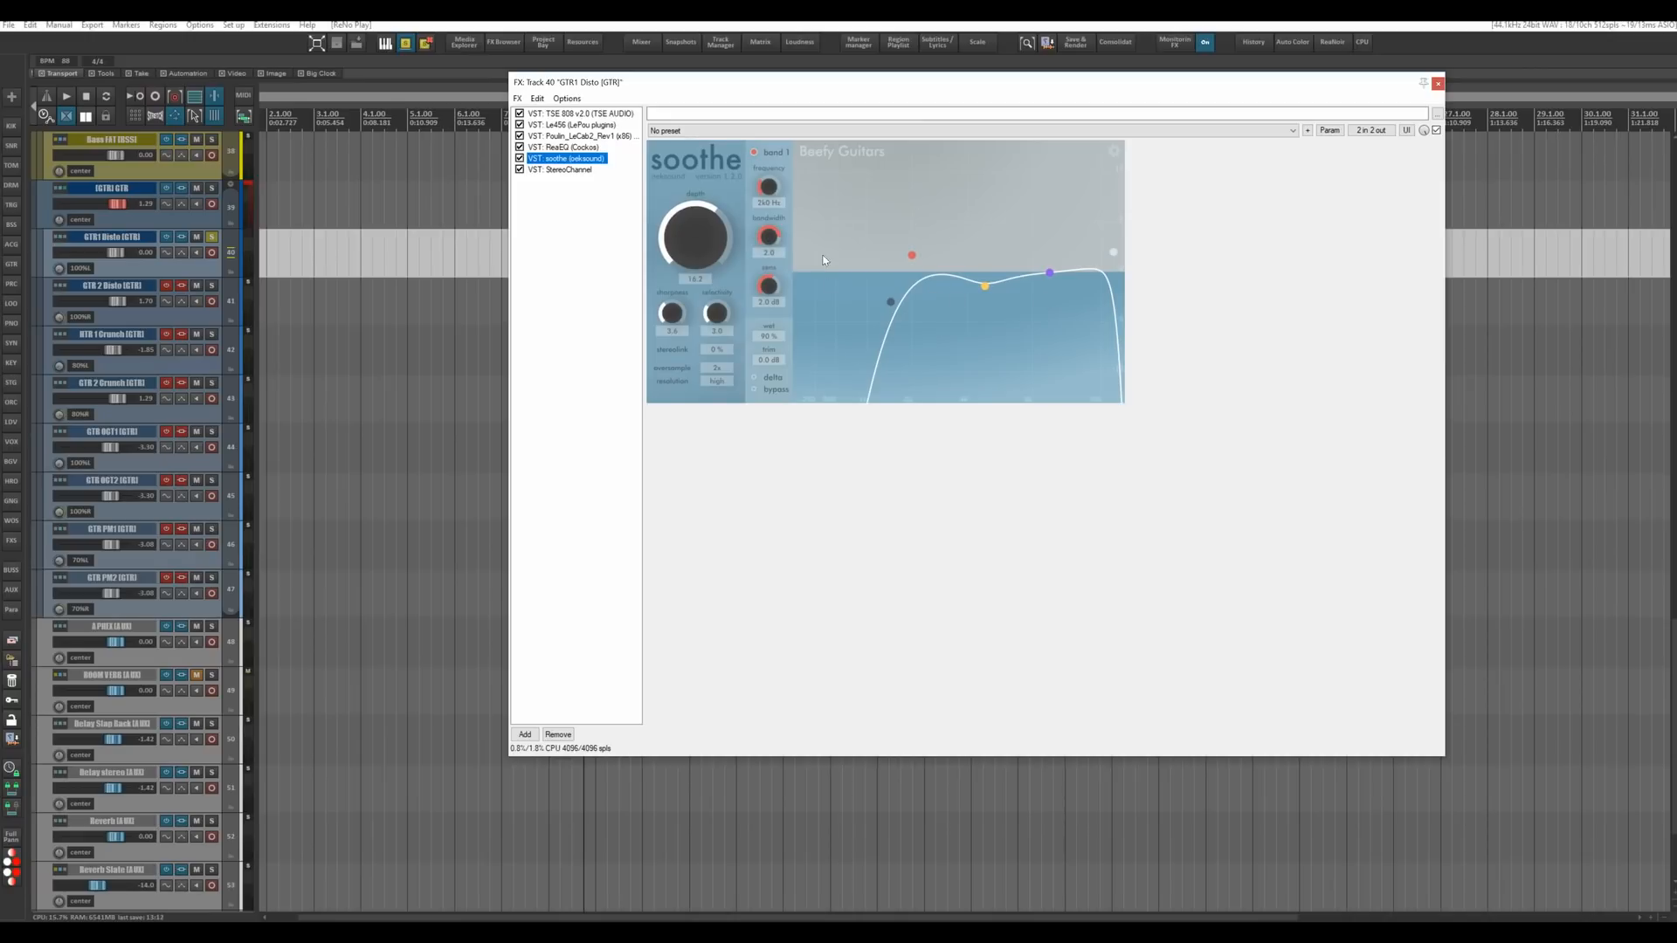
Examine the StereoChannel plug-in on GTR1 Disto and close the FX chain.
left_click(560, 169)
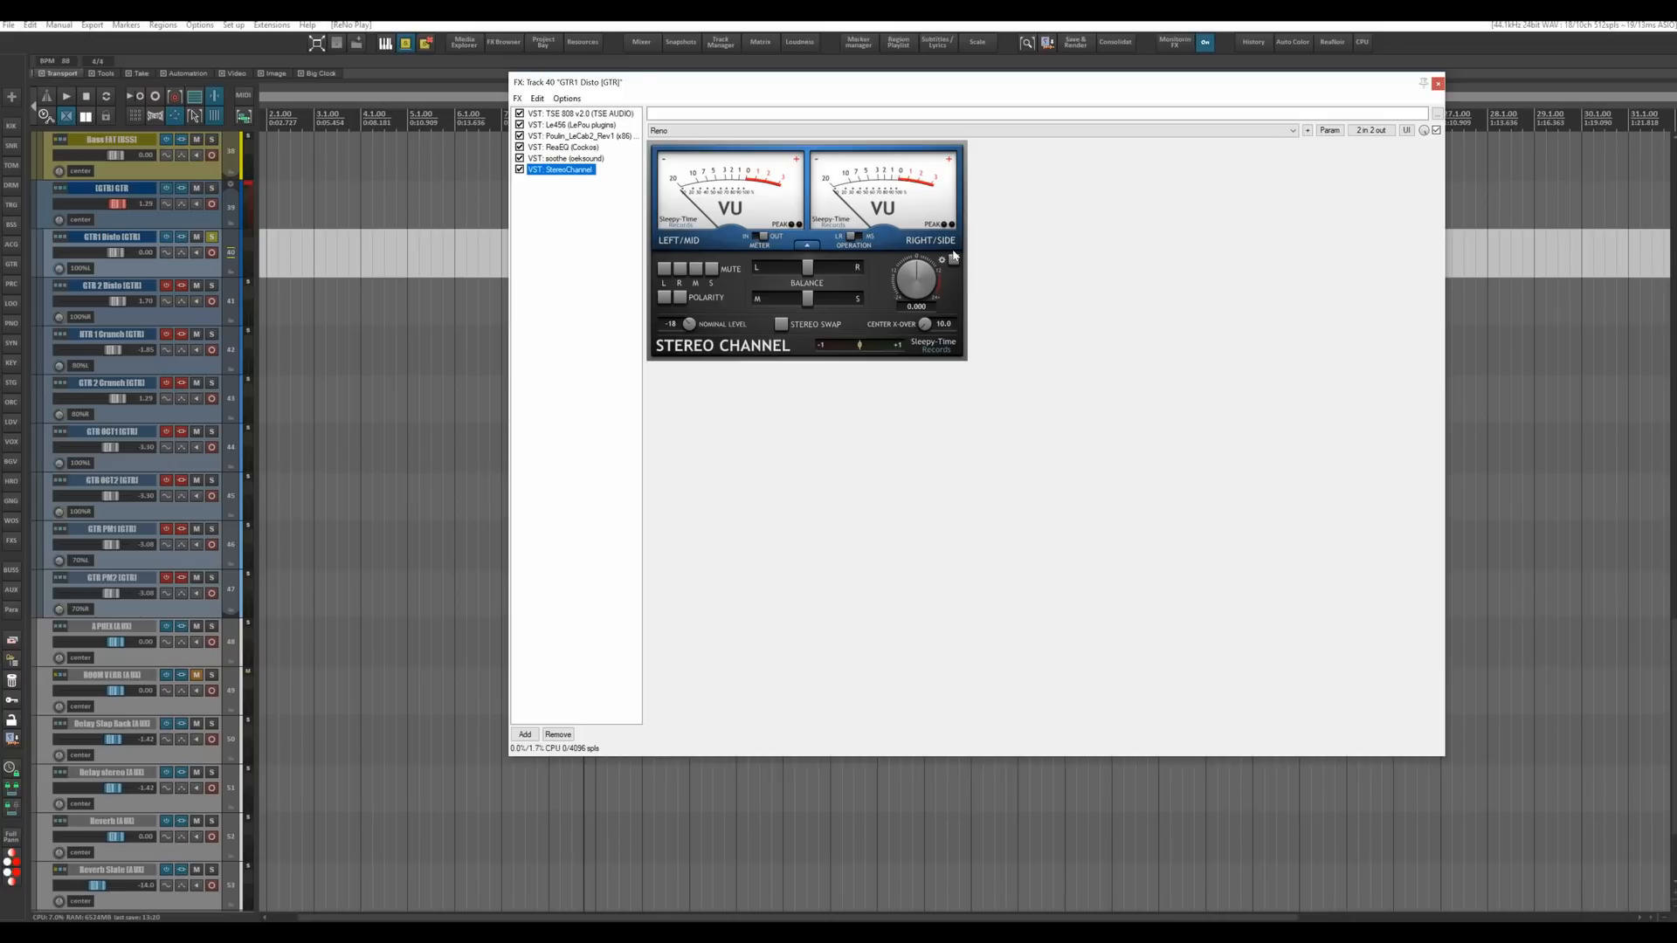
left_click(1439, 83)
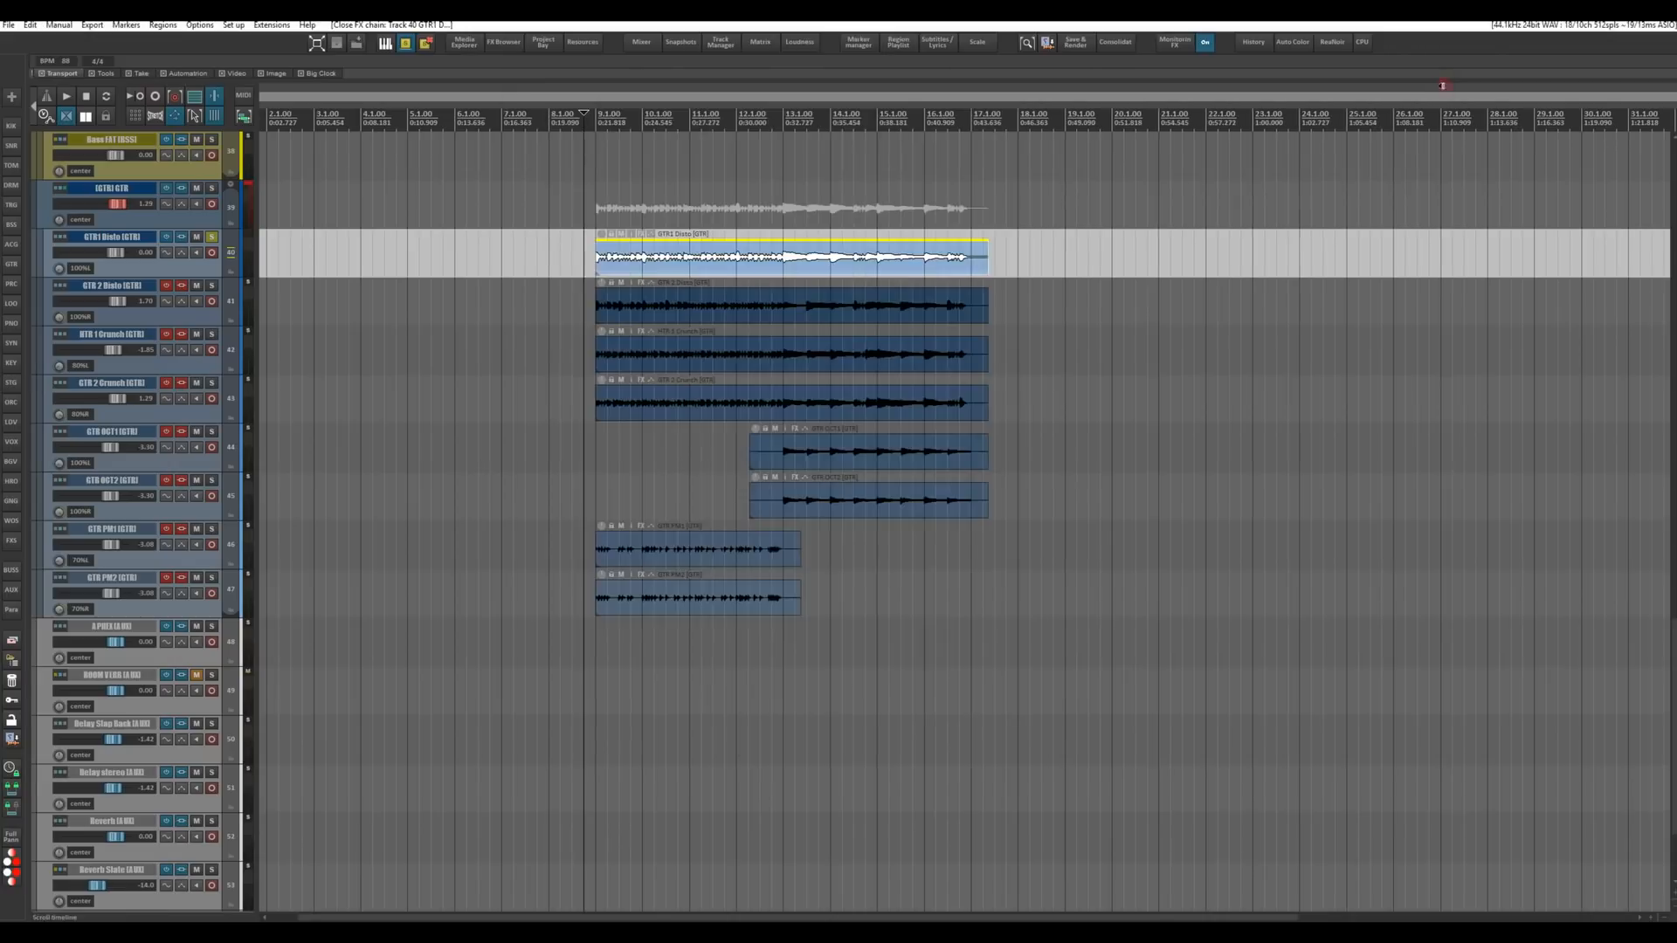
Solo GTR 2 Disto alongside GTR1 Disto, and open its FX chain with the effects re-enabled.
left_click(212, 286)
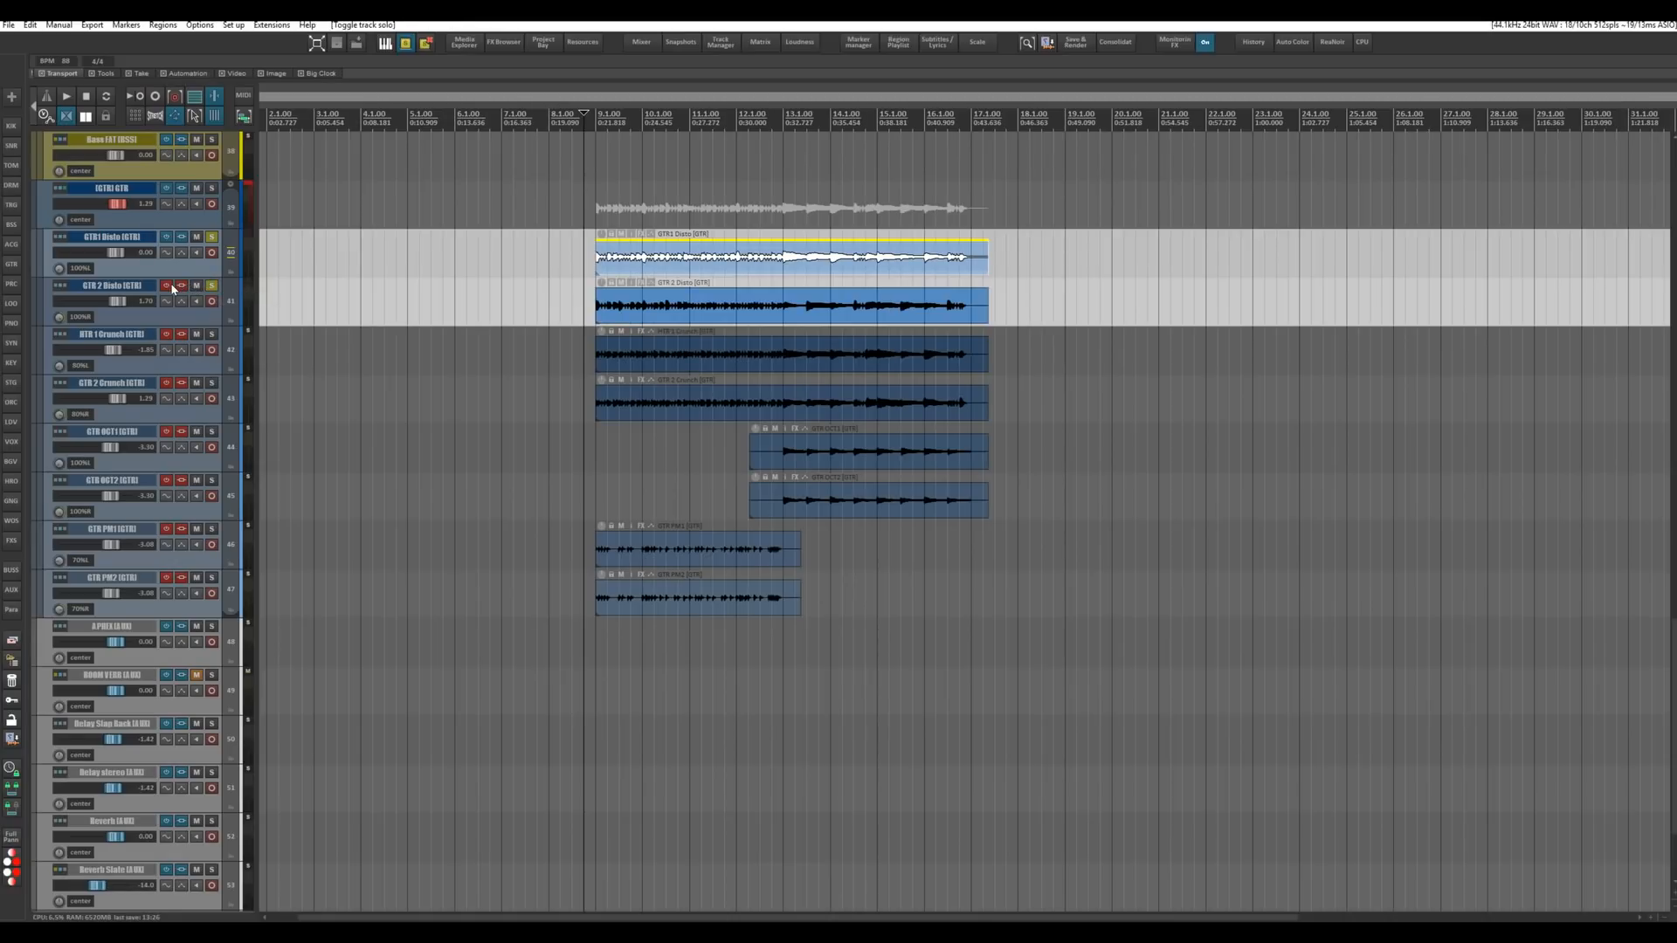
left_click(181, 285)
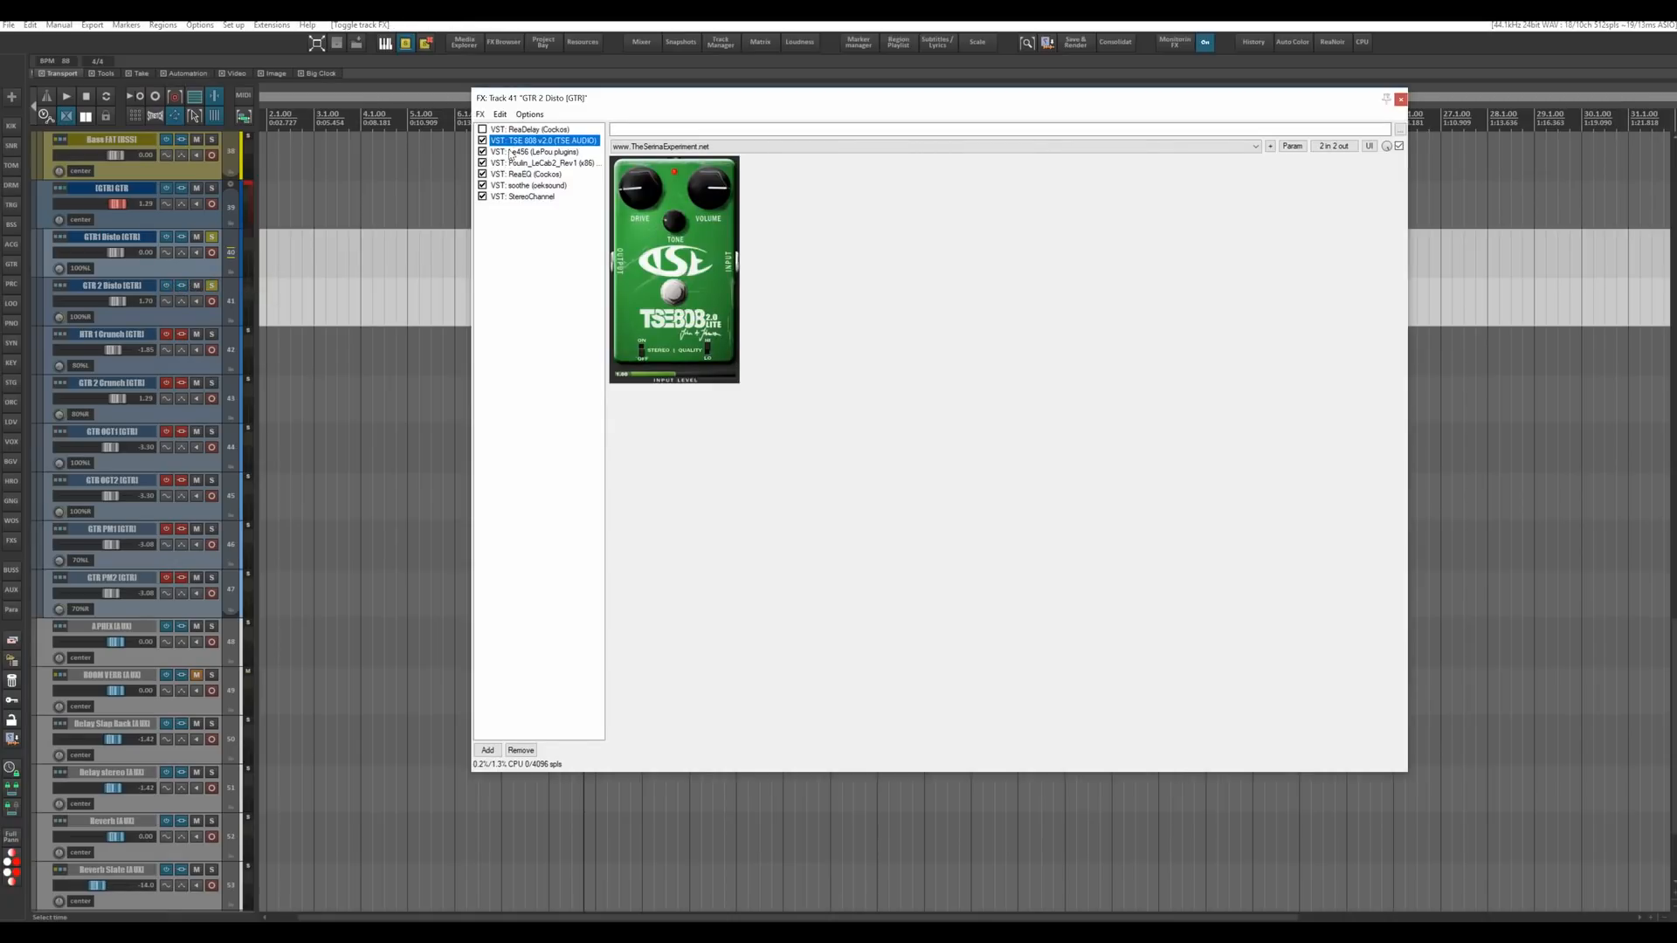
Examine the Le456, LeCab2, ReaEQ, StereoChannel and soothe plug-ins in the GTR 2 Disto FX chain.
left_click(511, 152)
left_click(524, 163)
left_click(527, 175)
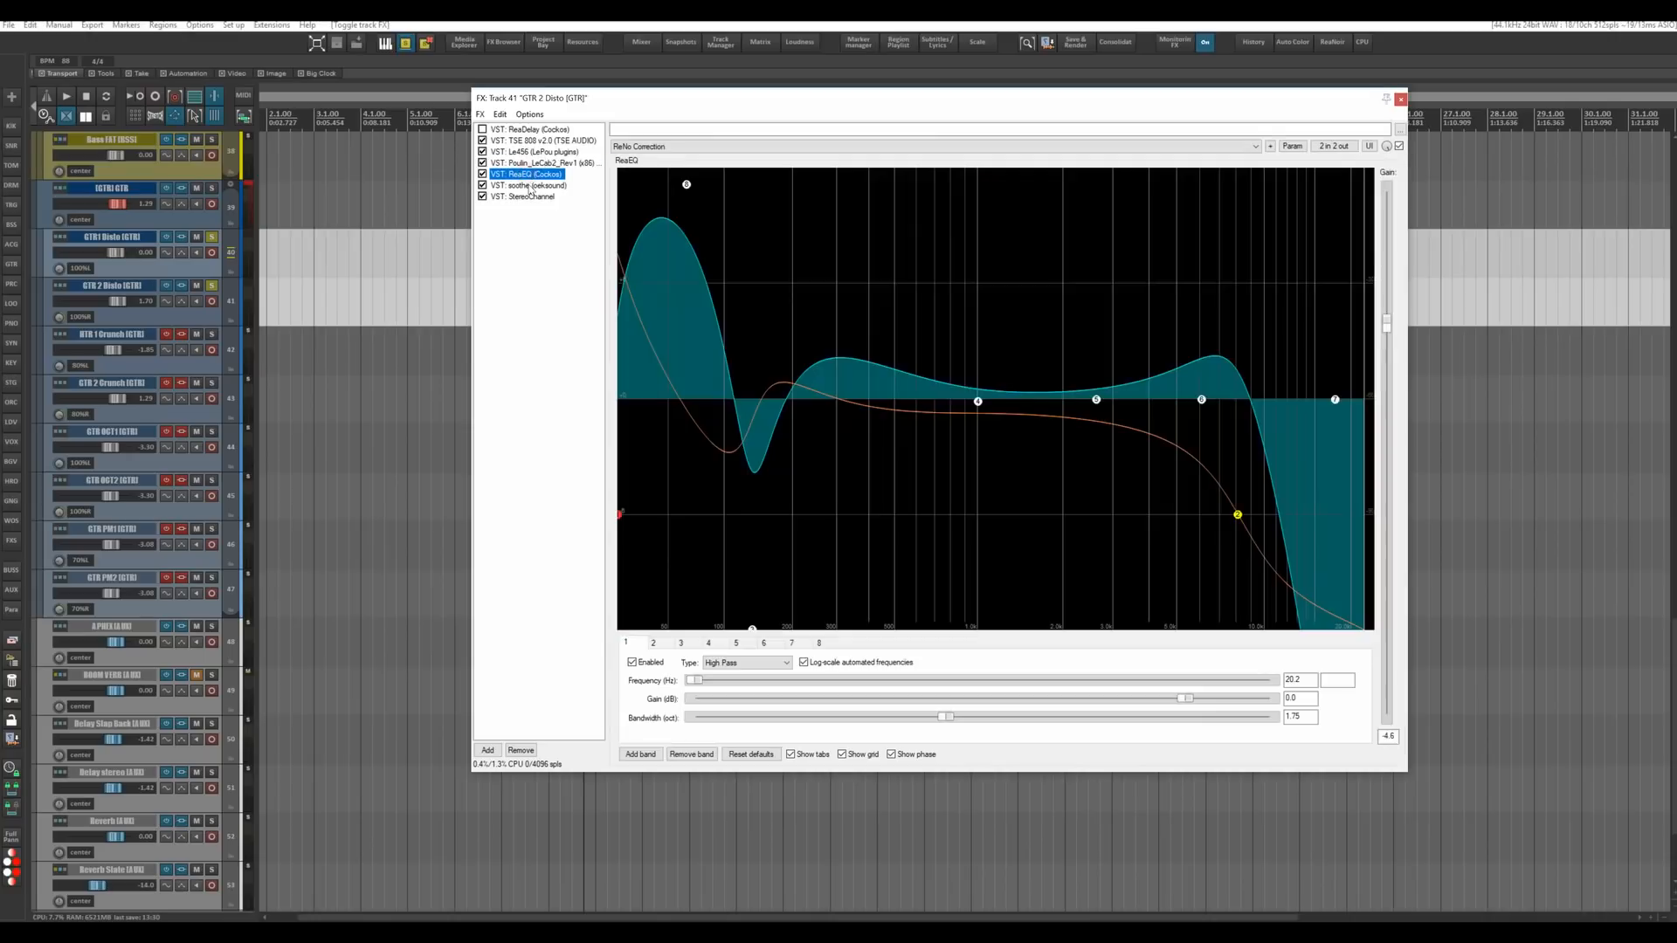
left_click(527, 196)
left_click(527, 185)
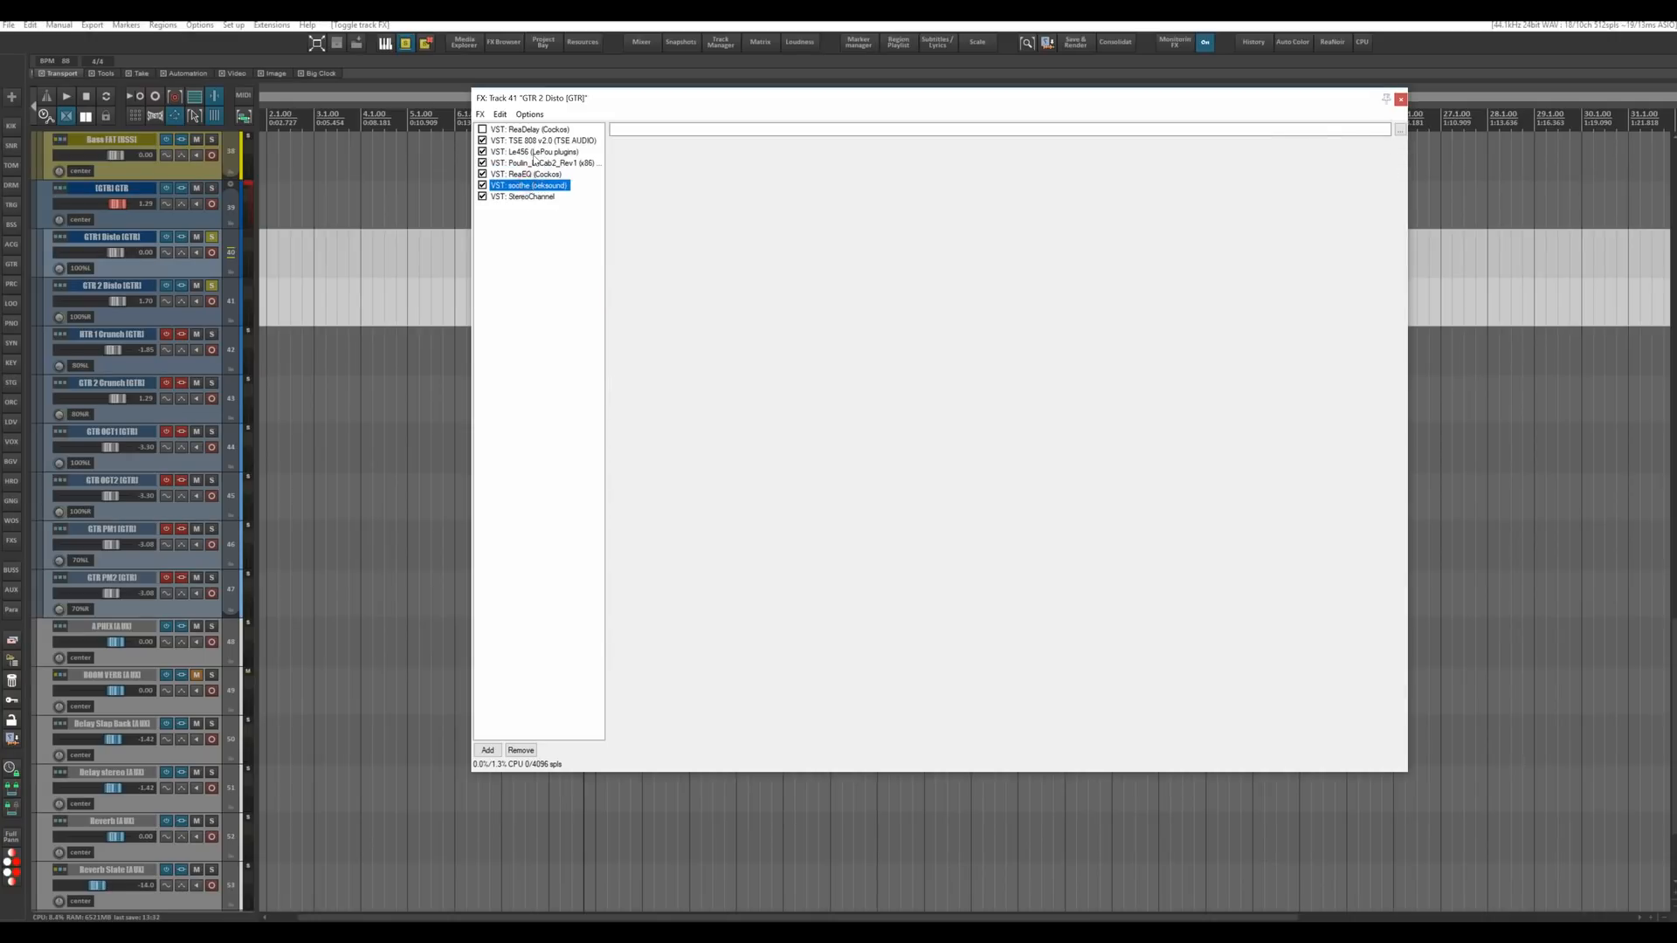
left_click(539, 153)
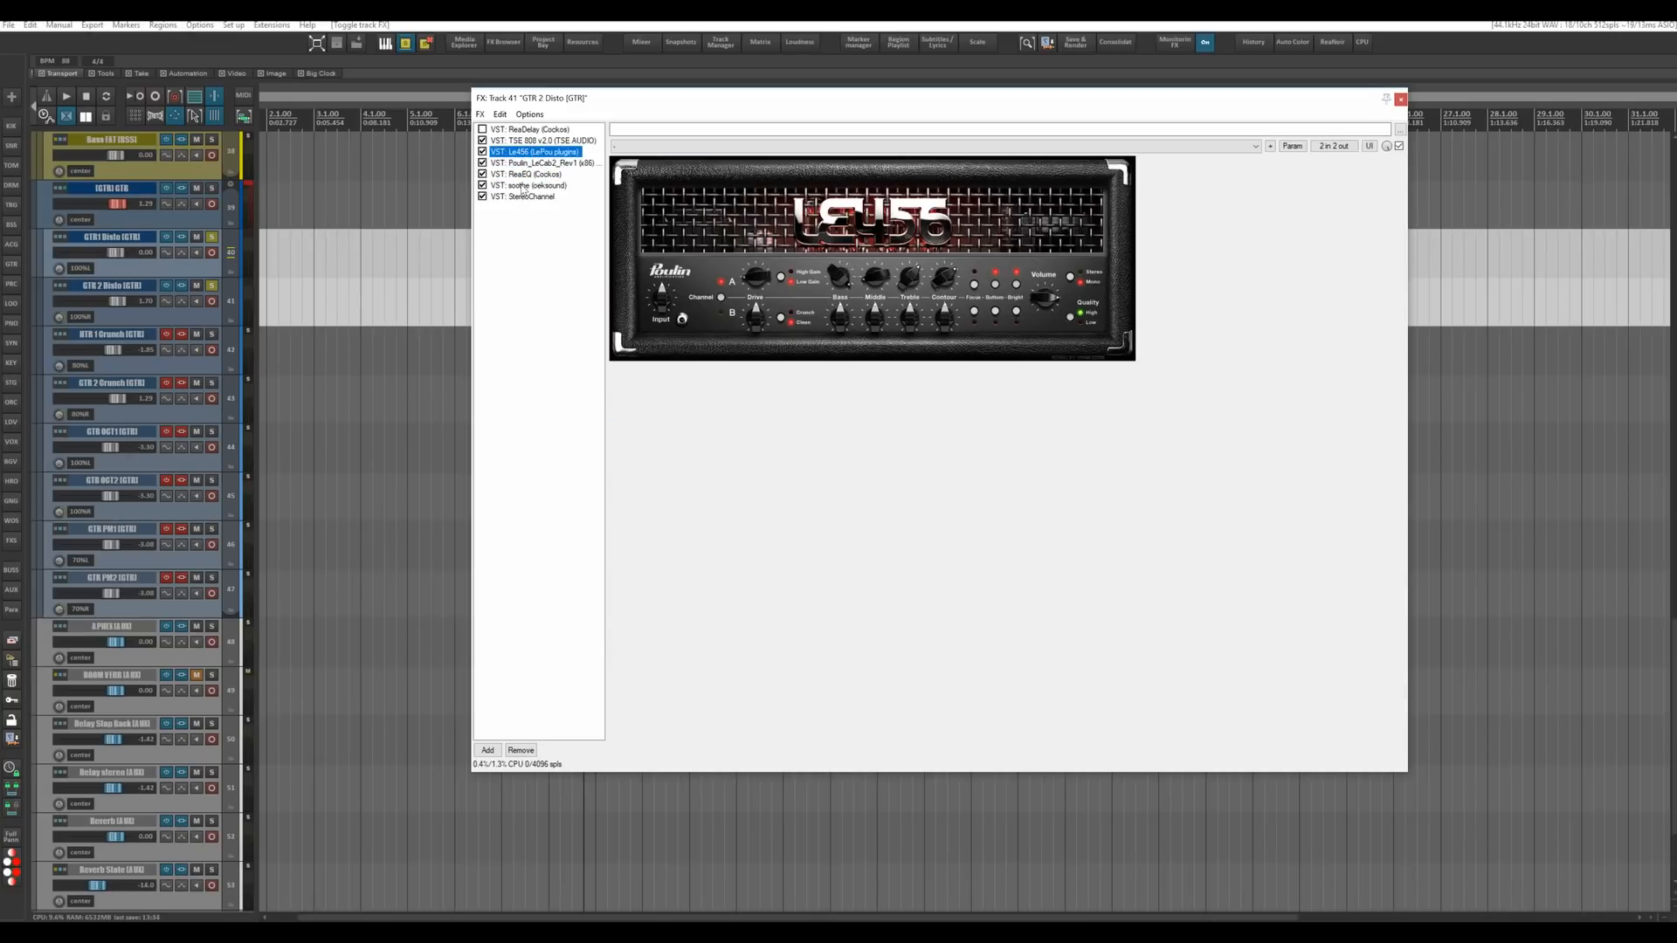
Examine ReaEQ and StereoChannel on GTR 2 Disto, close the FX chain, and play both soloed Disto tracks together.
left_click(533, 175)
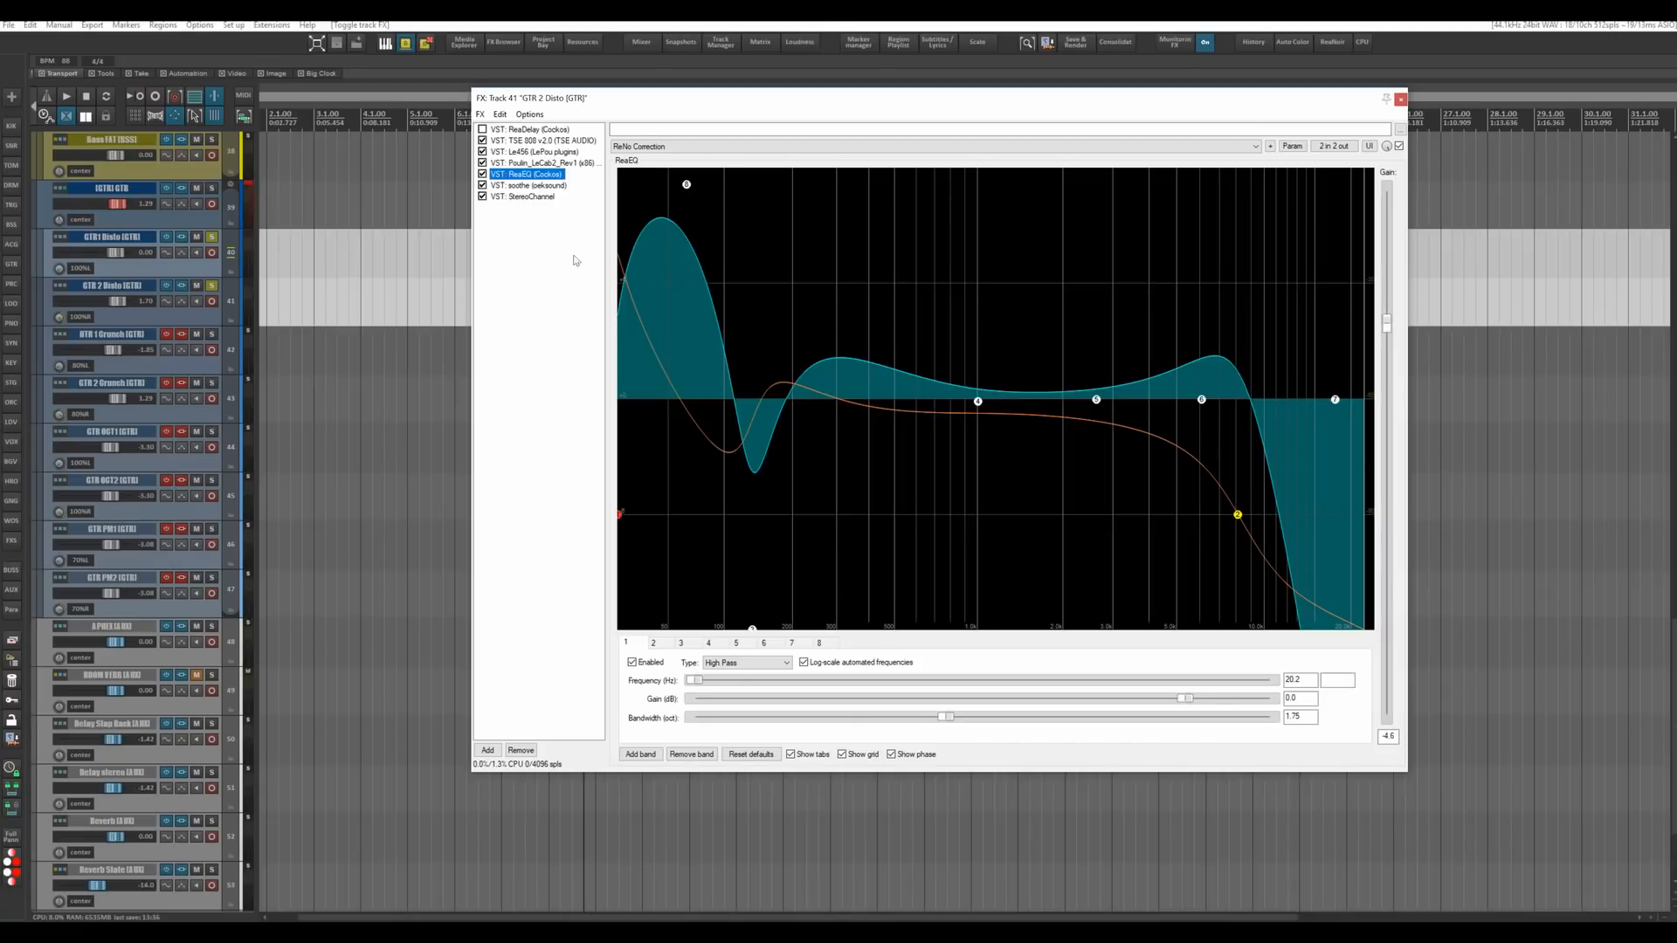
left_click(529, 196)
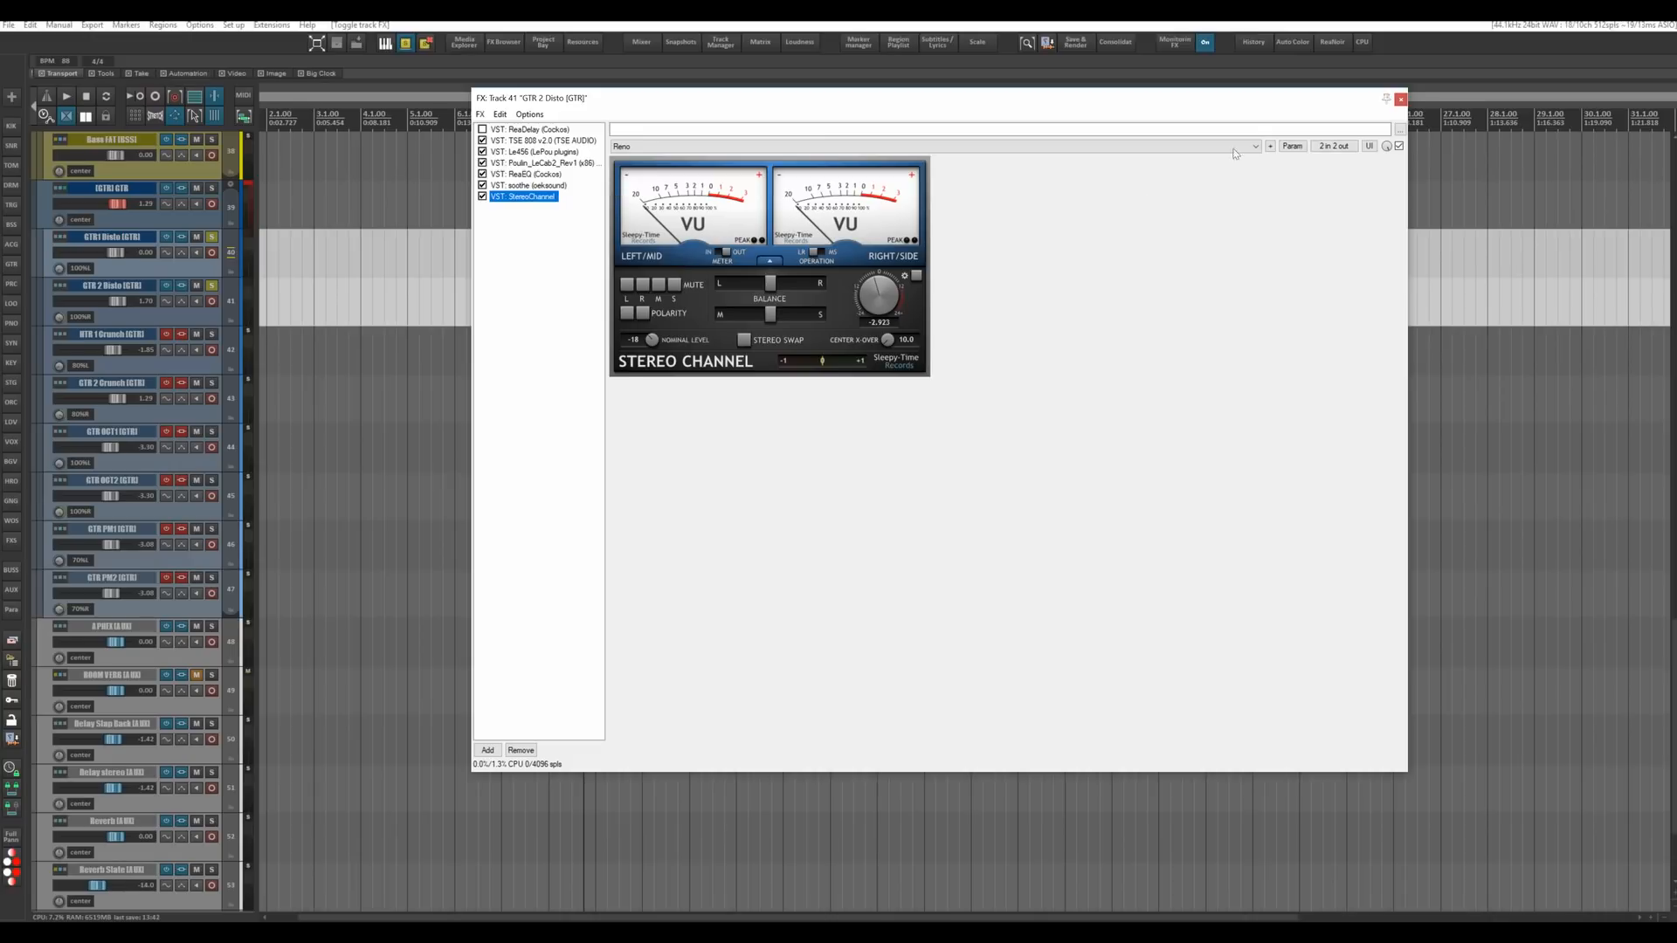
left_click(1399, 99)
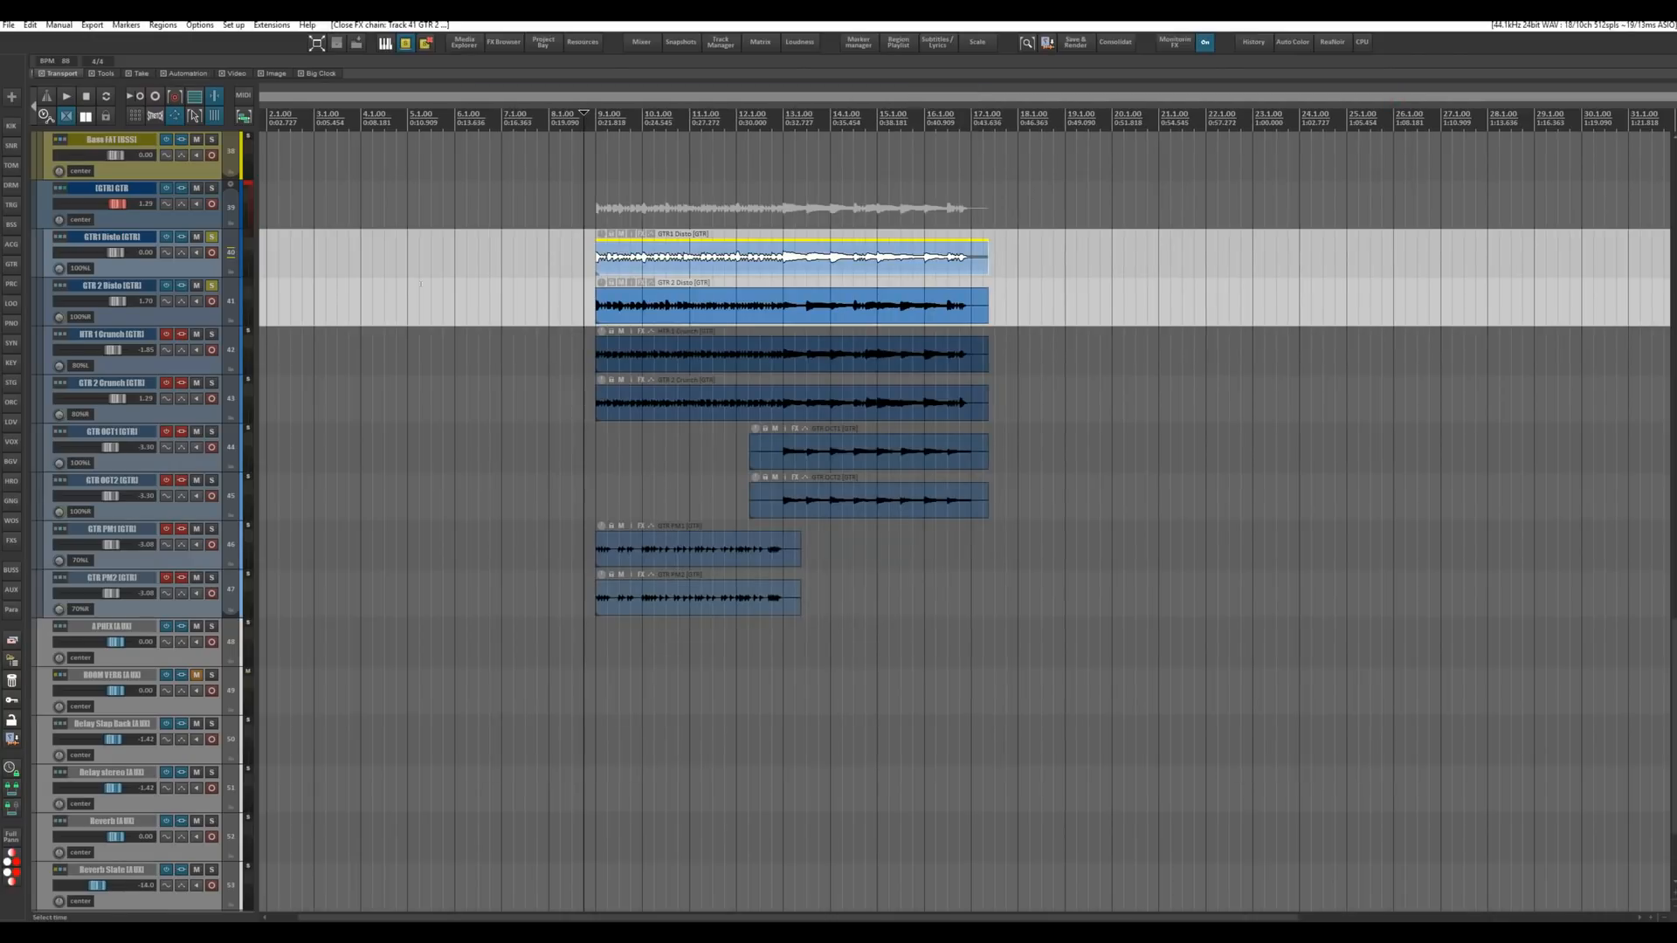
key("space")
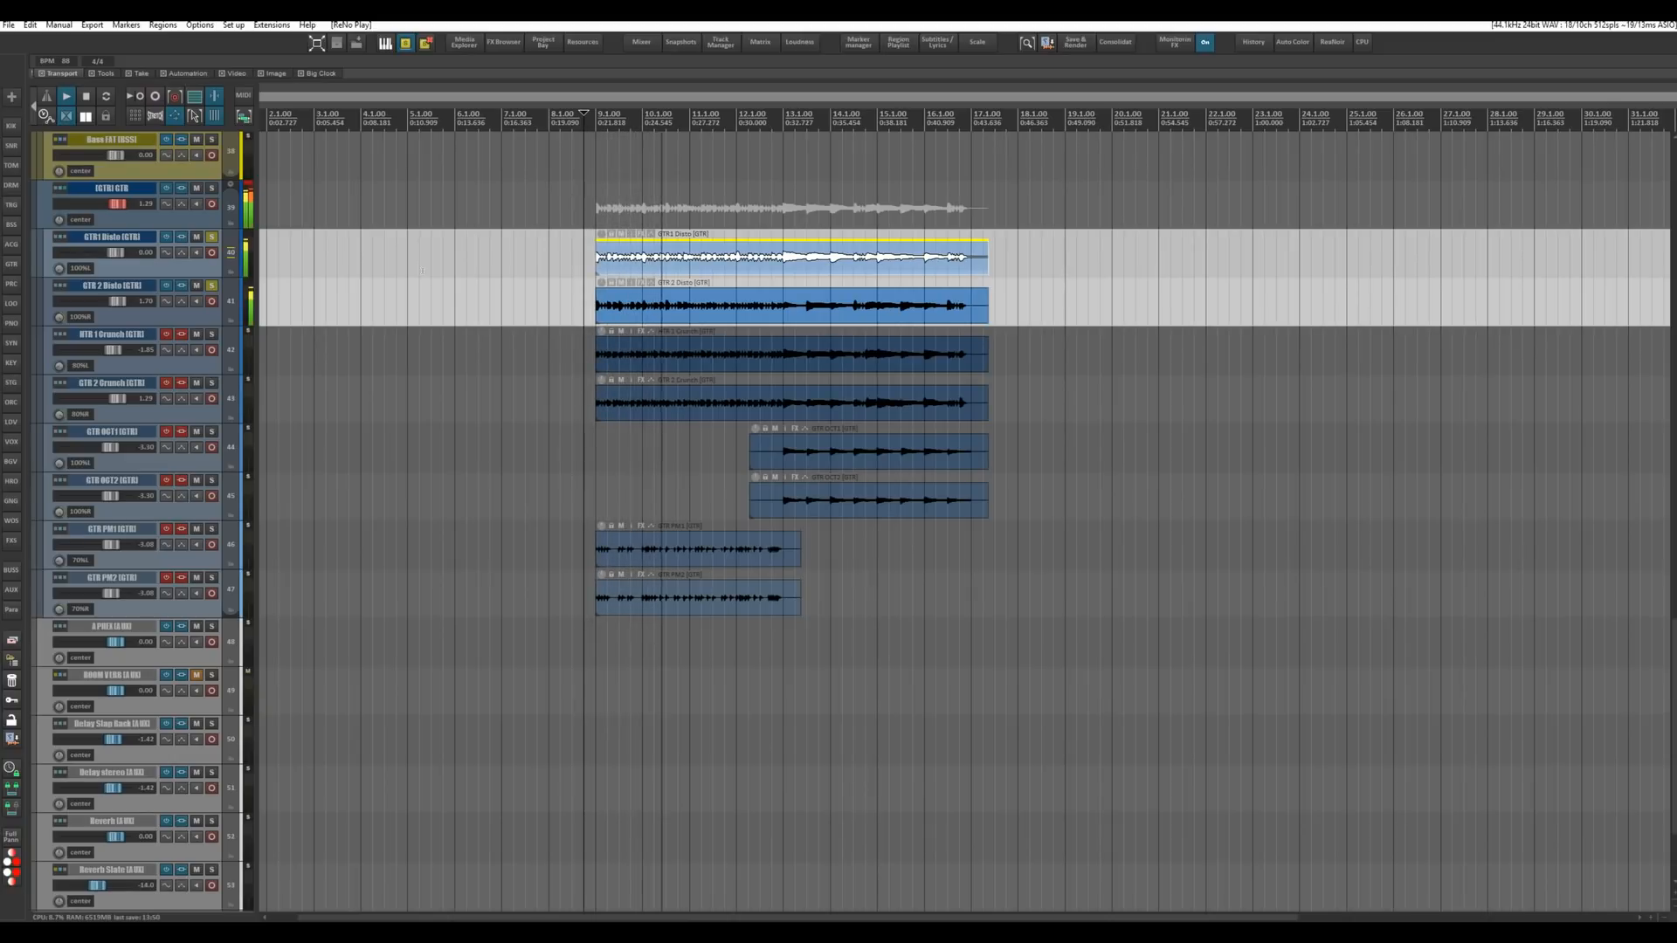
key("space")
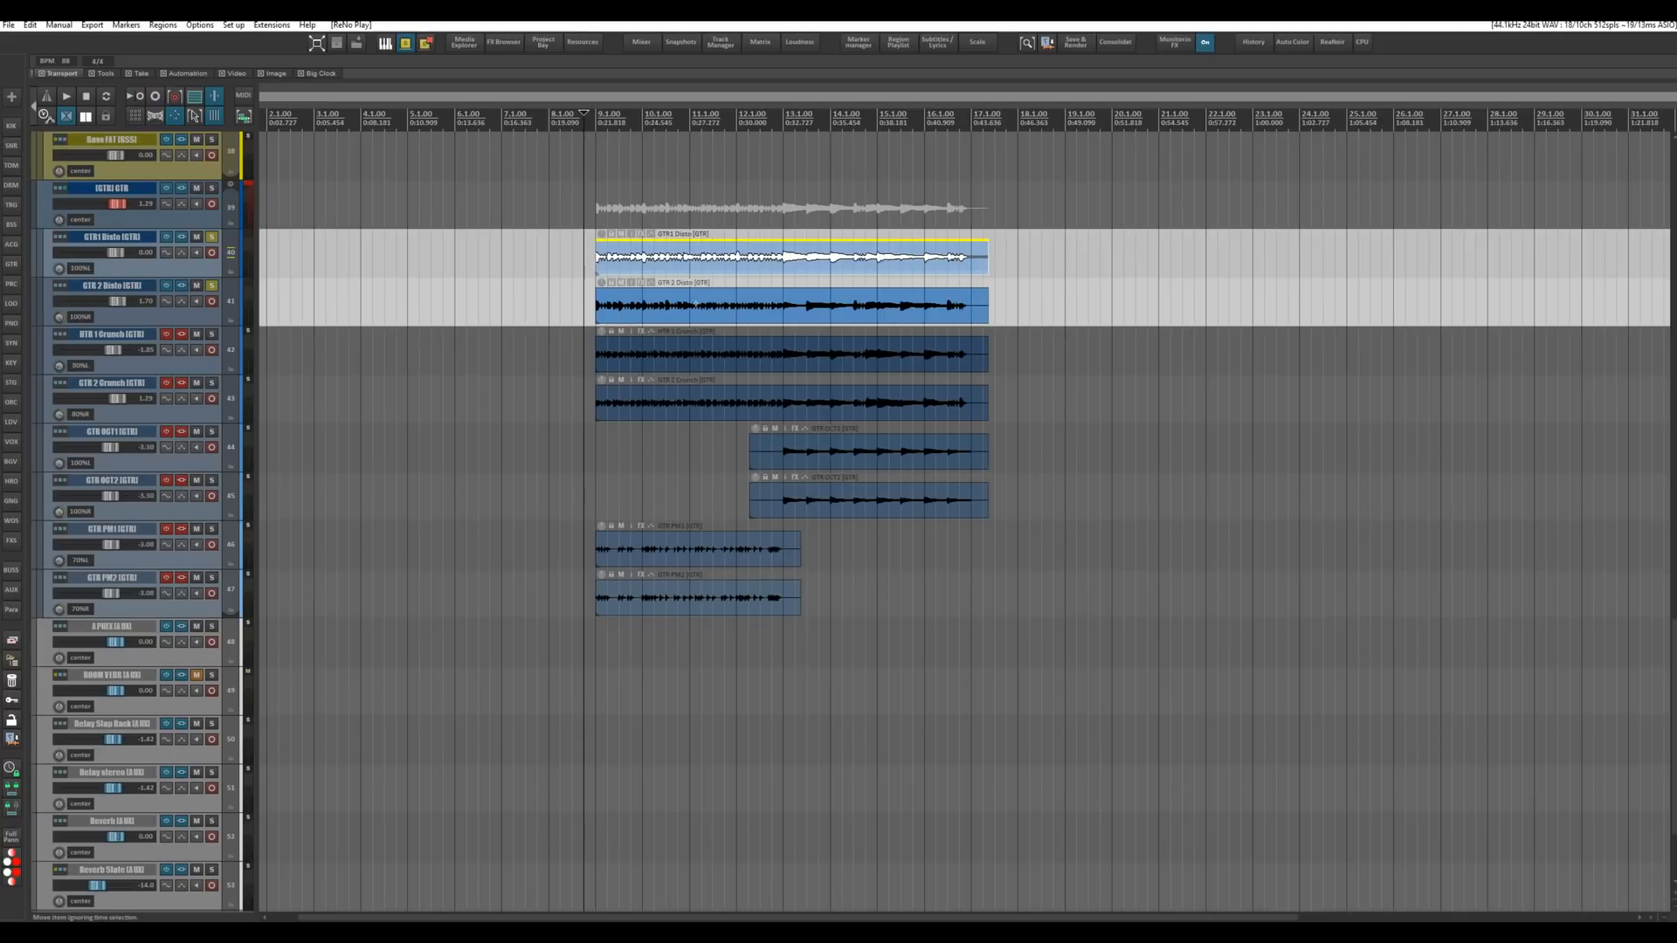
Shift the GTR 2 Disto item to around bar 18, copy the GTR1 Disto item into its place, and play the duplicated part.
left_click_drag(667, 298, 1101, 299)
left_click(697, 251)
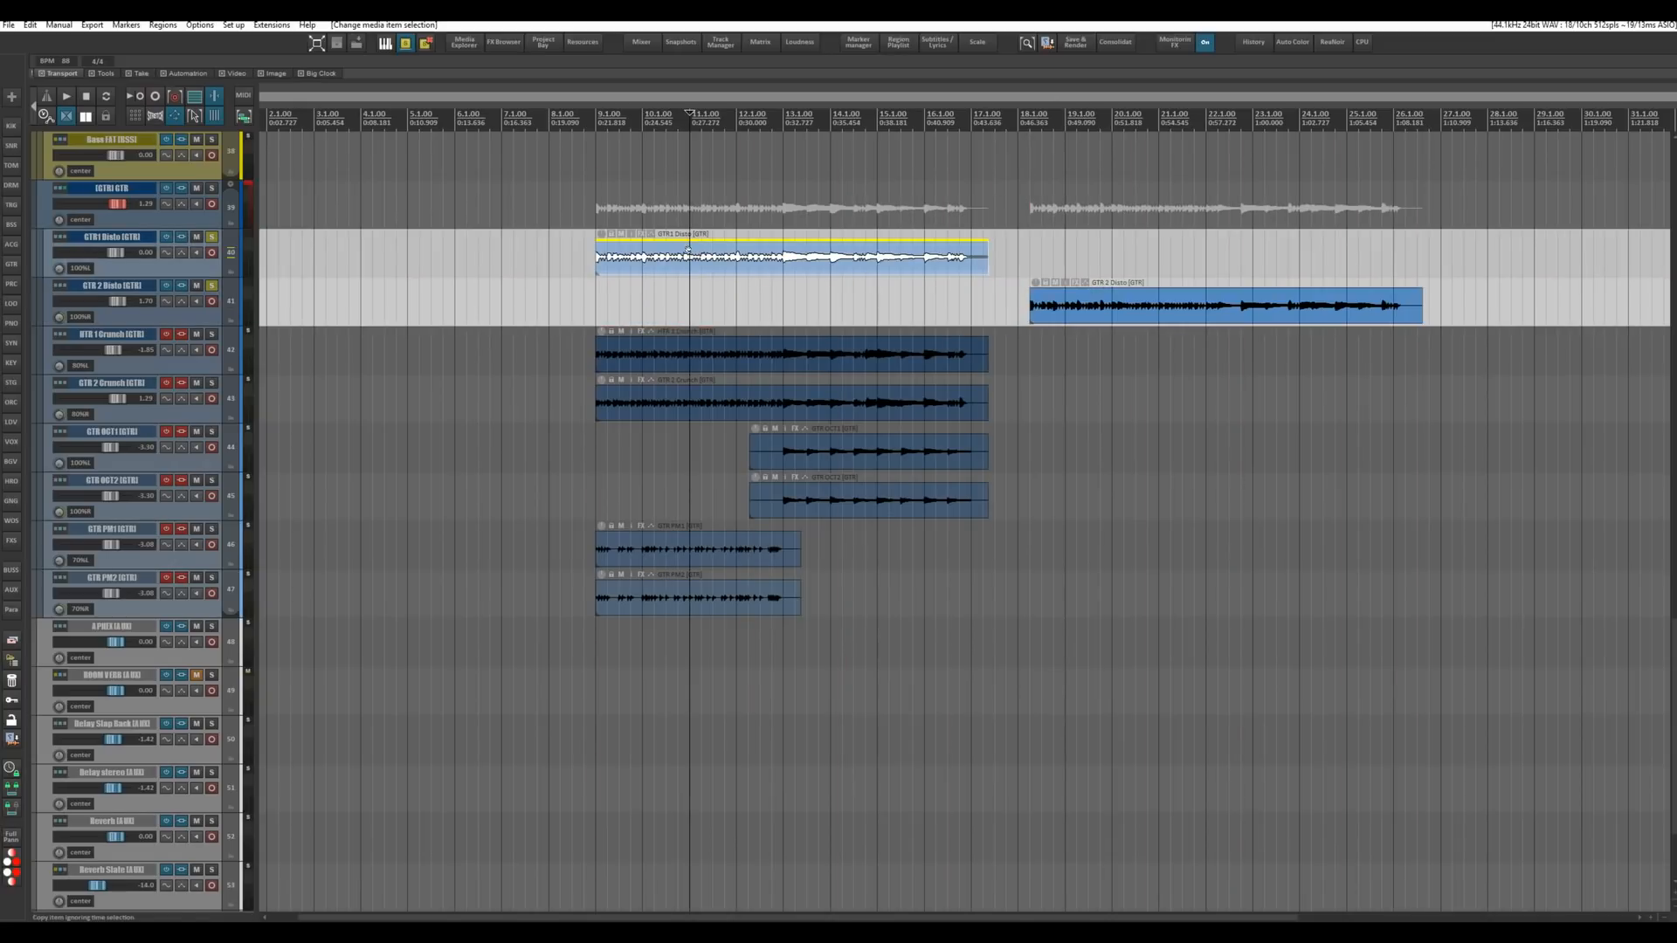
left_click_drag(694, 253, 695, 297)
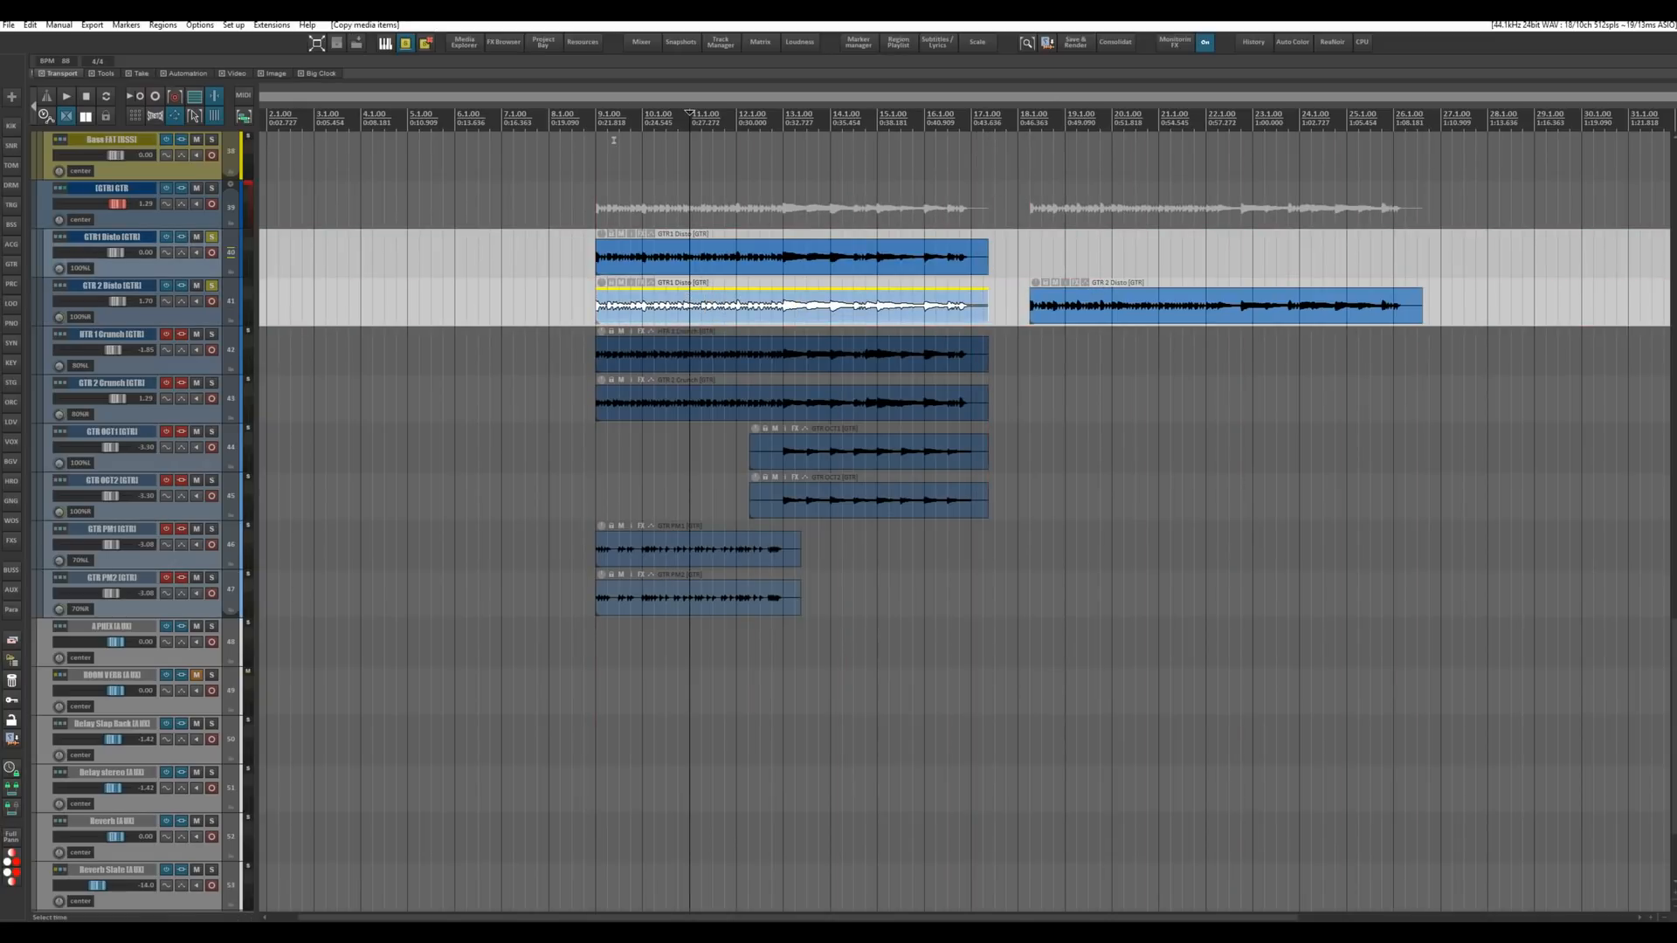
left_click(607, 117)
key("space")
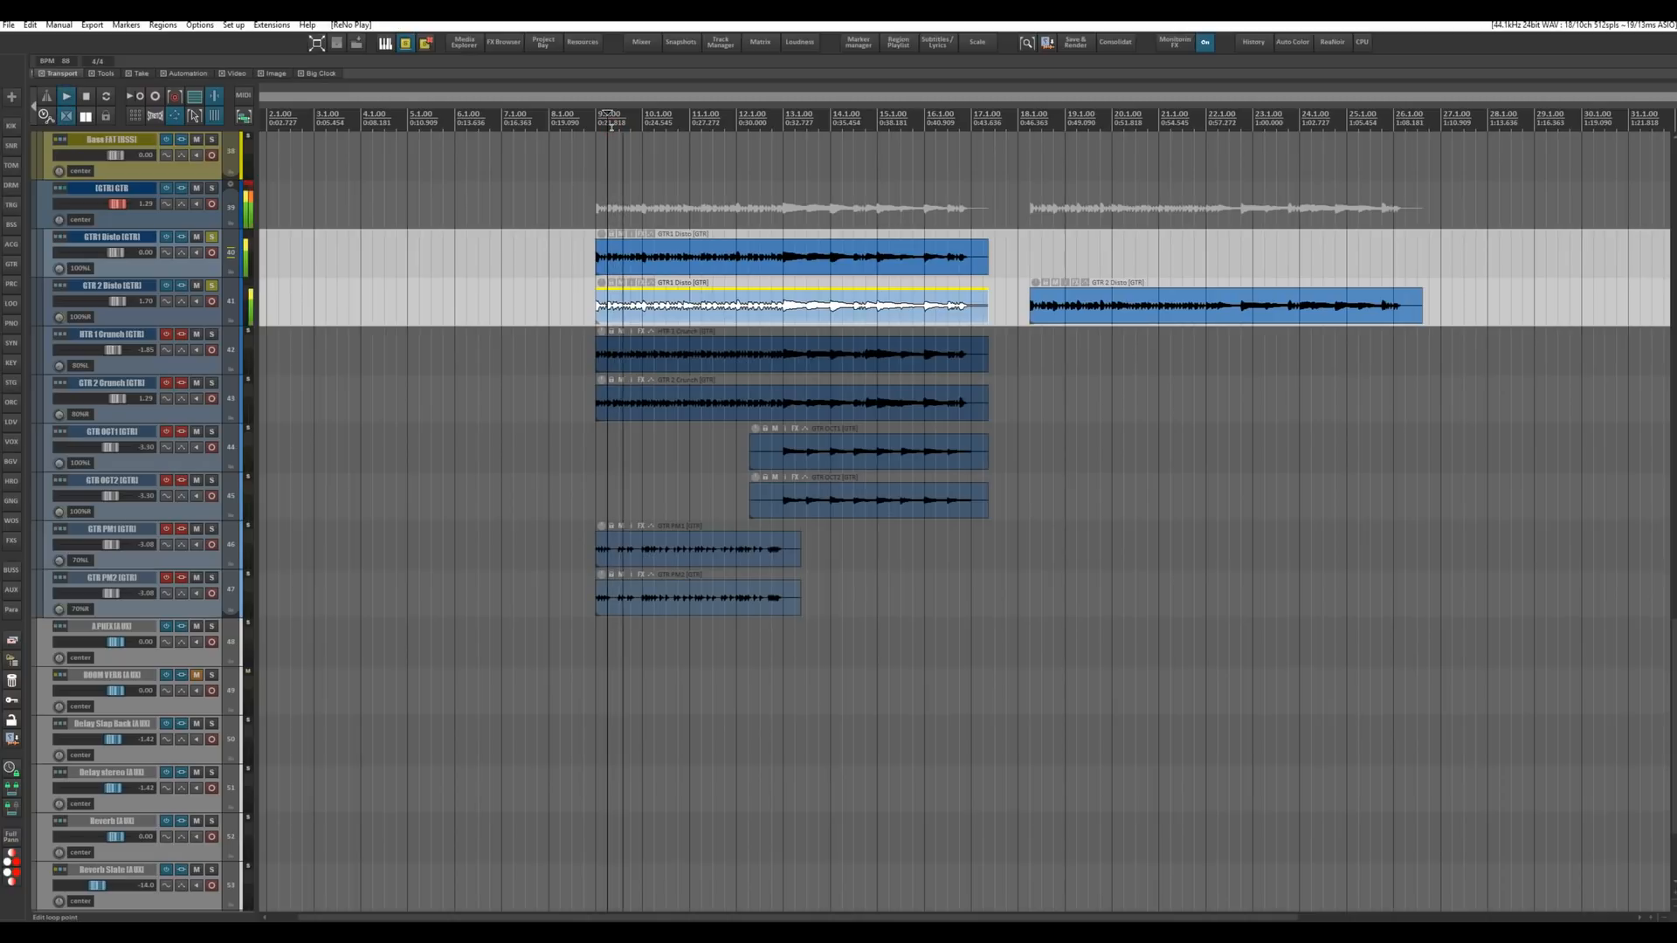
key("space")
Delete the copied GTR1 Disto item and move the original GTR 2 Disto item back to bar 9.
left_click(689, 115)
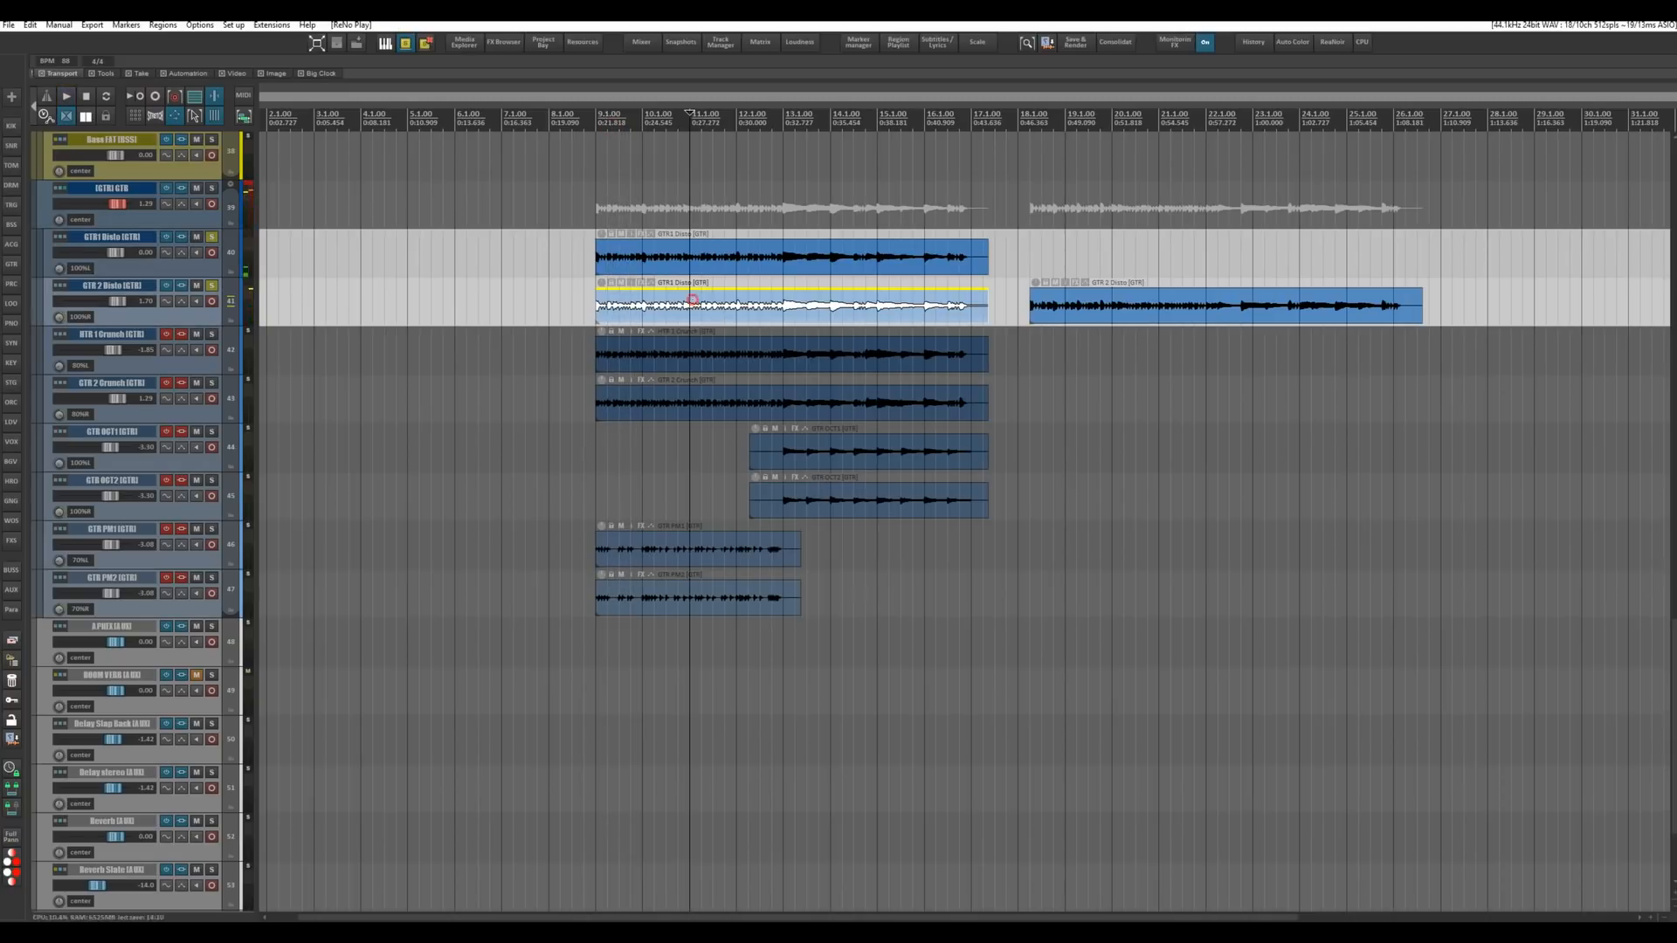
key("Delete")
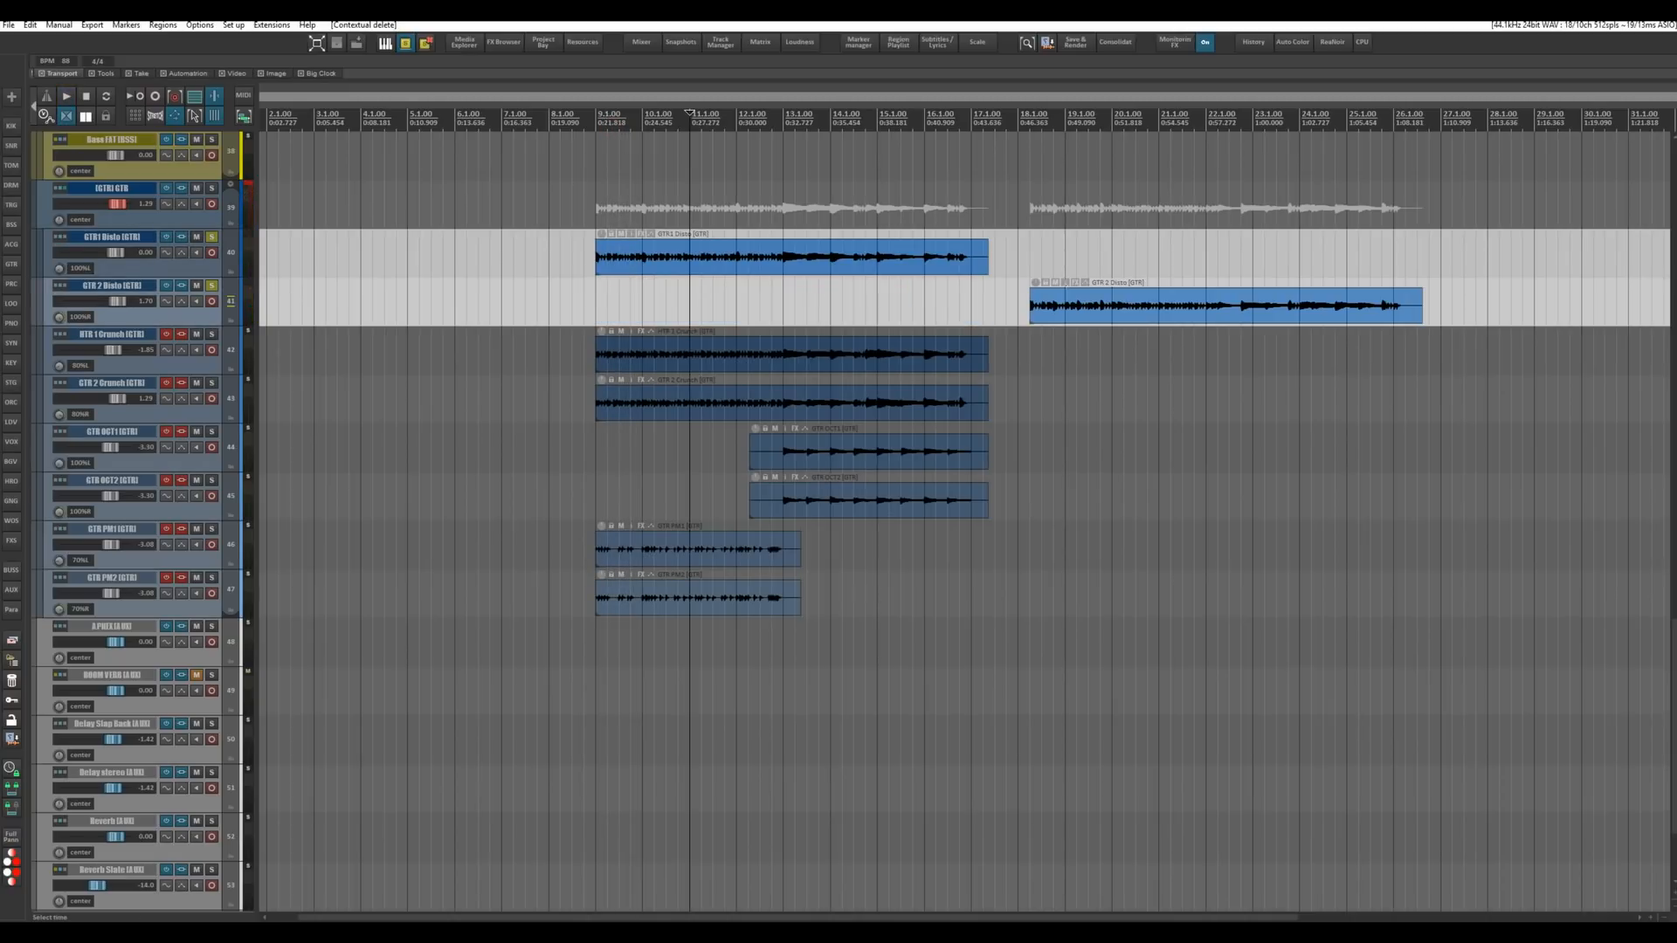
left_click_drag(1081, 304, 646, 305)
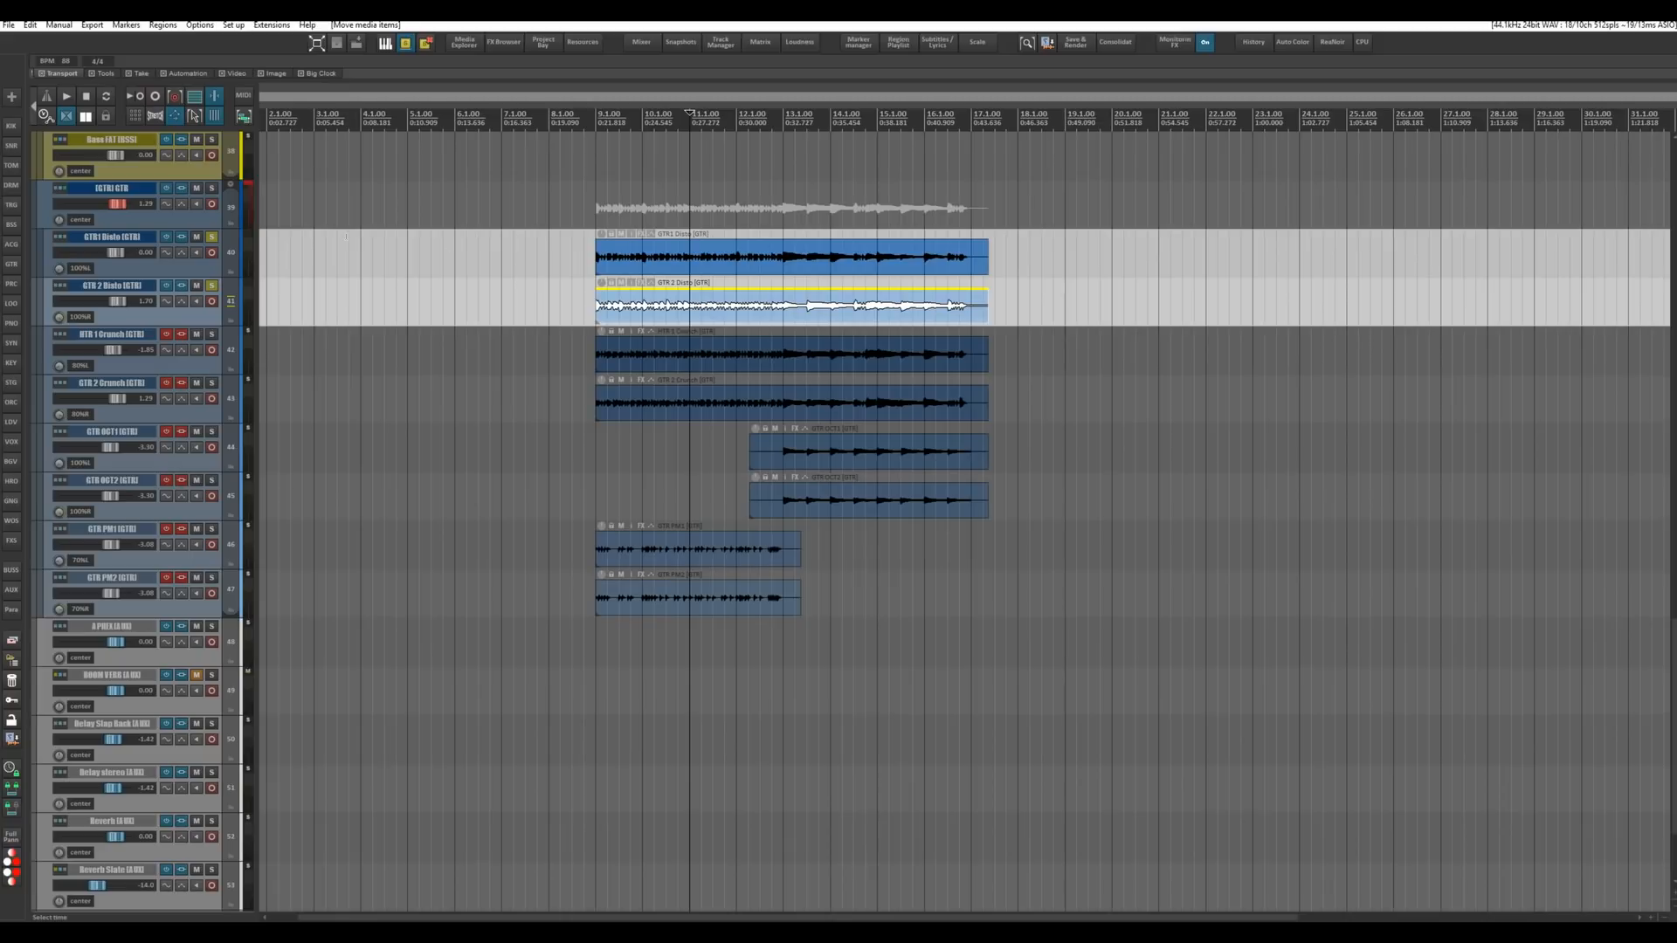
Open the ReaDelay plug-in of GTR 2 Disto from the mixer and take it out of bypass.
key("ctrl+m")
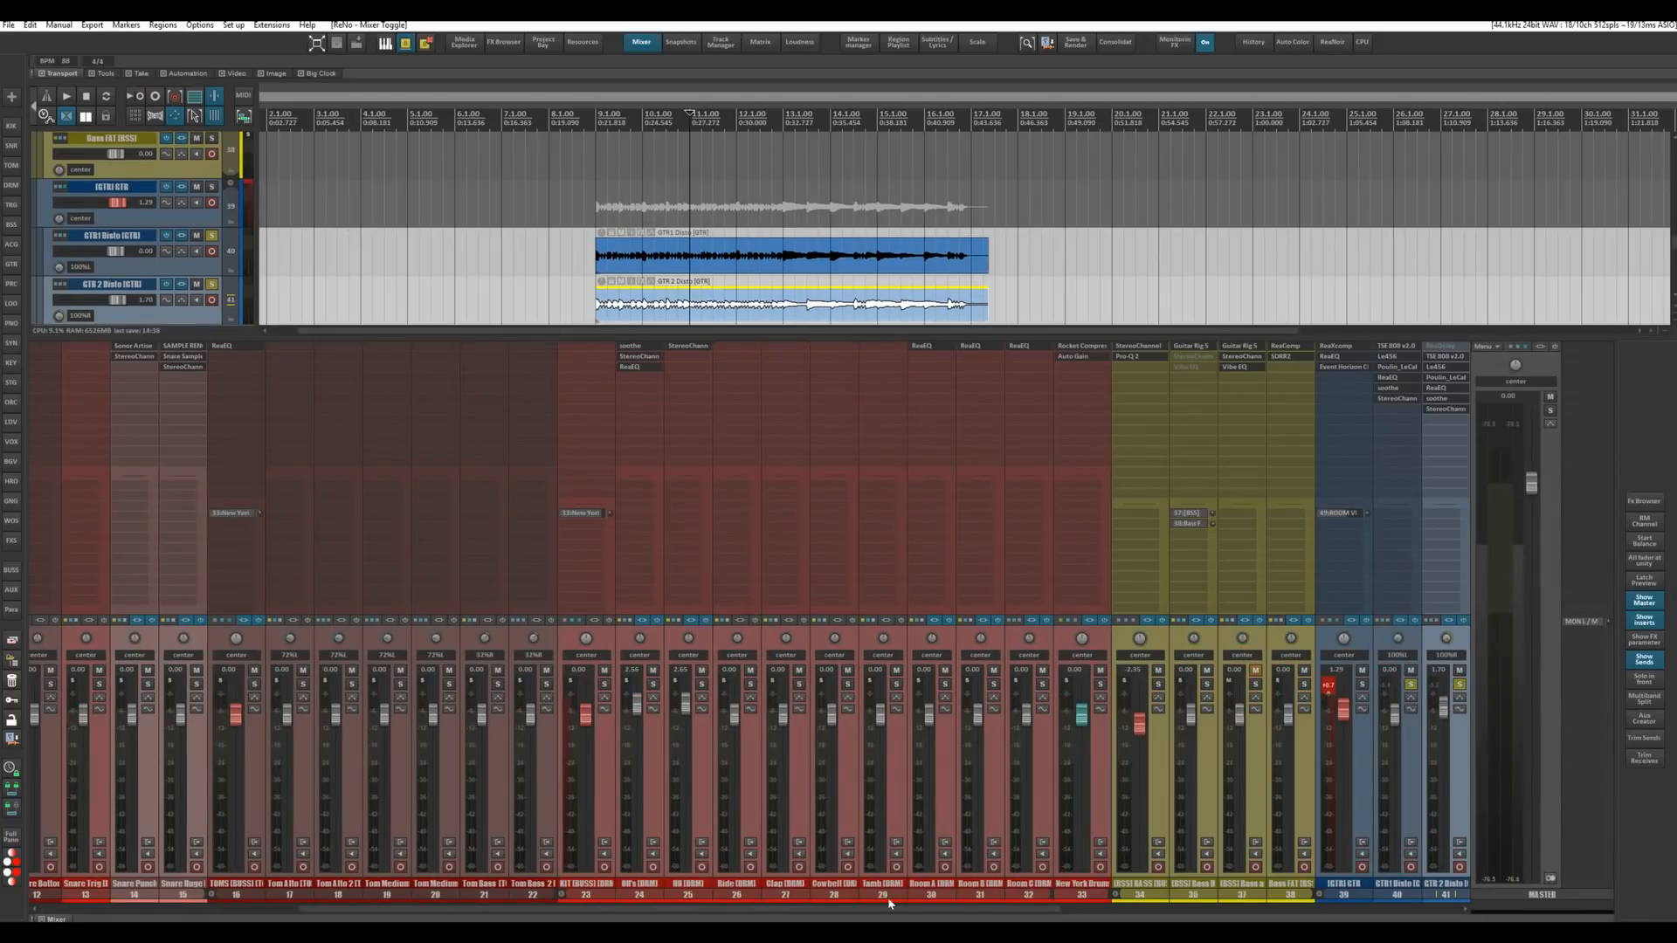
left_click_drag(892, 909, 1223, 903)
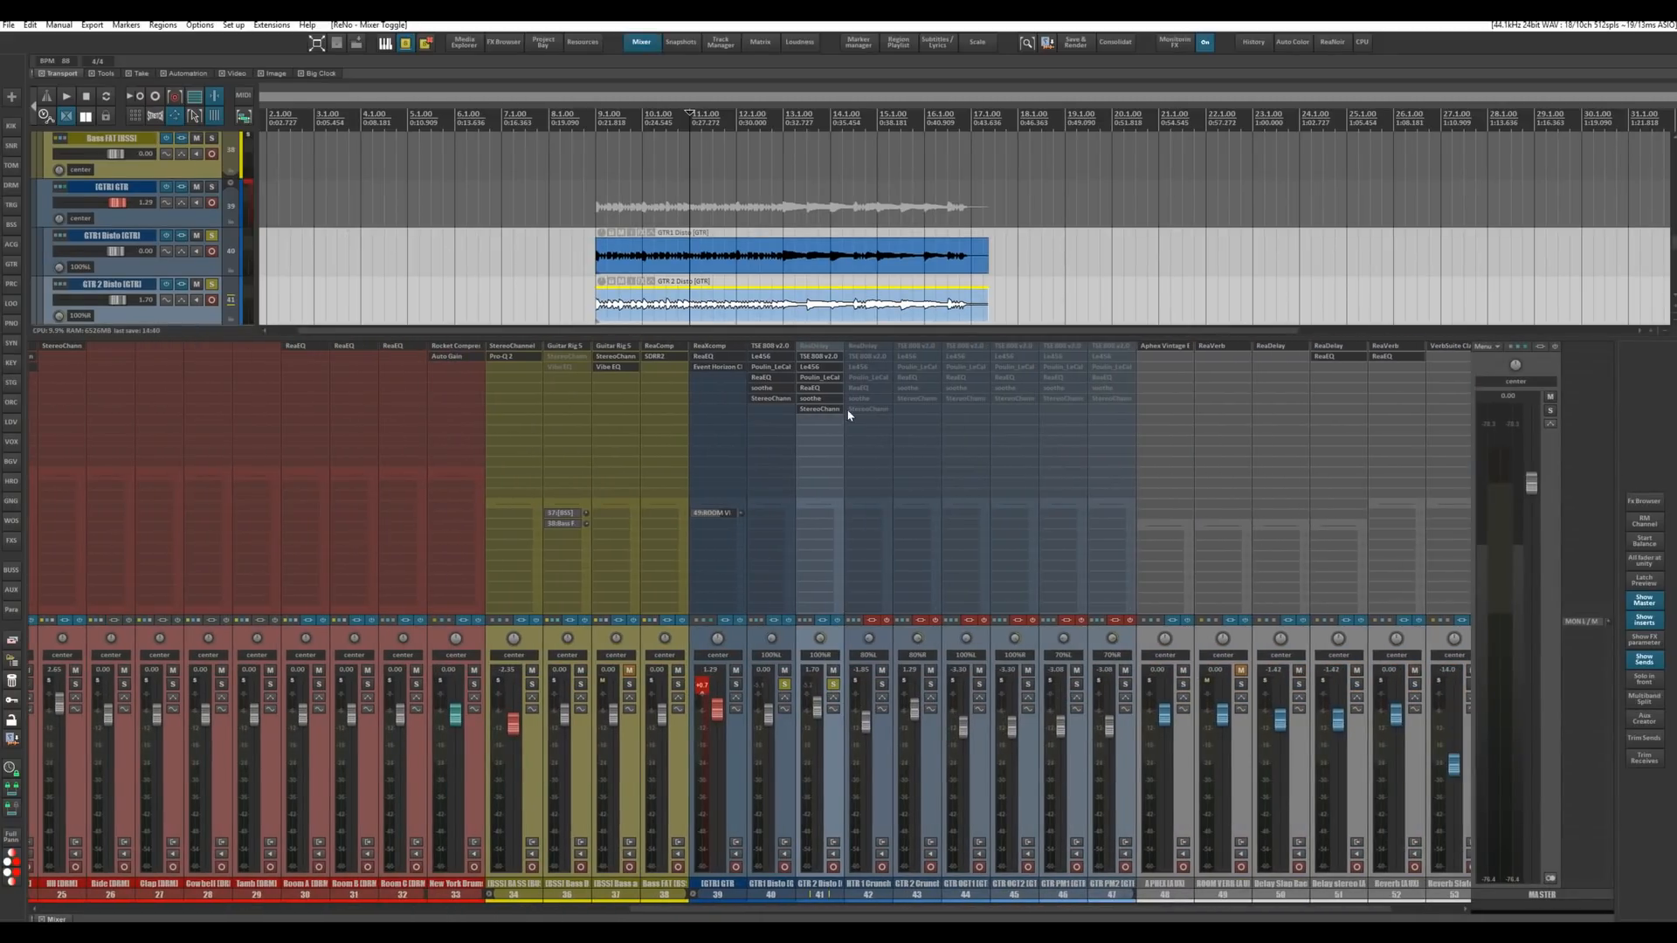
left_click(811, 350)
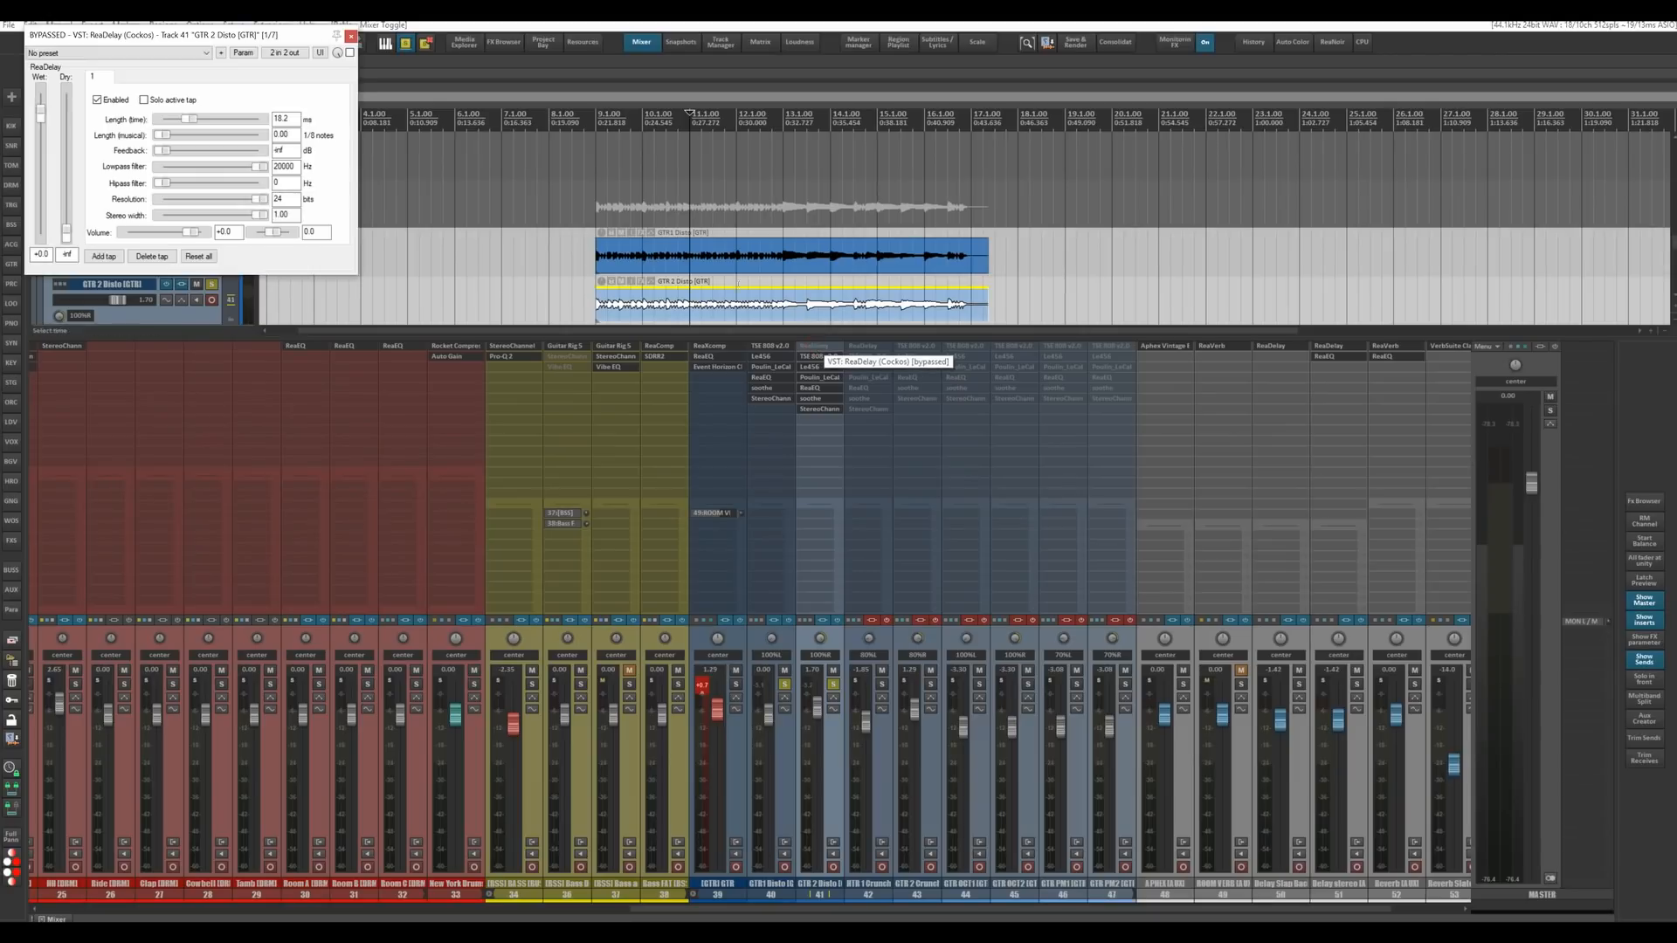
left_click_drag(310, 48, 1230, 169)
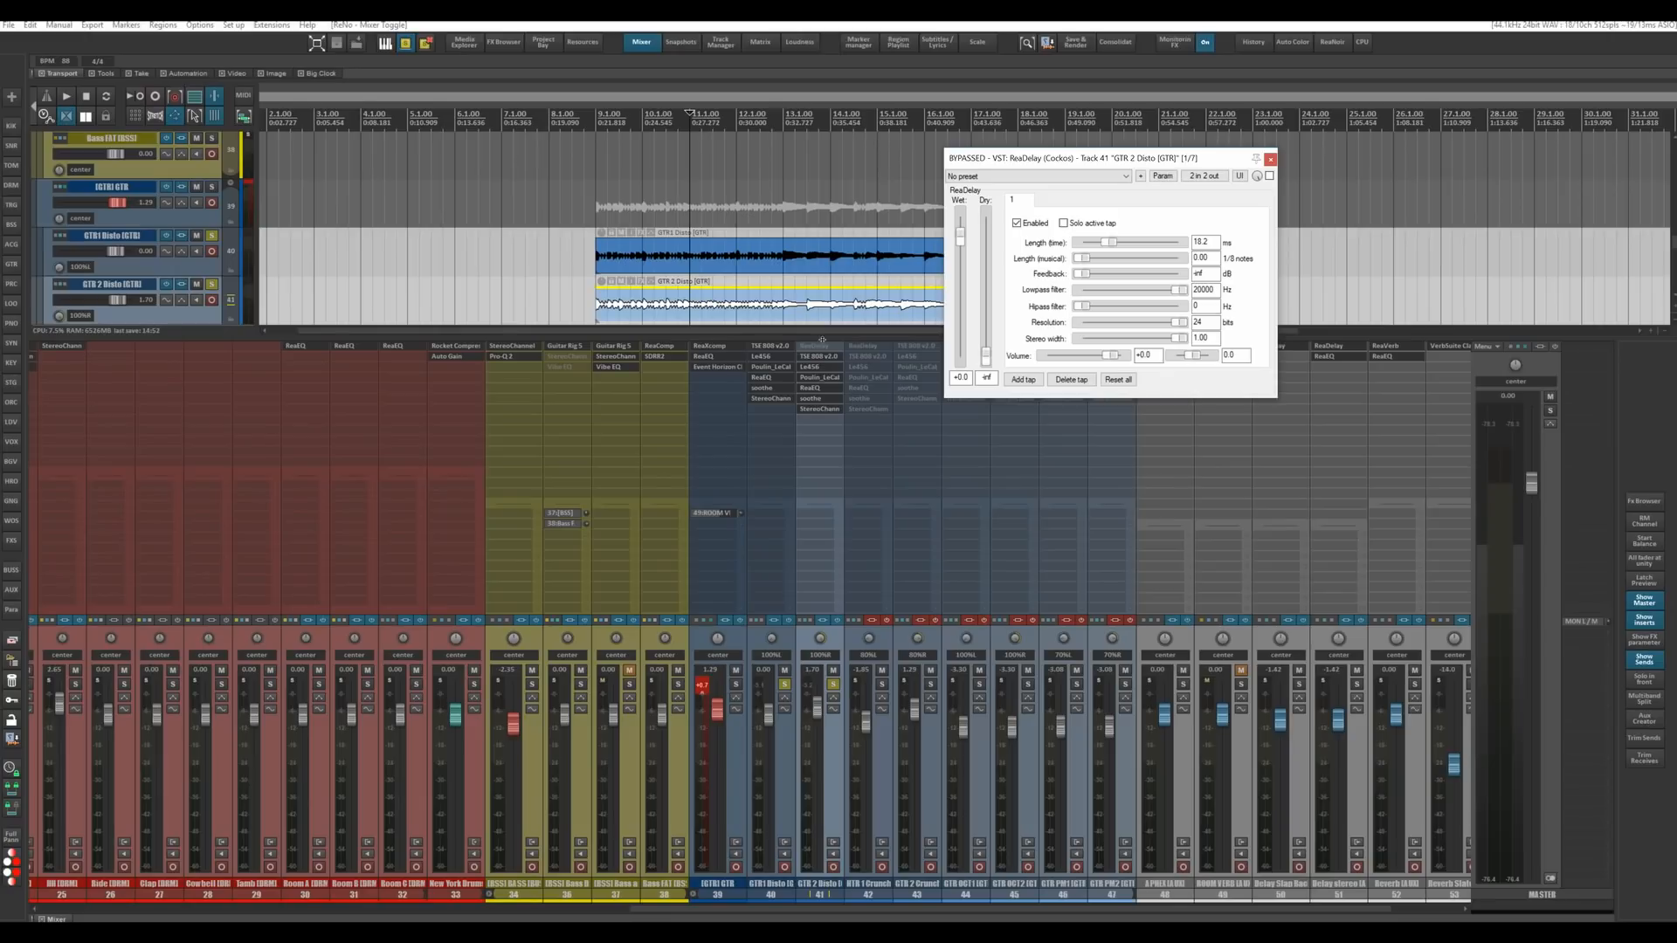
left_click(1270, 176)
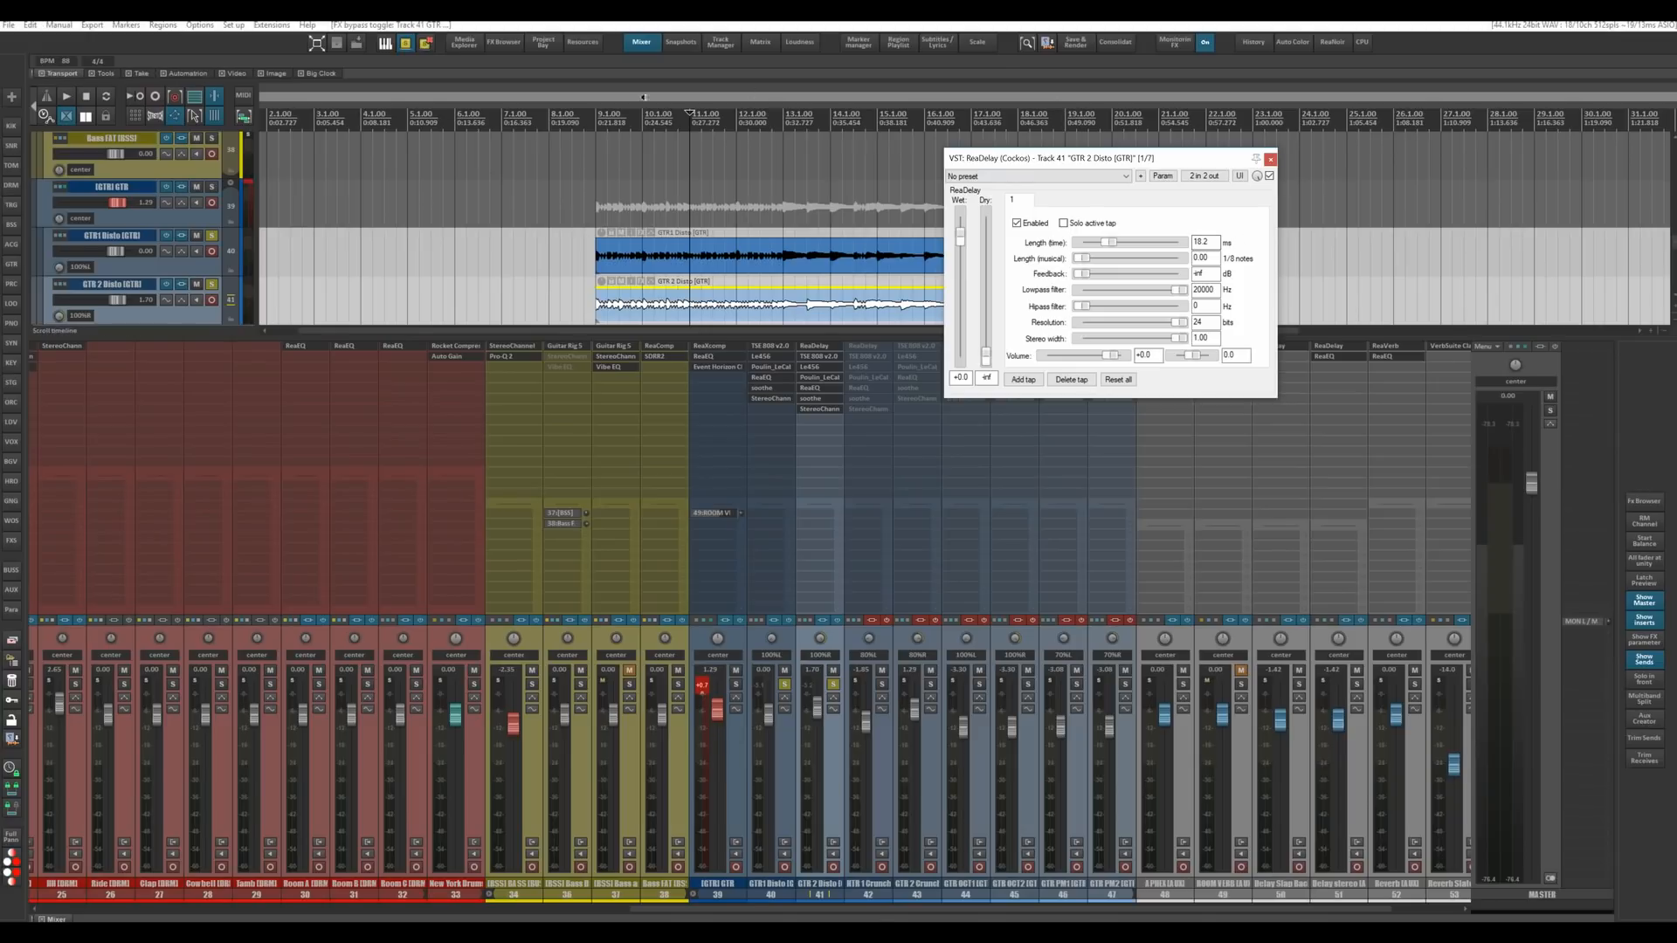
Play the Disto tracks while comparing ReaDelay bypassed and enabled, then close the plug-in and hide the mixer.
key("space")
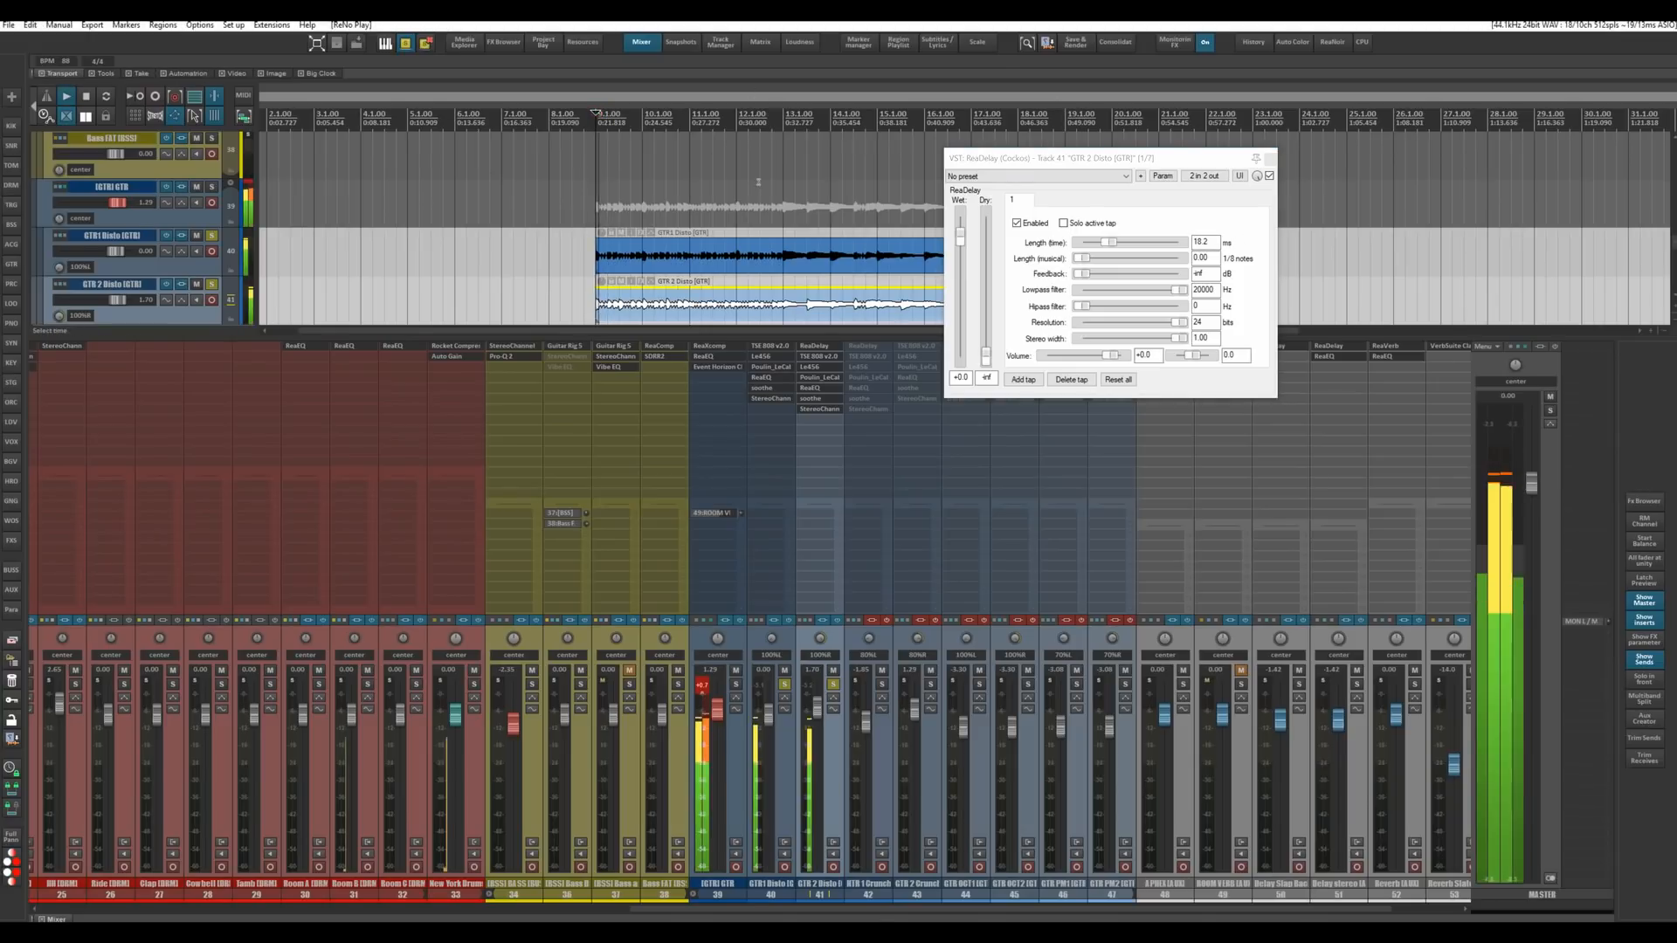
left_click(1269, 176)
left_click(1269, 176)
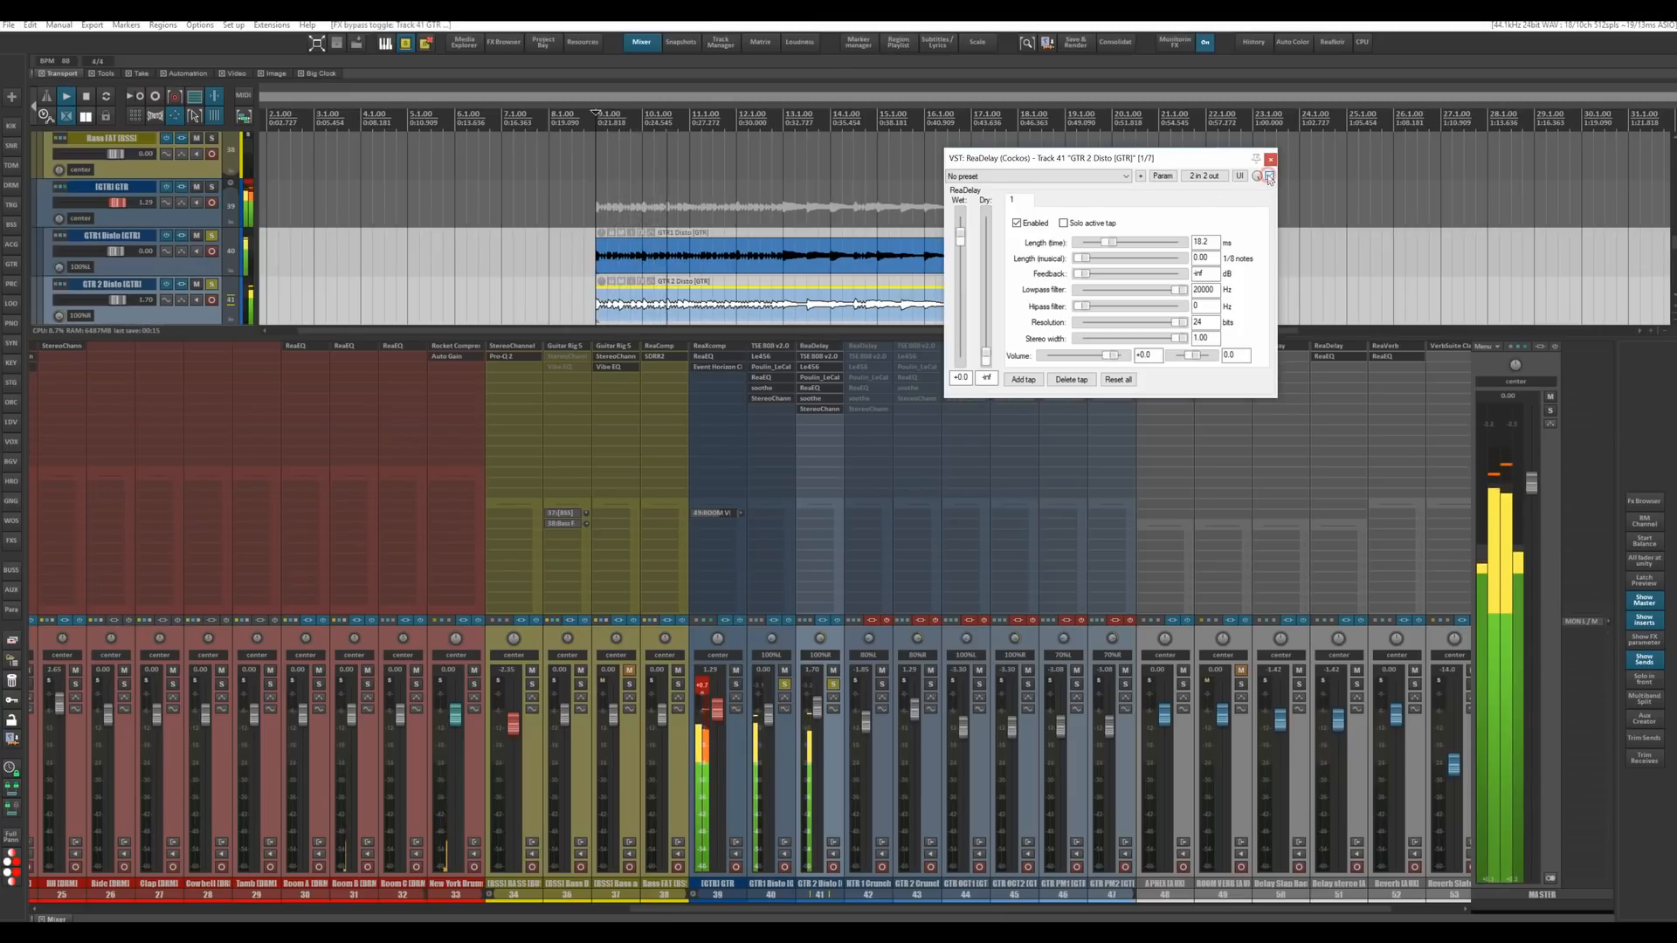
key("space")
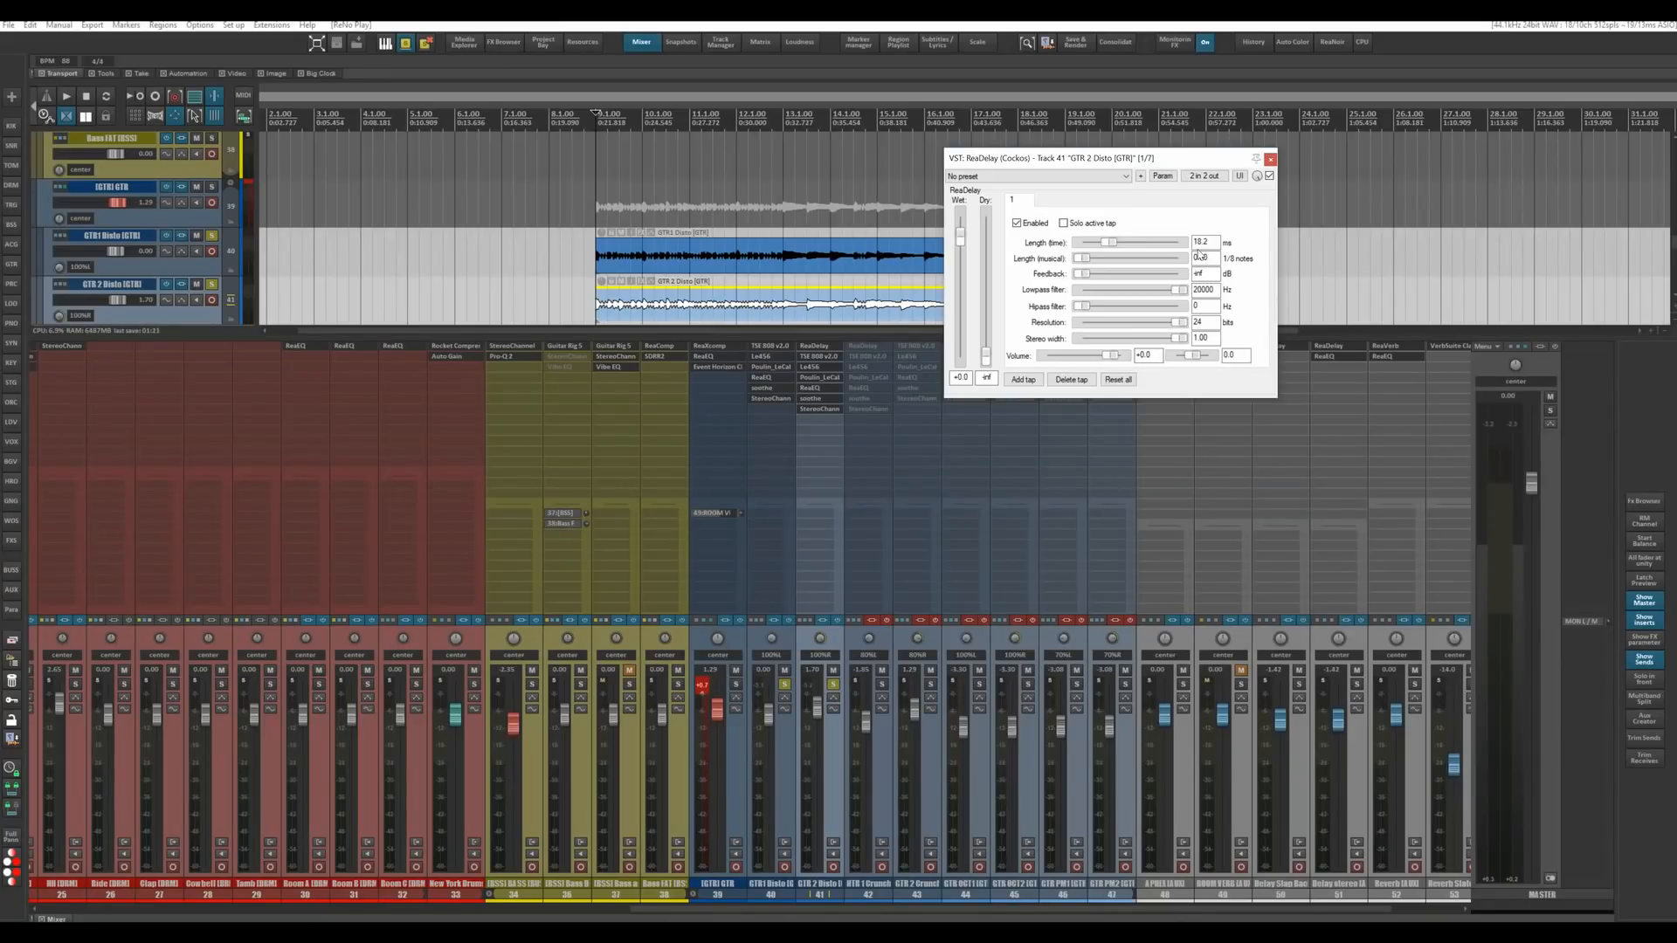
left_click(1270, 159)
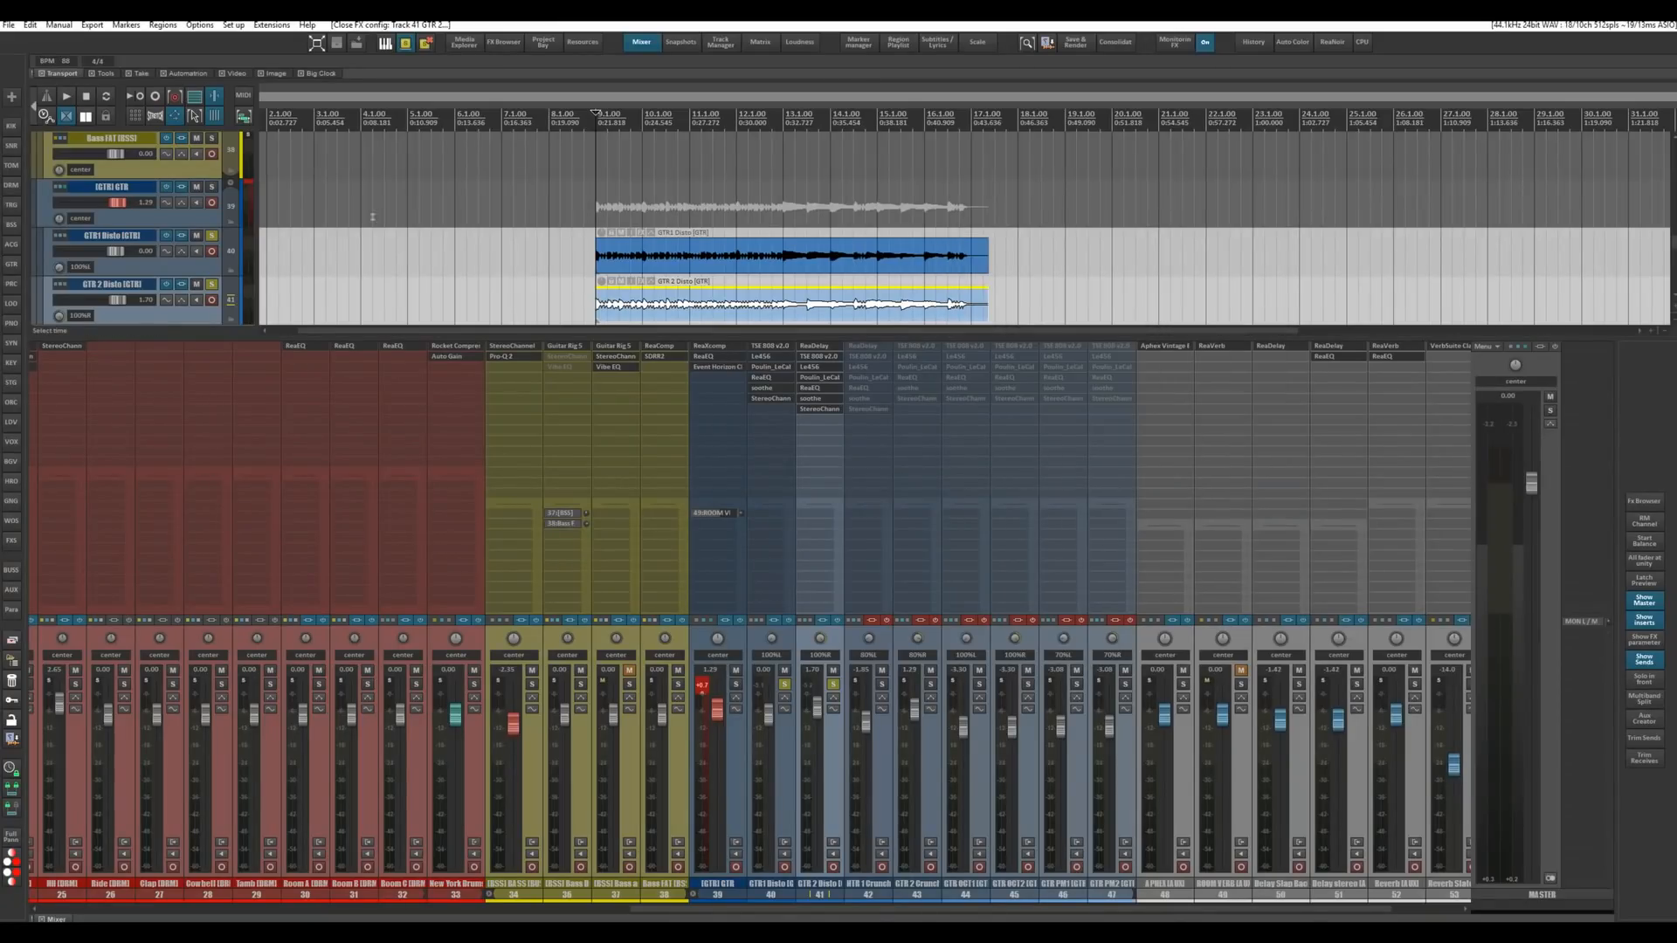
left_click(642, 46)
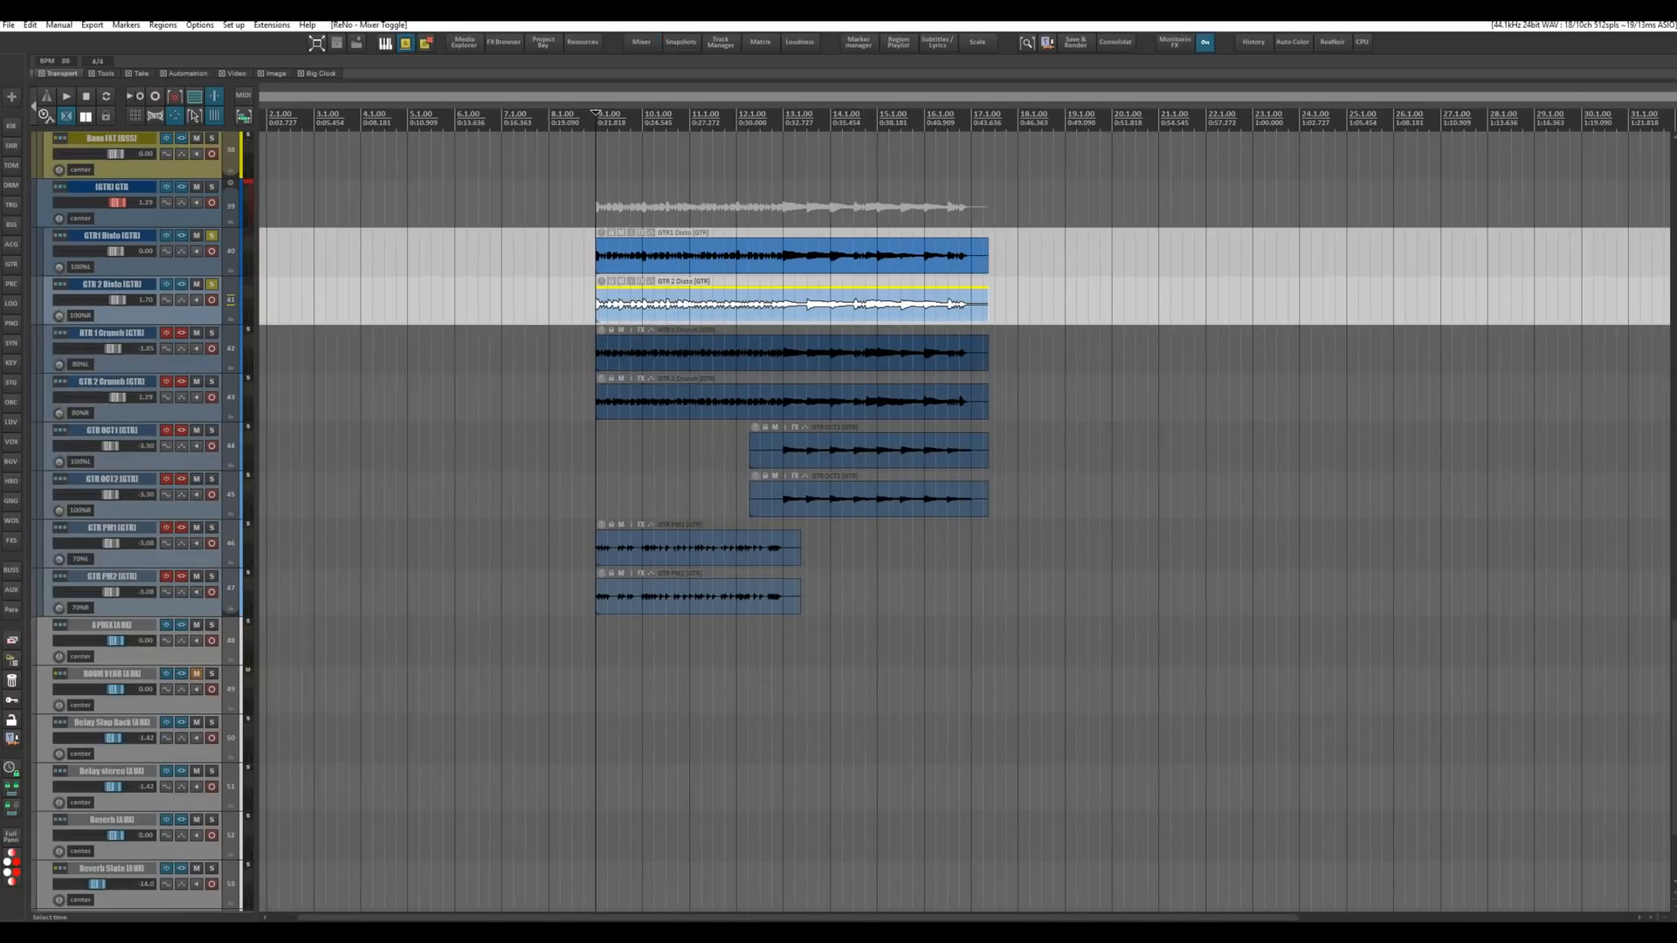
Unsolo both Disto tracks and mute the Crunch, OCT and PM guitar tracks.
left_click(211, 235)
left_click(212, 288)
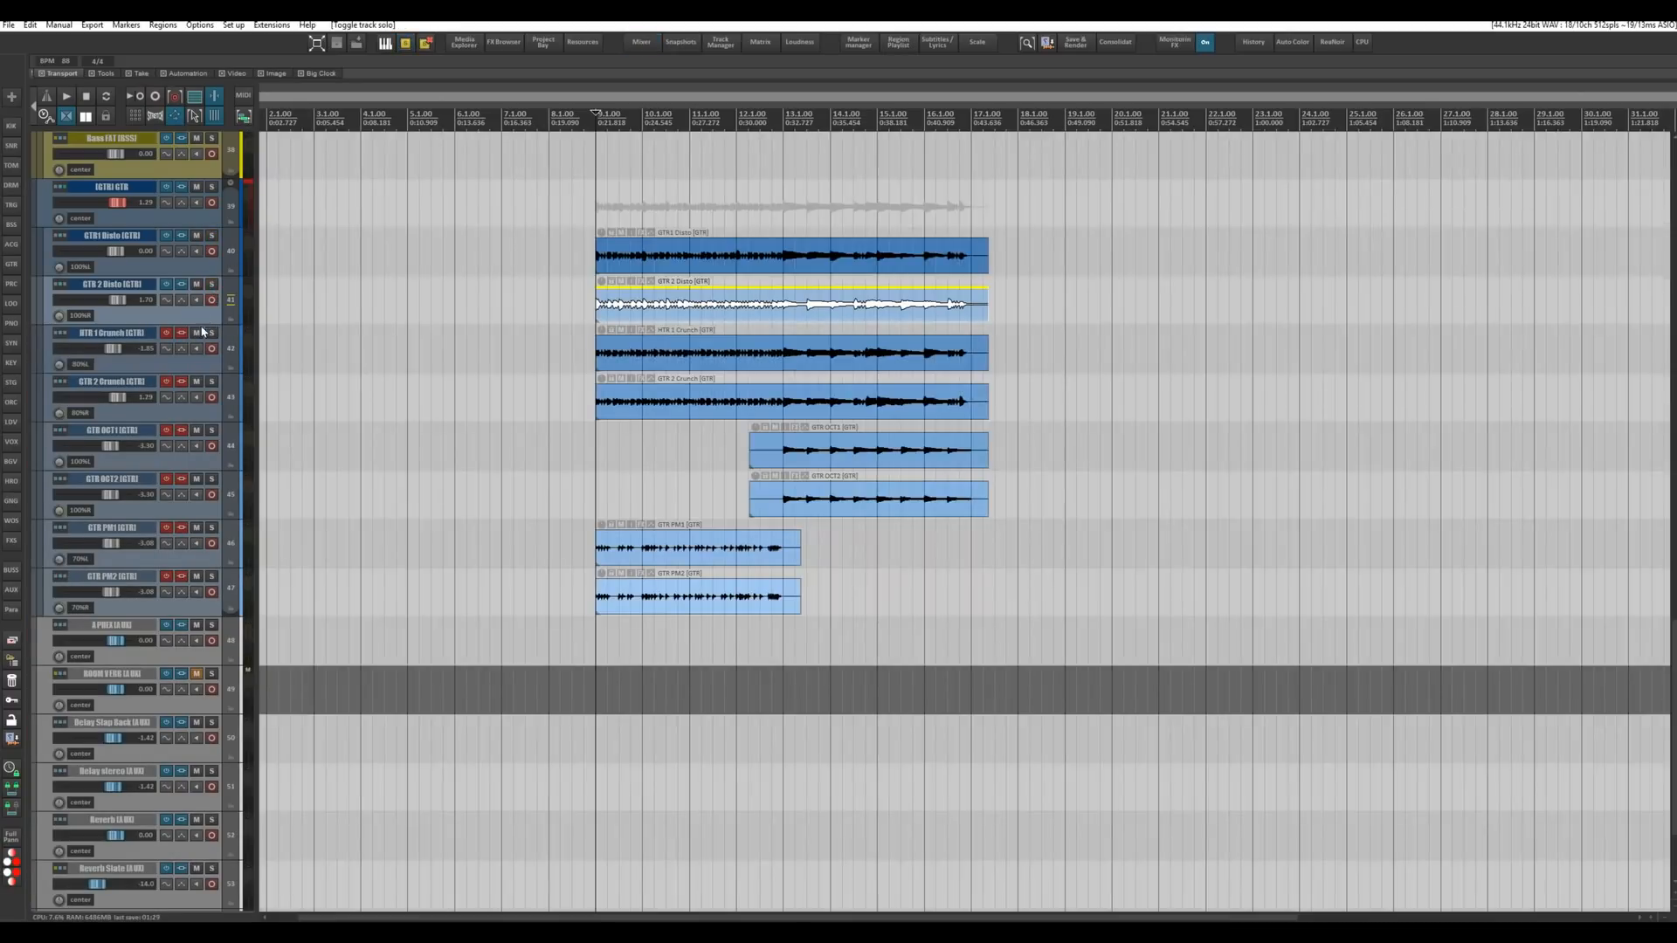
left_click_drag(197, 344, 207, 580)
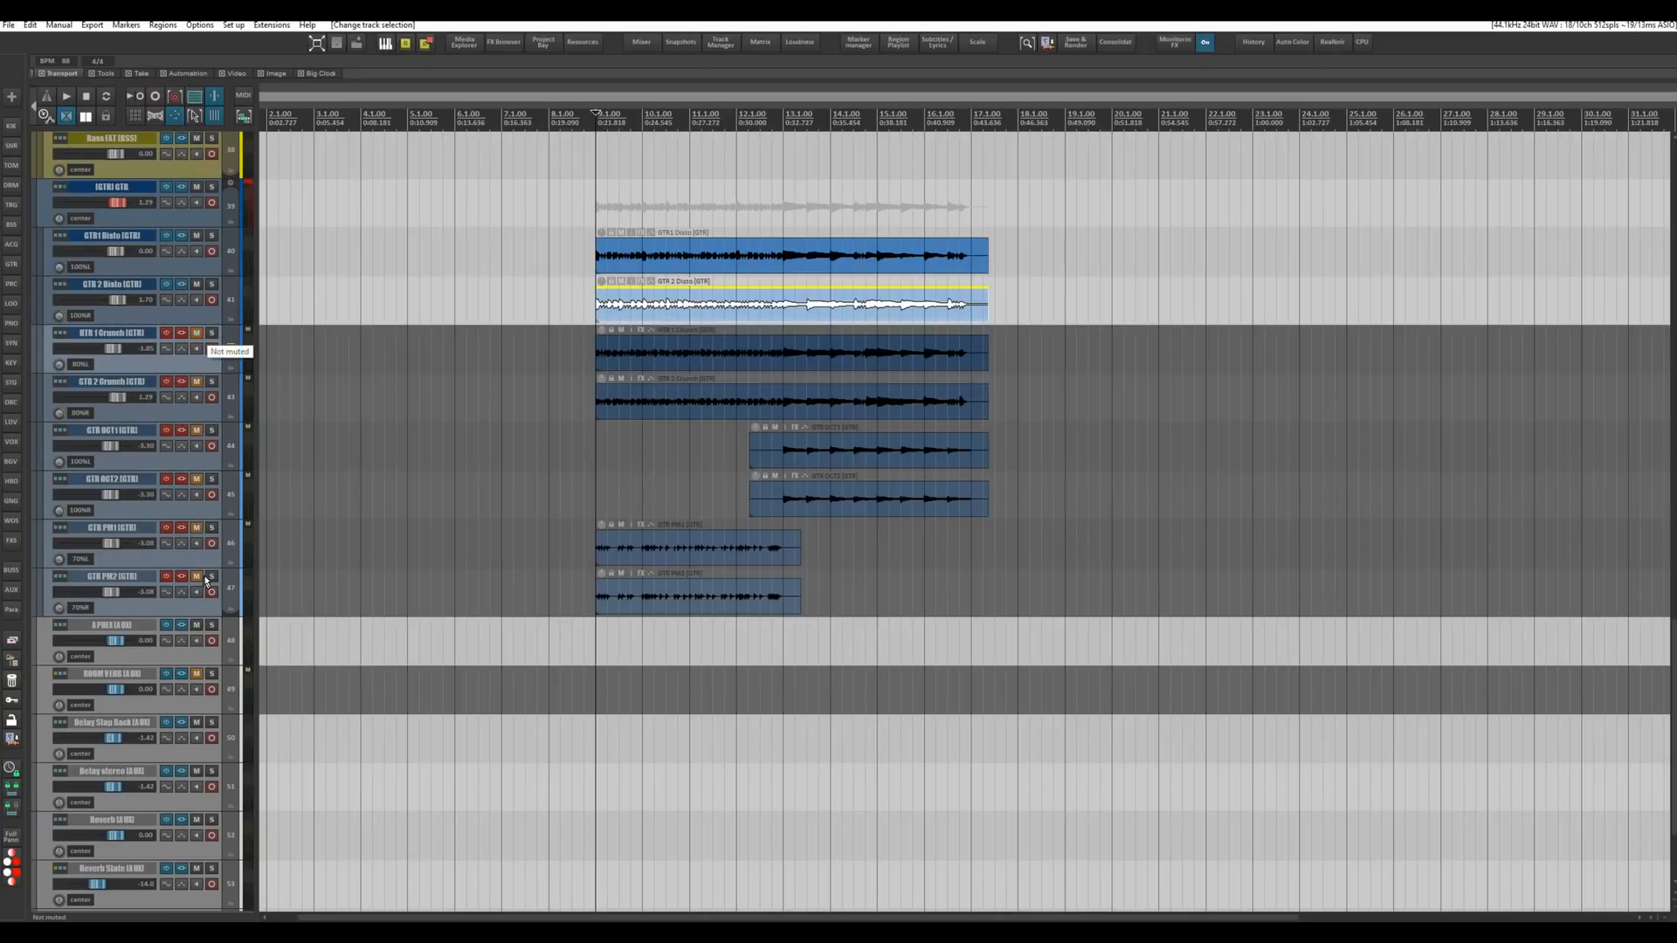
Play the full mix with the two Disto tracks as its only active guitars.
scroll(559, 325, "up", 1)
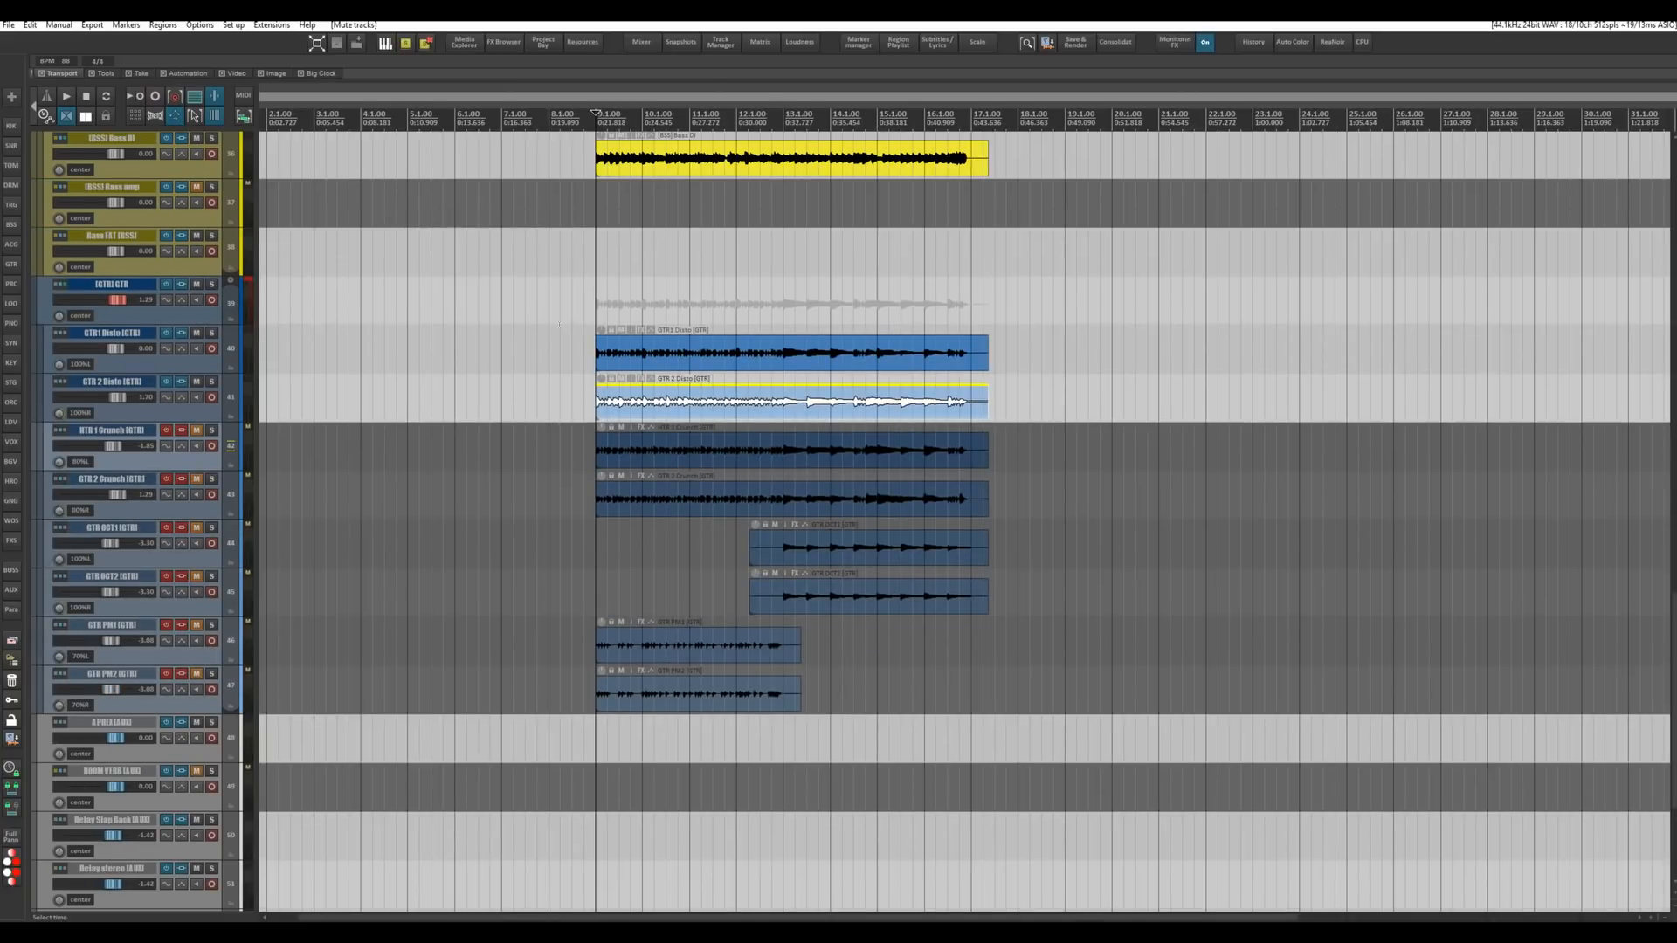
scroll(559, 325, "up", 1)
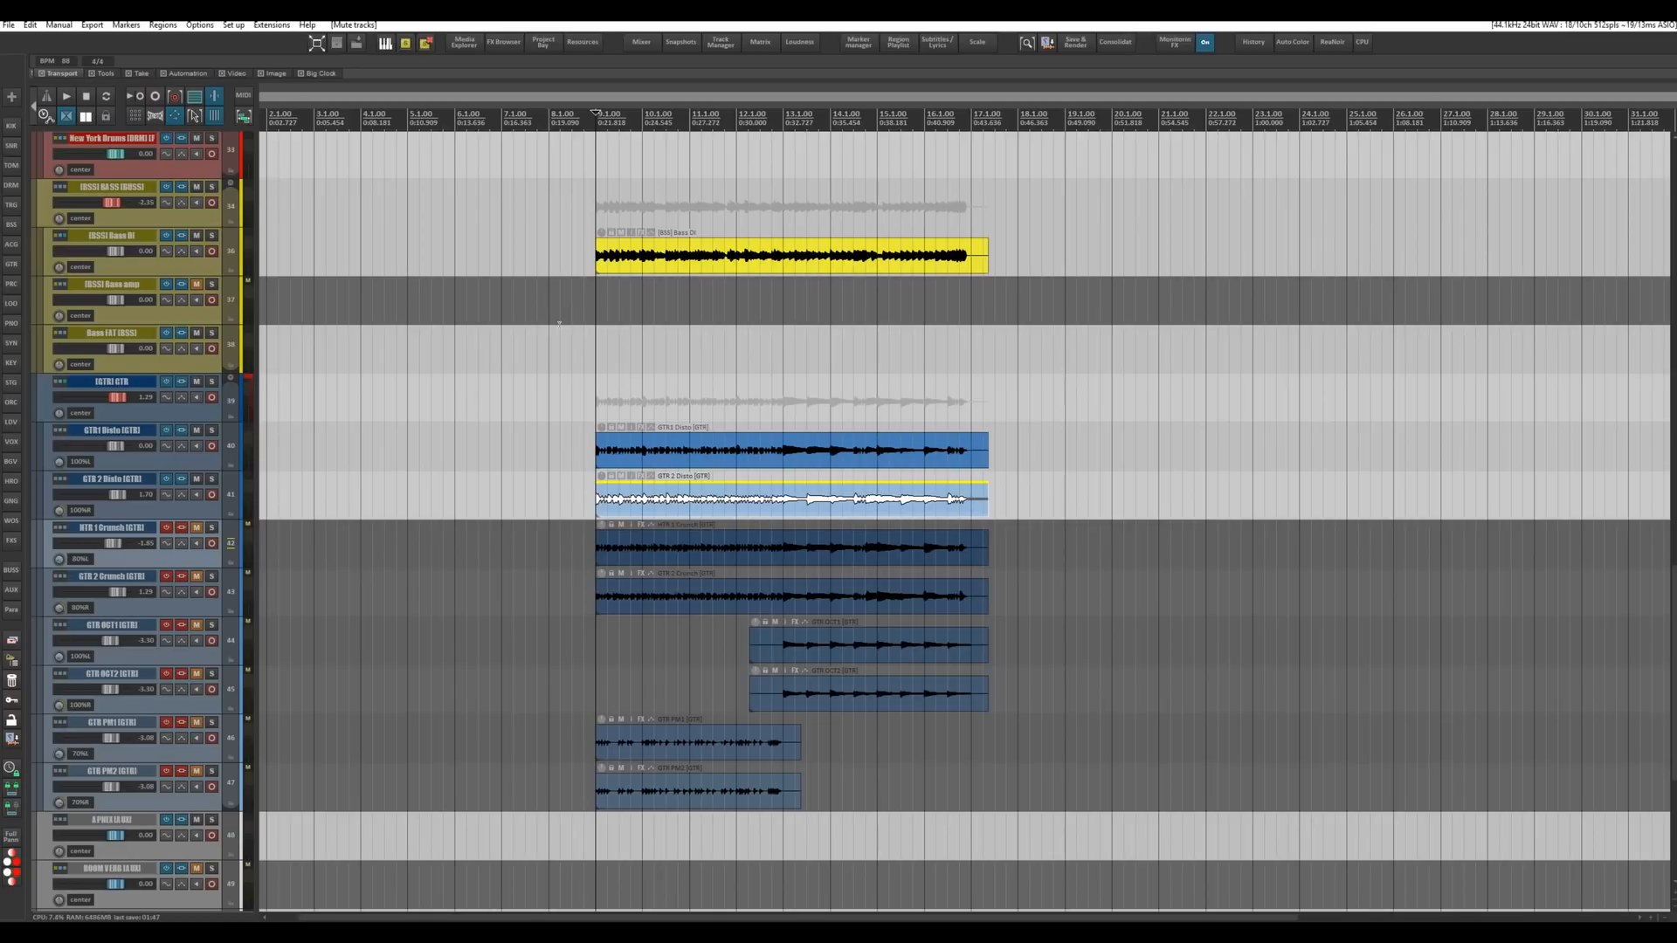
key("space")
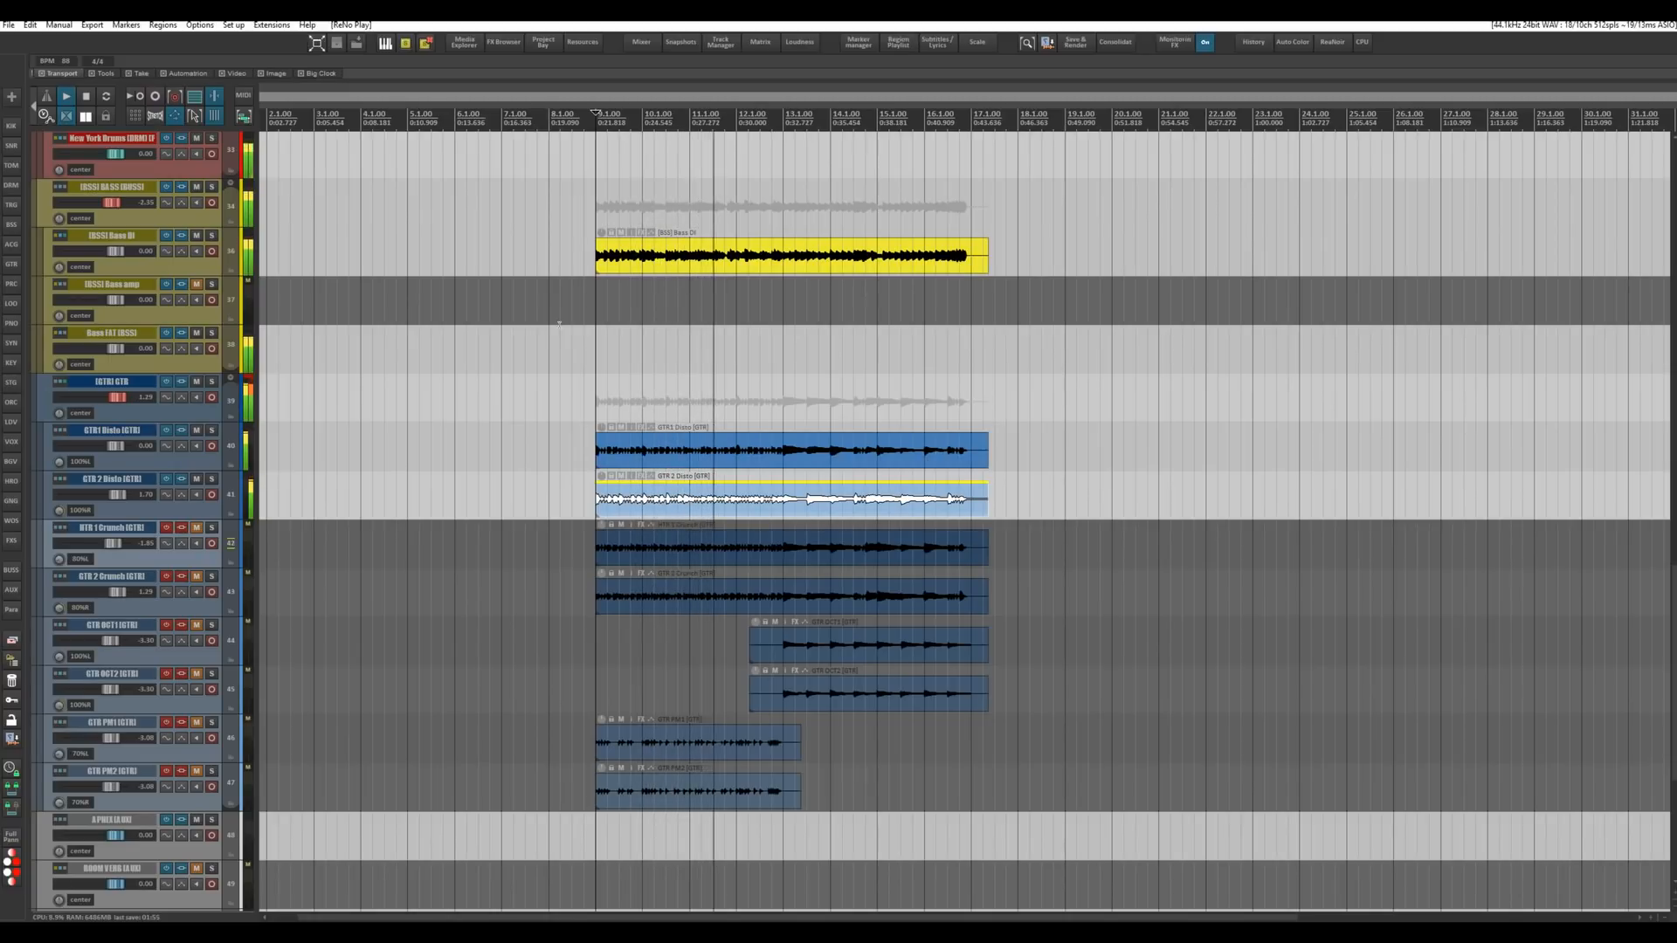
key("space")
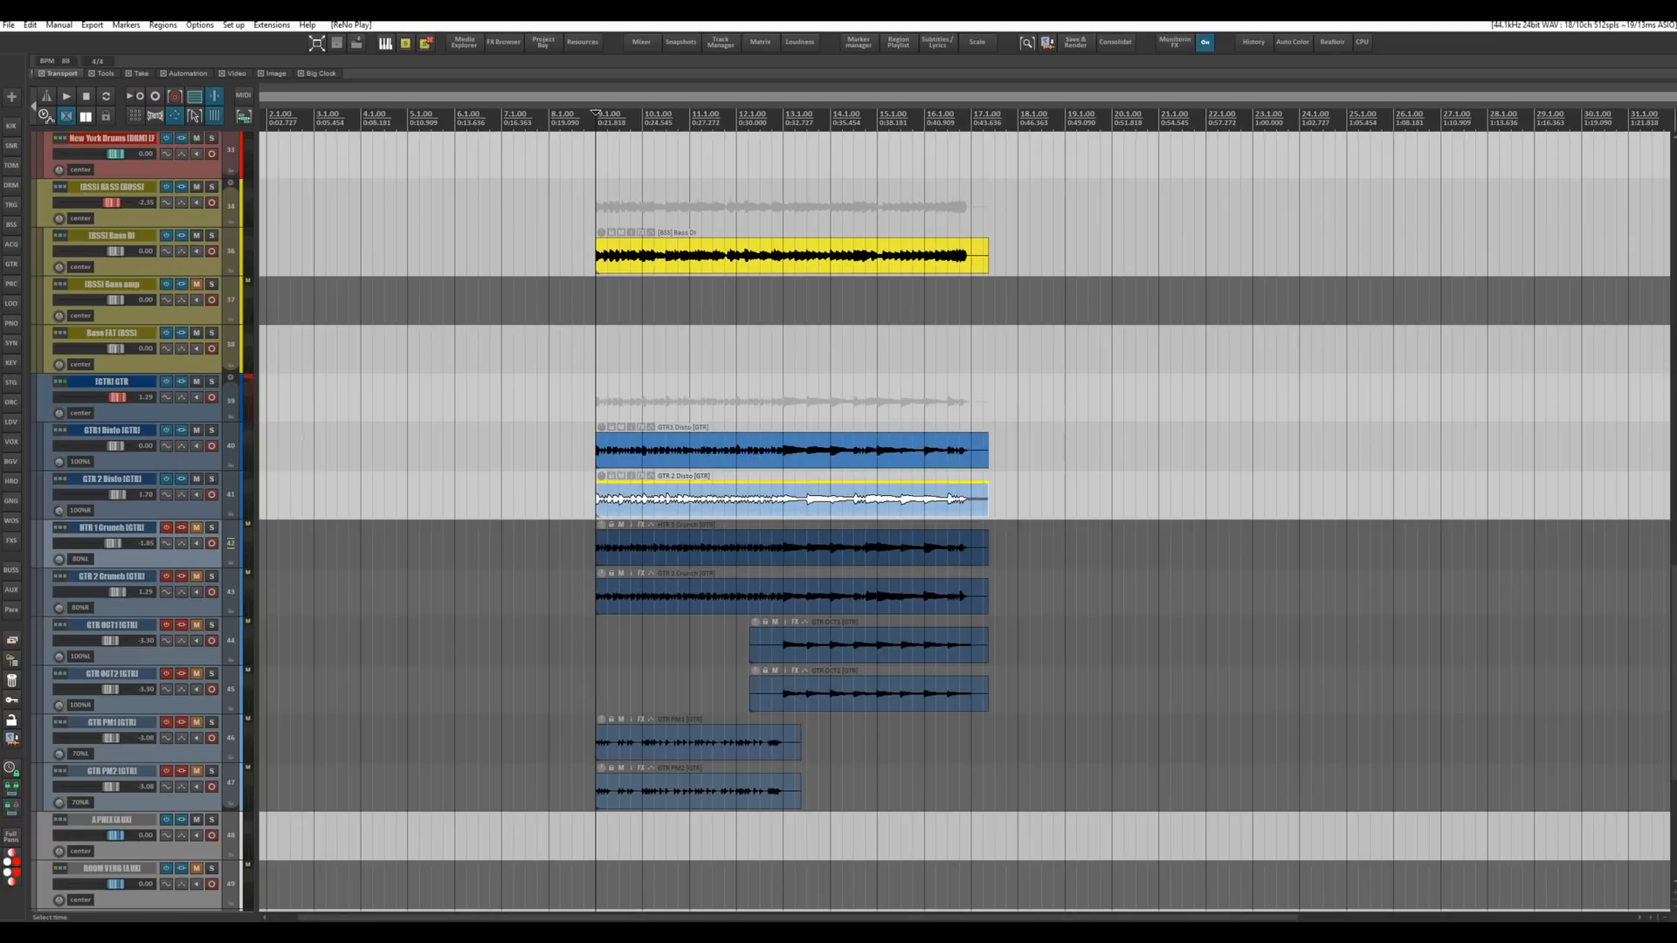
Unmute and solo the two Crunch tracks, and play their raw sound with the effects disabled.
left_click_drag(196, 529, 212, 579)
left_click(167, 577)
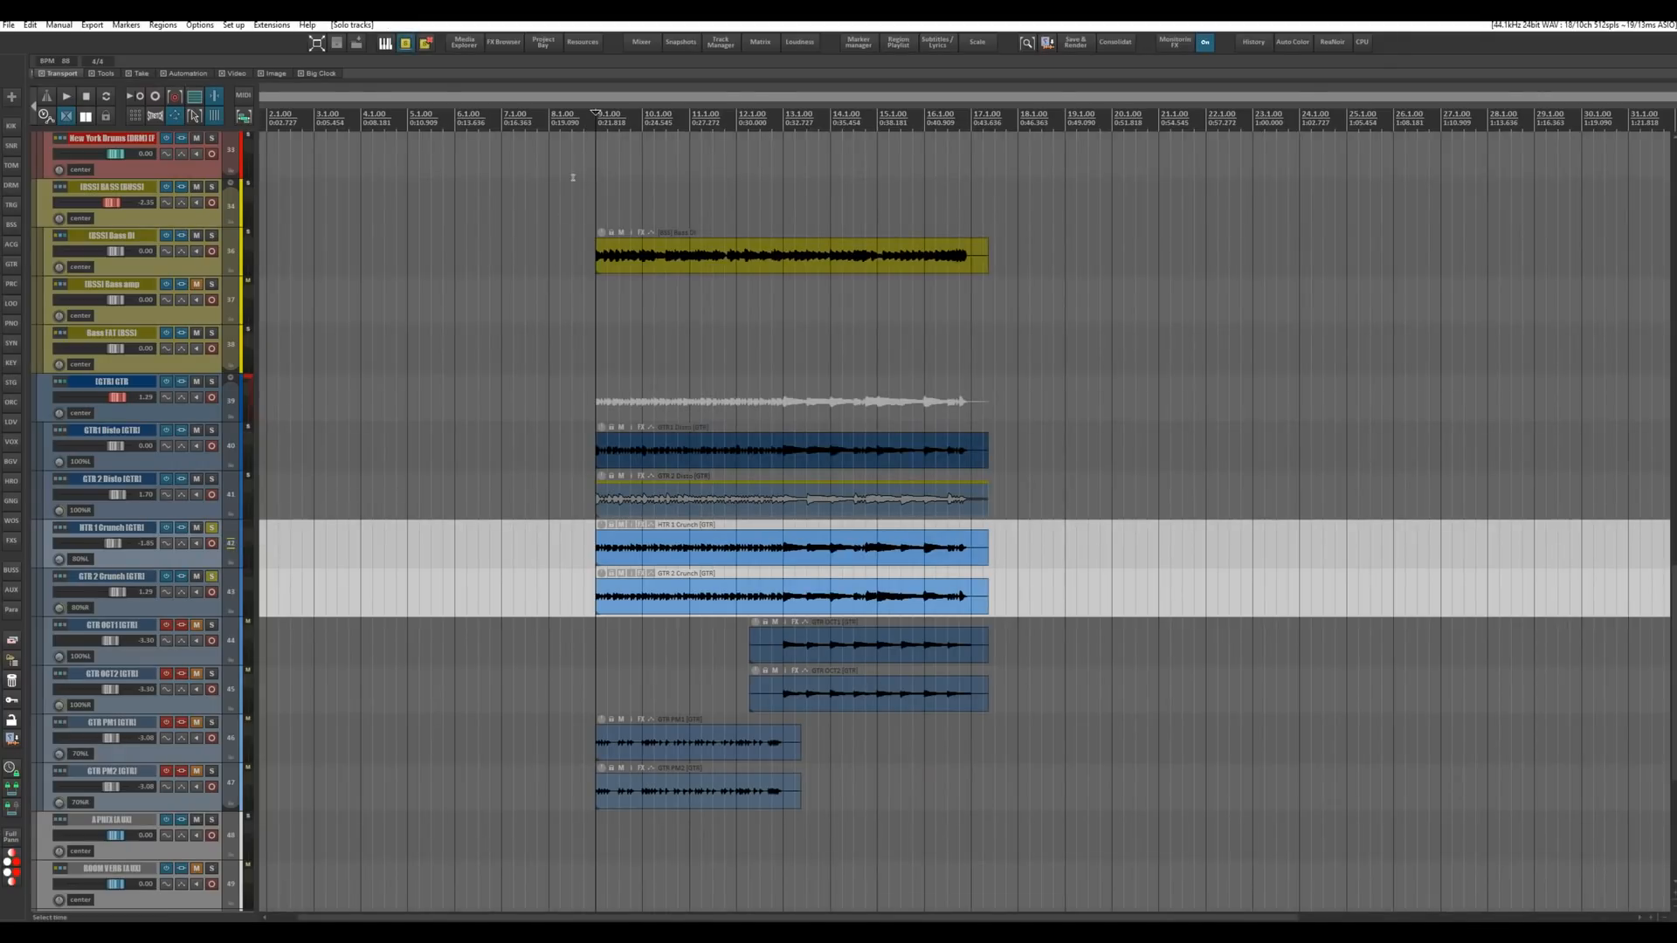
left_click_drag(167, 529, 170, 576)
key("space")
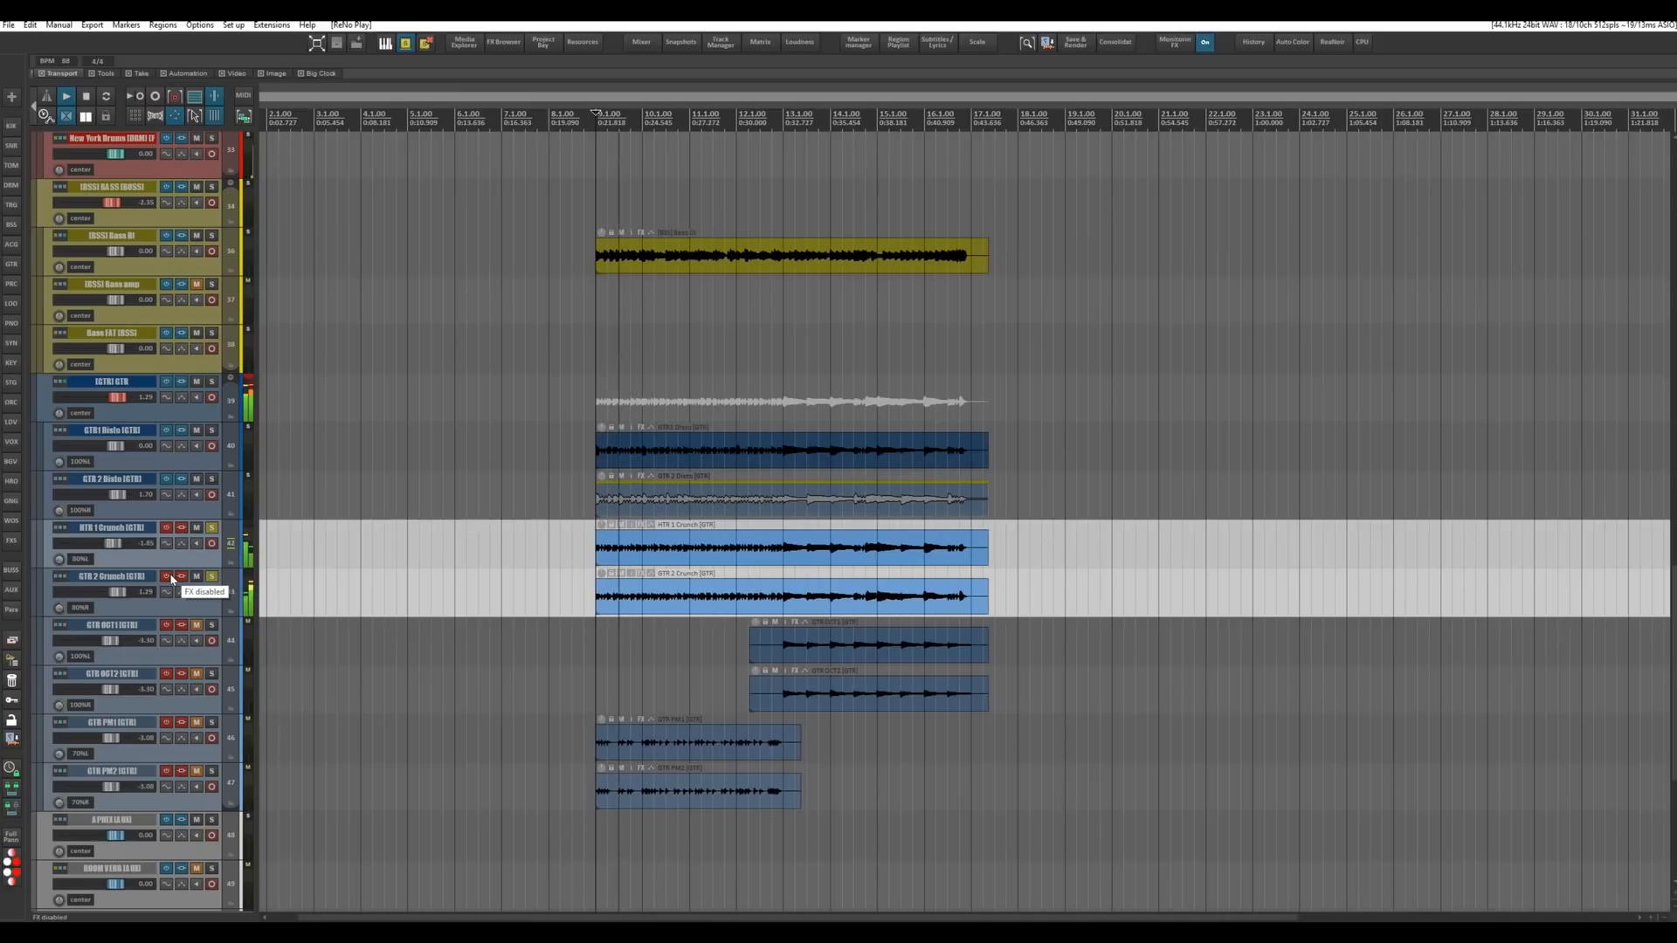
key("space")
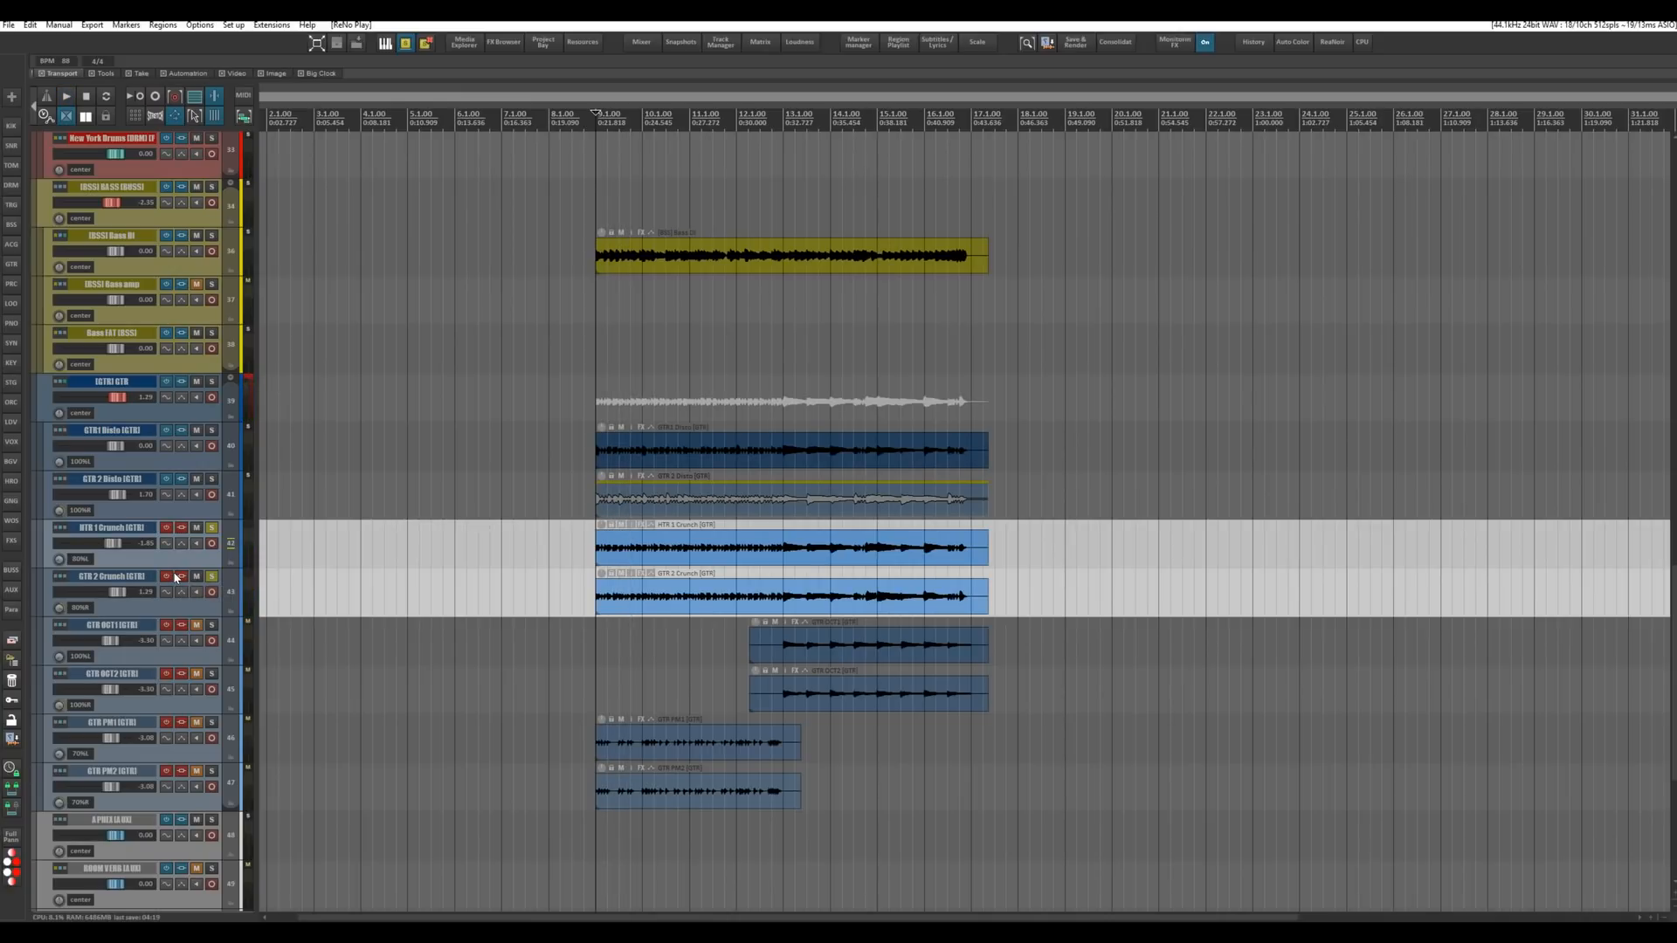
Enable the effects on both Crunch tracks and play the processed sound.
left_click(167, 528)
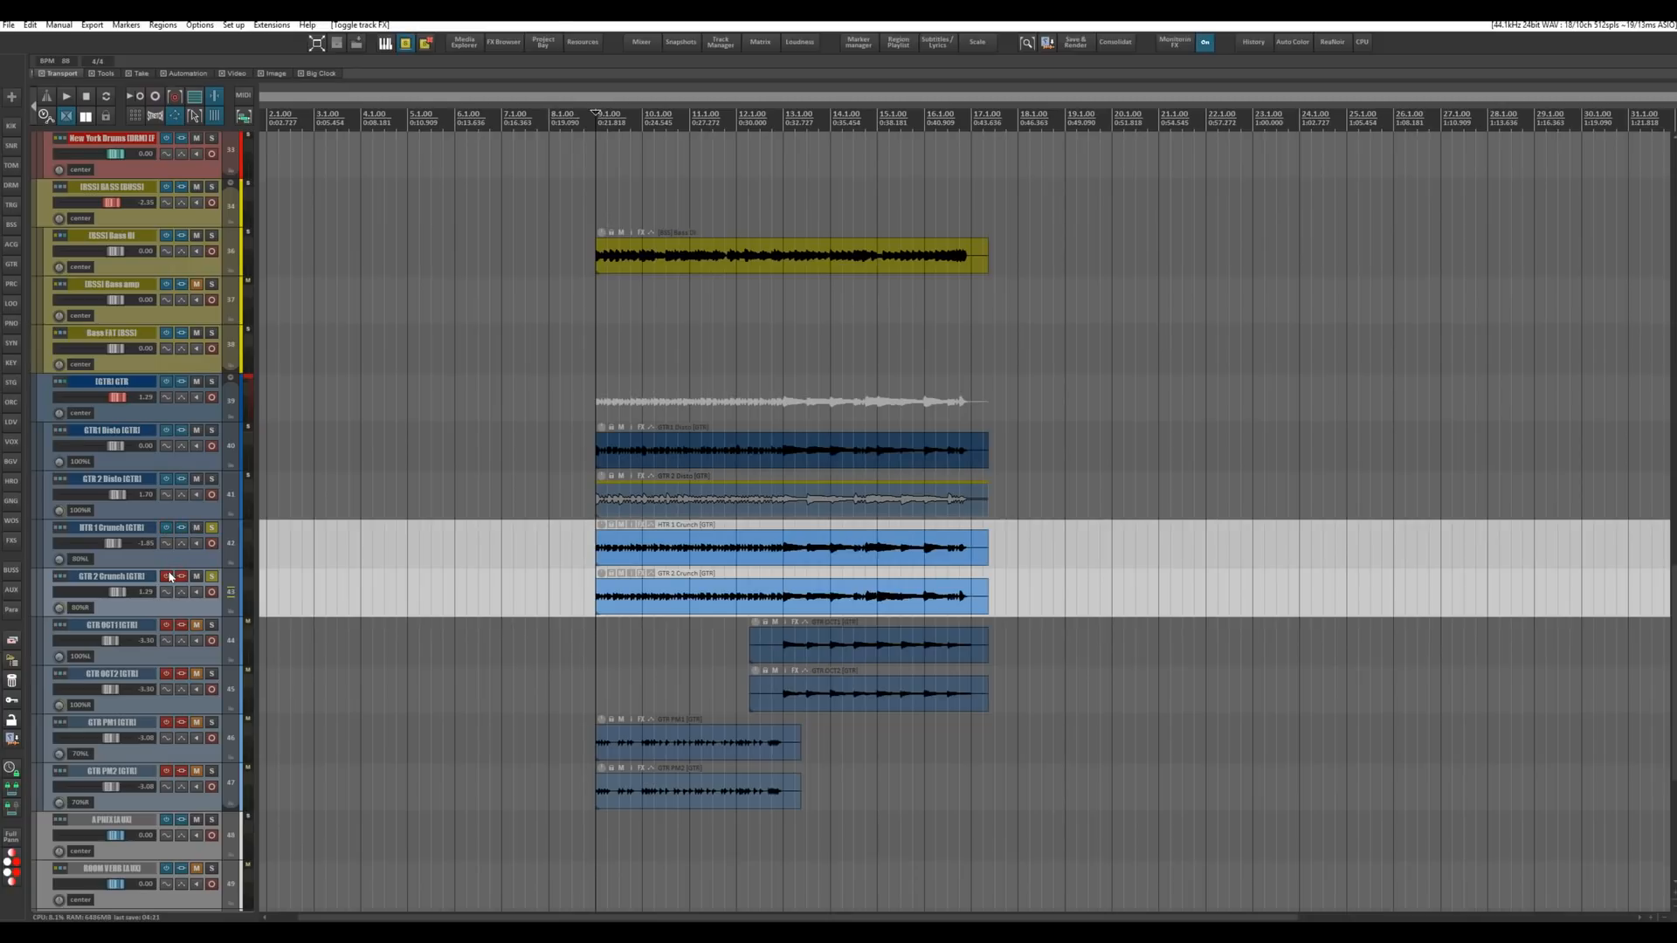
left_click(167, 576)
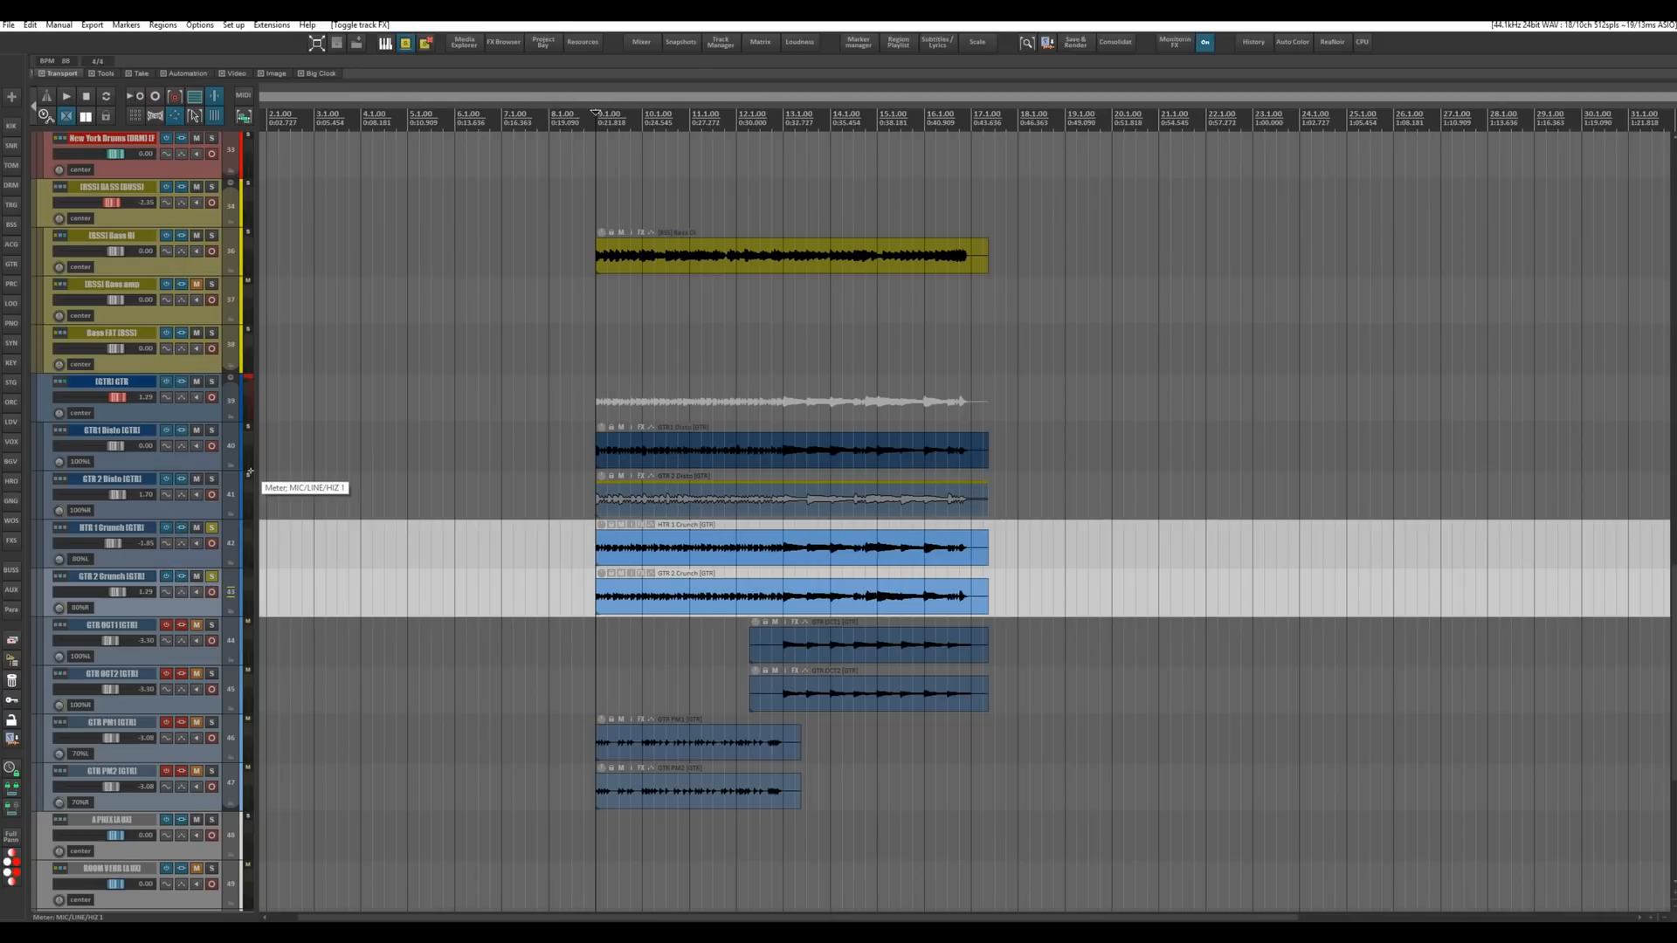
key("space")
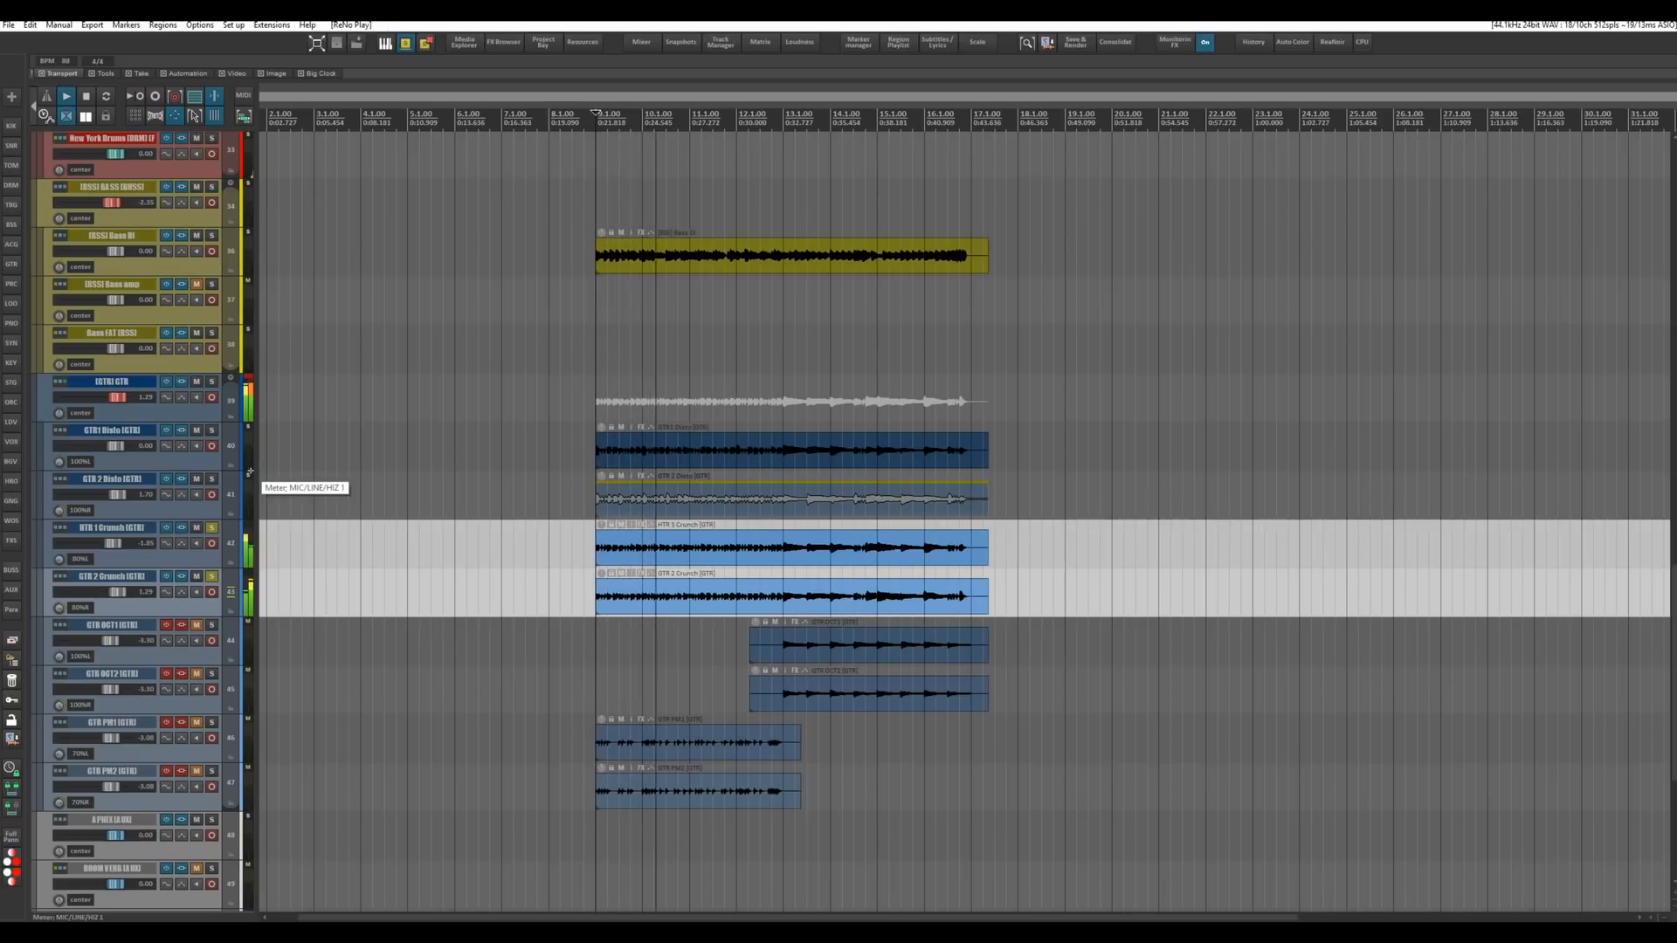
key("space")
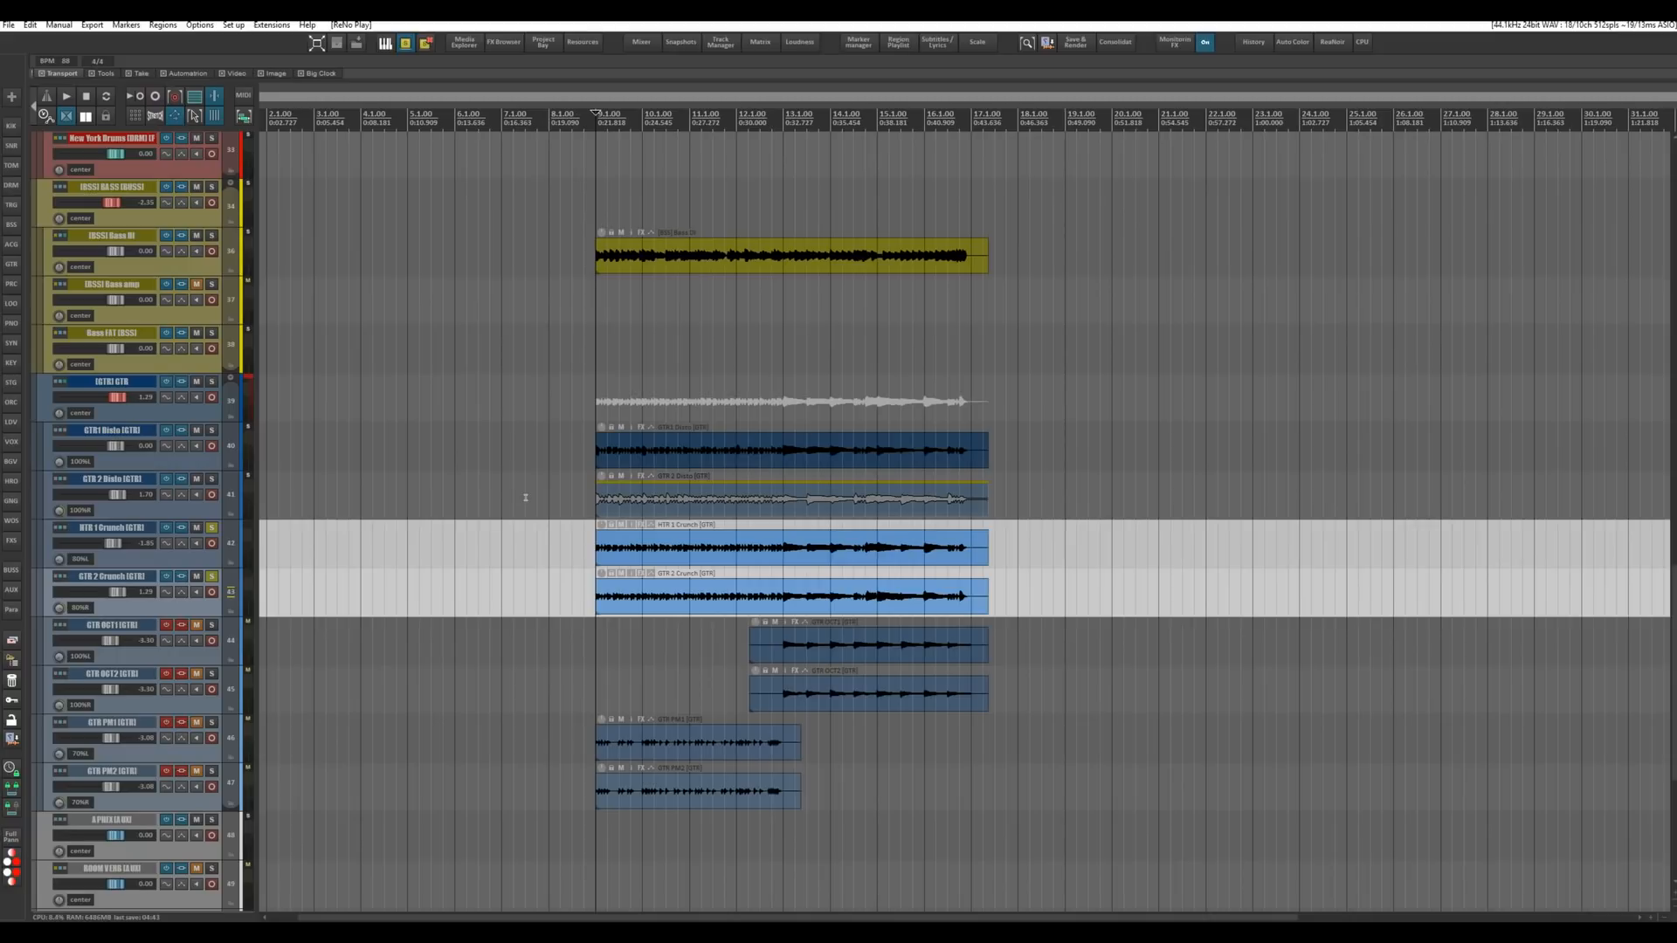
Examine the LE456 amp simulator in the GTR 1 Crunch track's effects chain, and close the chain.
left_click(181, 528)
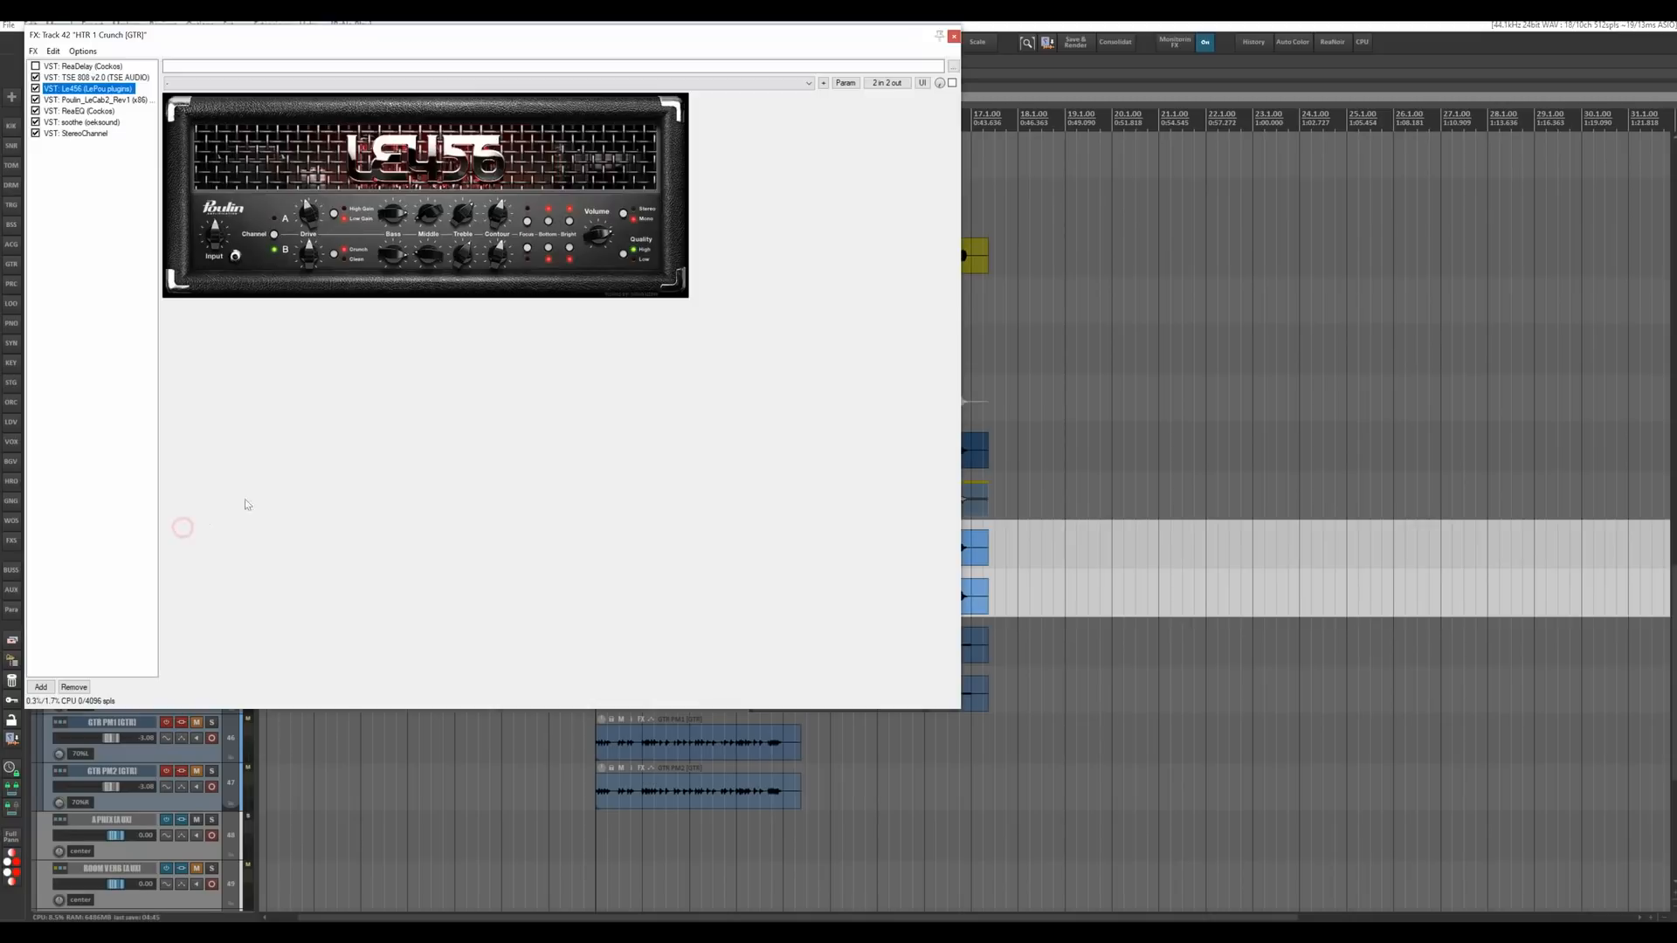
left_click_drag(523, 36, 929, 121)
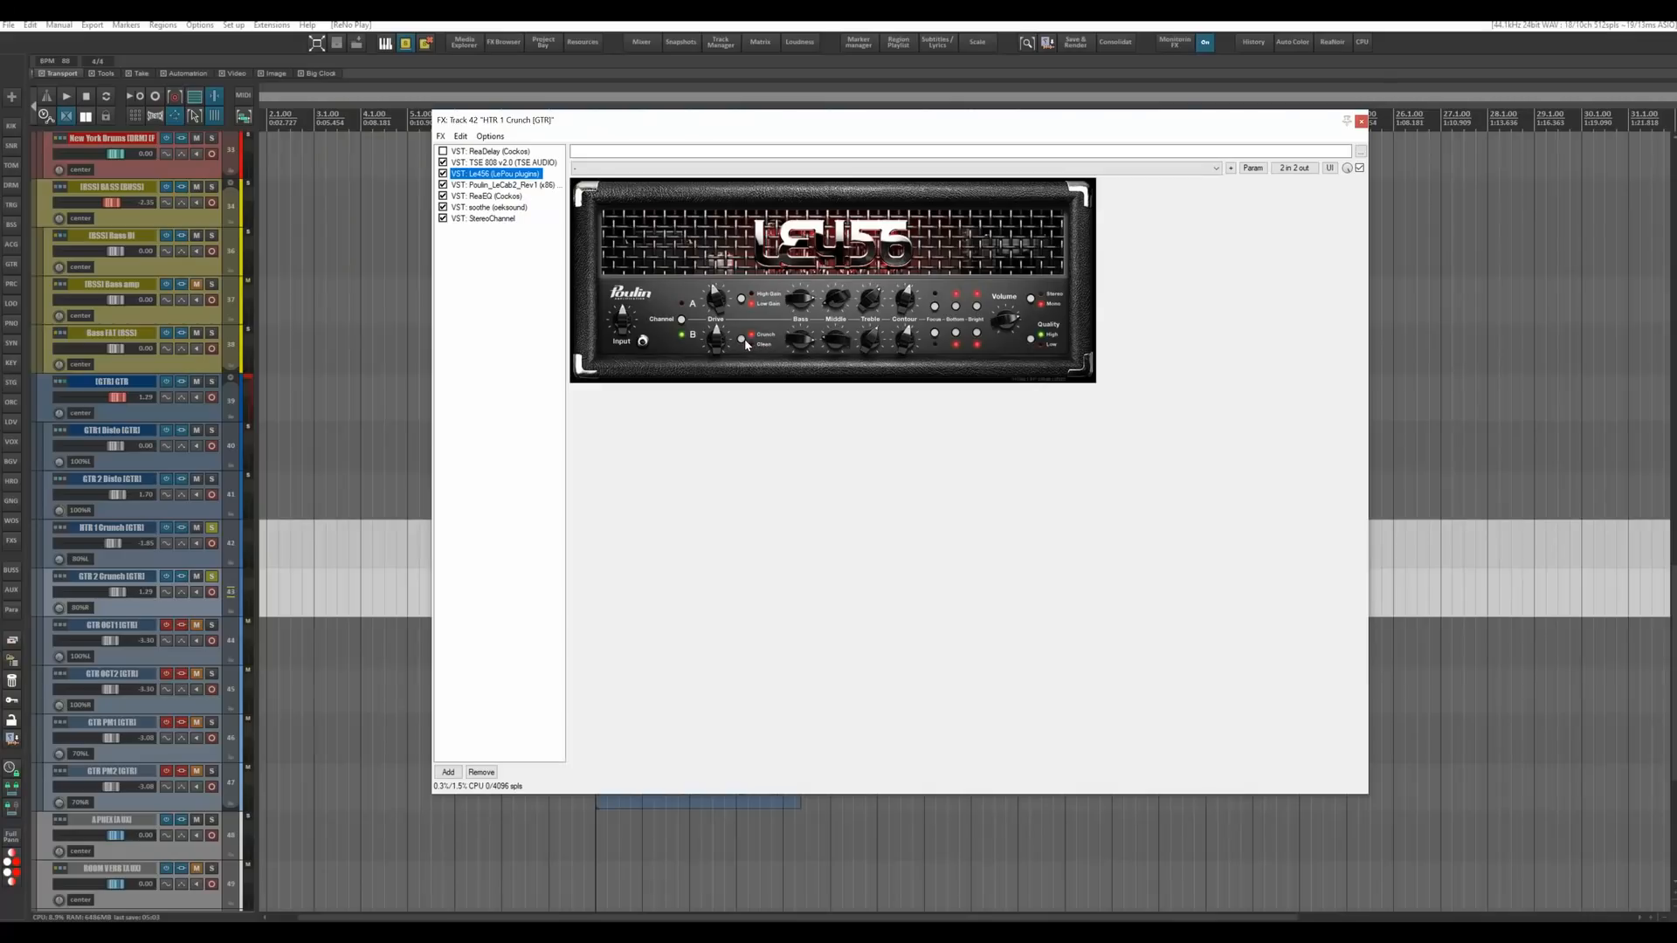
left_click(1360, 121)
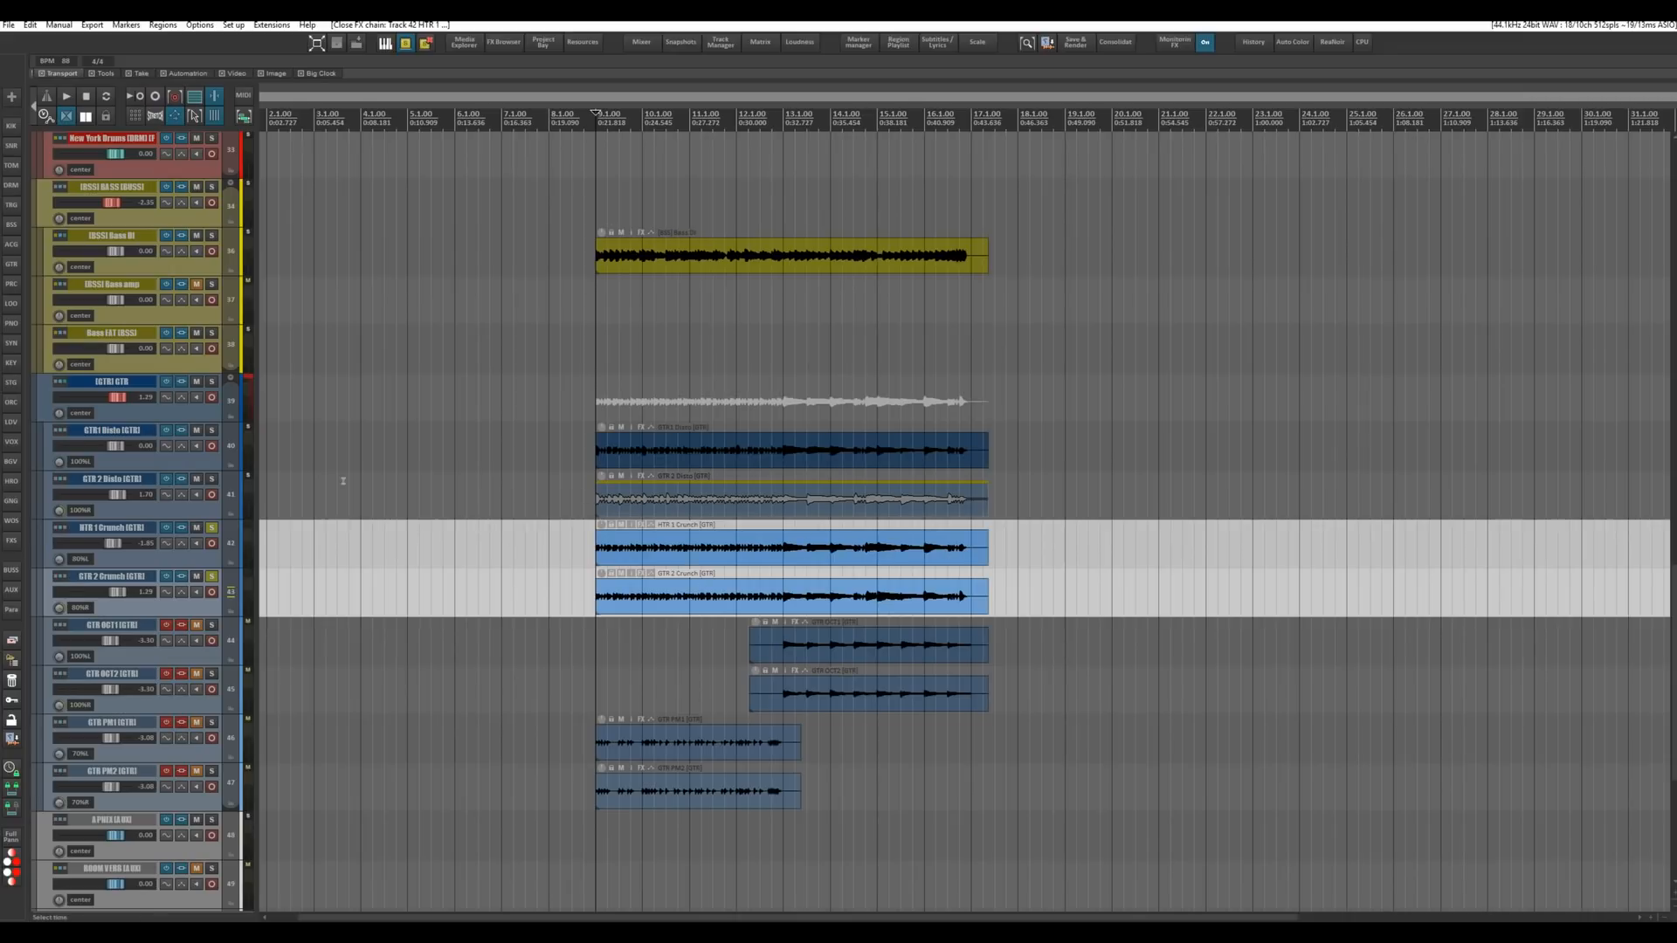
Unsolo both Crunch tracks and play the full mix, starting with them muted and unmuting them during playback.
left_click(212, 575)
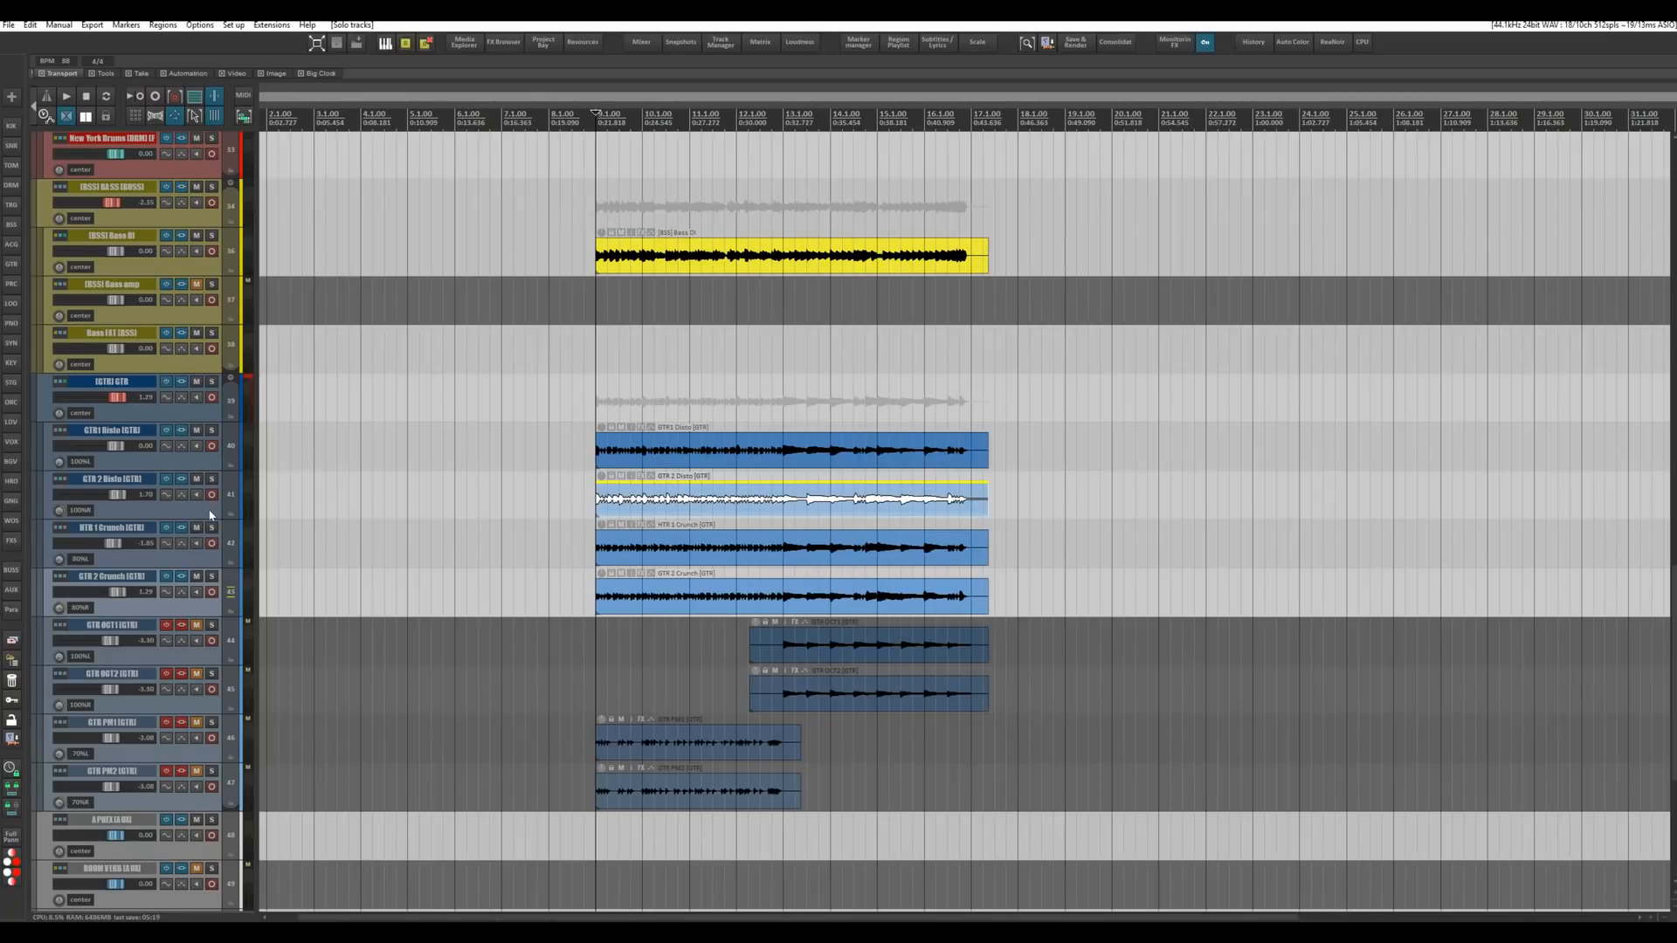
left_click(198, 577)
key("space")
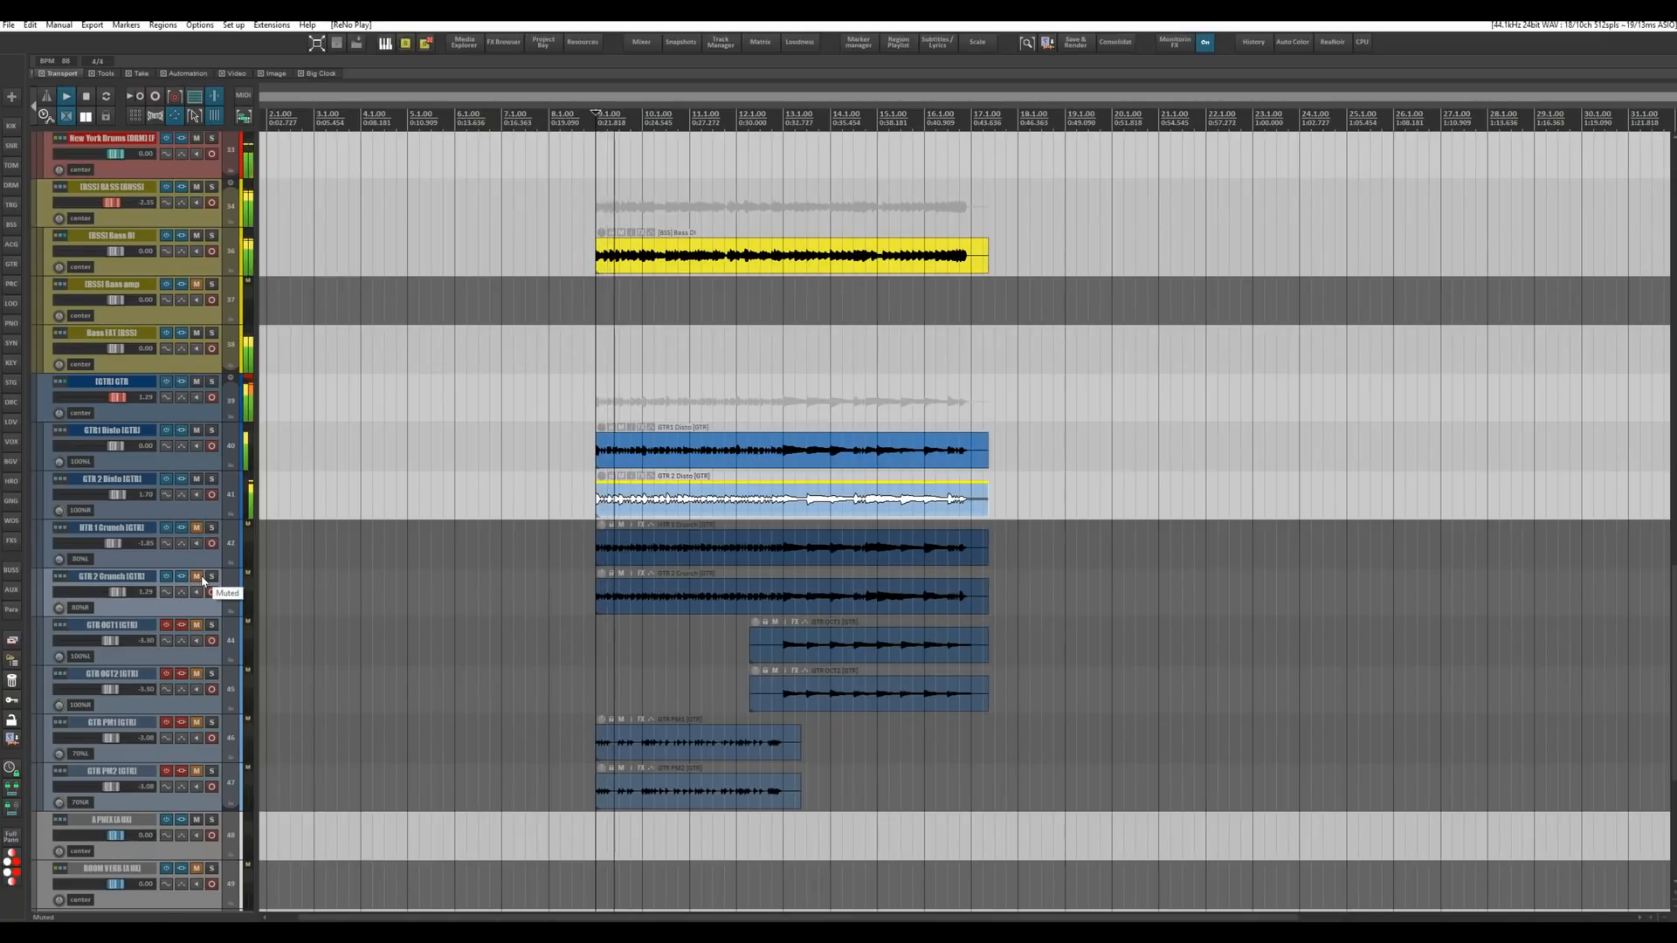
left_click_drag(198, 576, 197, 530)
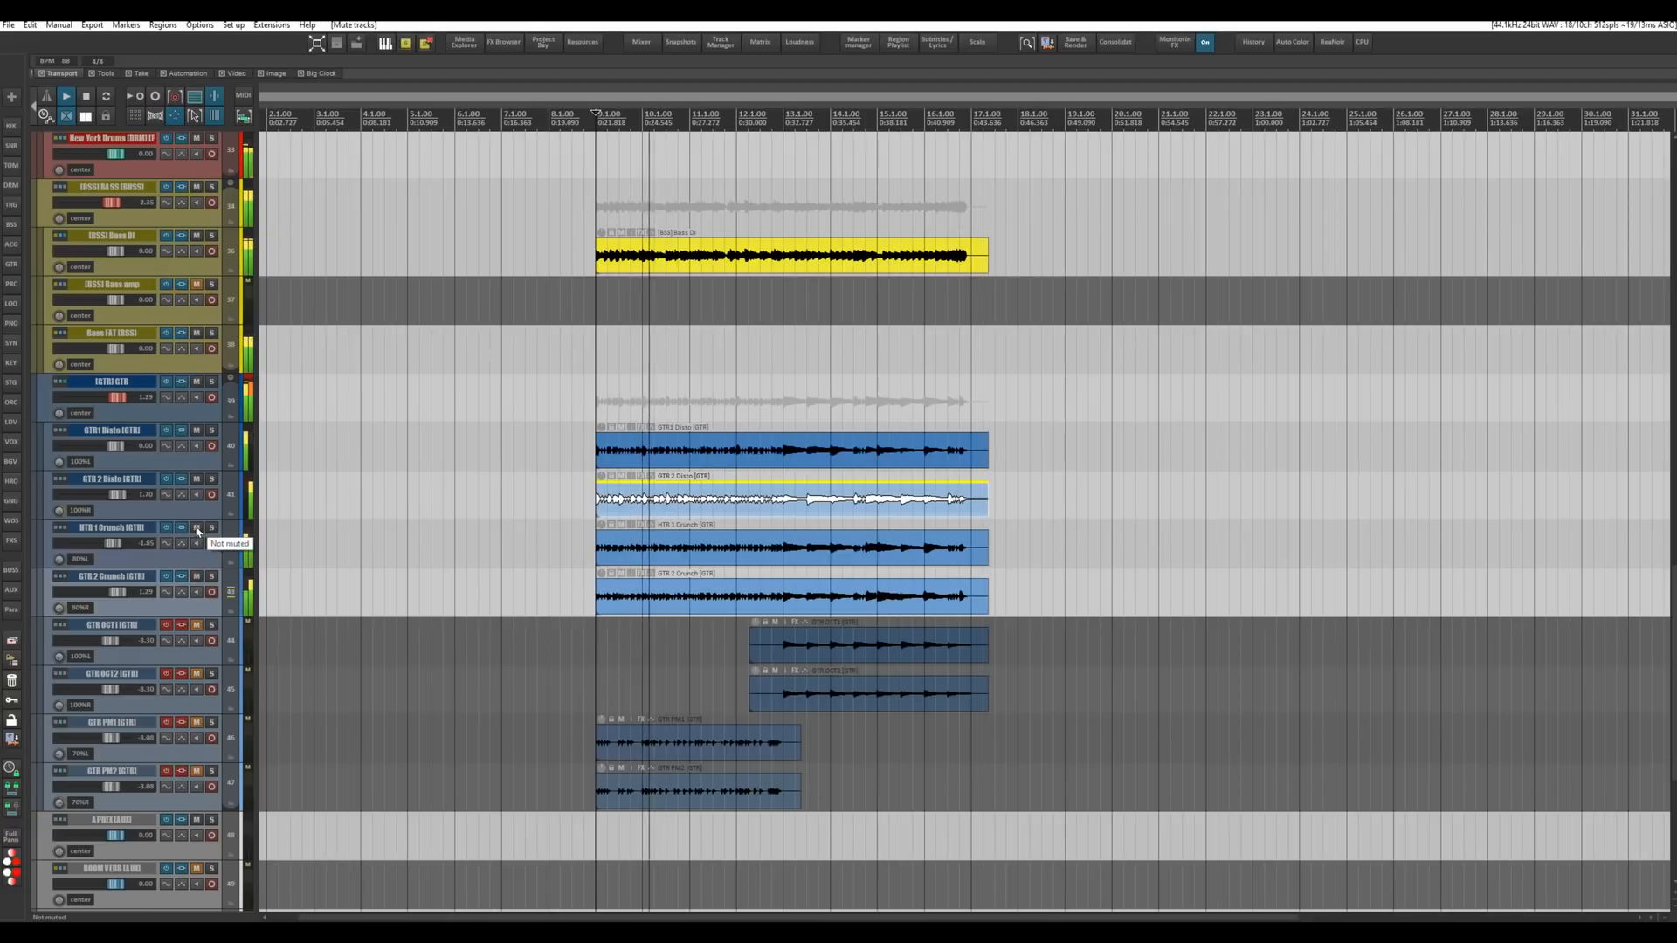
key("space")
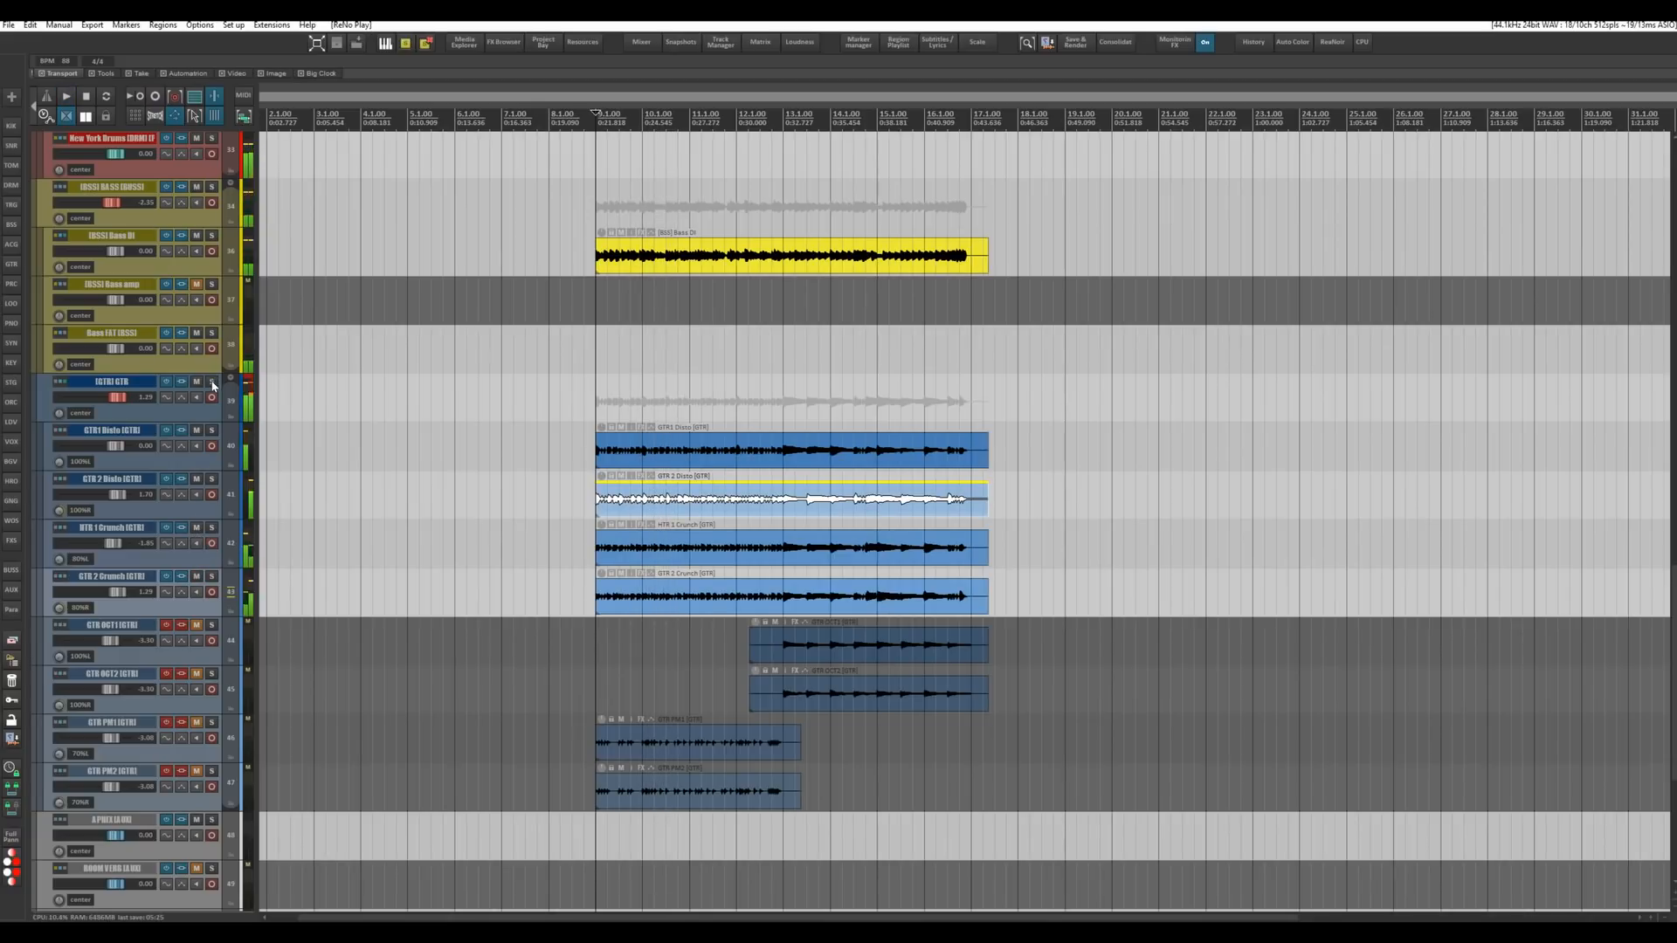
Solo the GTR group track and play it, toggling the mute on both Crunch tracks during playback.
left_click(212, 382)
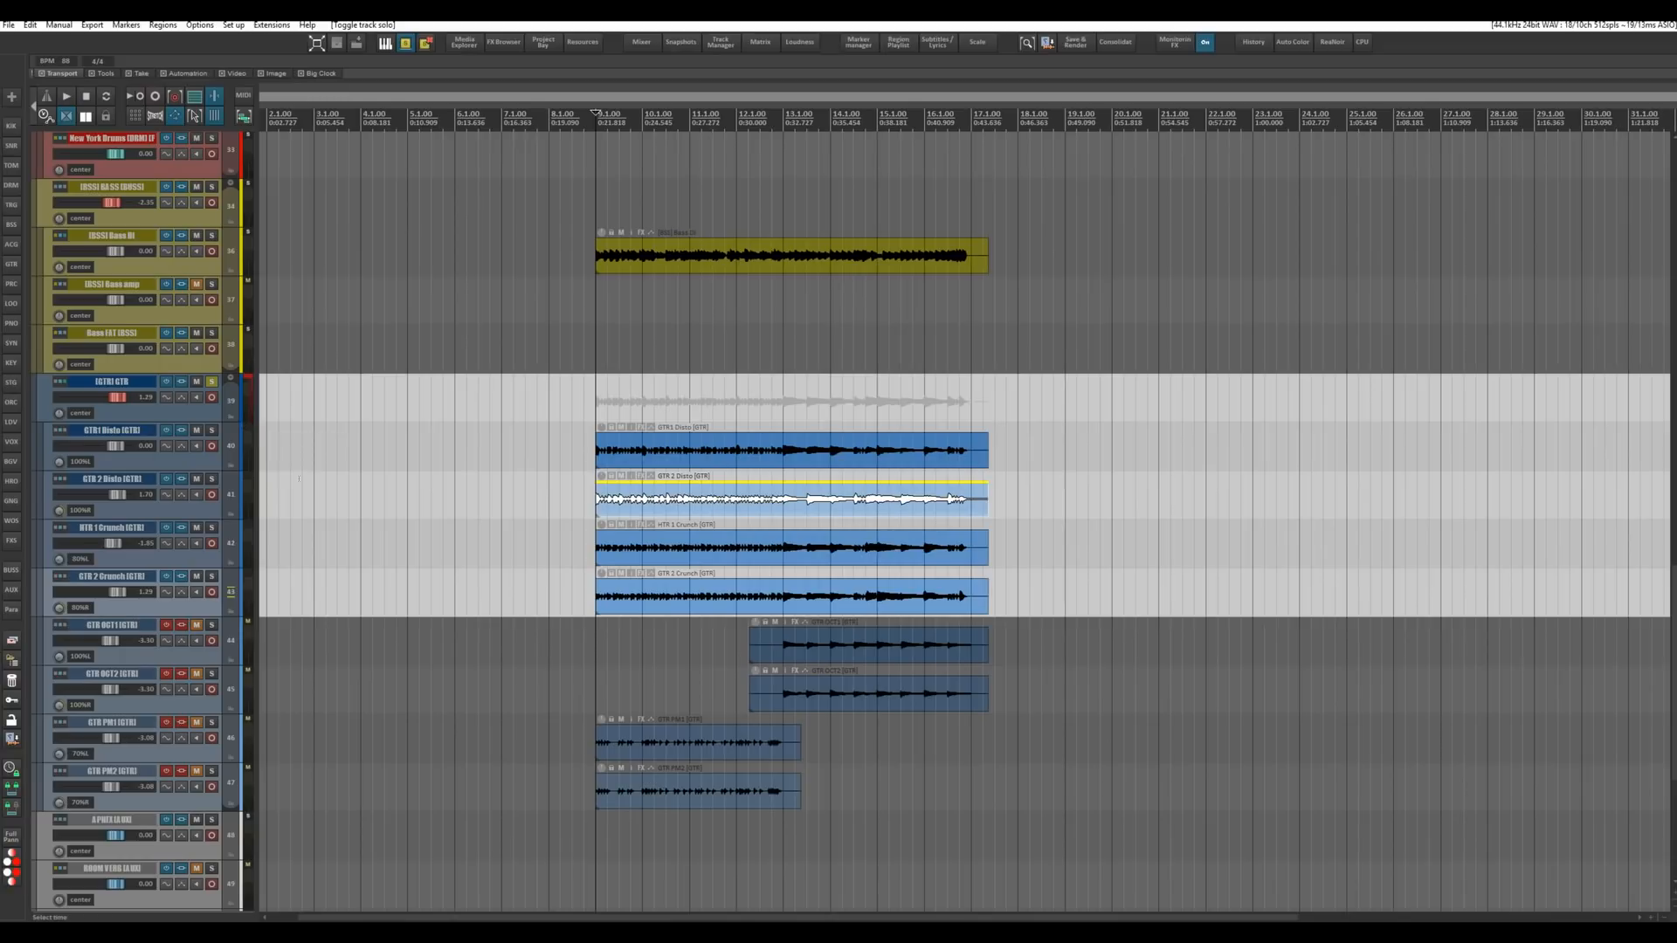
key("space")
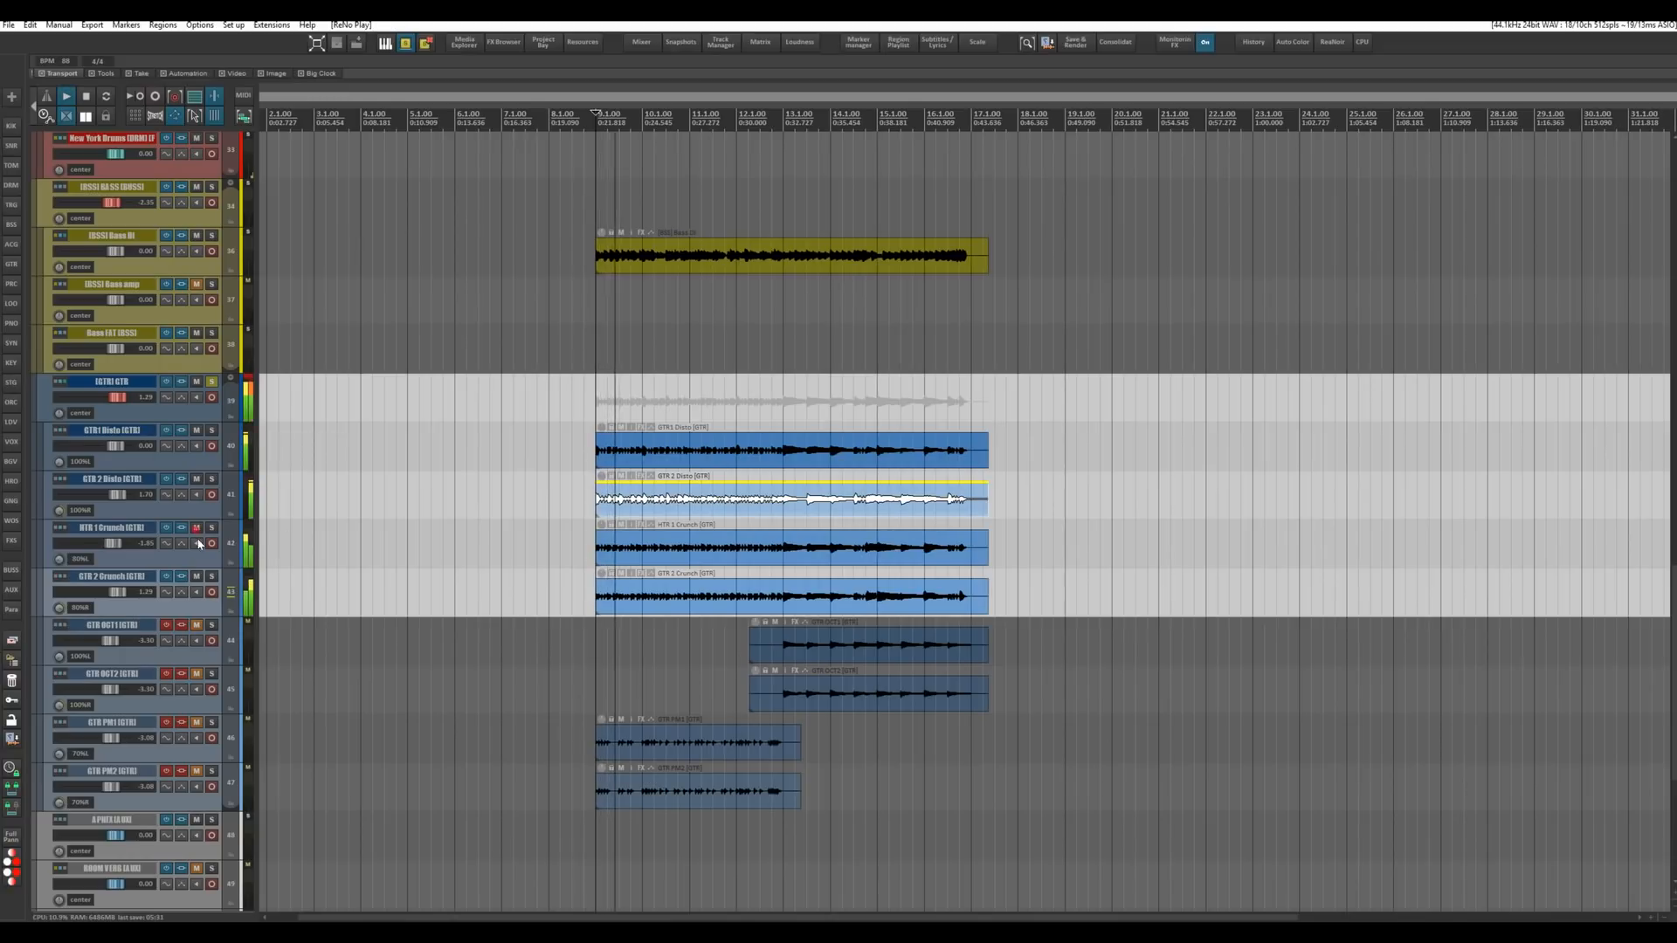
mouse_move(197, 527)
left_mouse_down()
mouse_move(198, 574)
mouse_move(198, 531)
left_mouse_up()
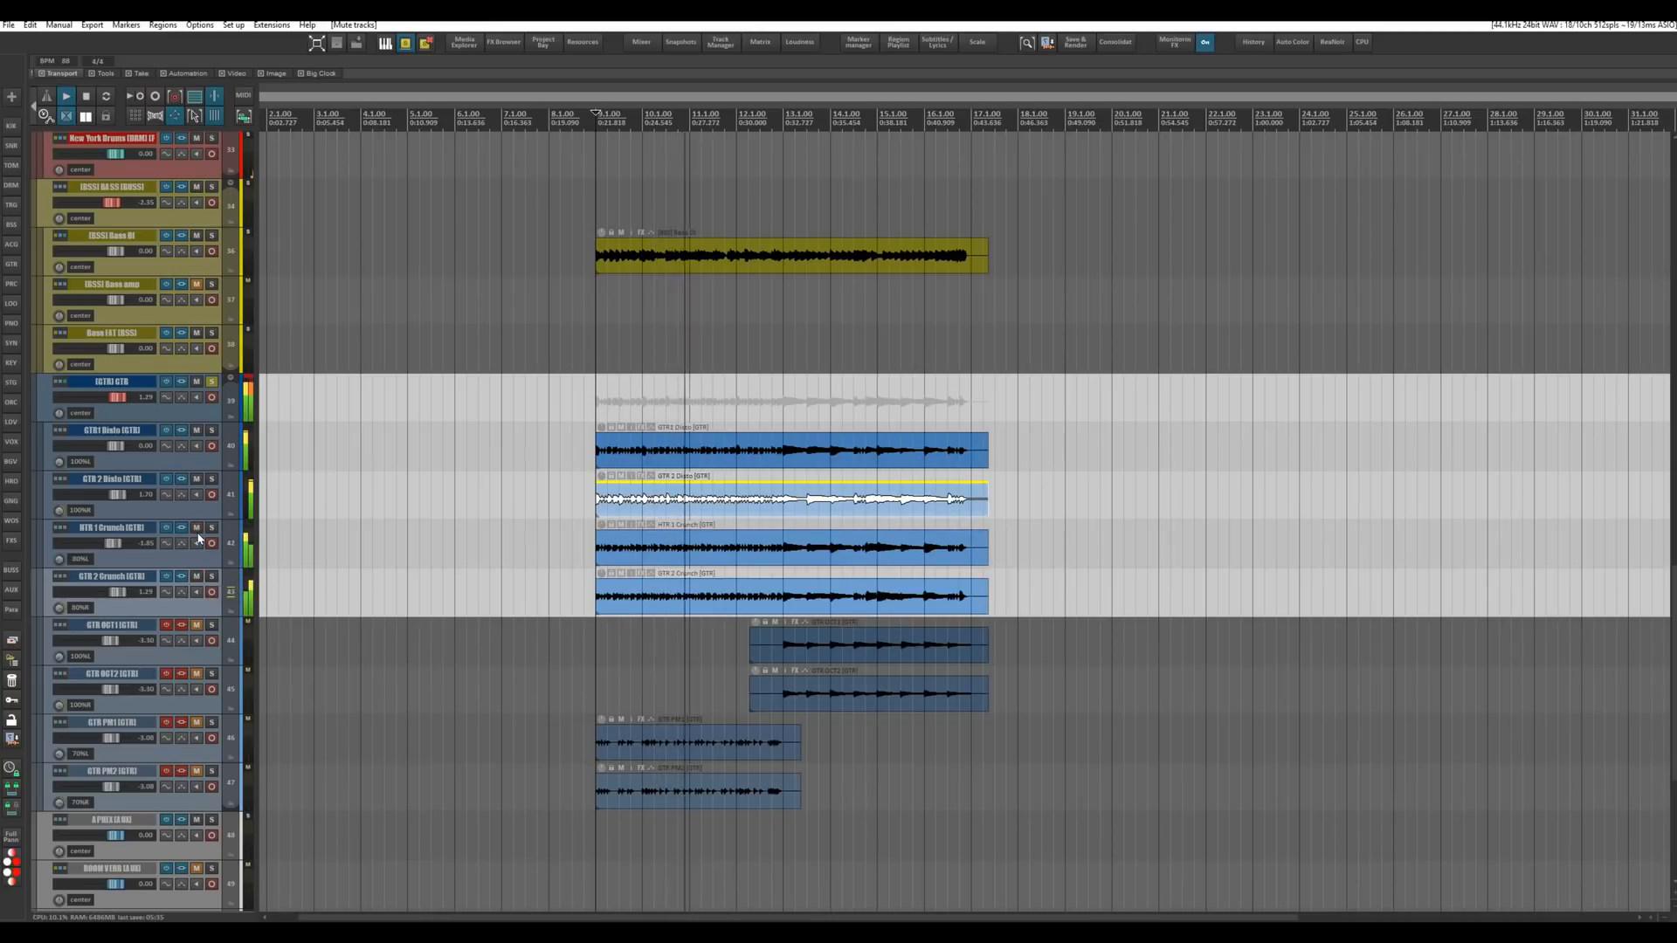
key("space")
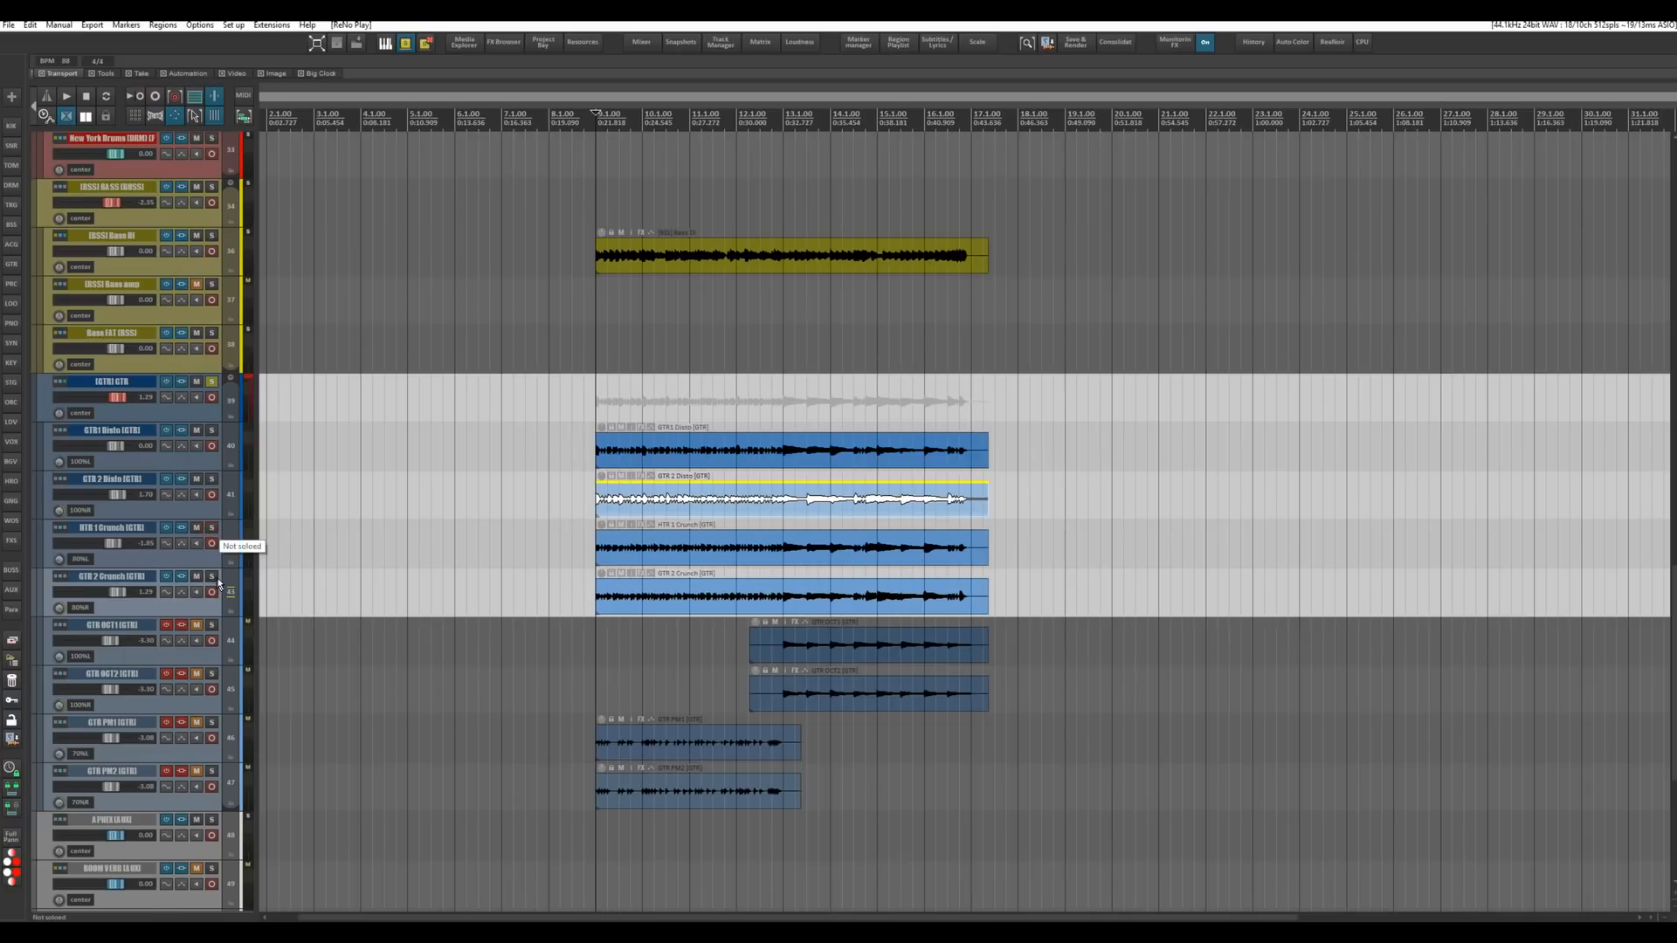
mouse_move(211, 528)
left_mouse_down()
mouse_move(216, 579)
mouse_move(211, 530)
left_mouse_up()
key("space")
key("space")
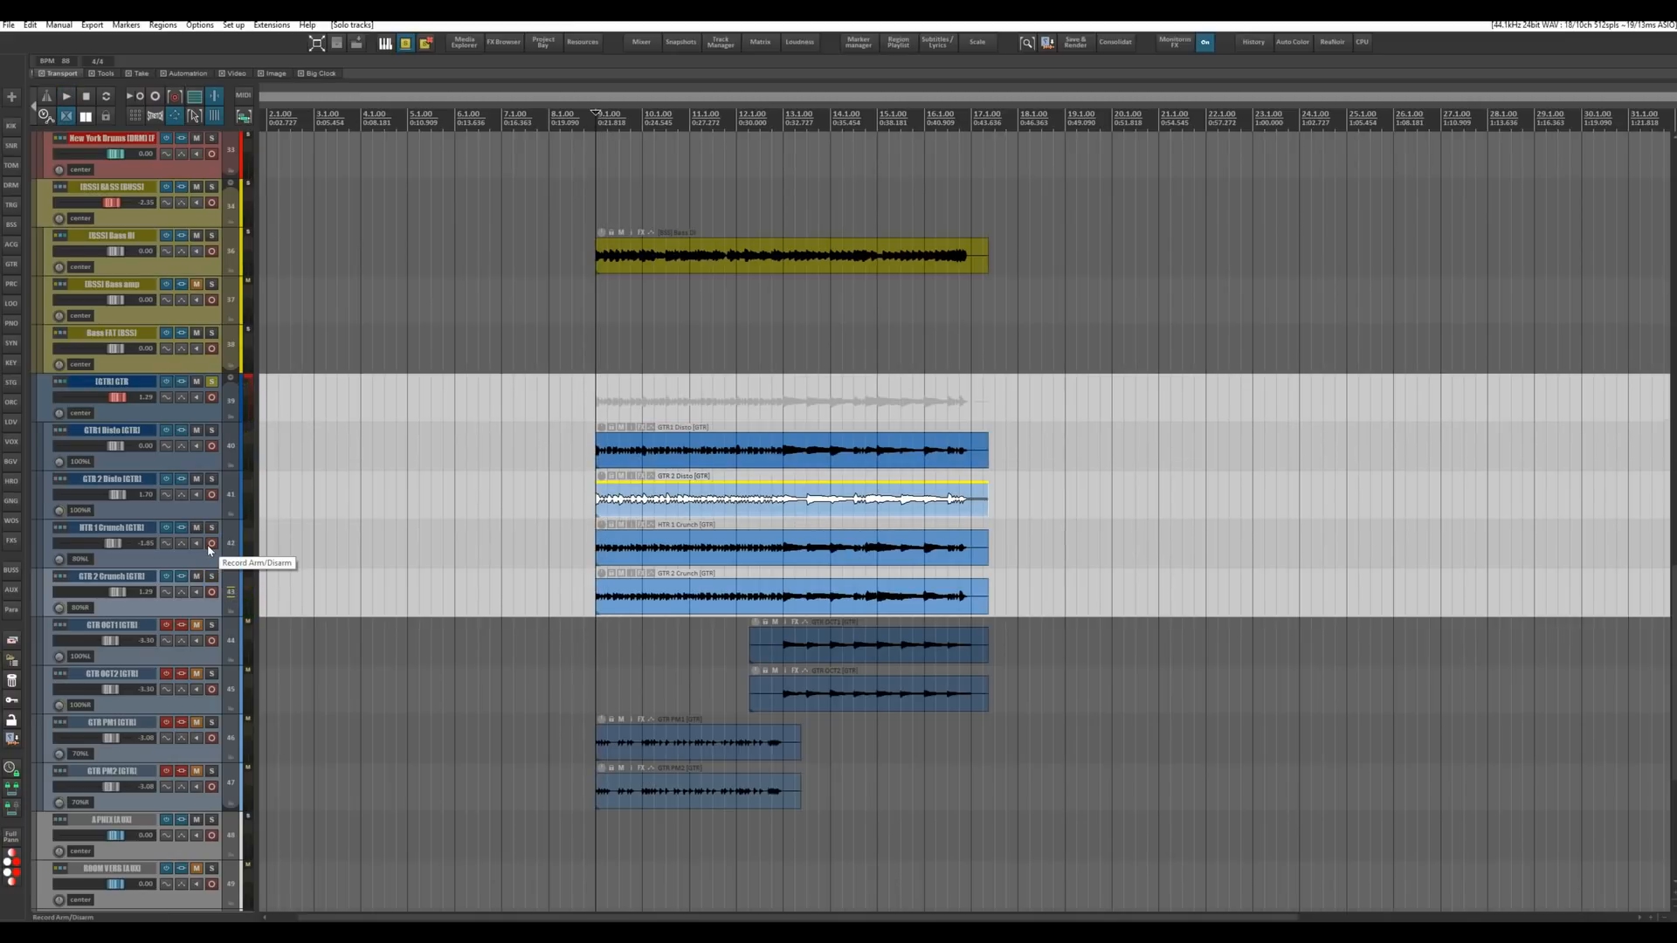
Solo both Disto tracks and play them, adding the two Crunch tracks to the solo during playback.
left_click(213, 453)
left_click_drag(213, 452, 215, 459)
left_click(211, 430)
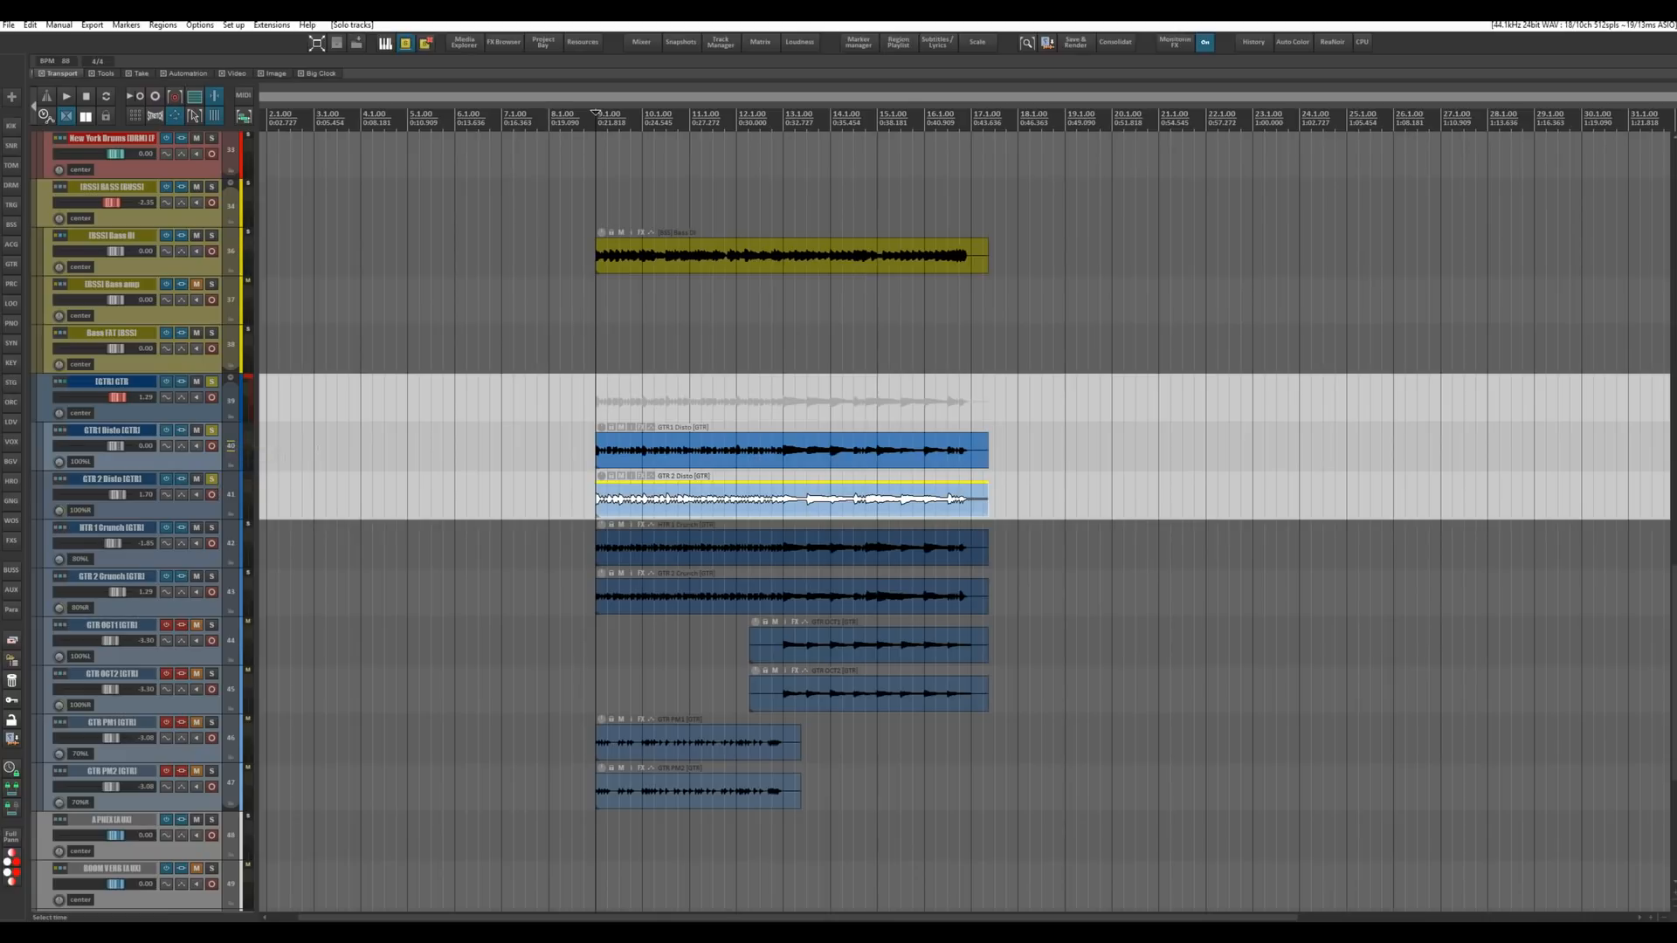
key("space")
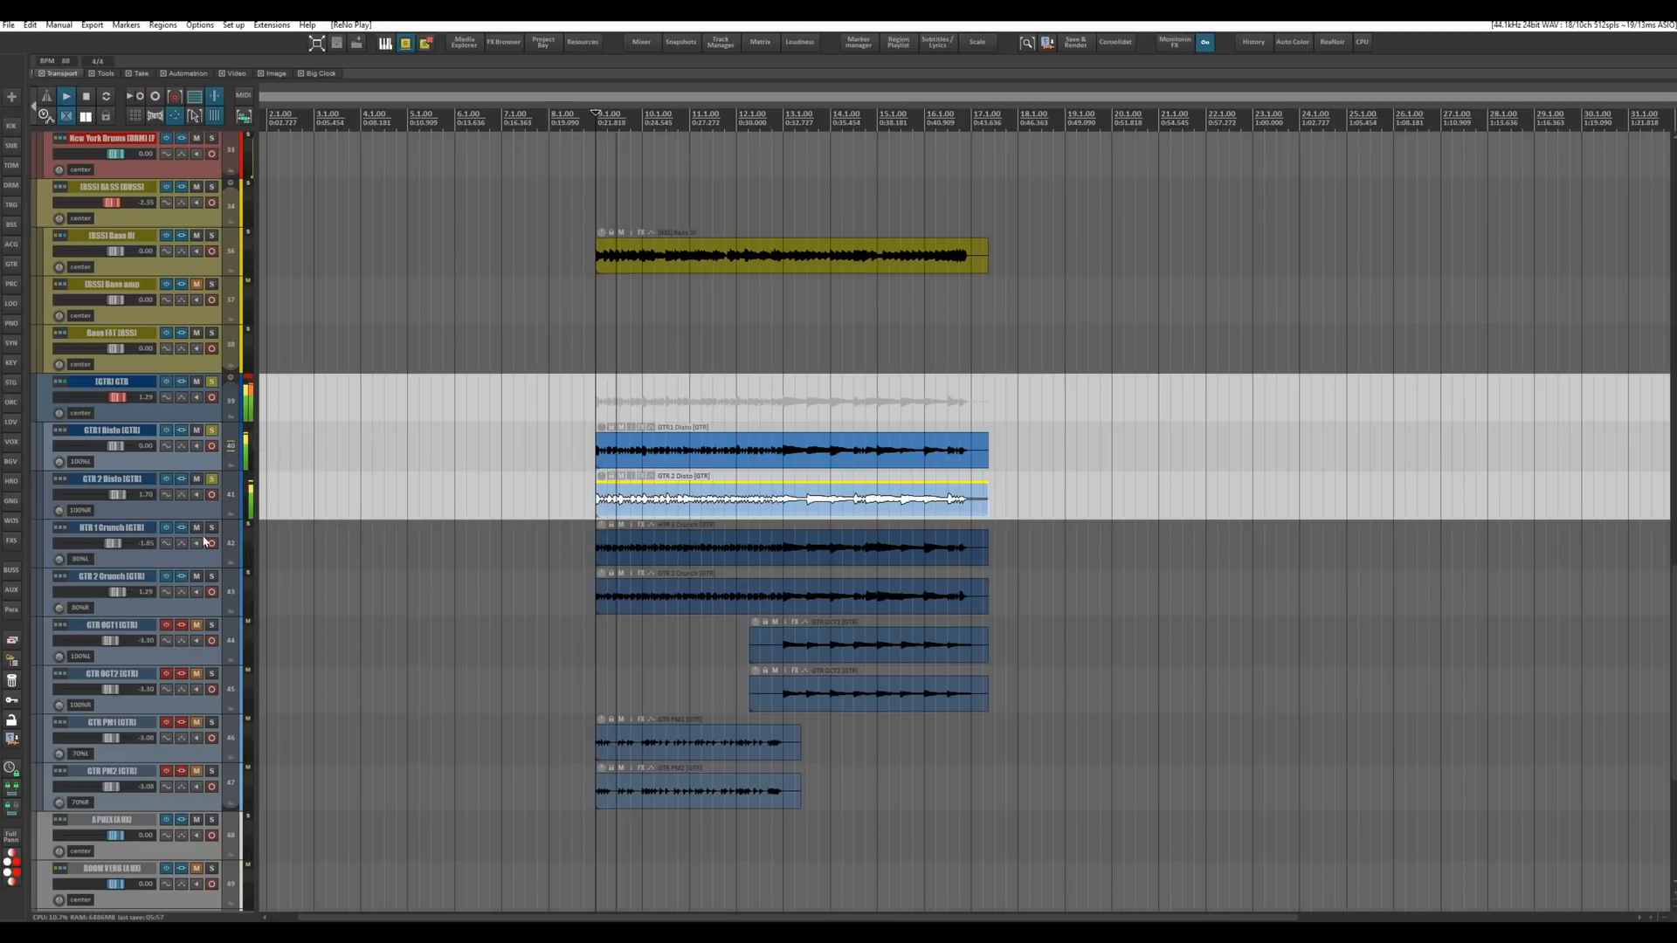
left_click_drag(212, 530, 215, 577)
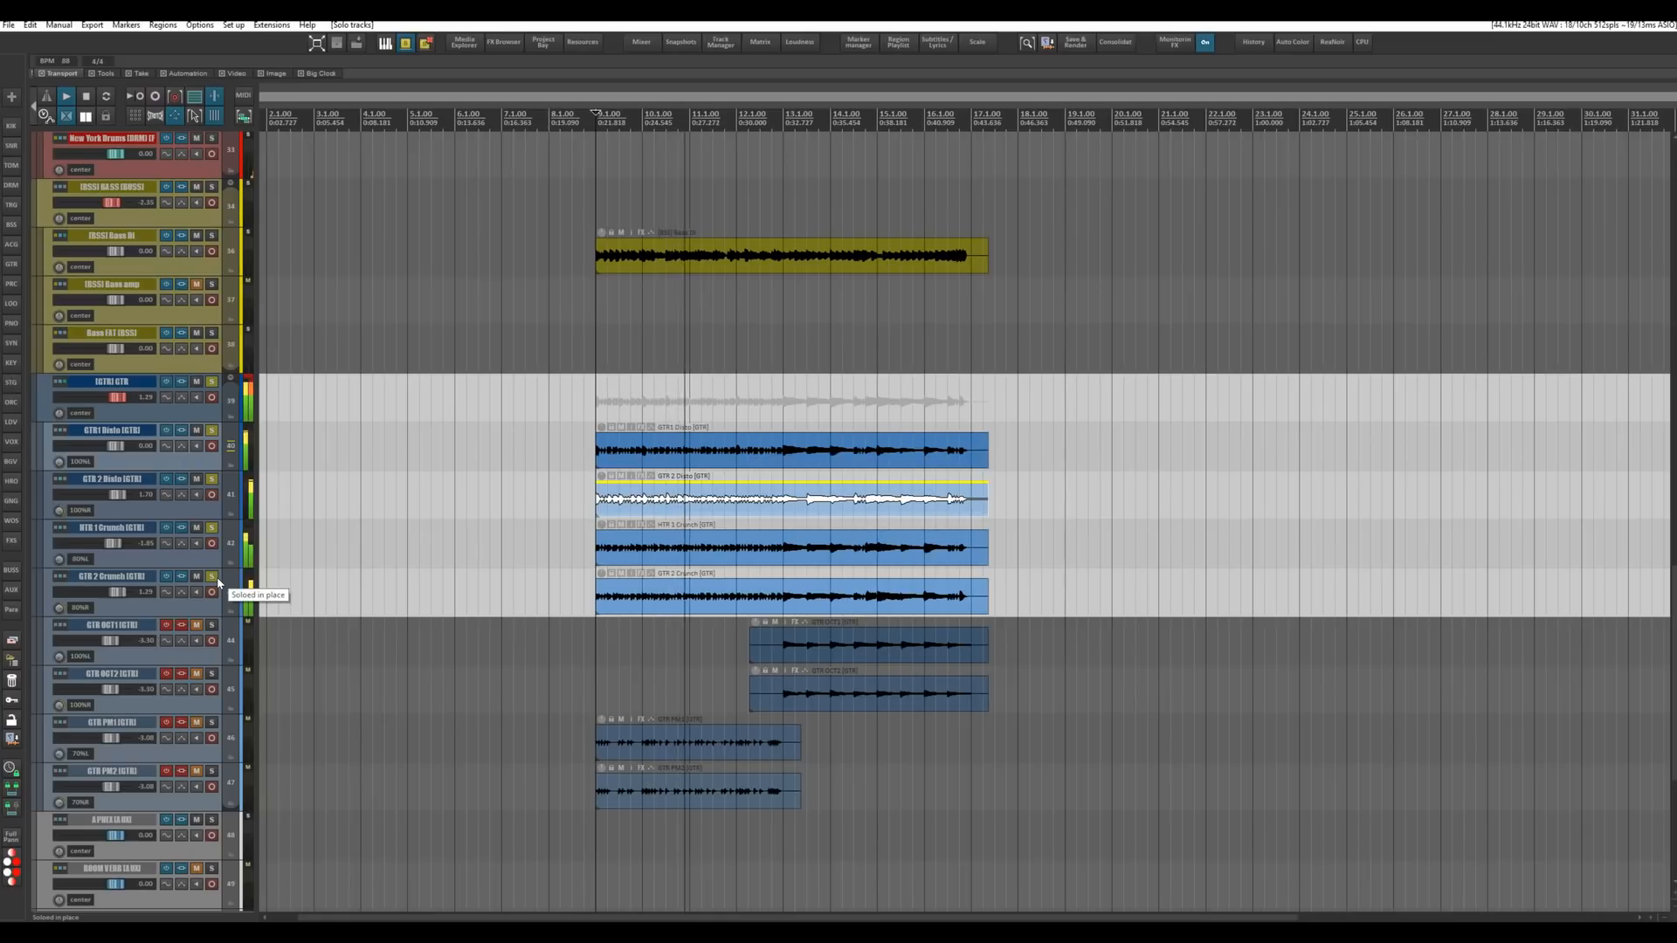
key("space")
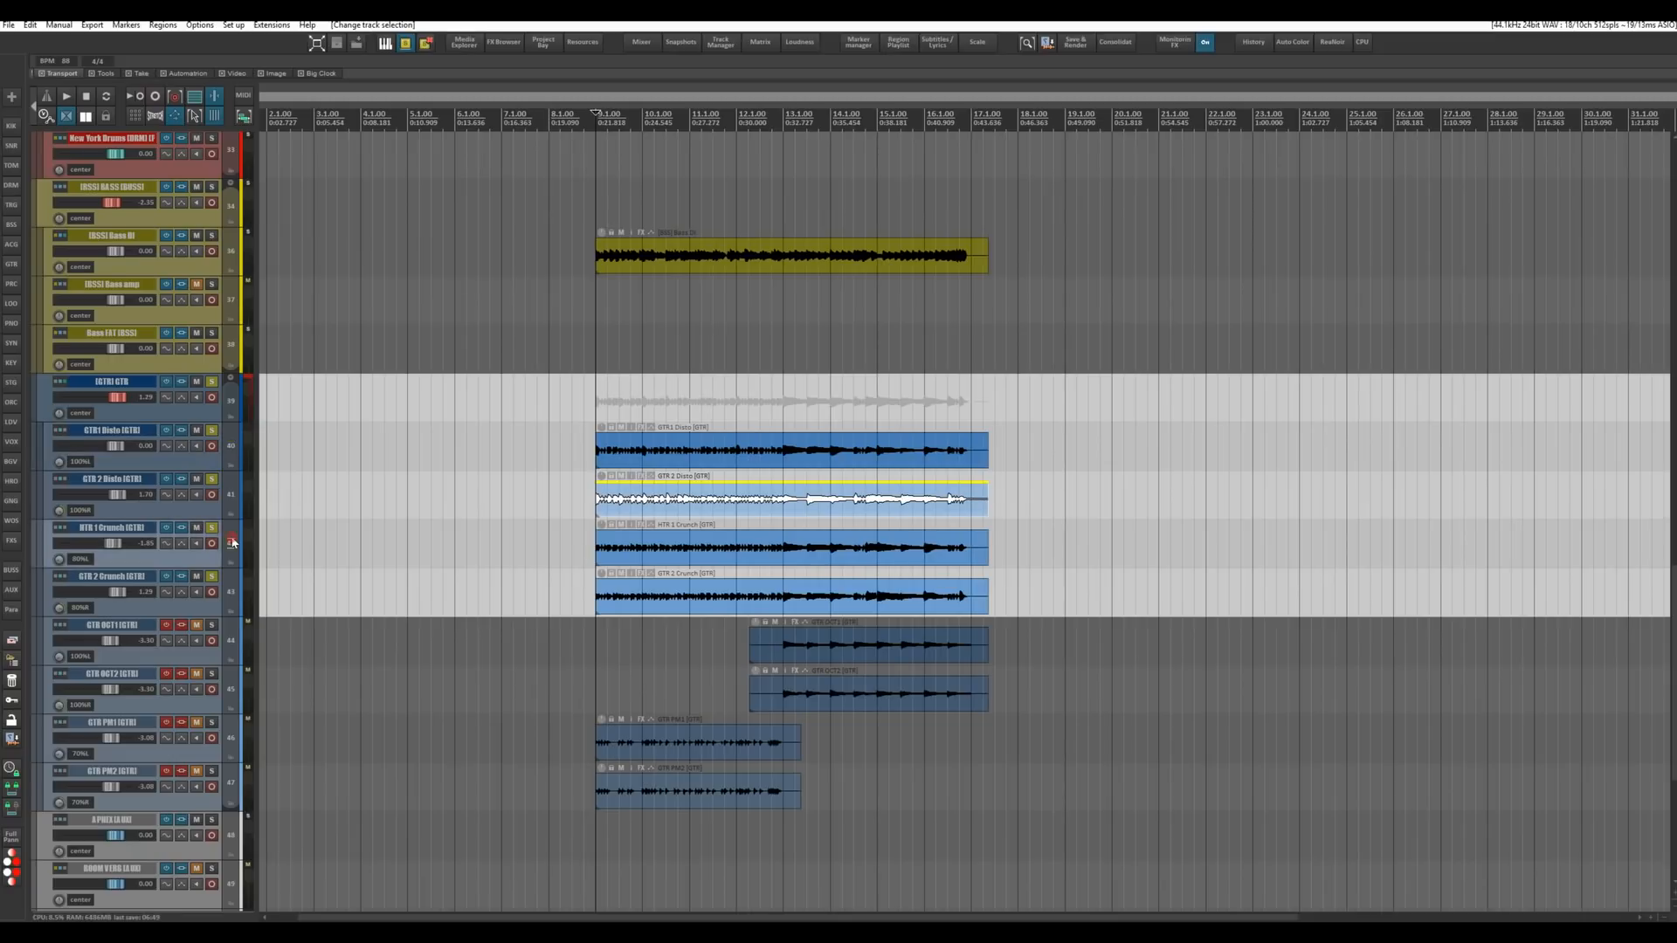
Replay the soloed Disto and Crunch guitars, taking the two Crunch tracks out and bringing them back in during playback.
key("space")
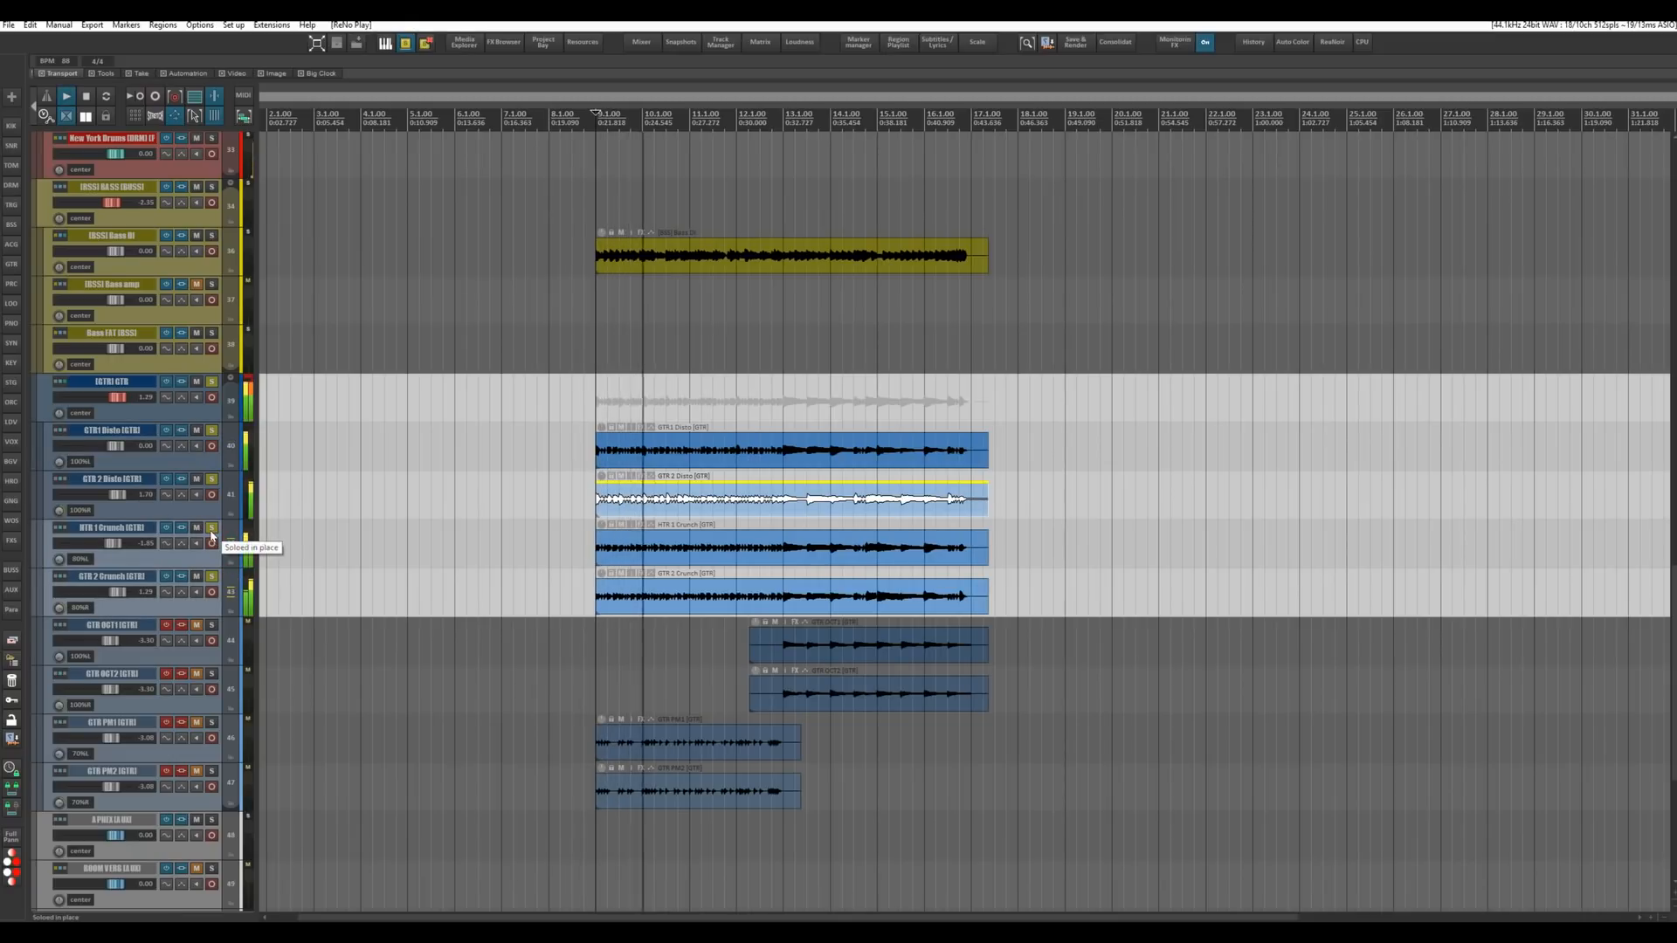
left_click_drag(211, 529, 212, 577)
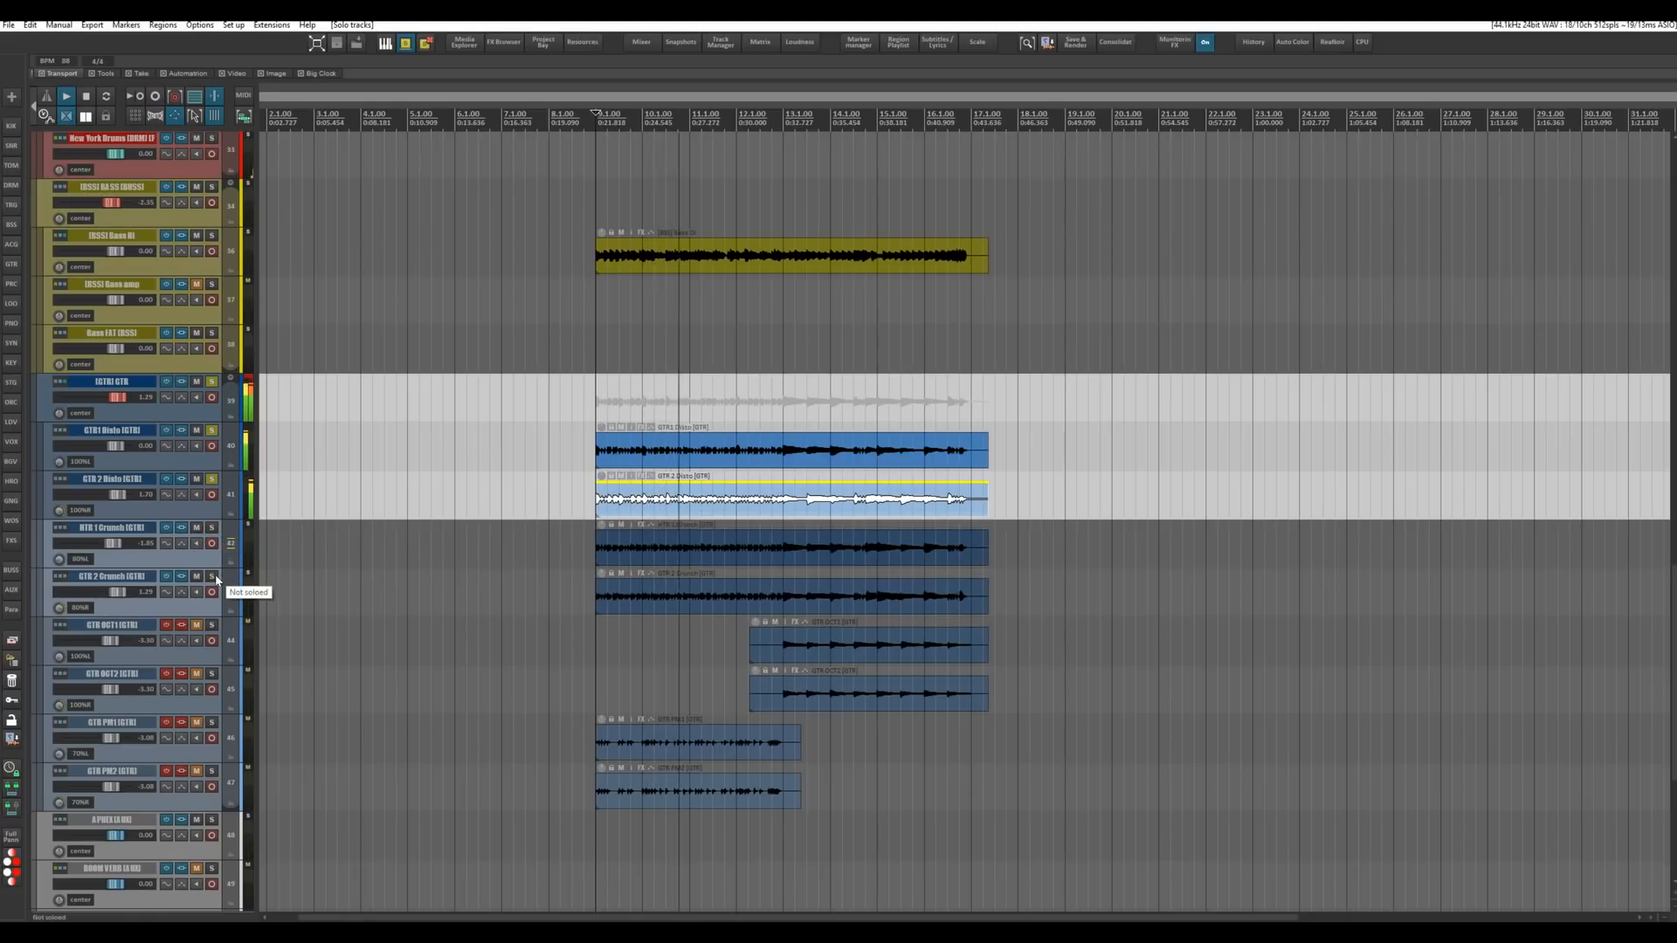
left_click_drag(214, 574, 214, 530)
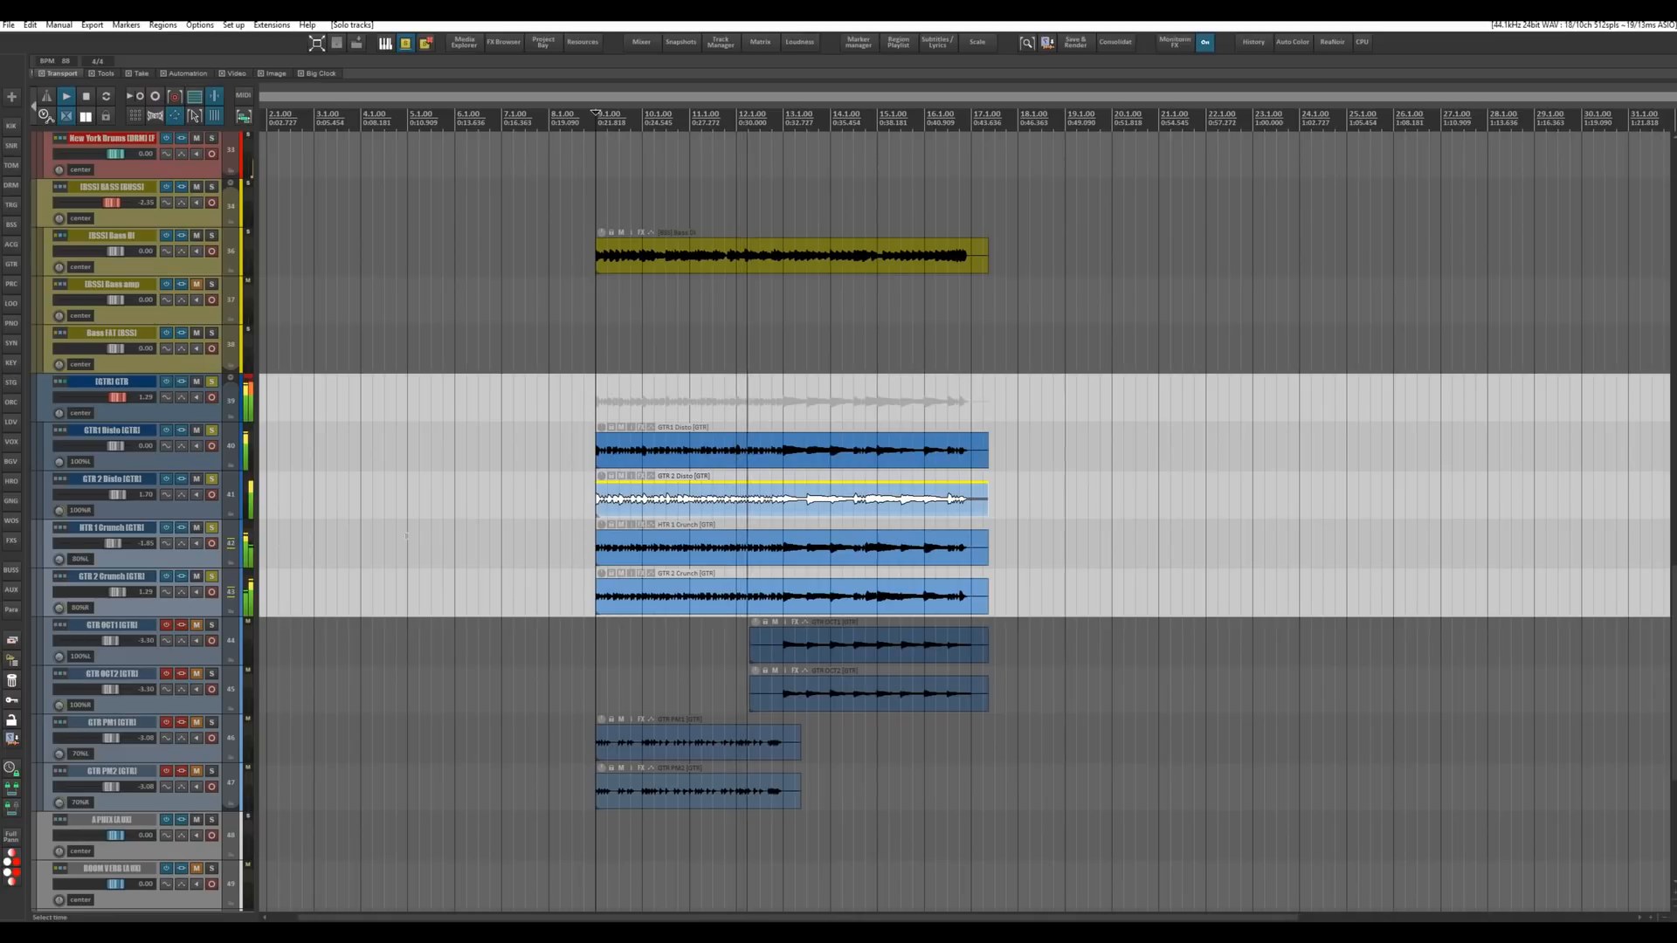
key("space")
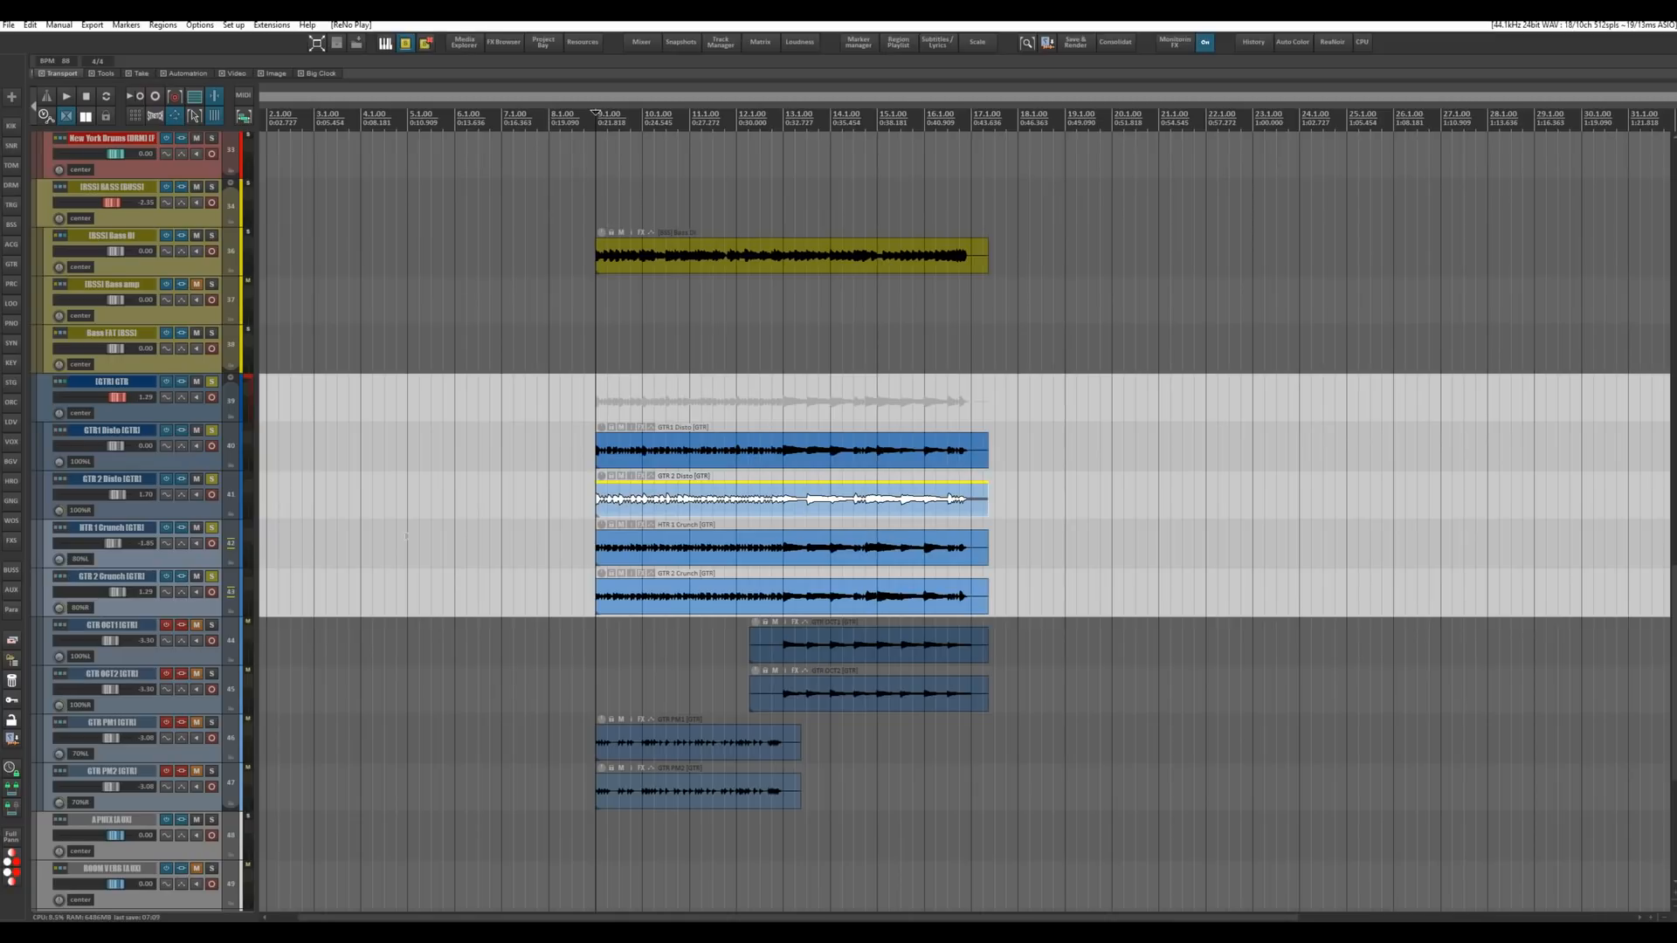
key("space")
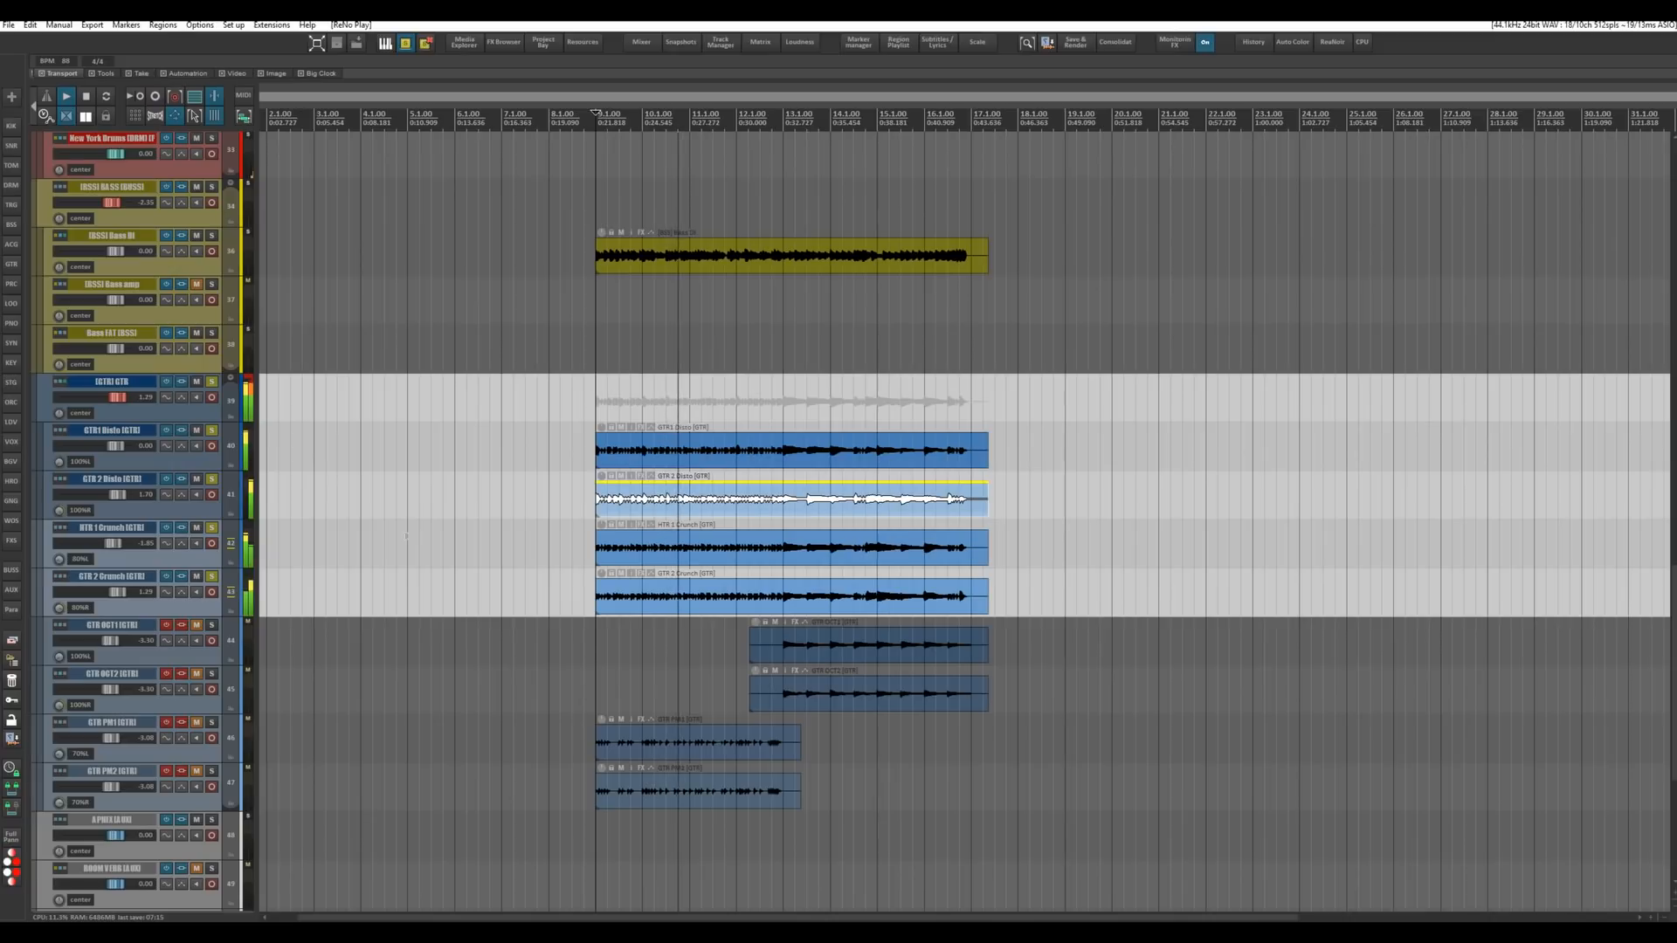
key("space")
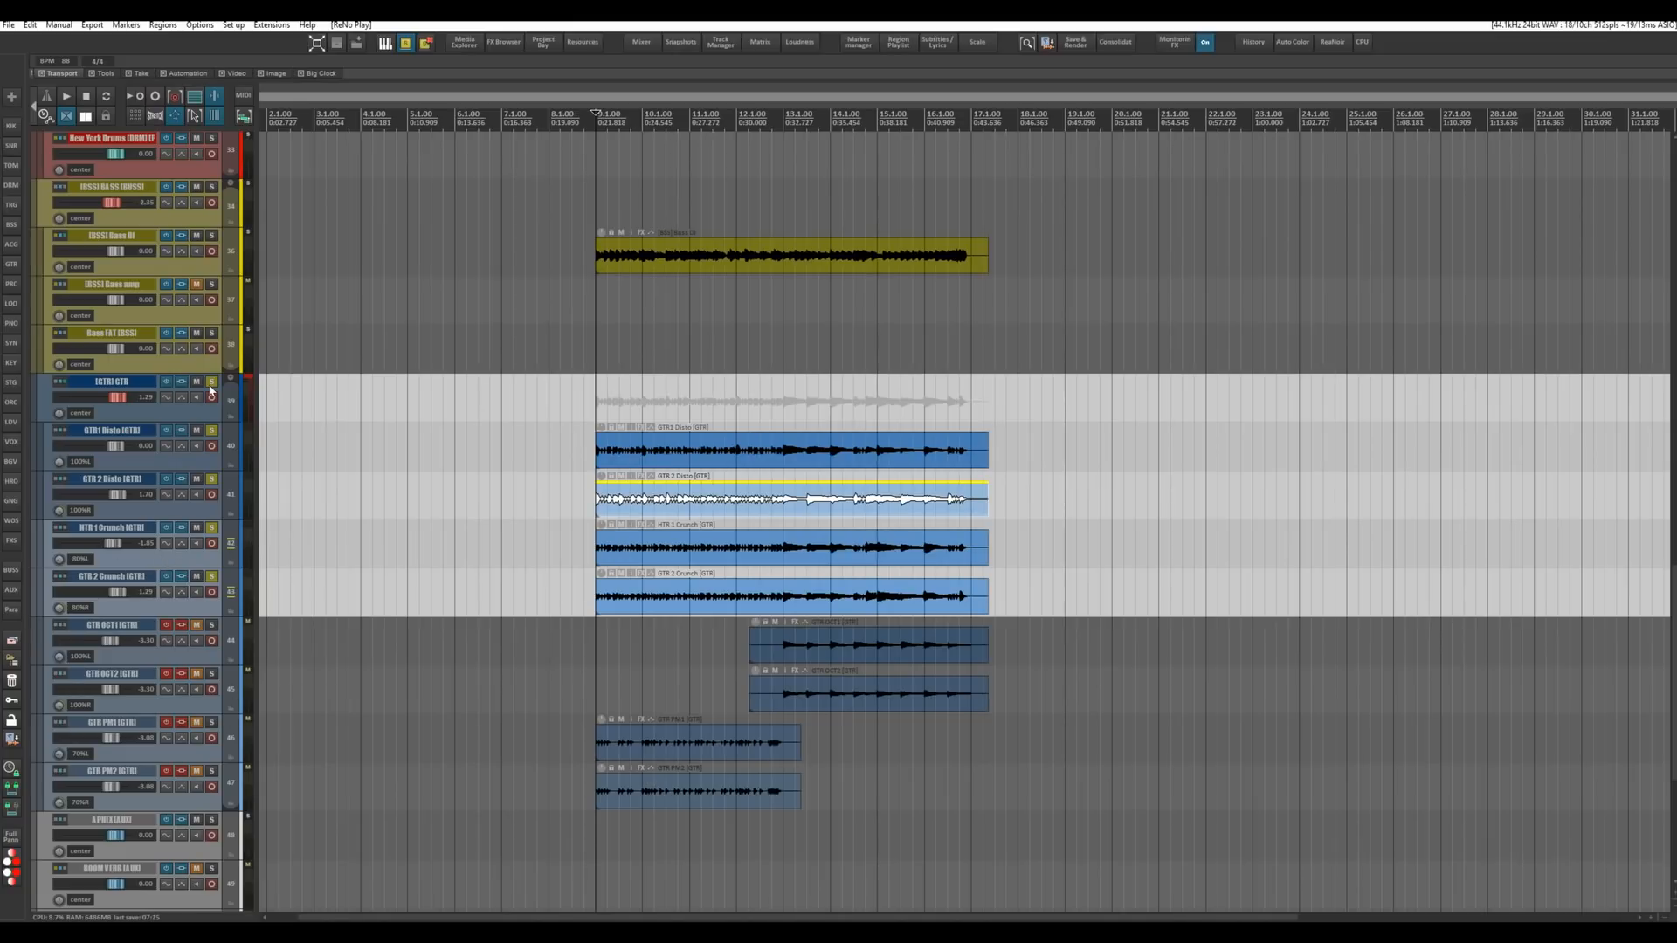
Unsolo all guitar tracks and play the mix, starting with the bass group muted and unmuting it during playback.
left_click_drag(211, 381, 218, 574)
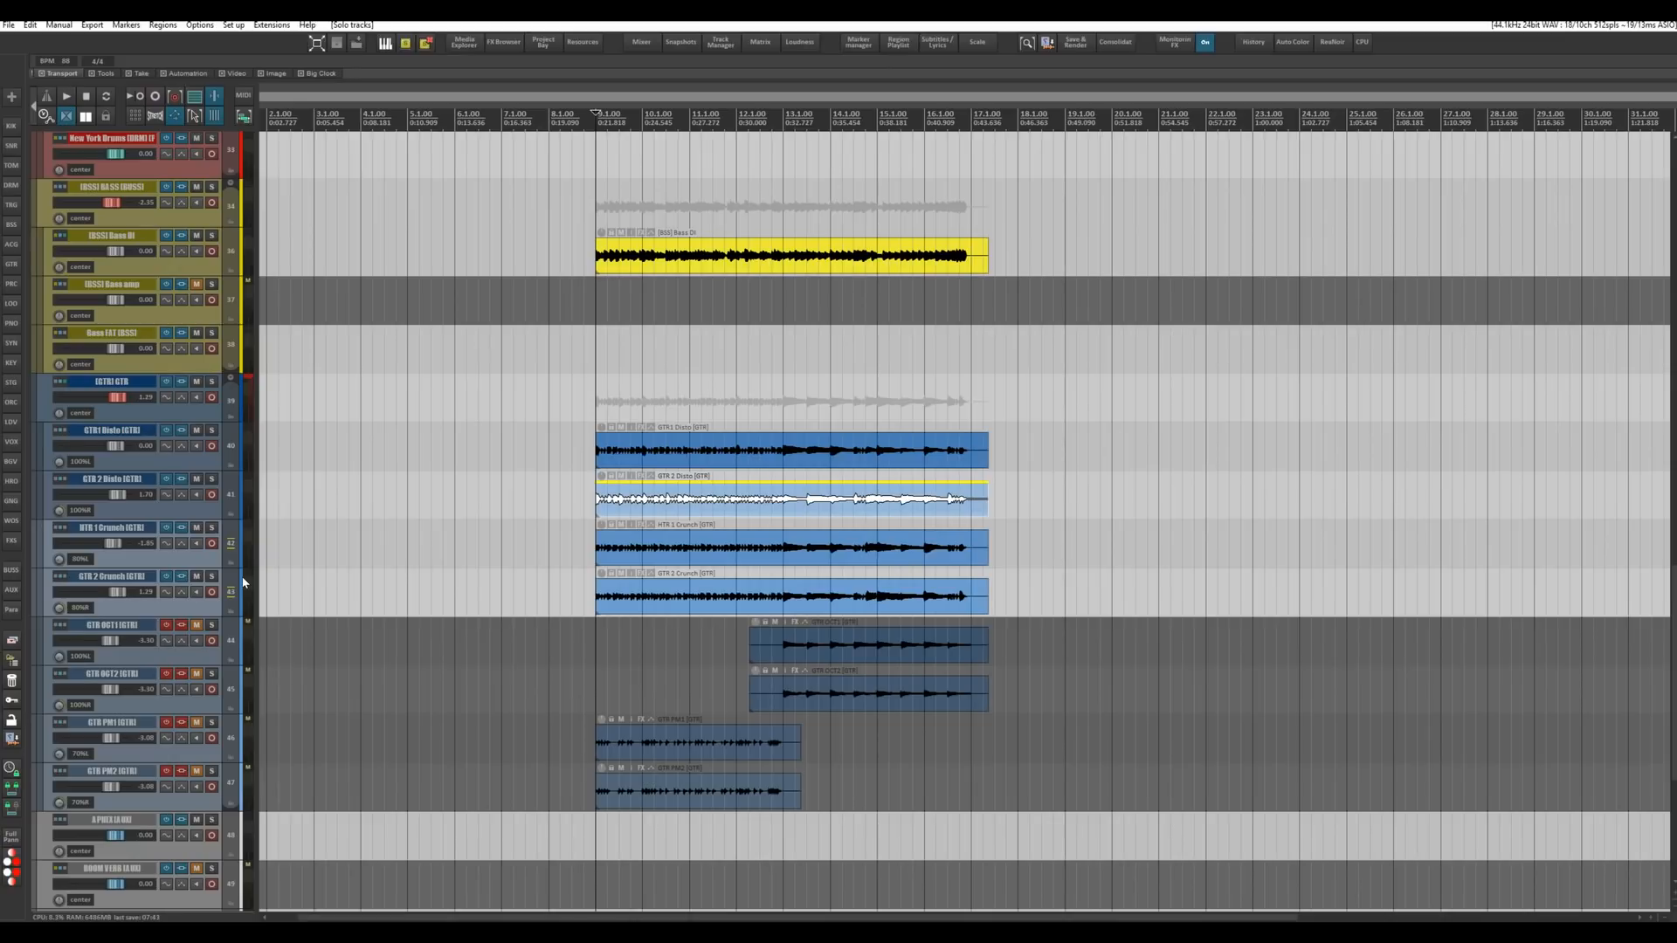
left_click(197, 186)
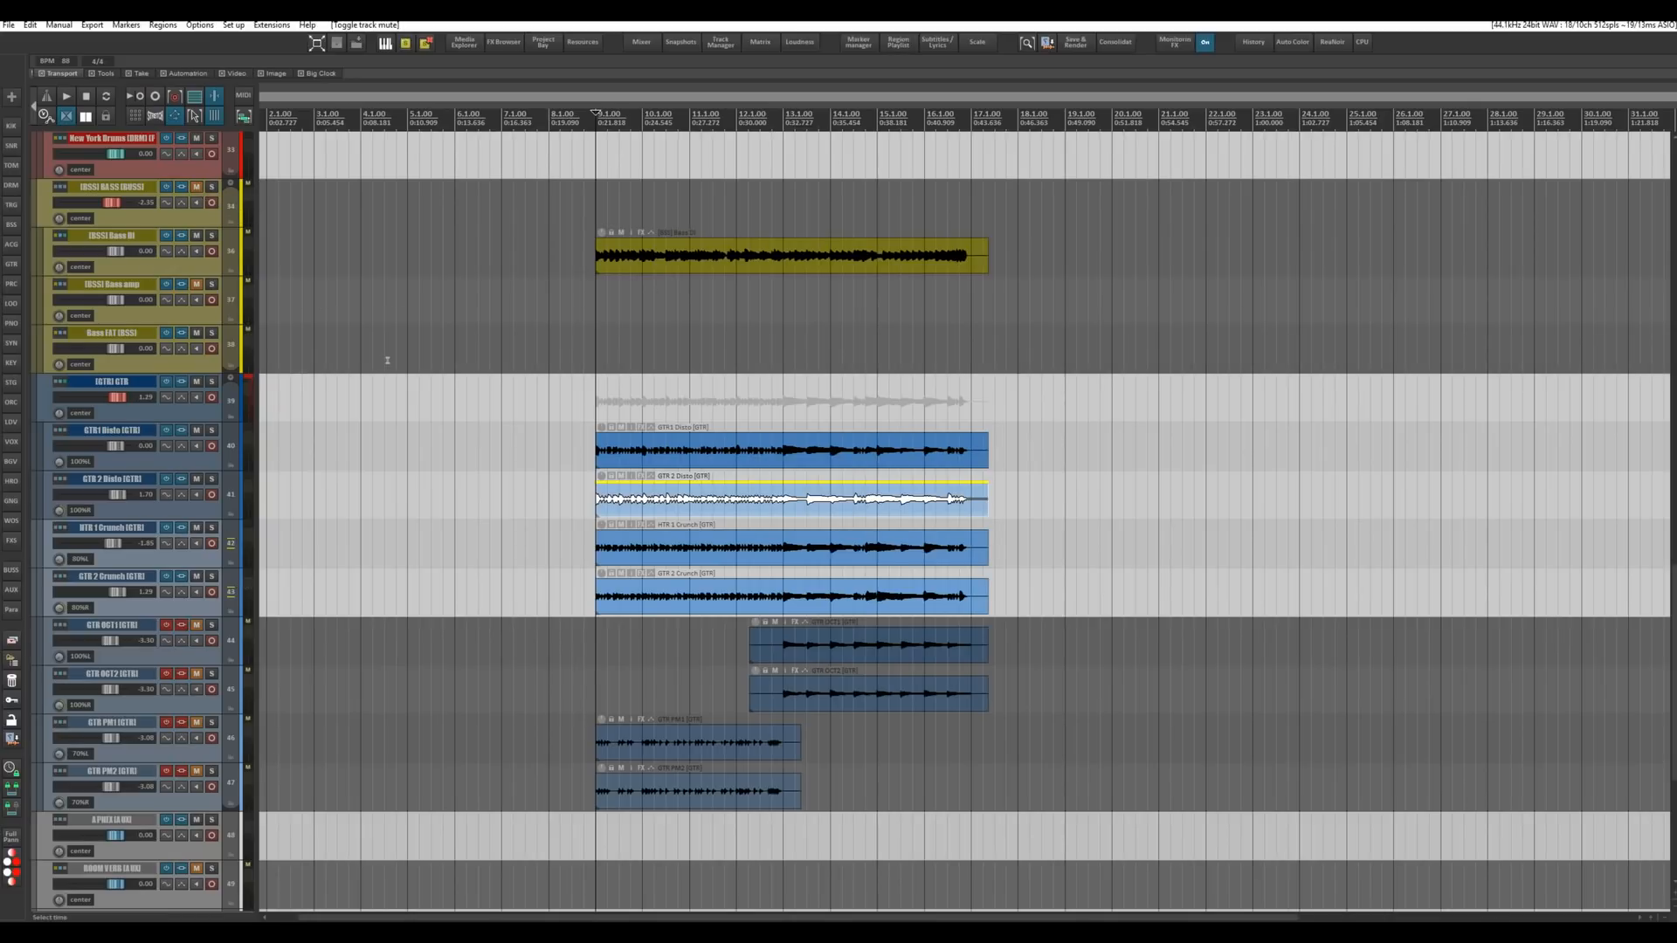
key("space")
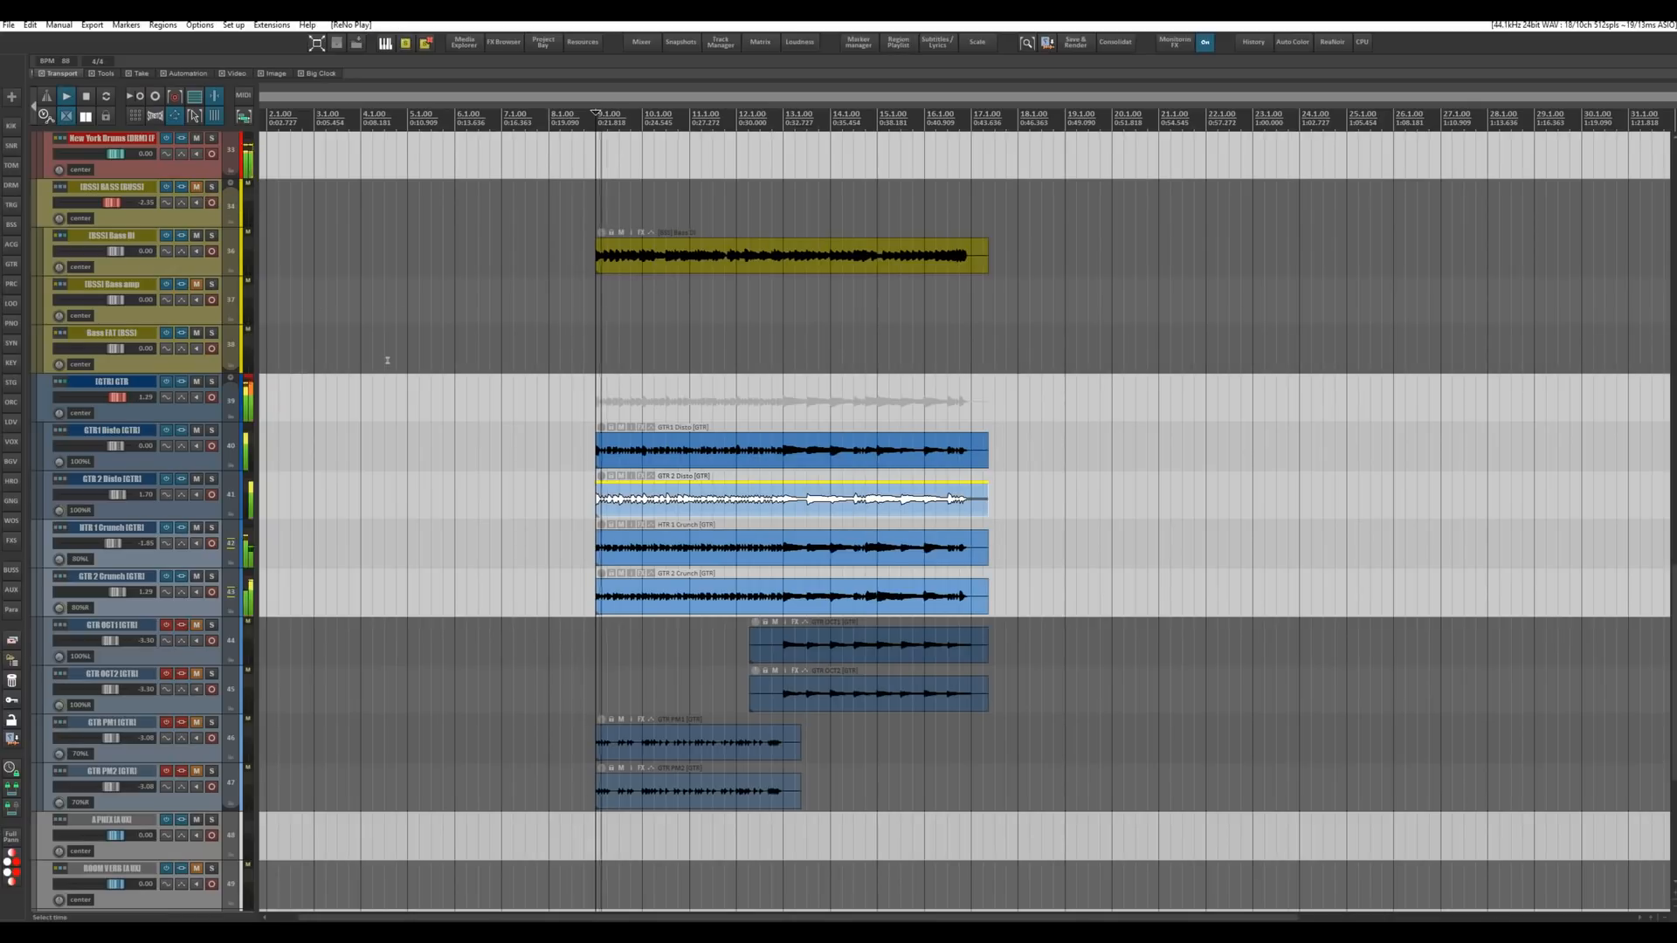
left_click(196, 186)
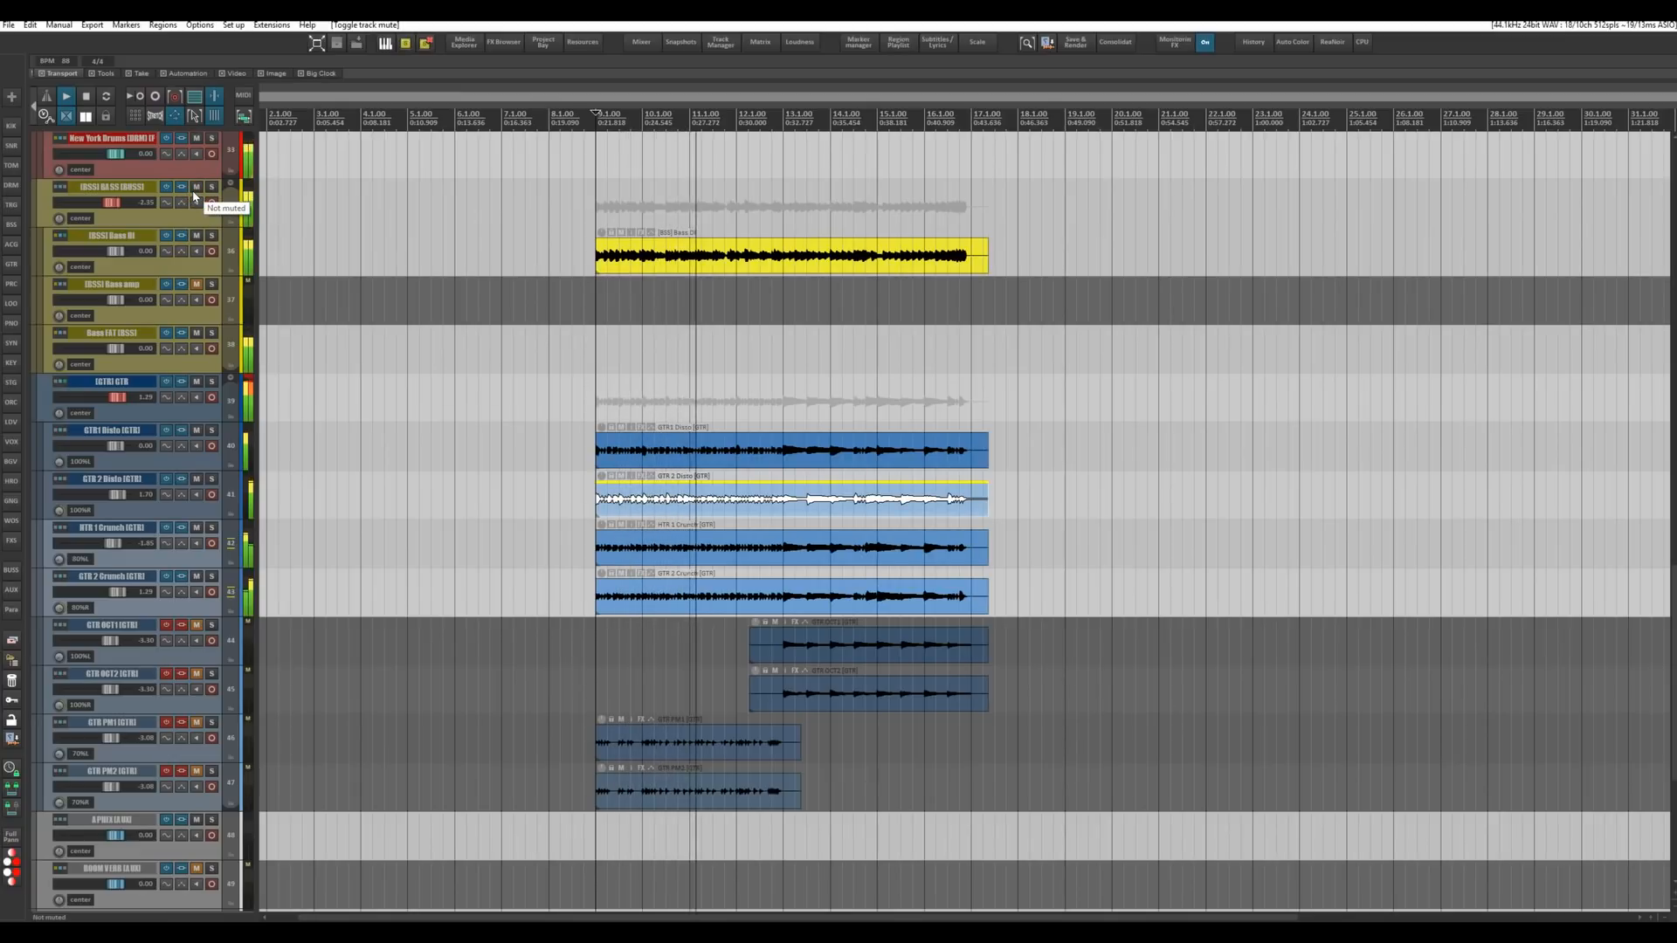
key("space")
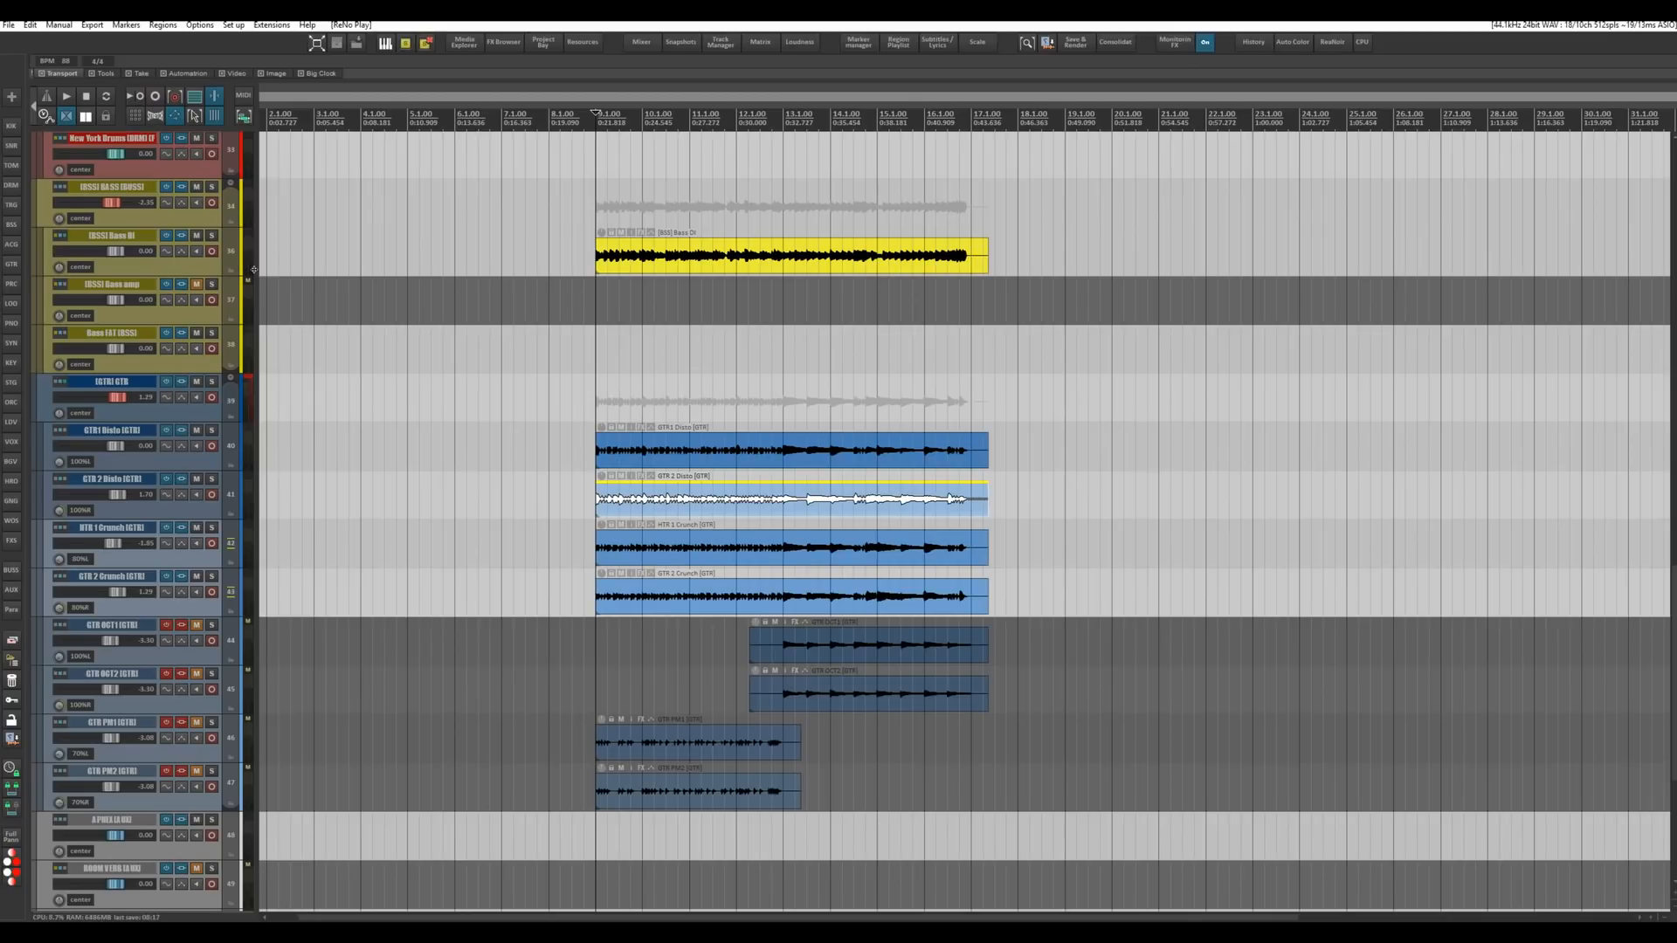
Play the mix and open the SSD5 drum track's MIDI item in the MIDI editor.
scroll(254, 269, "up", 10)
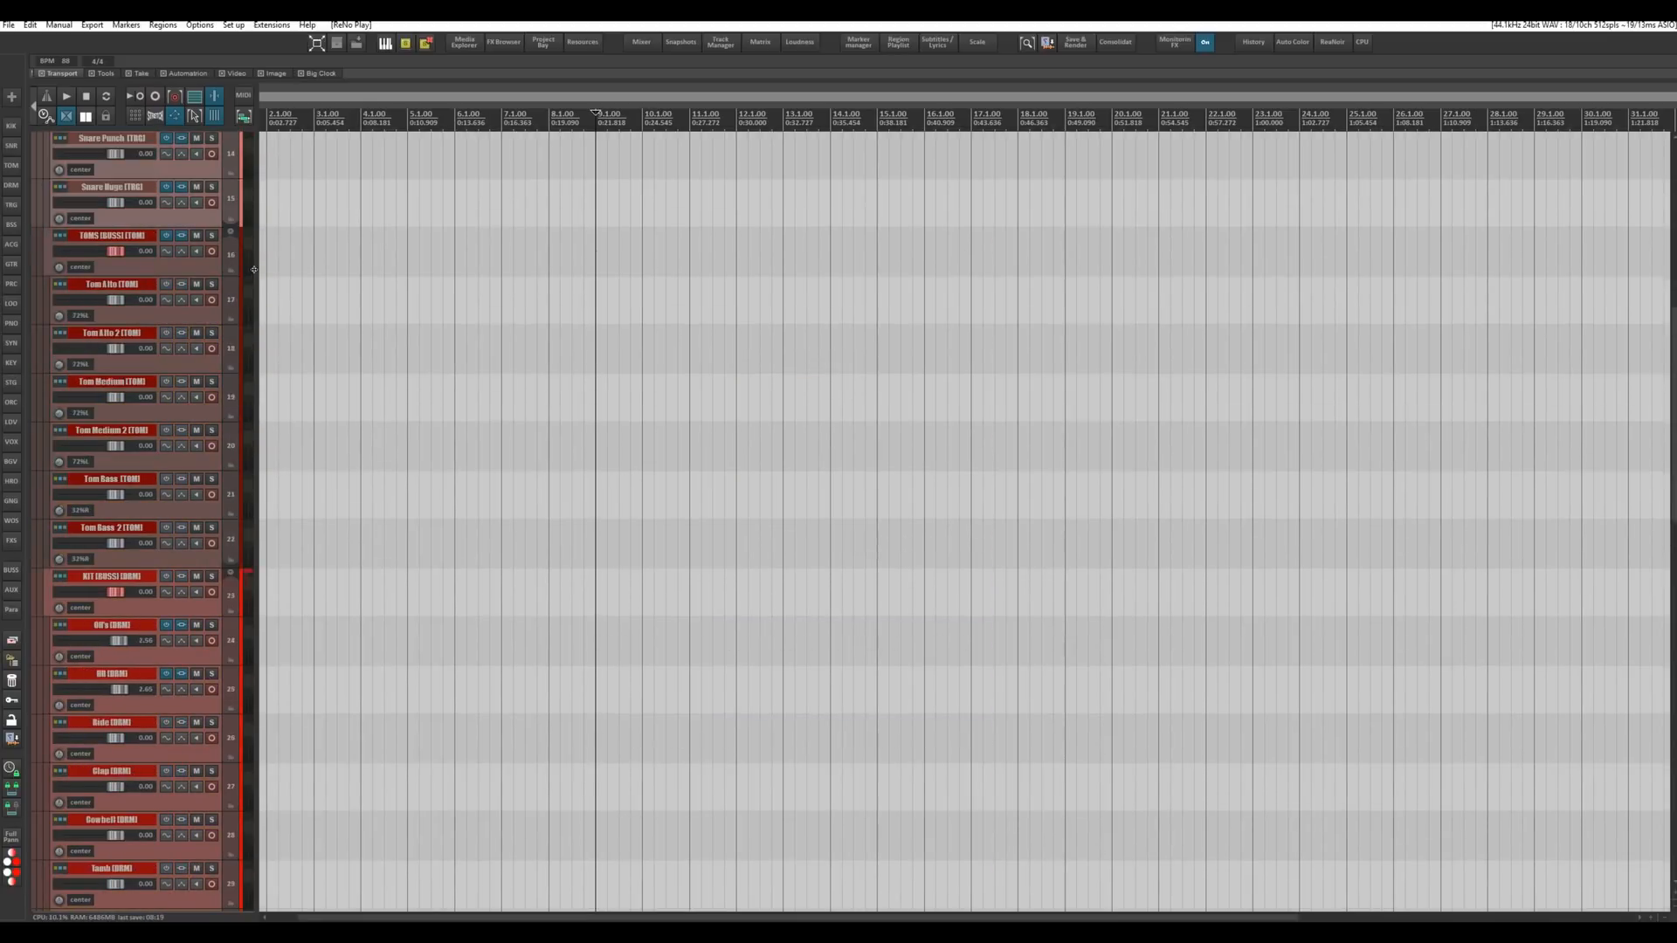
scroll(253, 269, "up", 7)
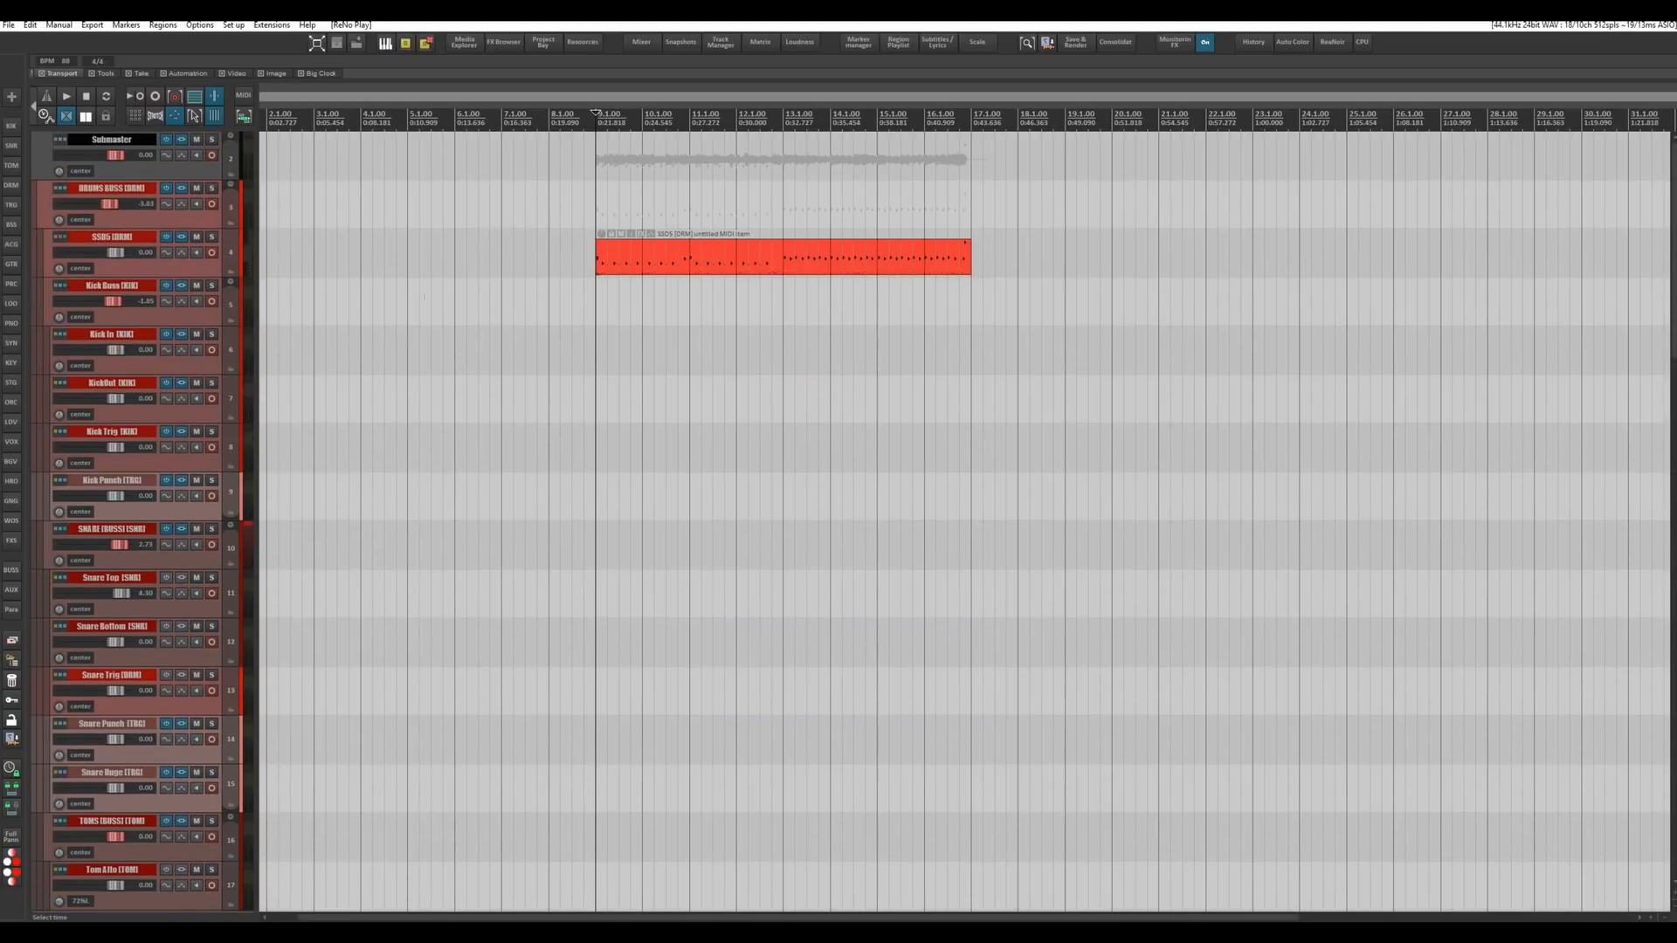
scroll(513, 317, "up", 5)
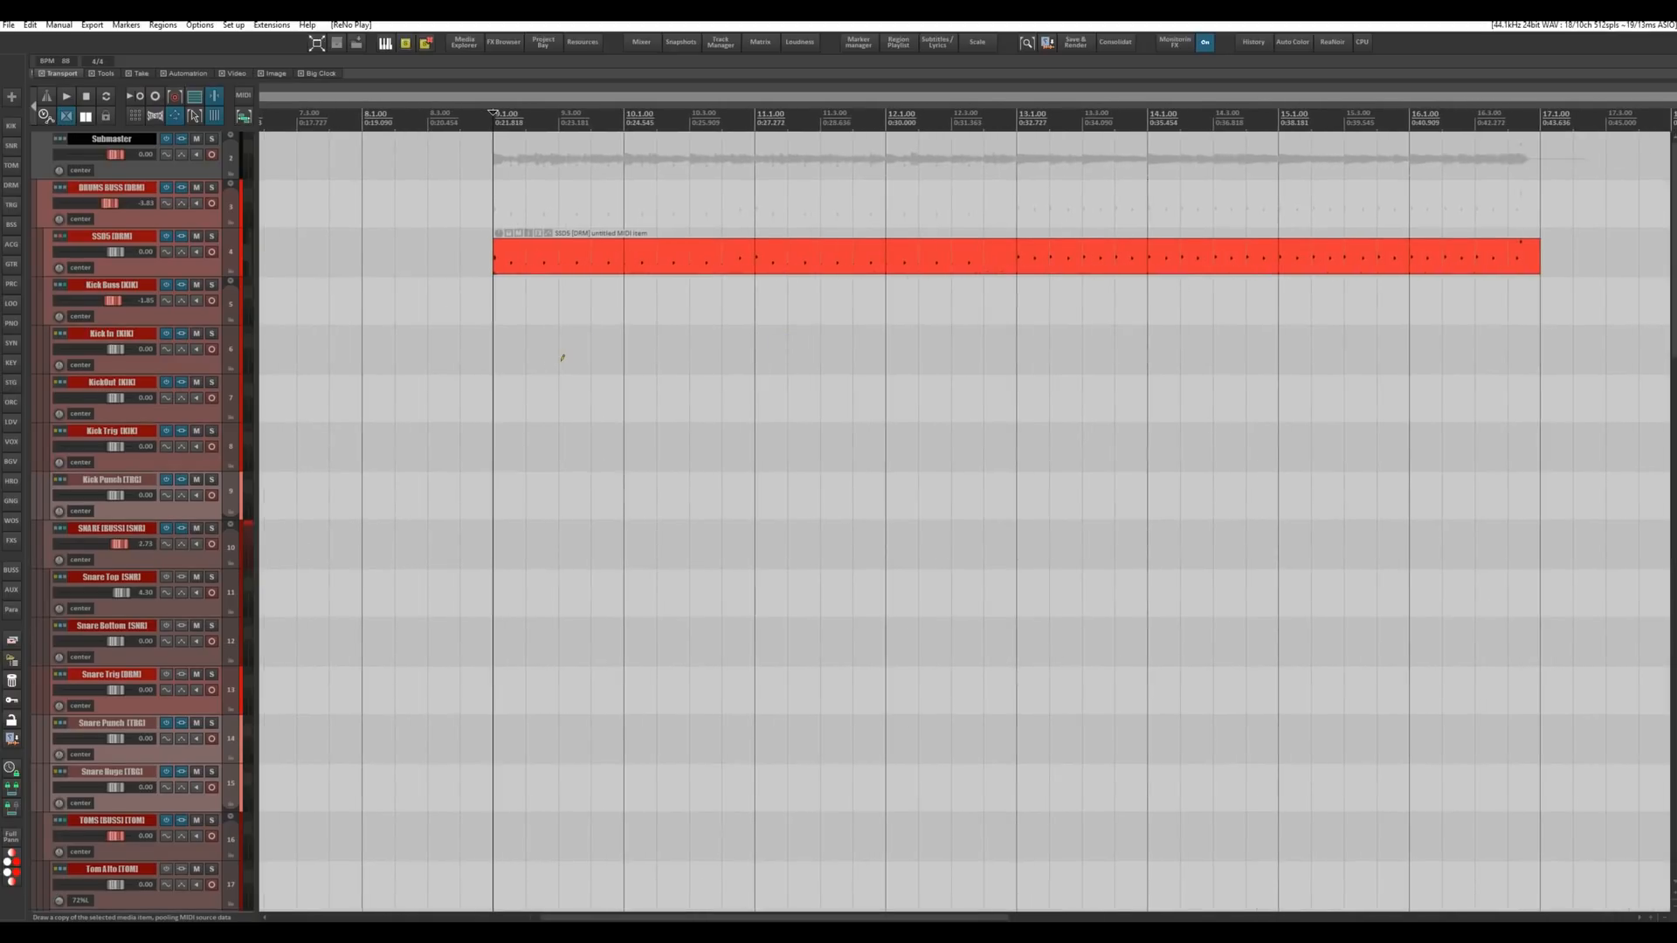
scroll(562, 357, "down", 2)
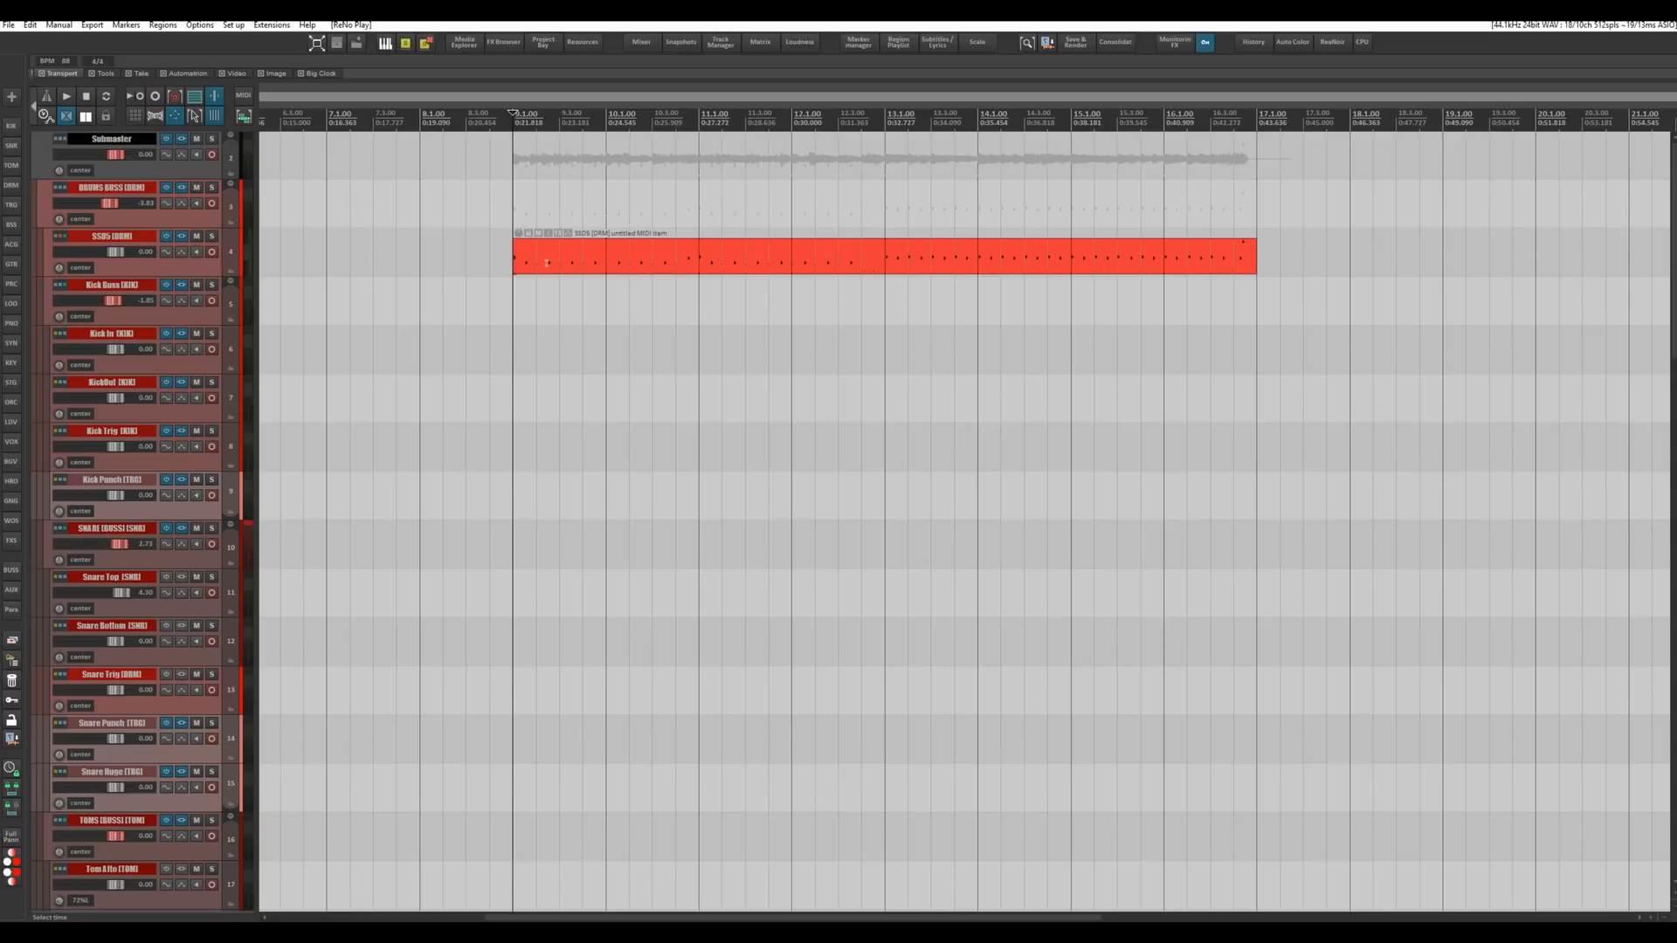
key("space")
double_click(595, 259)
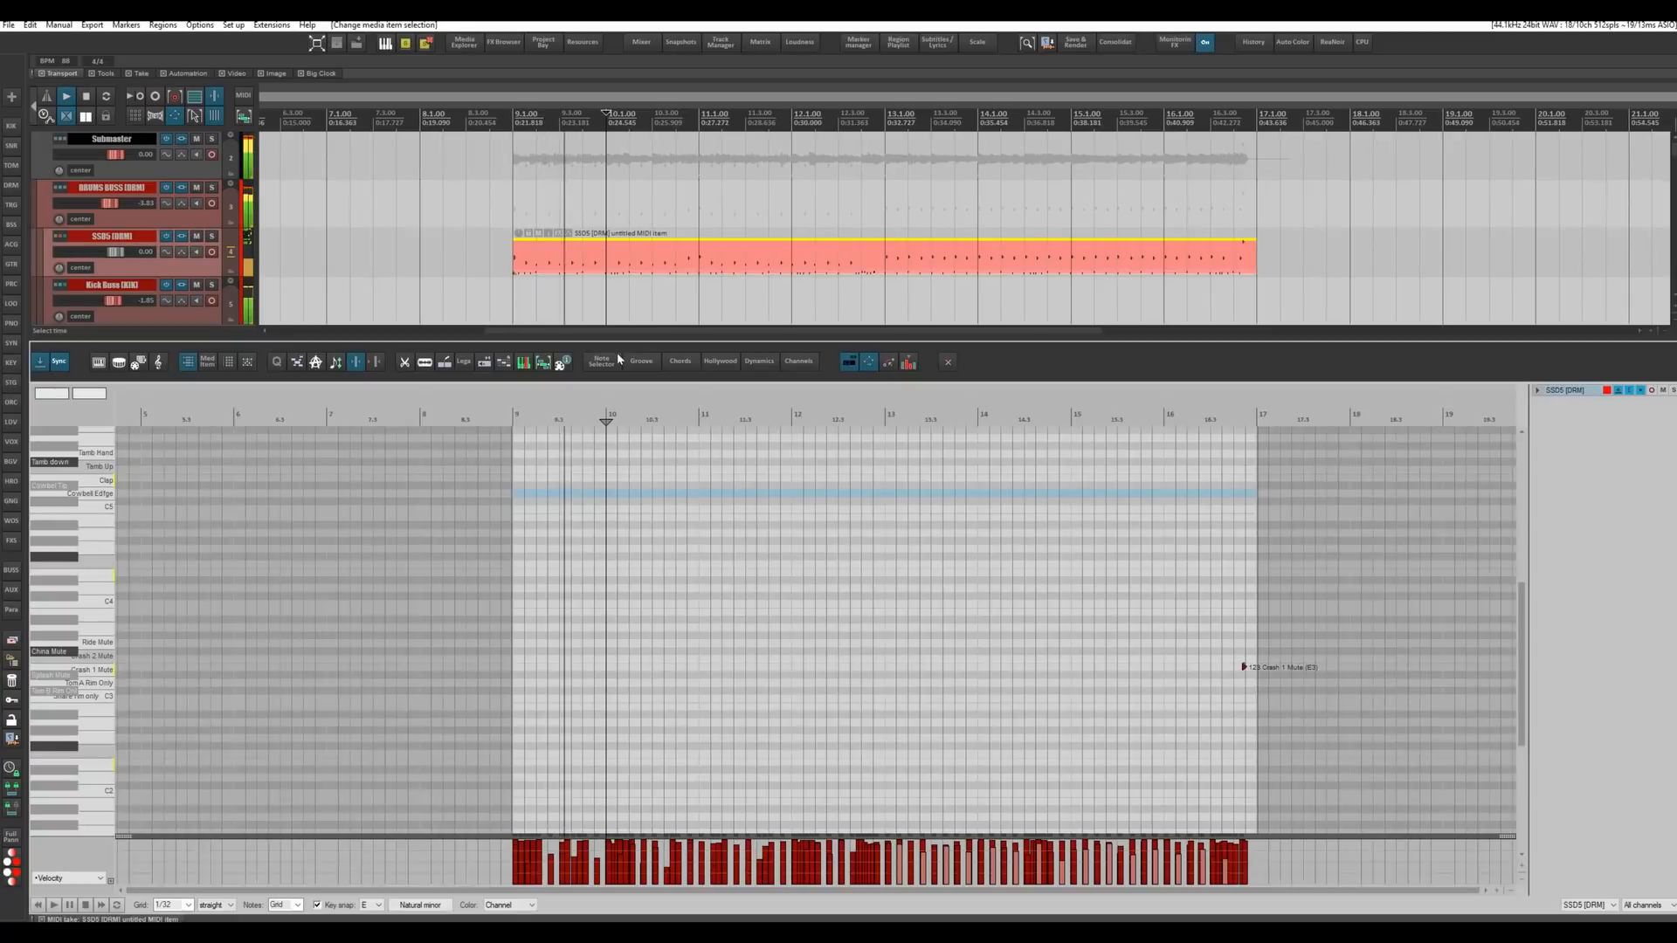
scroll(655, 621, "down", 2)
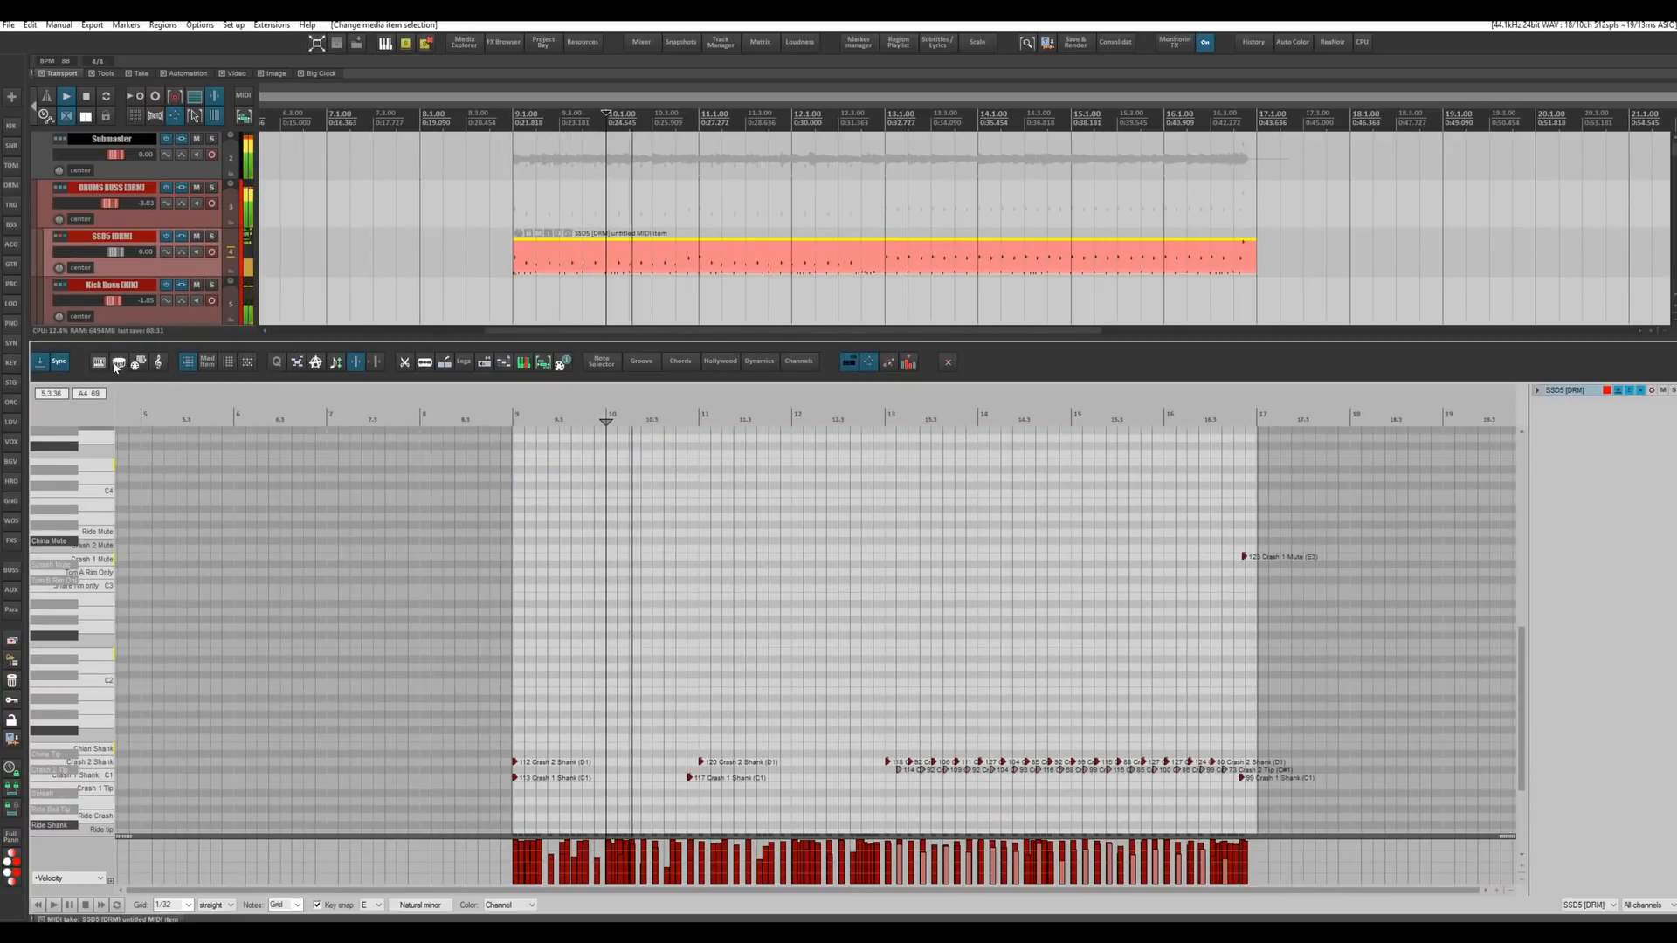
Switch the MIDI editor to the custom drums mode, examine the drum notes and stop playback.
left_click(117, 363)
scroll(740, 622, "up", 3)
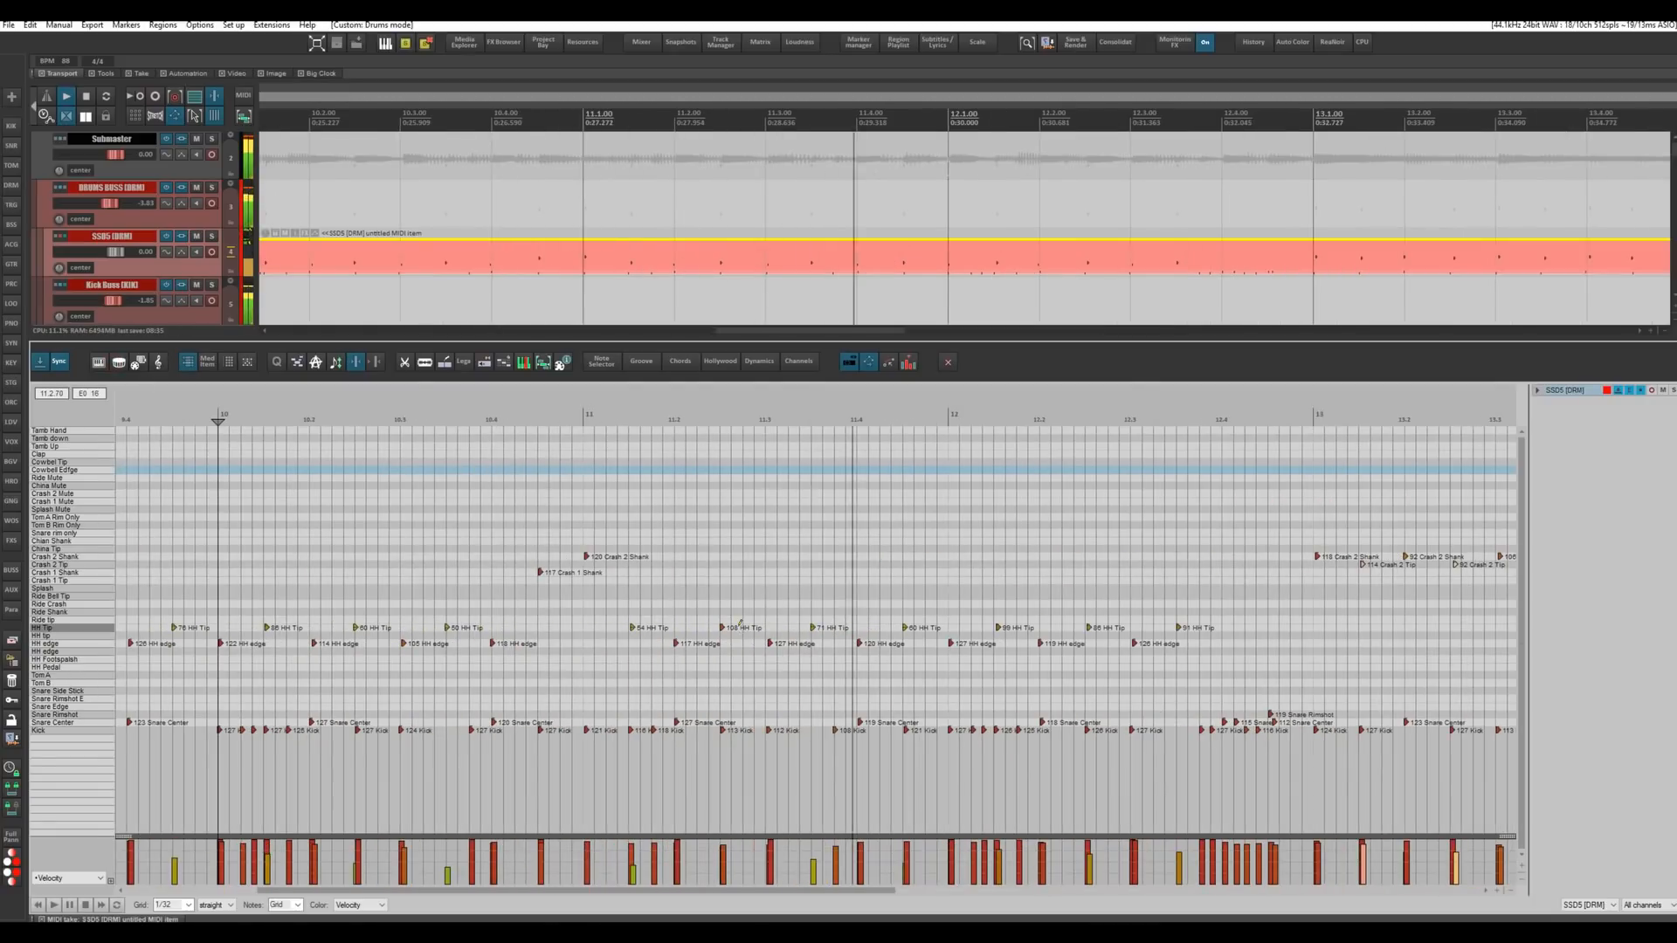
key("space")
scroll(625, 652, "down", 2)
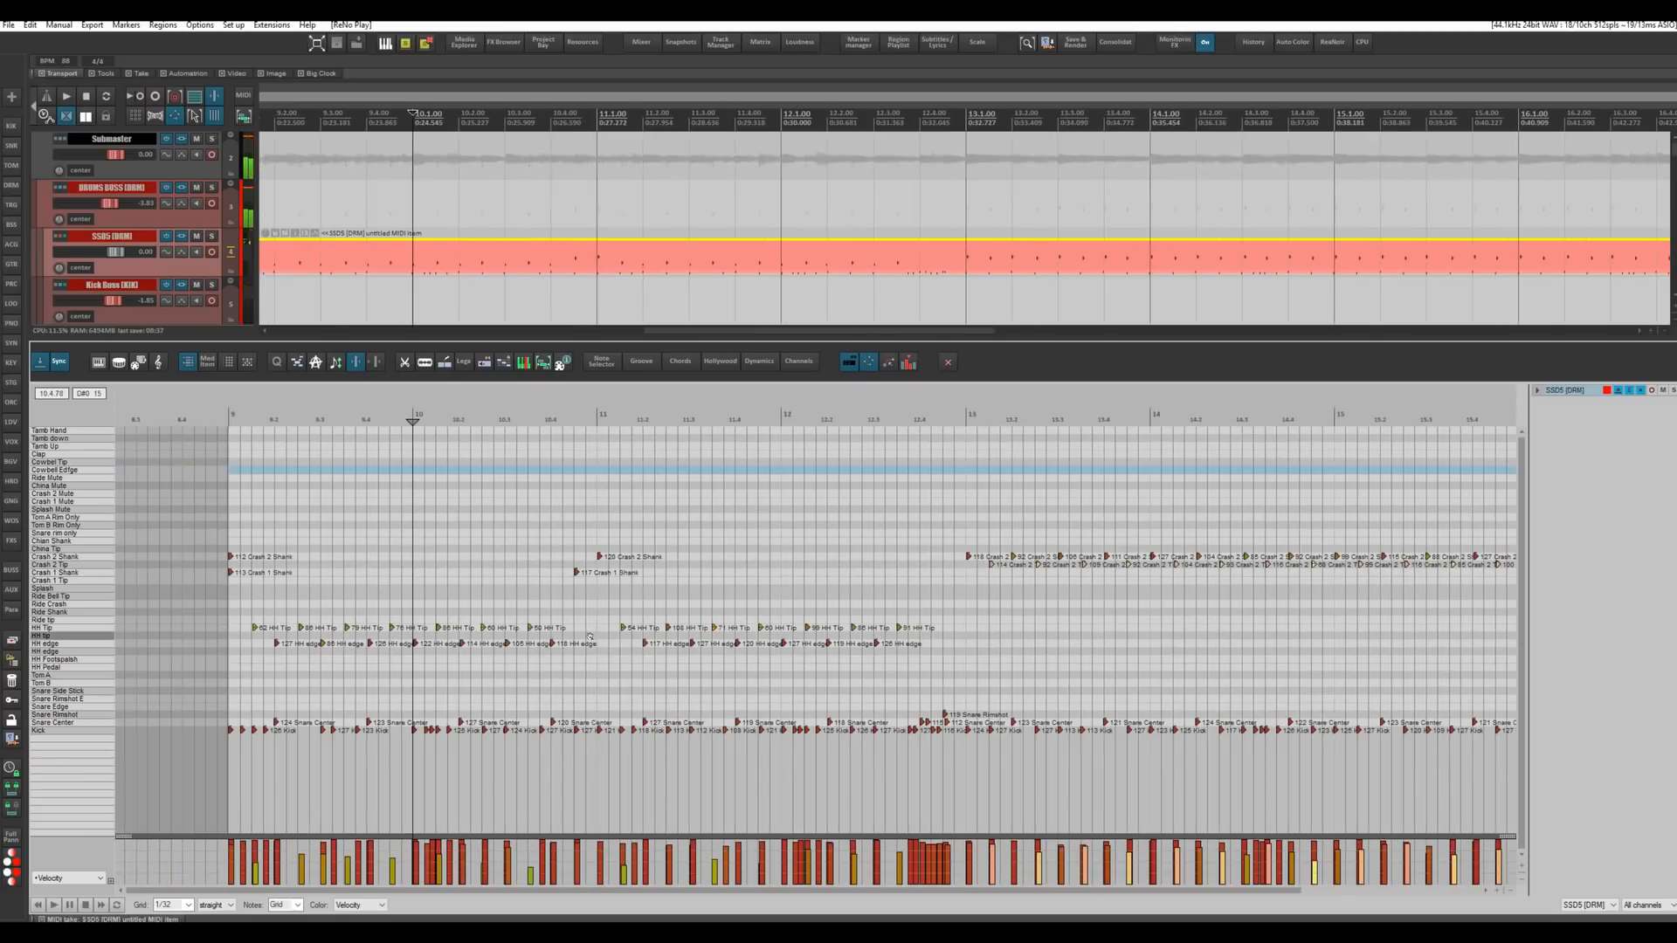
Play the drum MIDI from just before bar 9, following the notes into bar 13, and close the MIDI editor.
scroll(615, 633, "left", 2)
scroll(443, 541, "up", 2)
left_click_drag(443, 541, 600, 536)
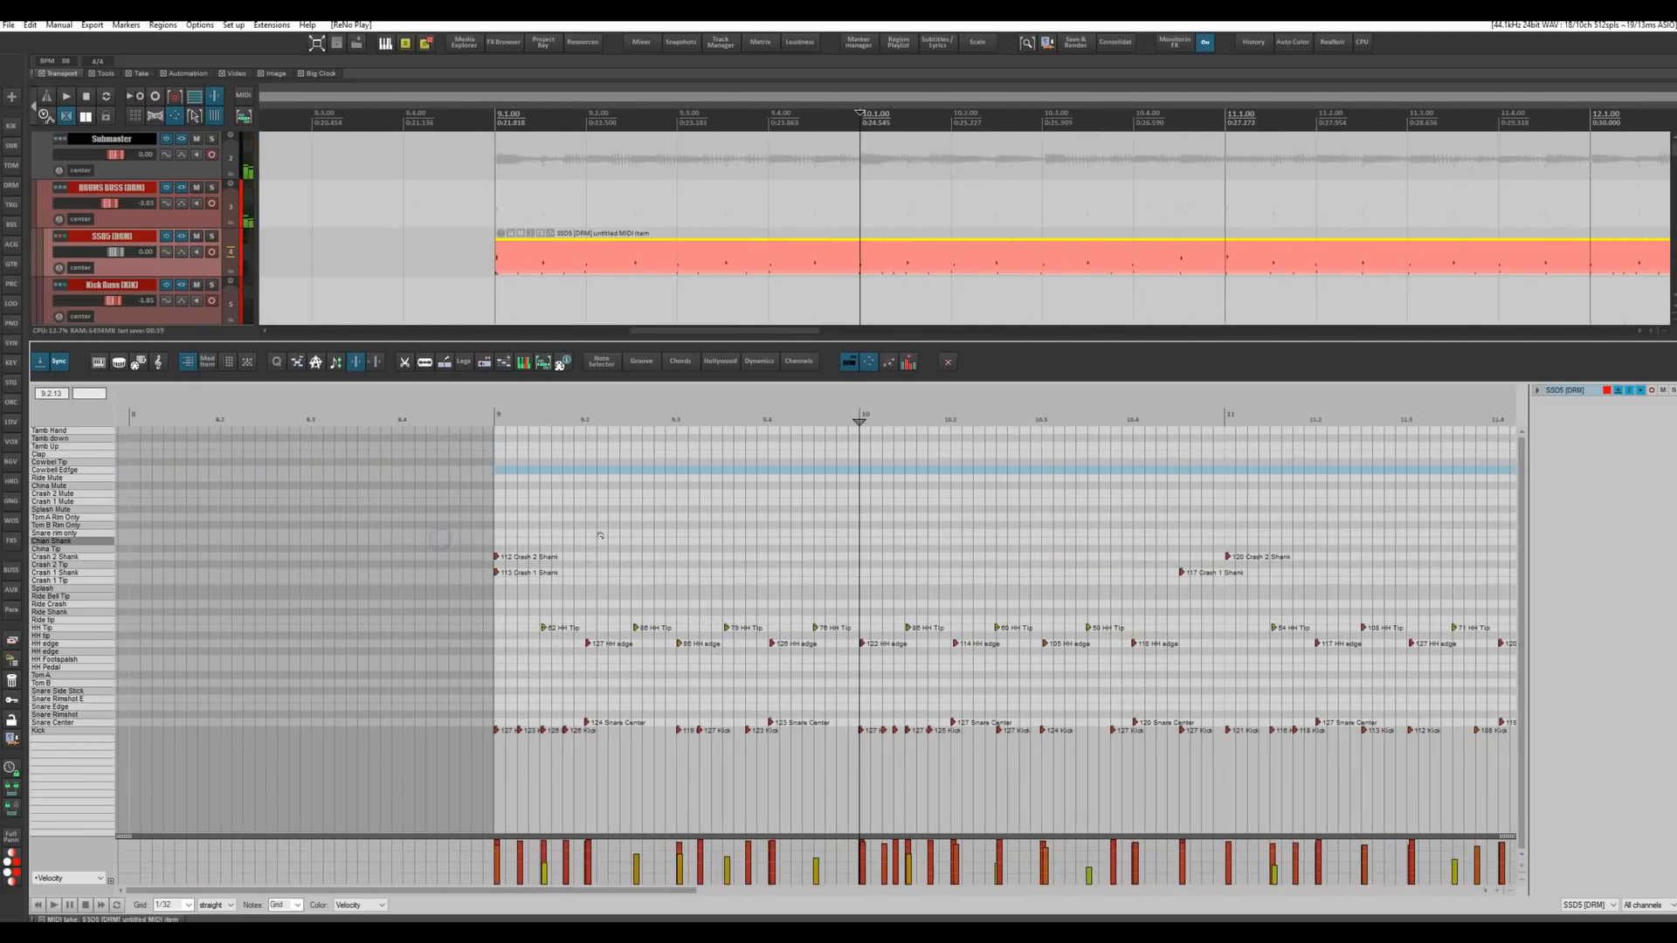
left_click(486, 411)
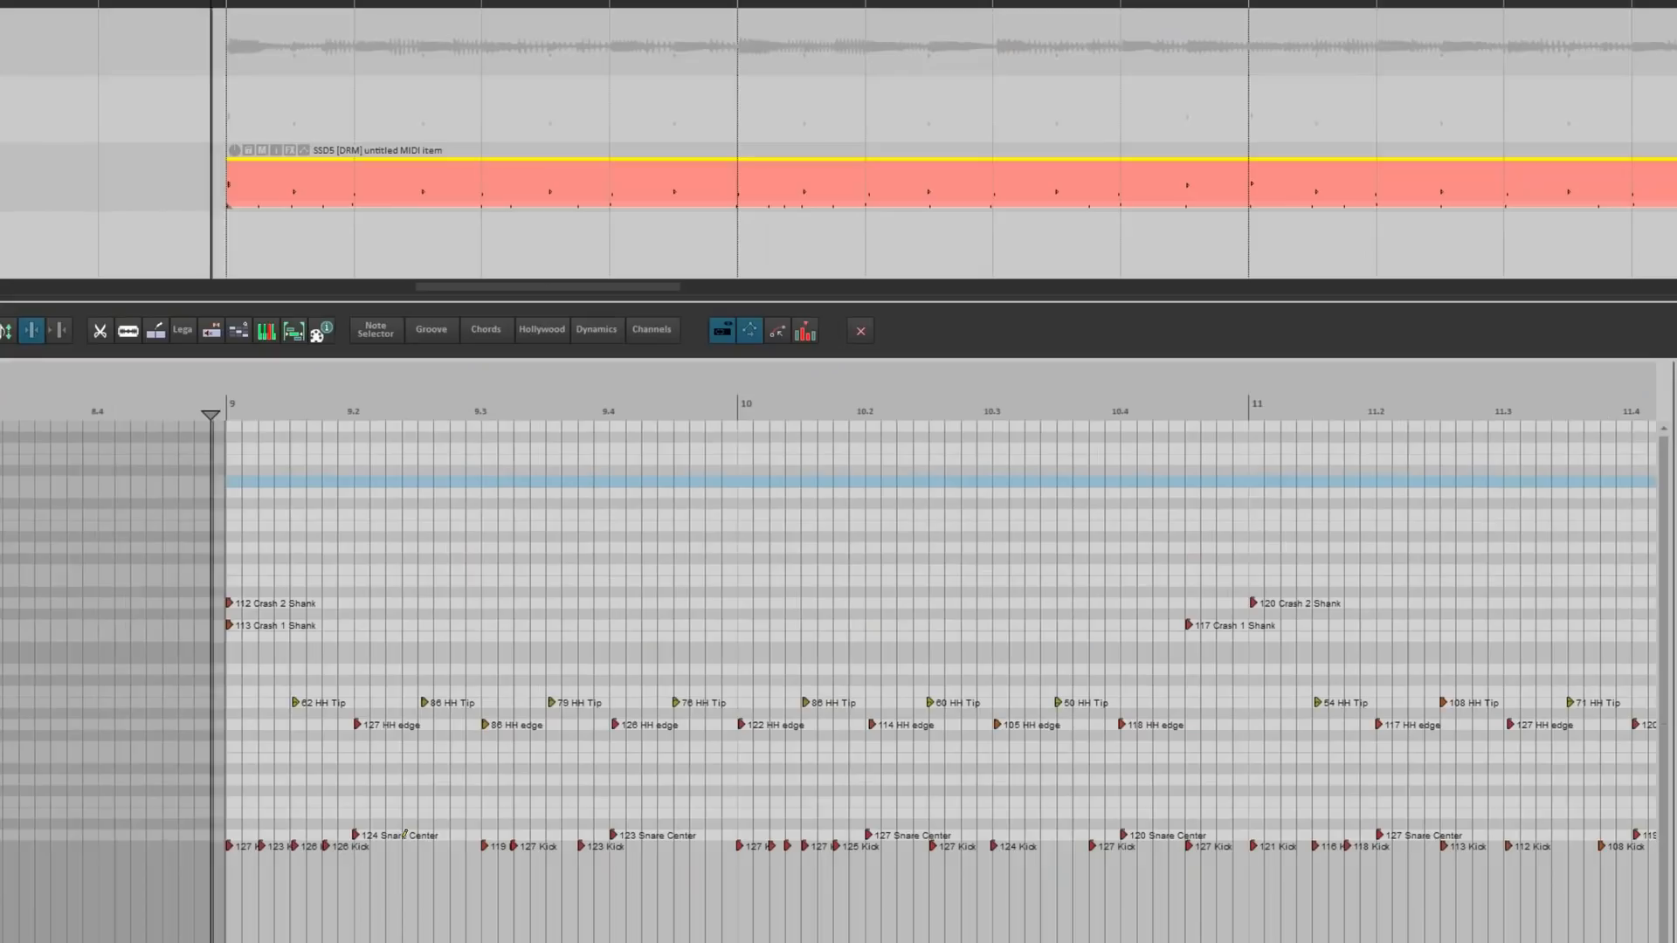
key("space")
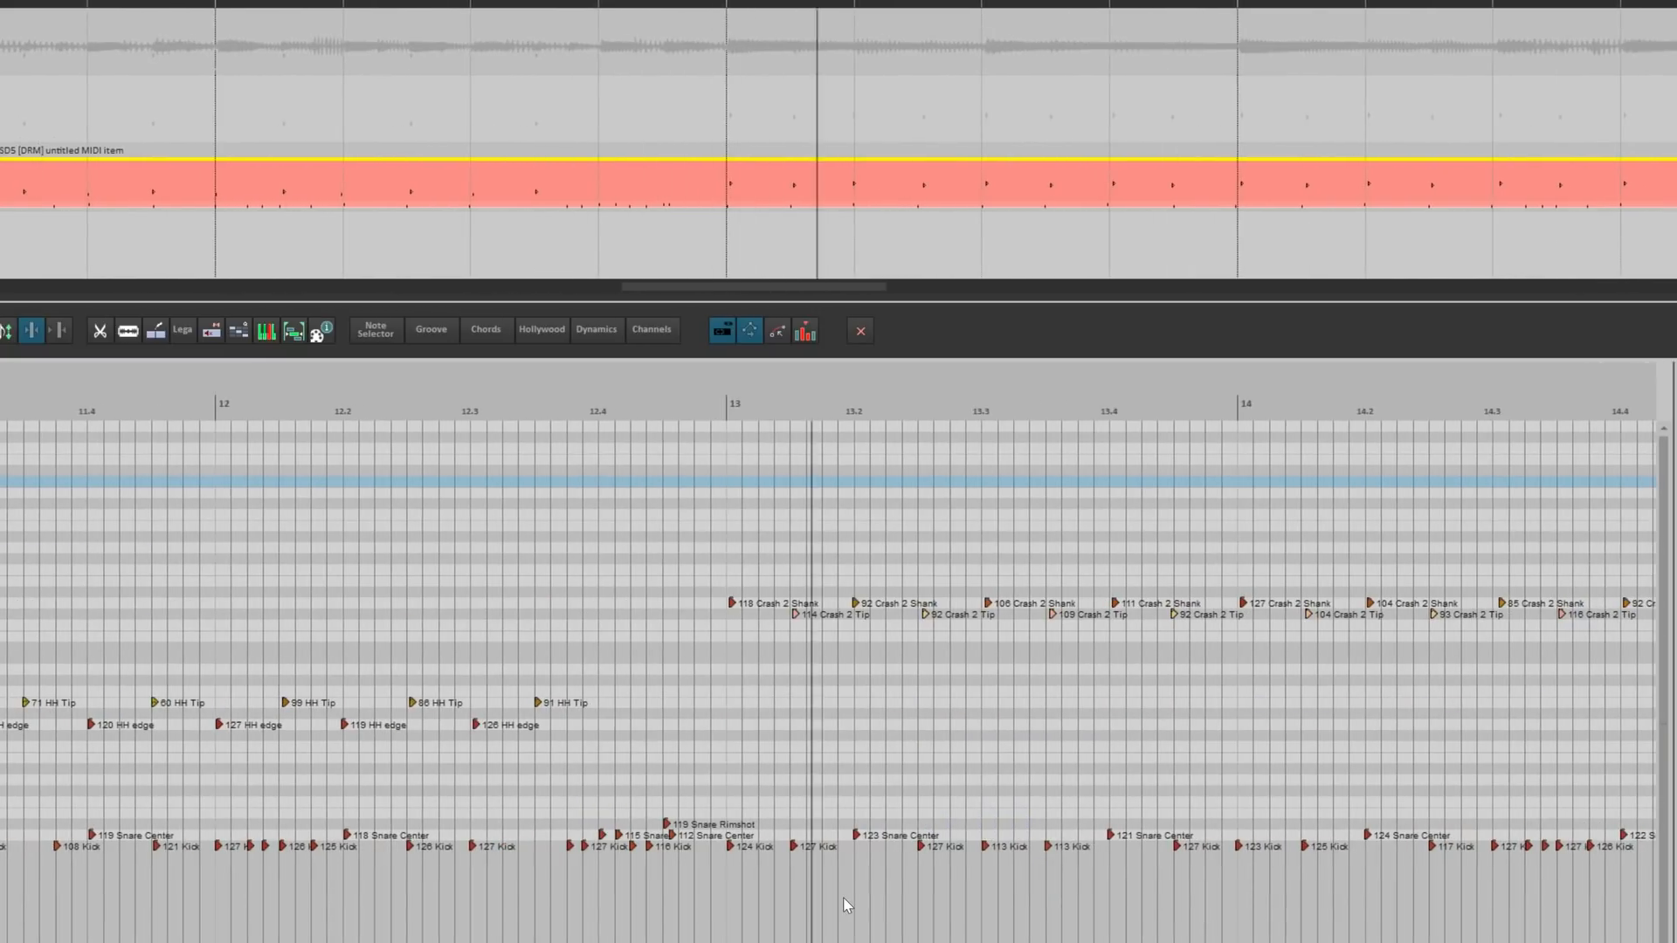
key("space")
left_click(858, 332)
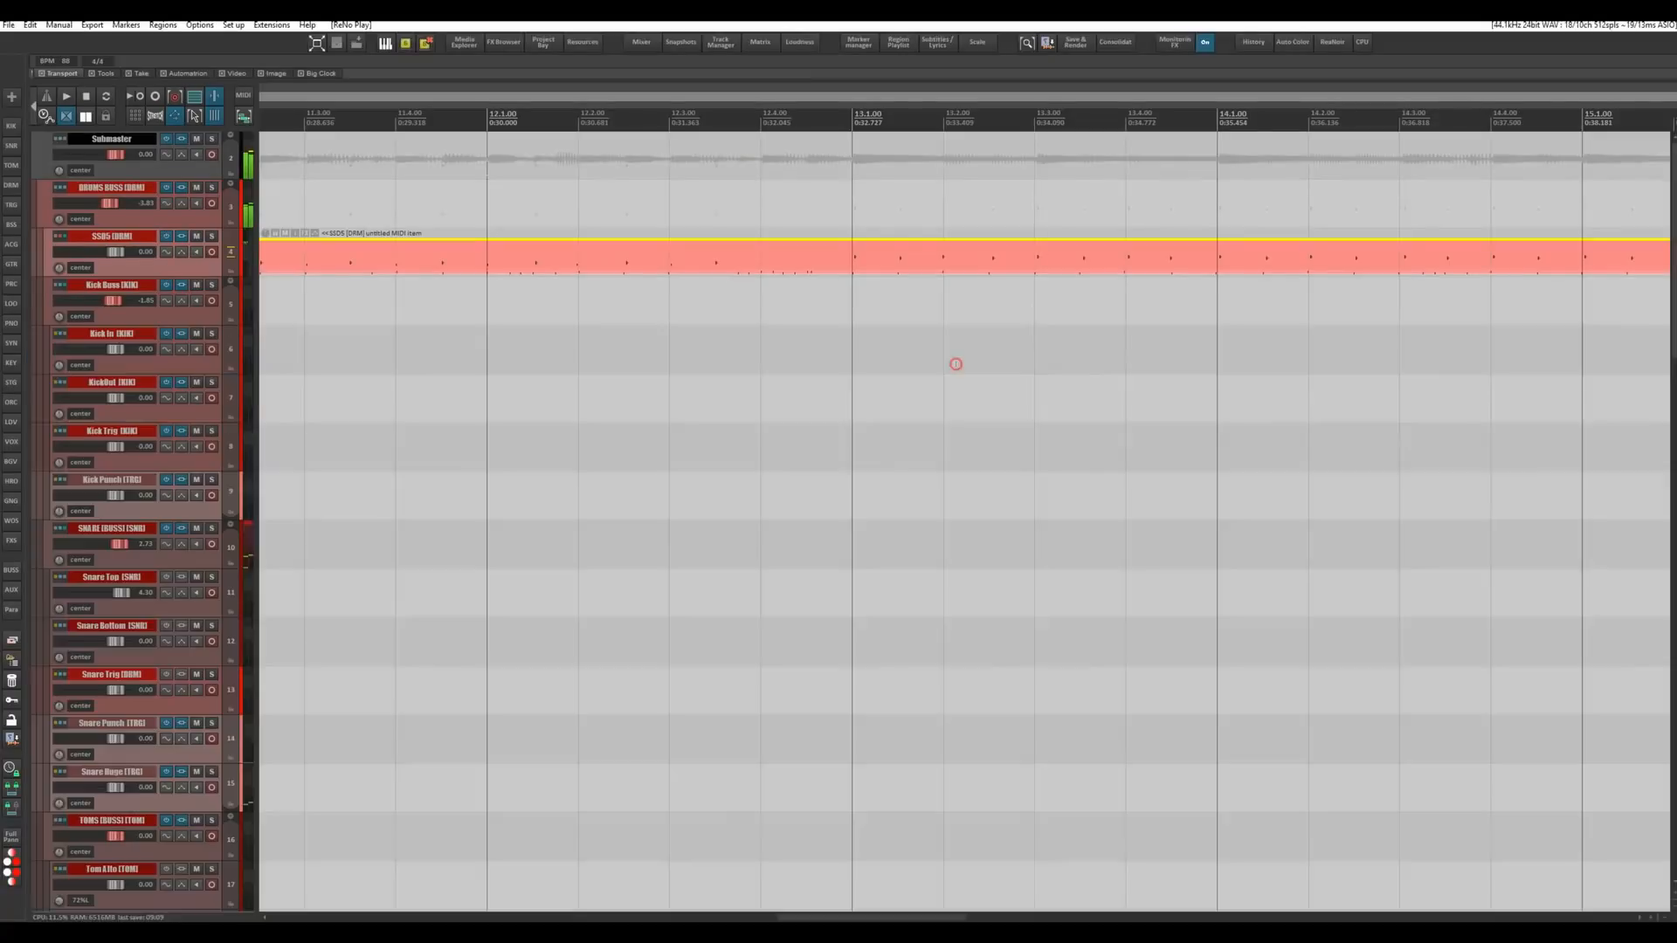
Mute the four Disto and Crunch guitars, and enable the effects on GTR PM1 and GTR PM2 and unmute both.
scroll(898, 404, "down", 5)
scroll(732, 421, "down", 3)
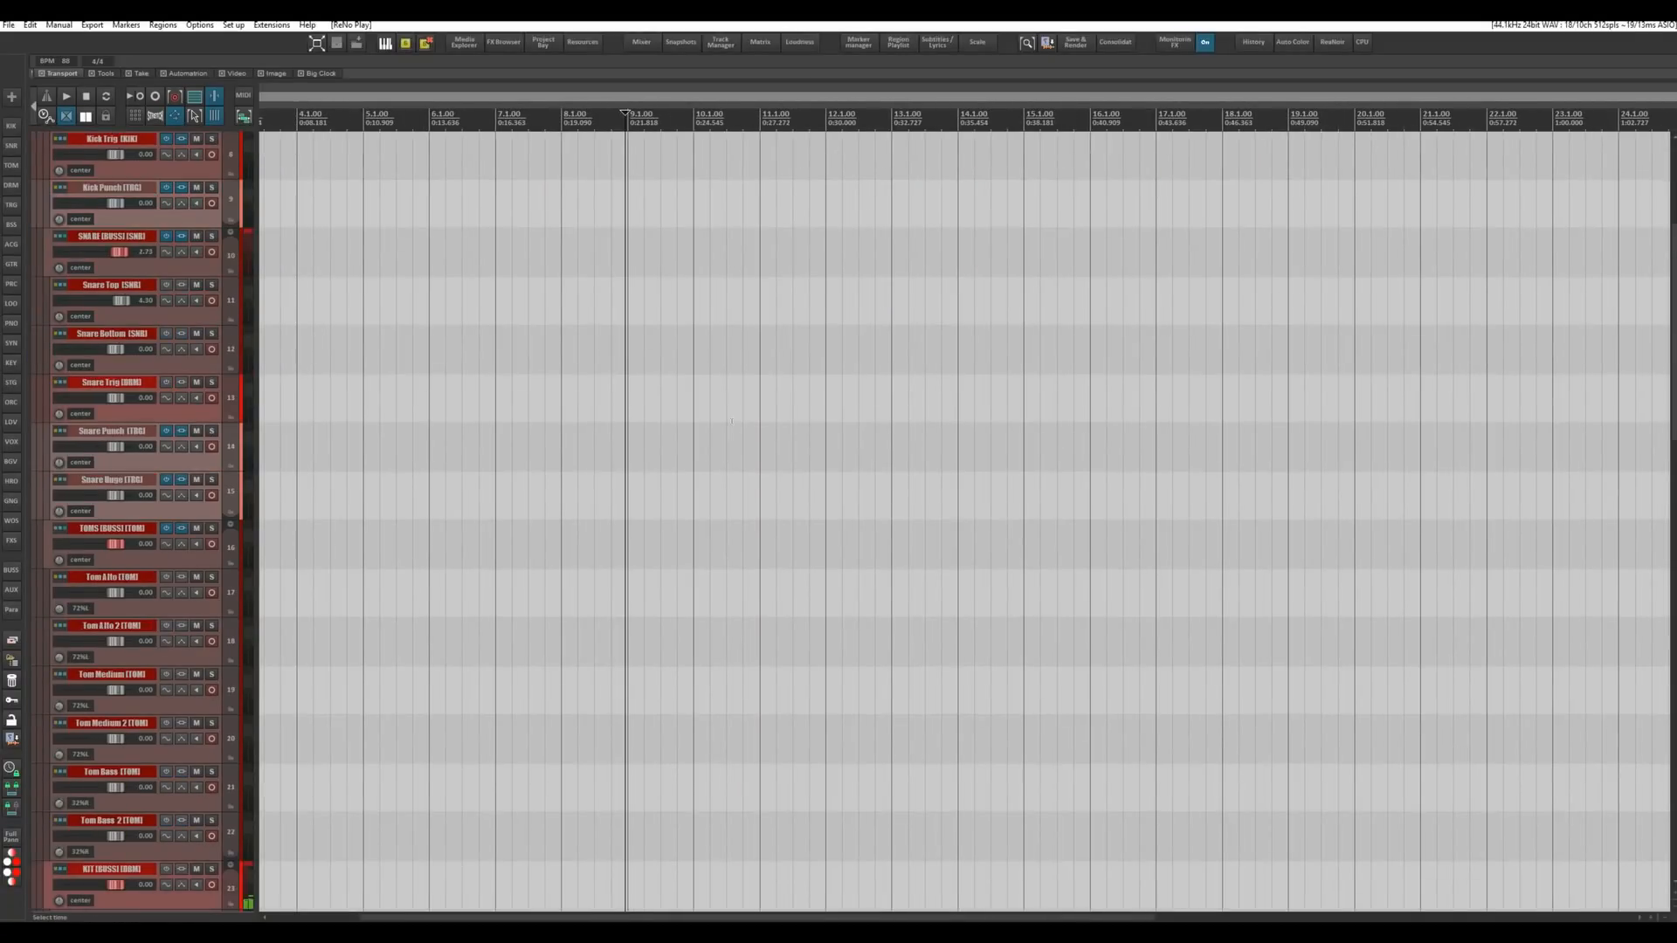
scroll(732, 421, "down", 10)
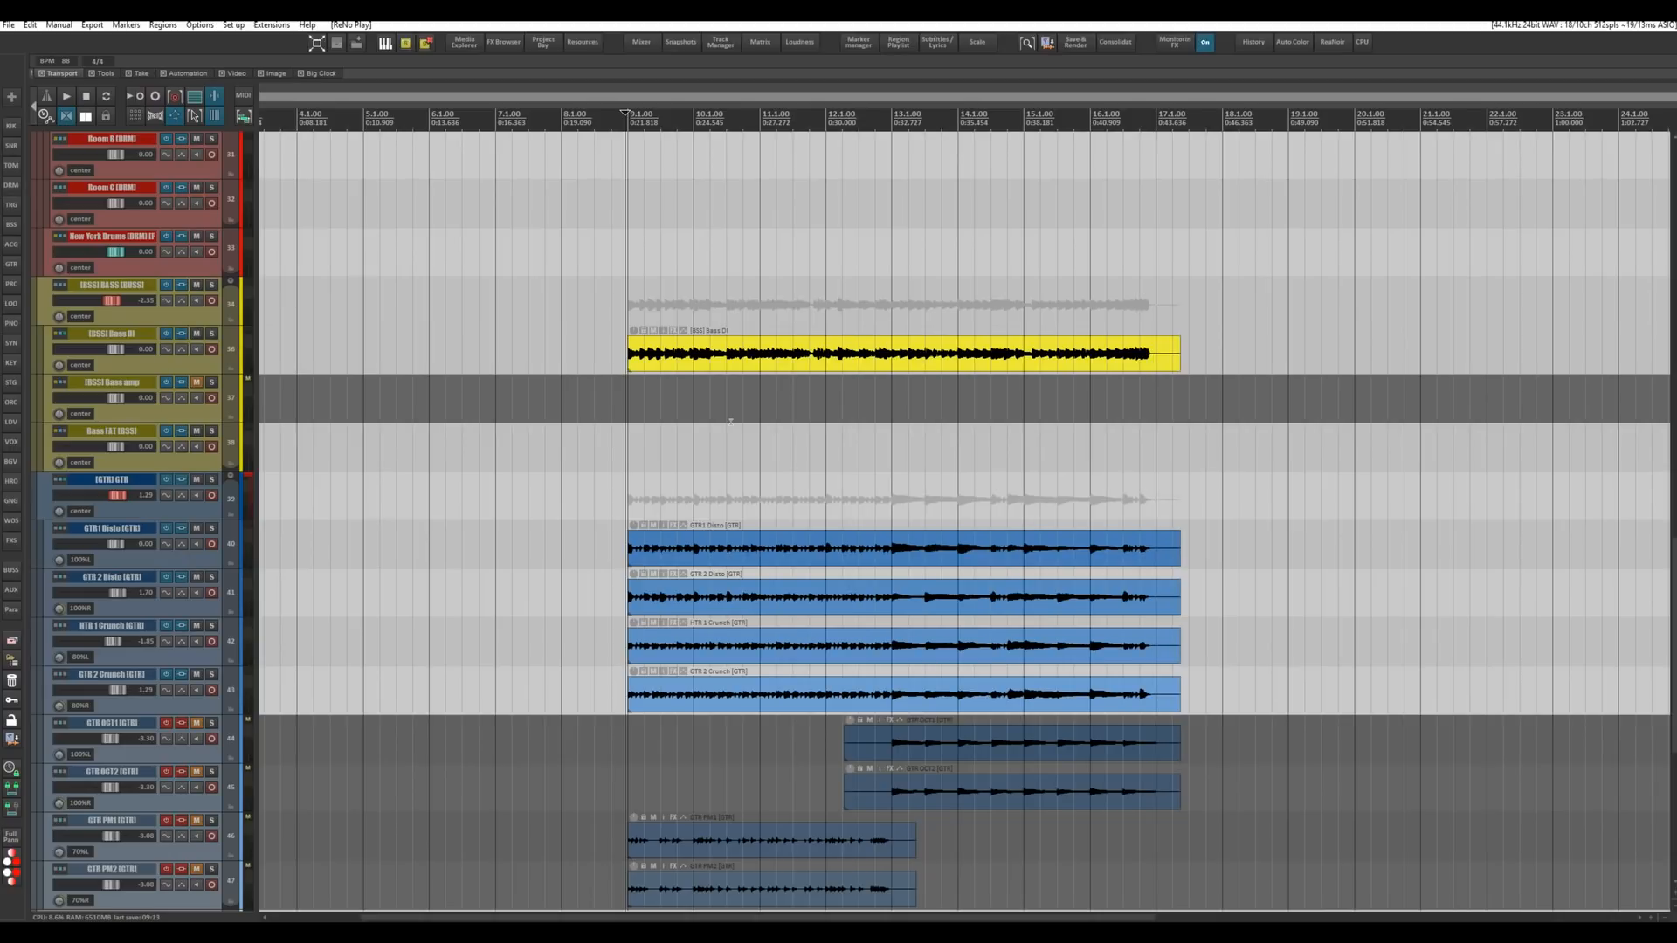
scroll(730, 421, "down", 3)
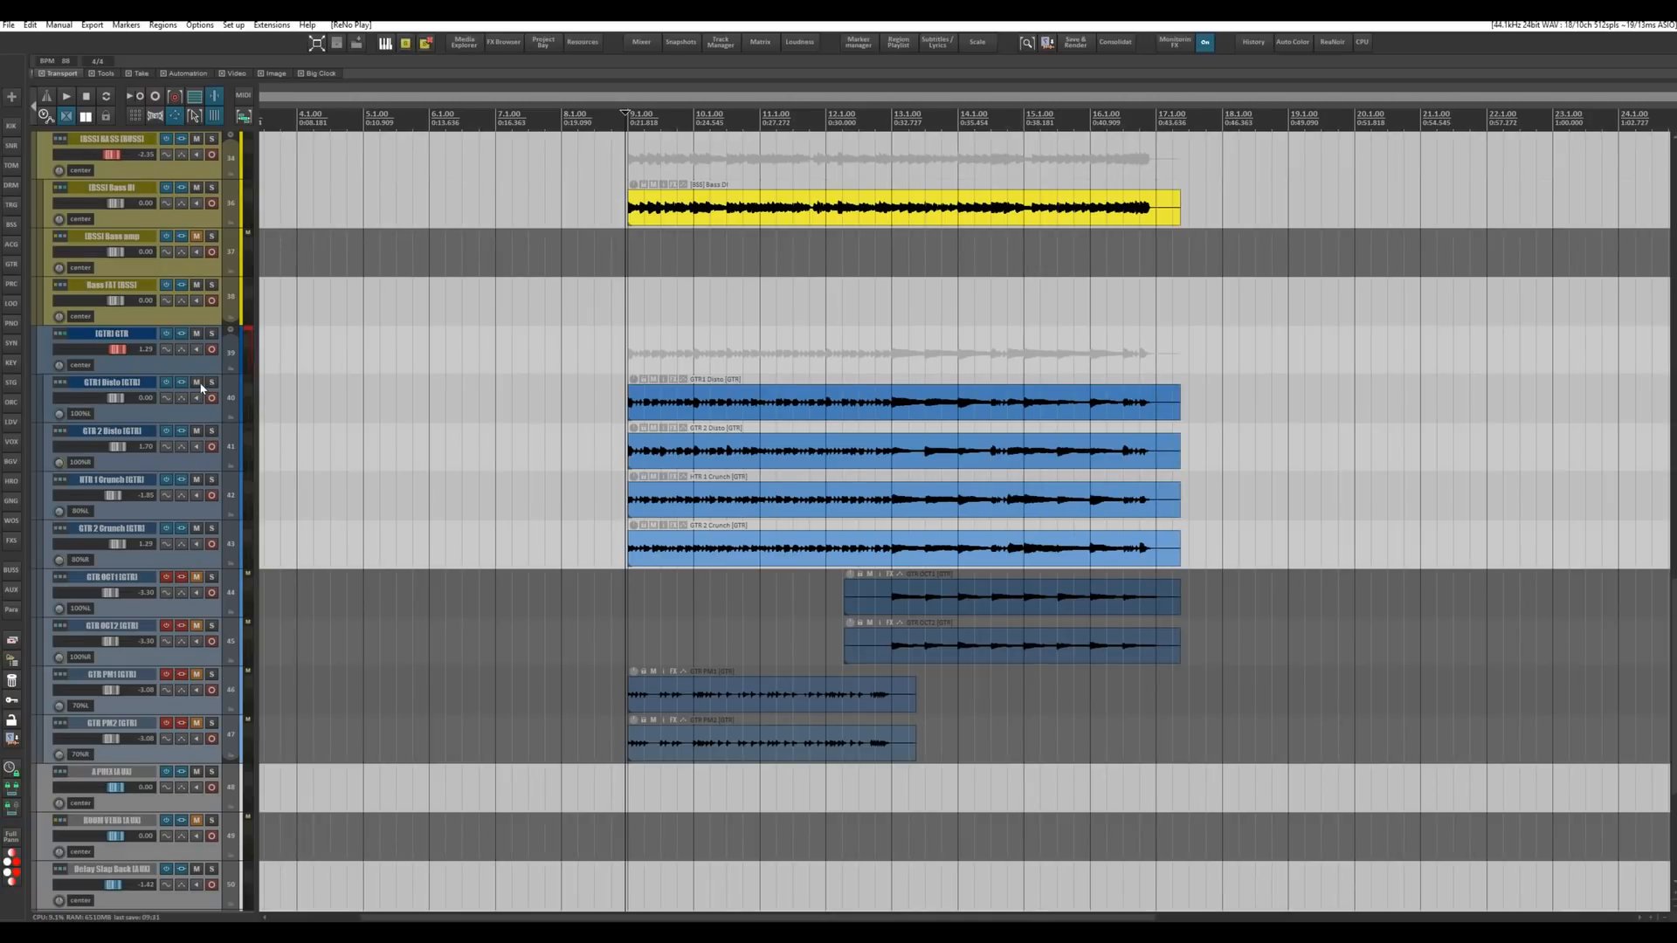
left_click_drag(196, 382, 192, 678)
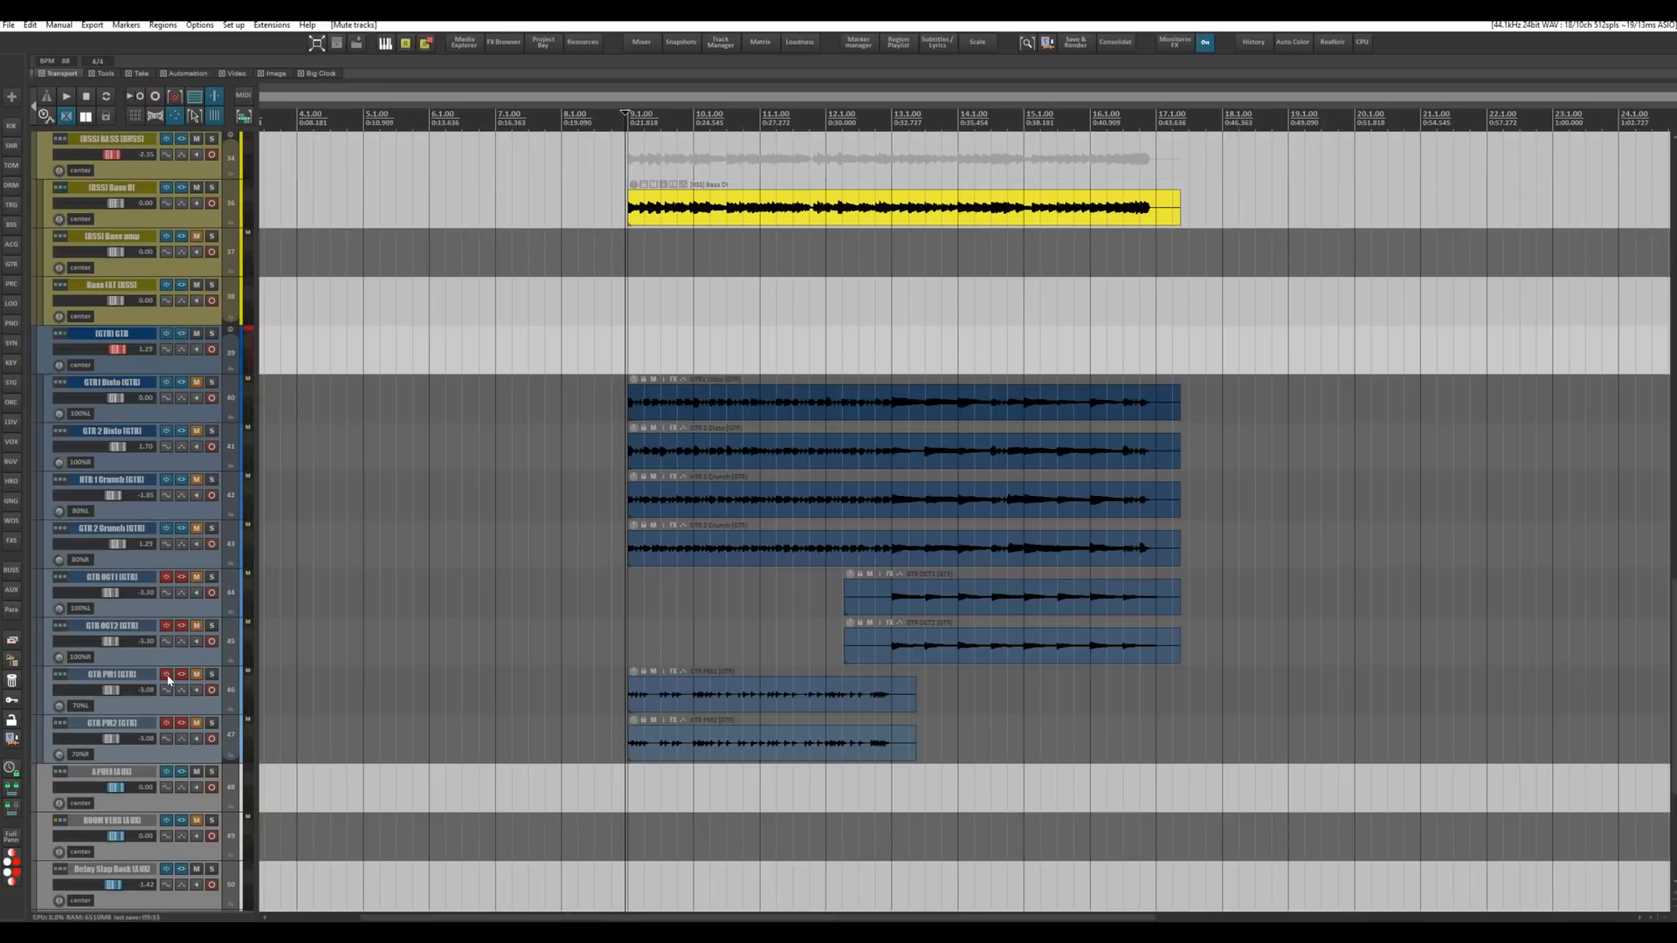
left_click(167, 675)
left_click(167, 723)
left_click_drag(197, 675, 197, 723)
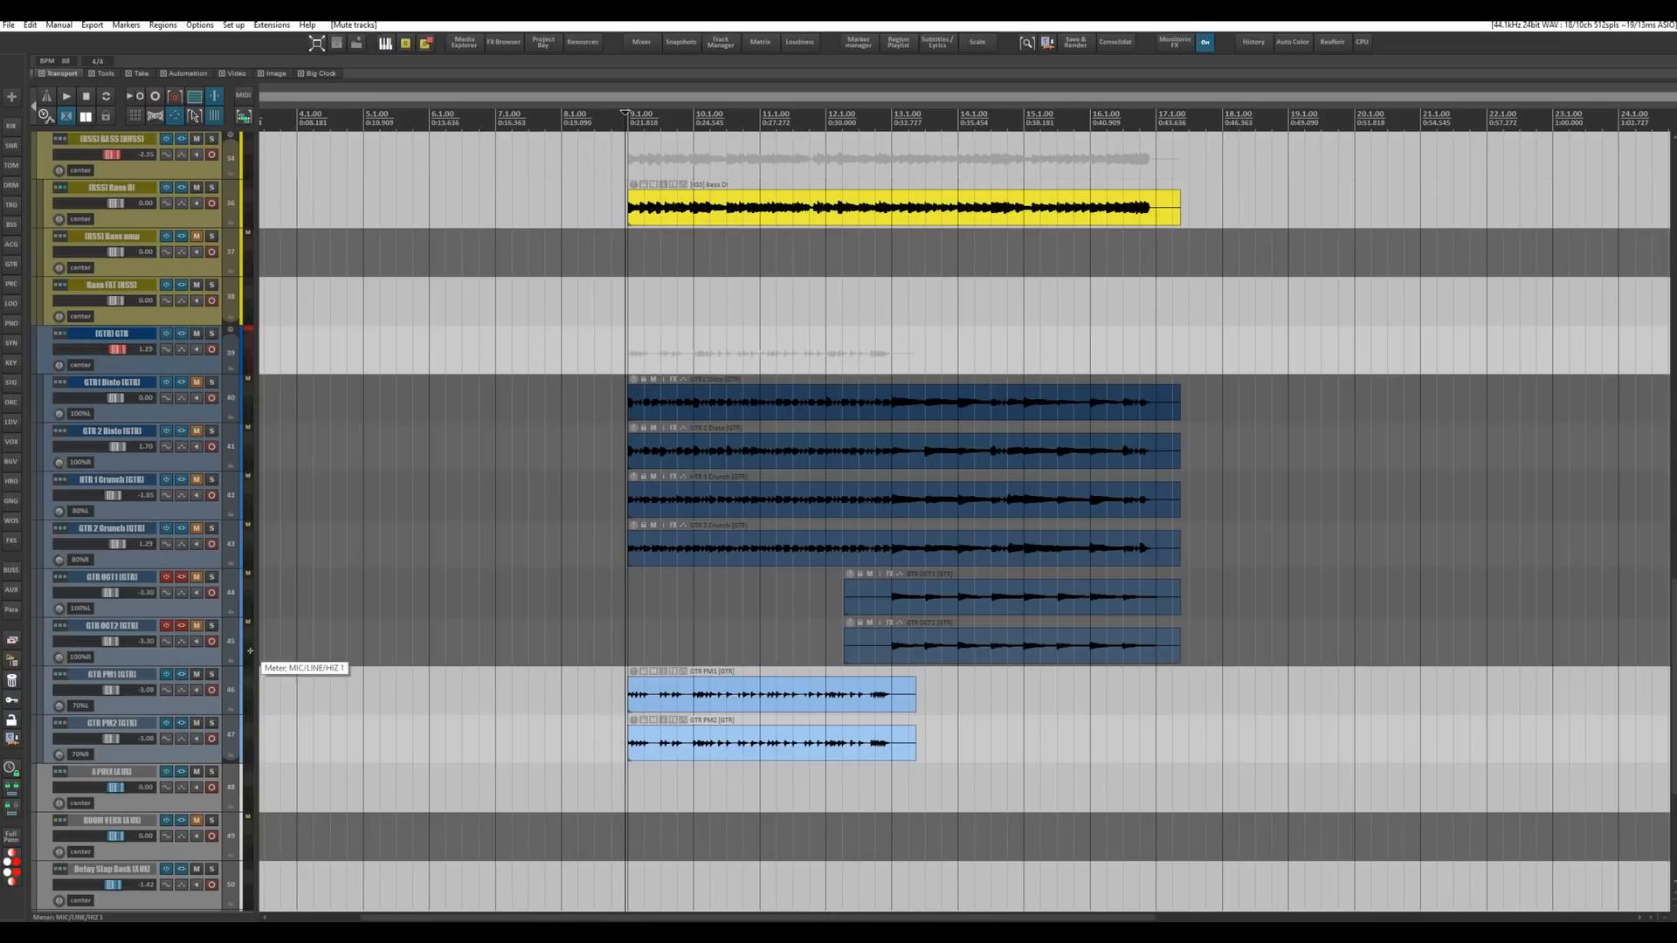
Solo GTR PM1 and GTR PM2, play them, and add the drum bus to the solo.
left_click(212, 723)
key("space")
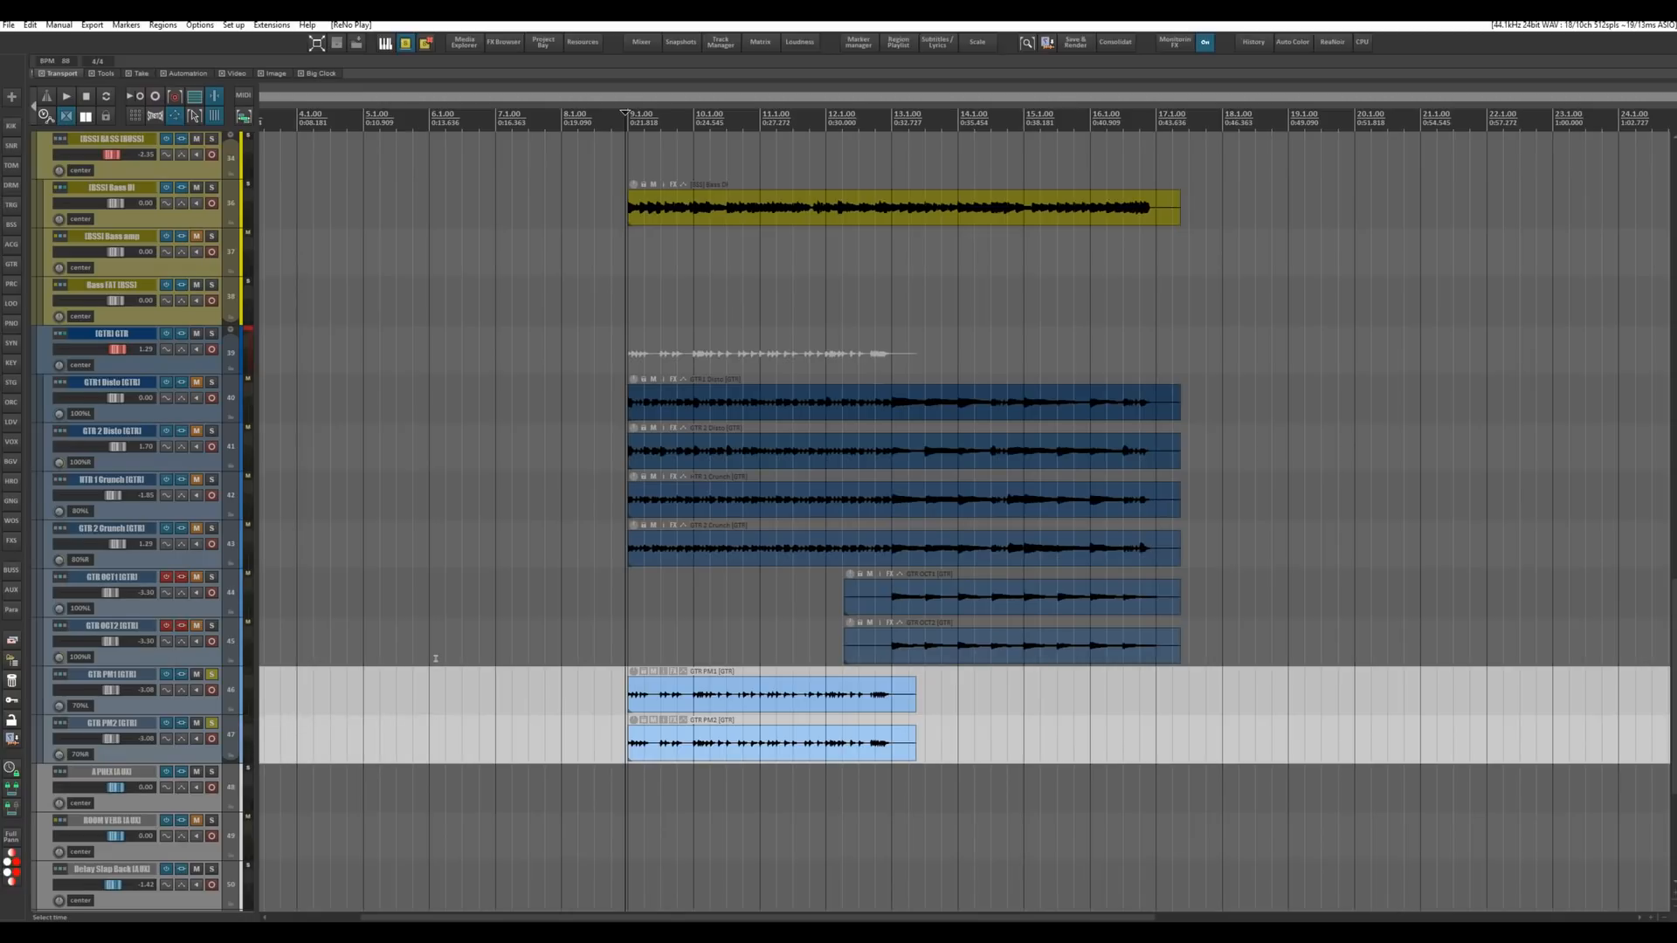
scroll(435, 657, "up", 1)
scroll(435, 658, "up", 2)
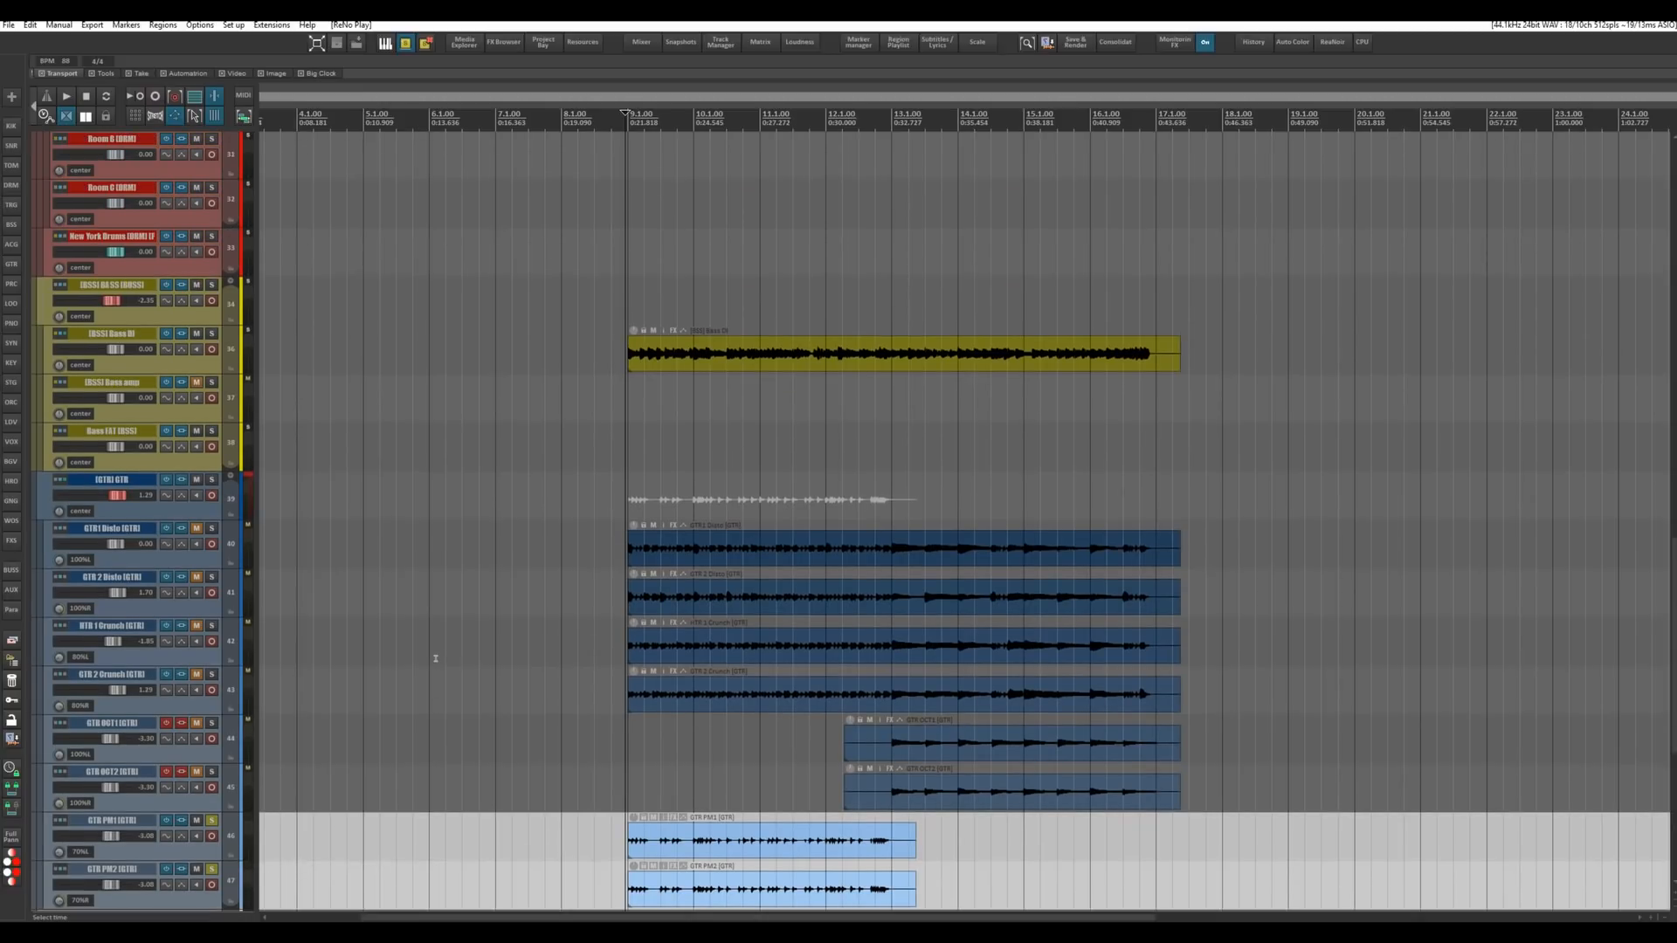
scroll(430, 633, "up", 20)
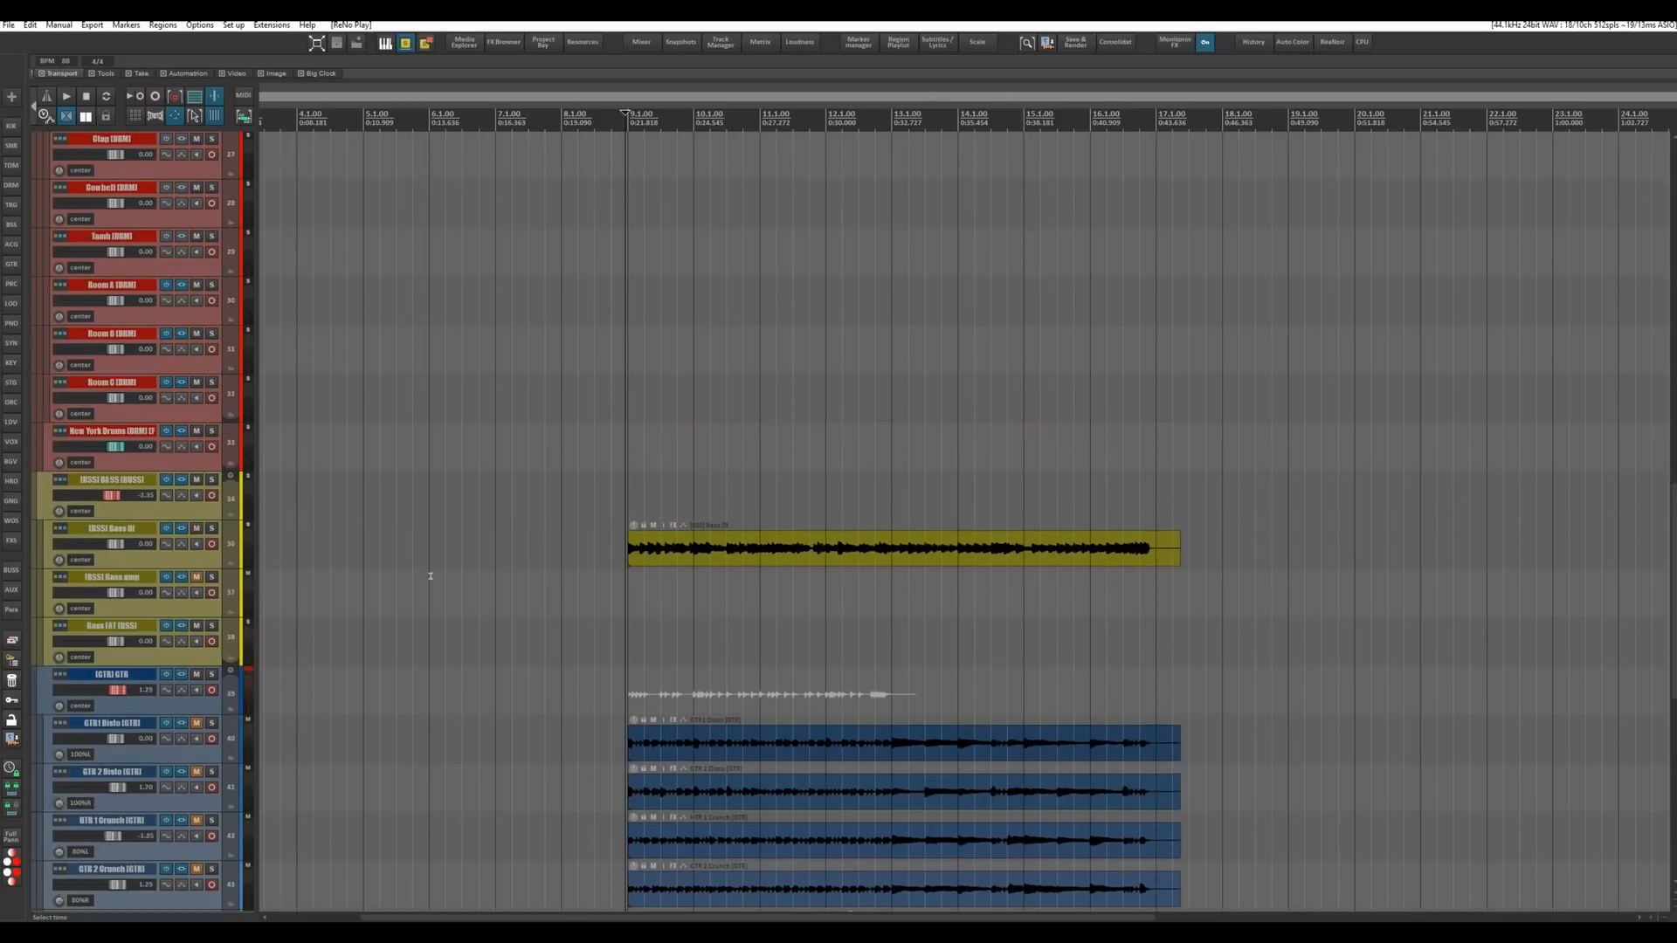
scroll(431, 575, "up", 7)
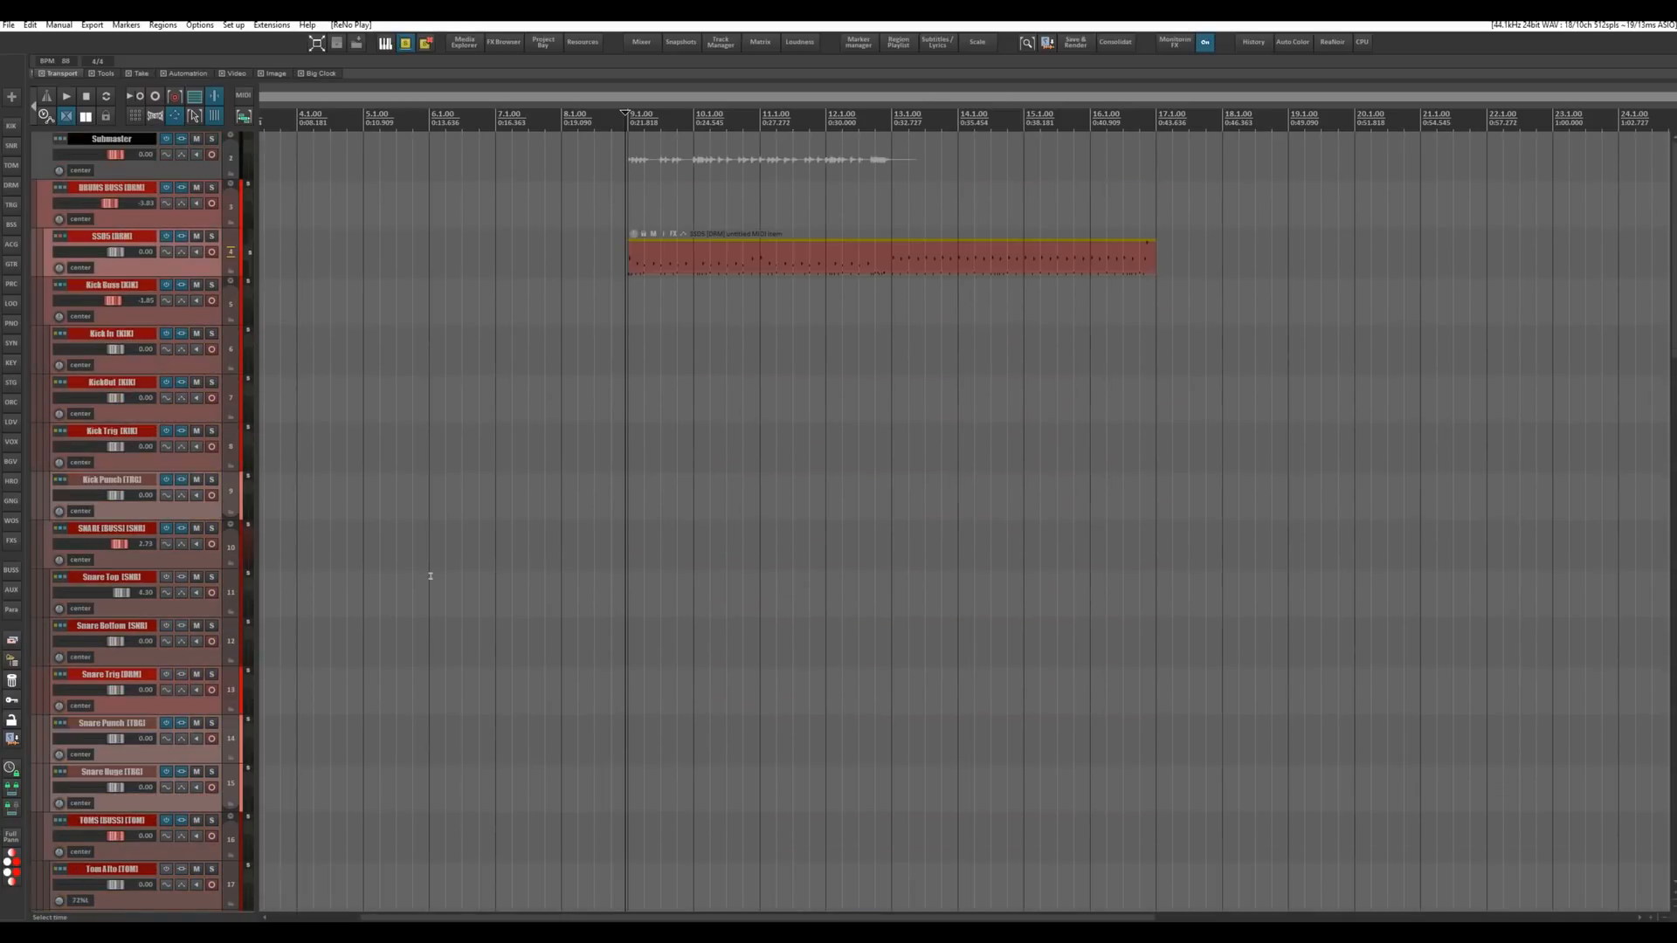
left_click(211, 188)
scroll(211, 188, "down", 20)
scroll(426, 636, "down", 12)
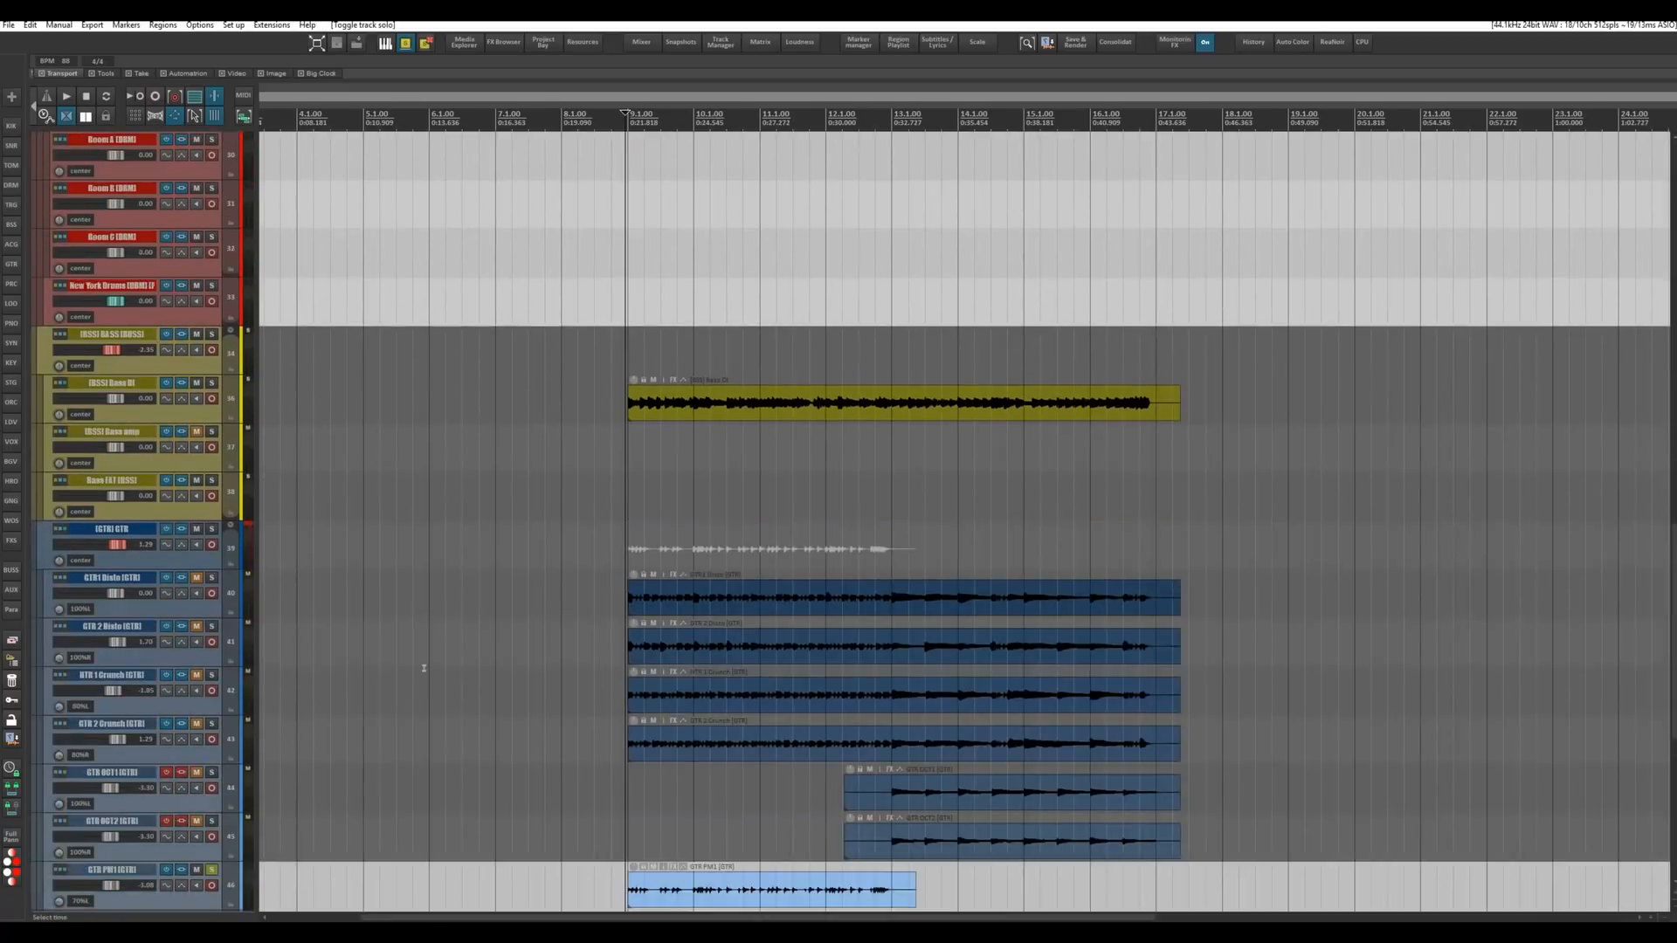
Raise the volume of GTR PM1 and GTR PM2 to +1.45 dB and play them soloed.
left_click(167, 560)
left_click(153, 605)
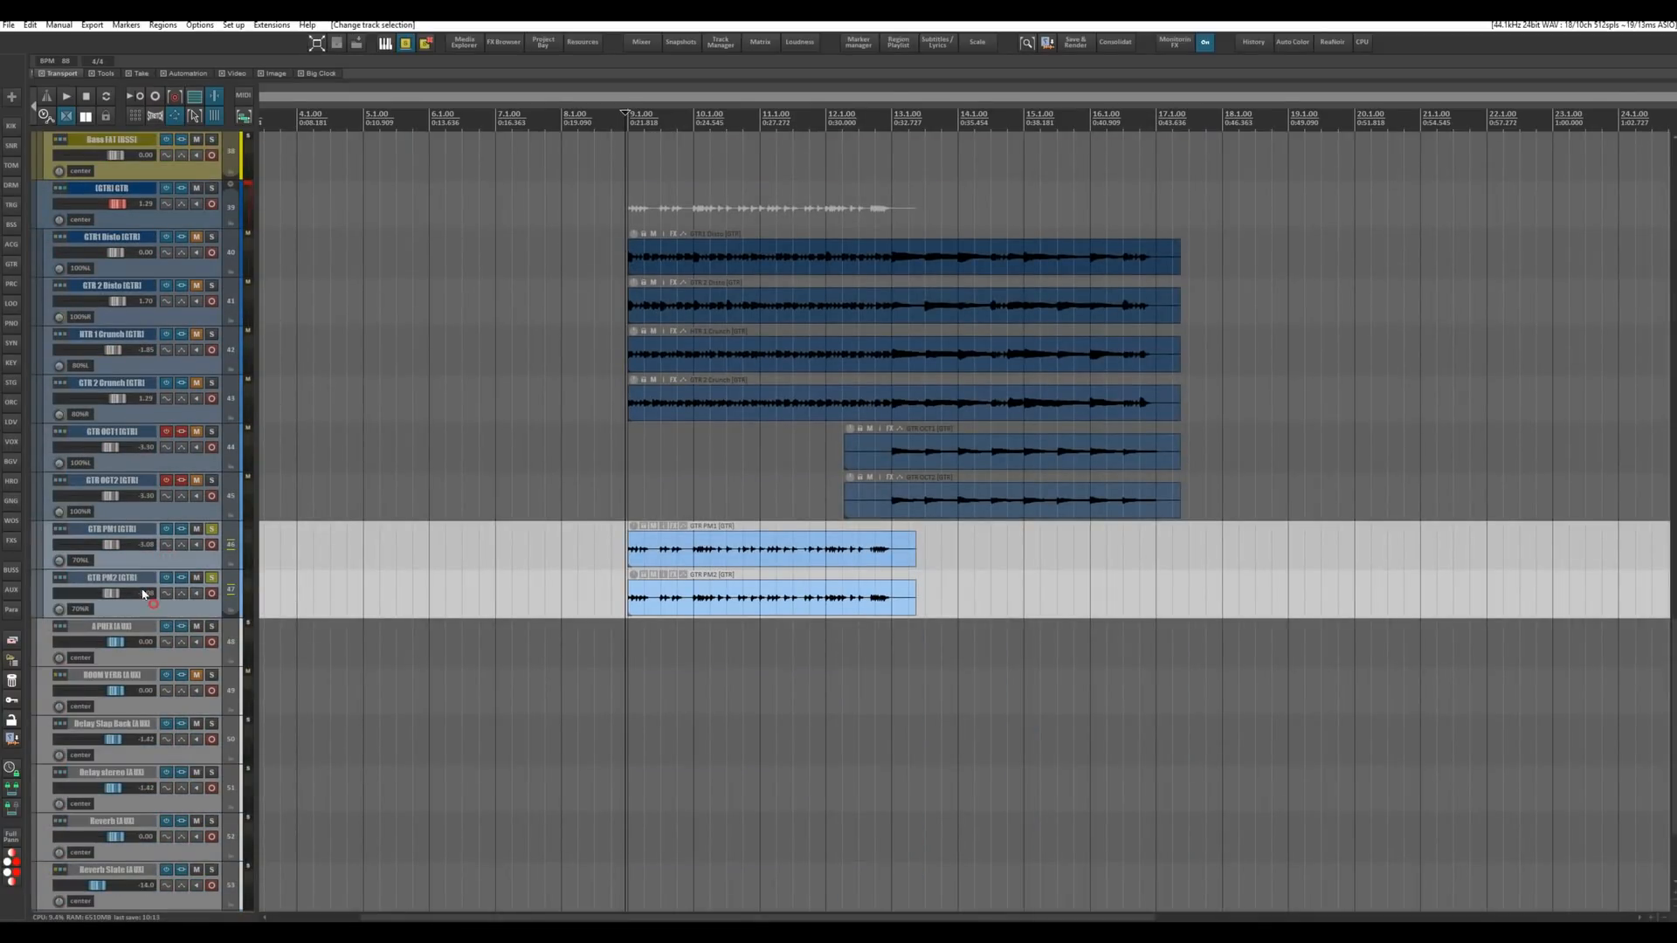
left_click_drag(119, 556, 124, 552)
key("space")
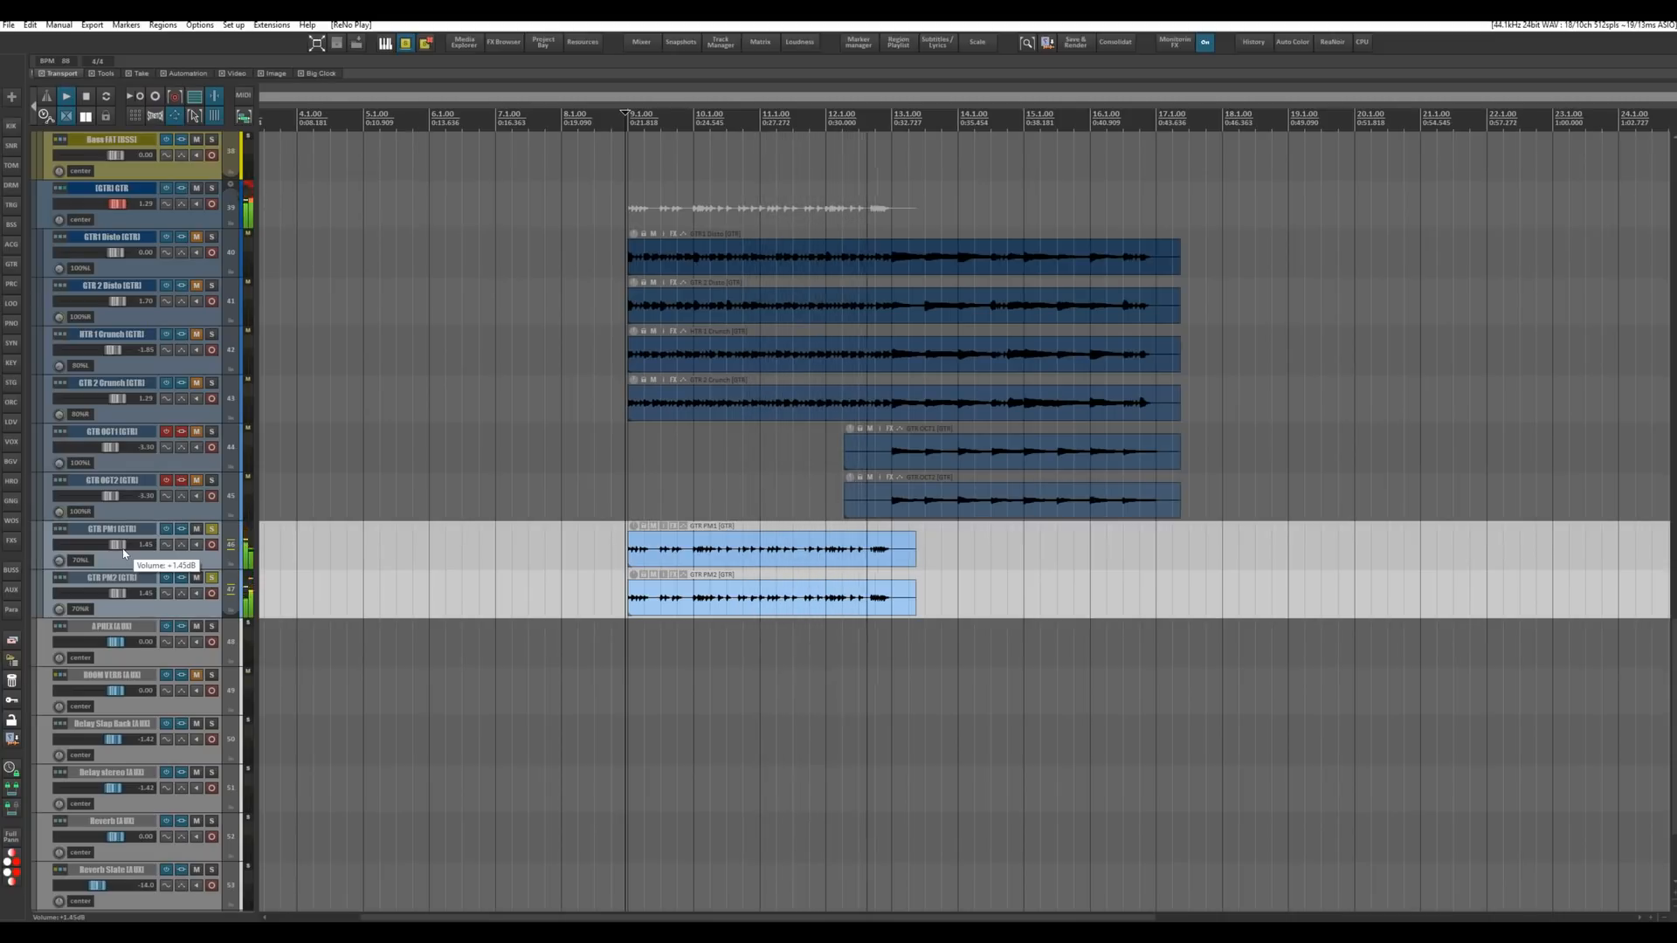
key("space")
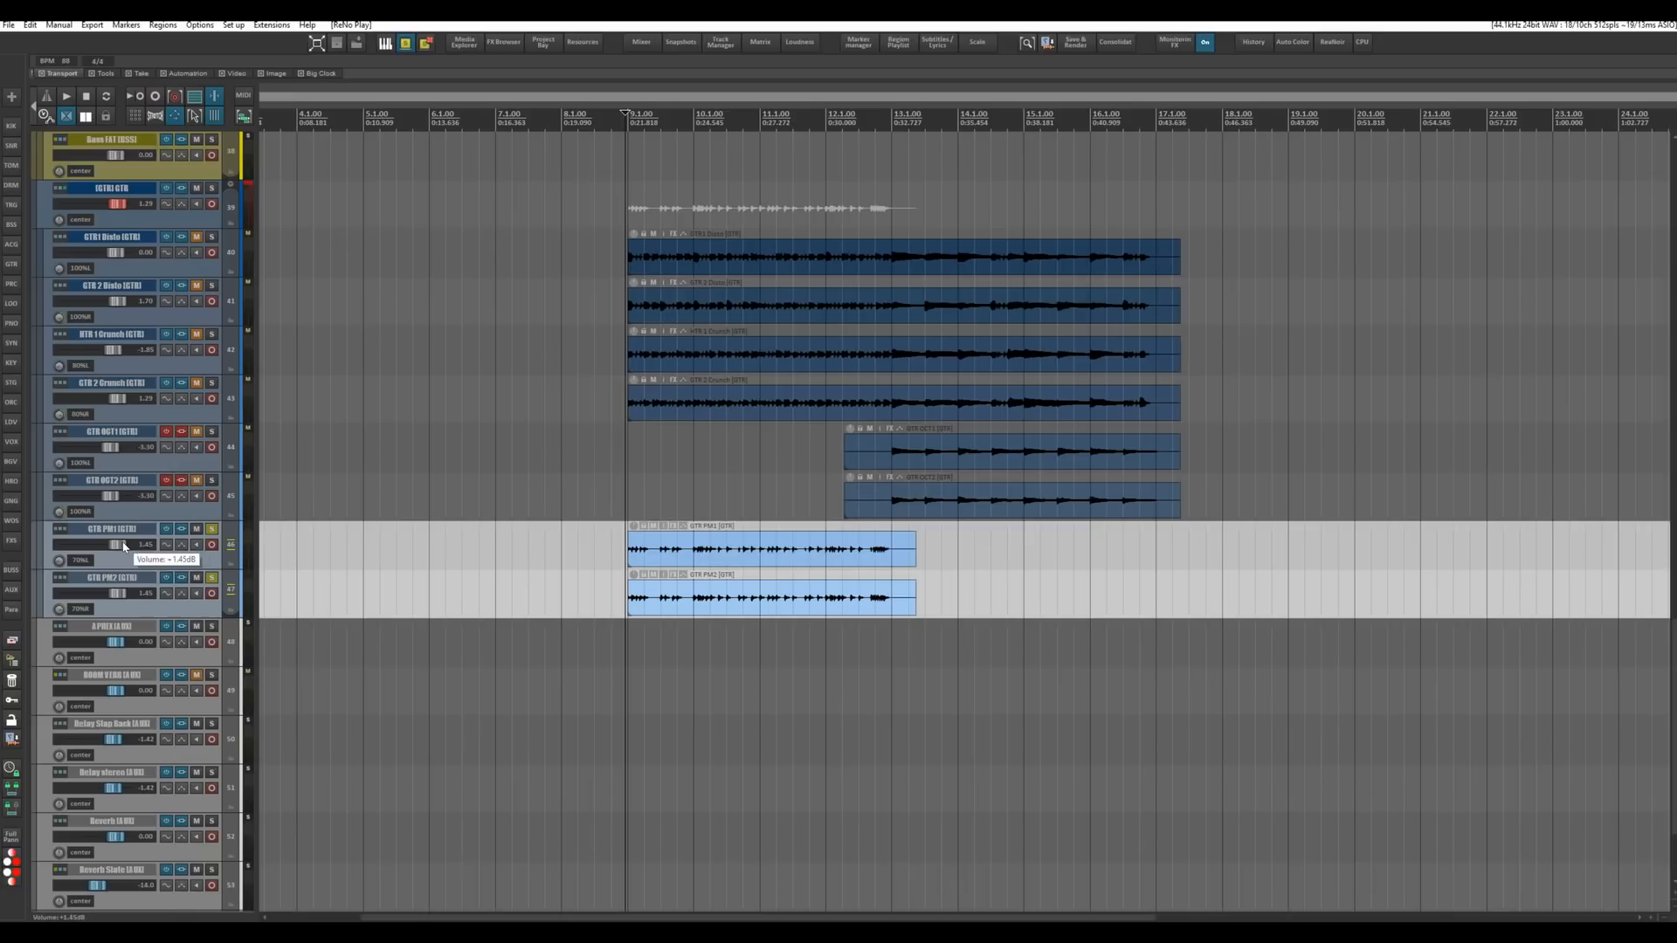
Lower both GTR PM tracks again, unsolo everything, and play the mix with the mixer open.
left_click_drag(123, 545, 117, 546)
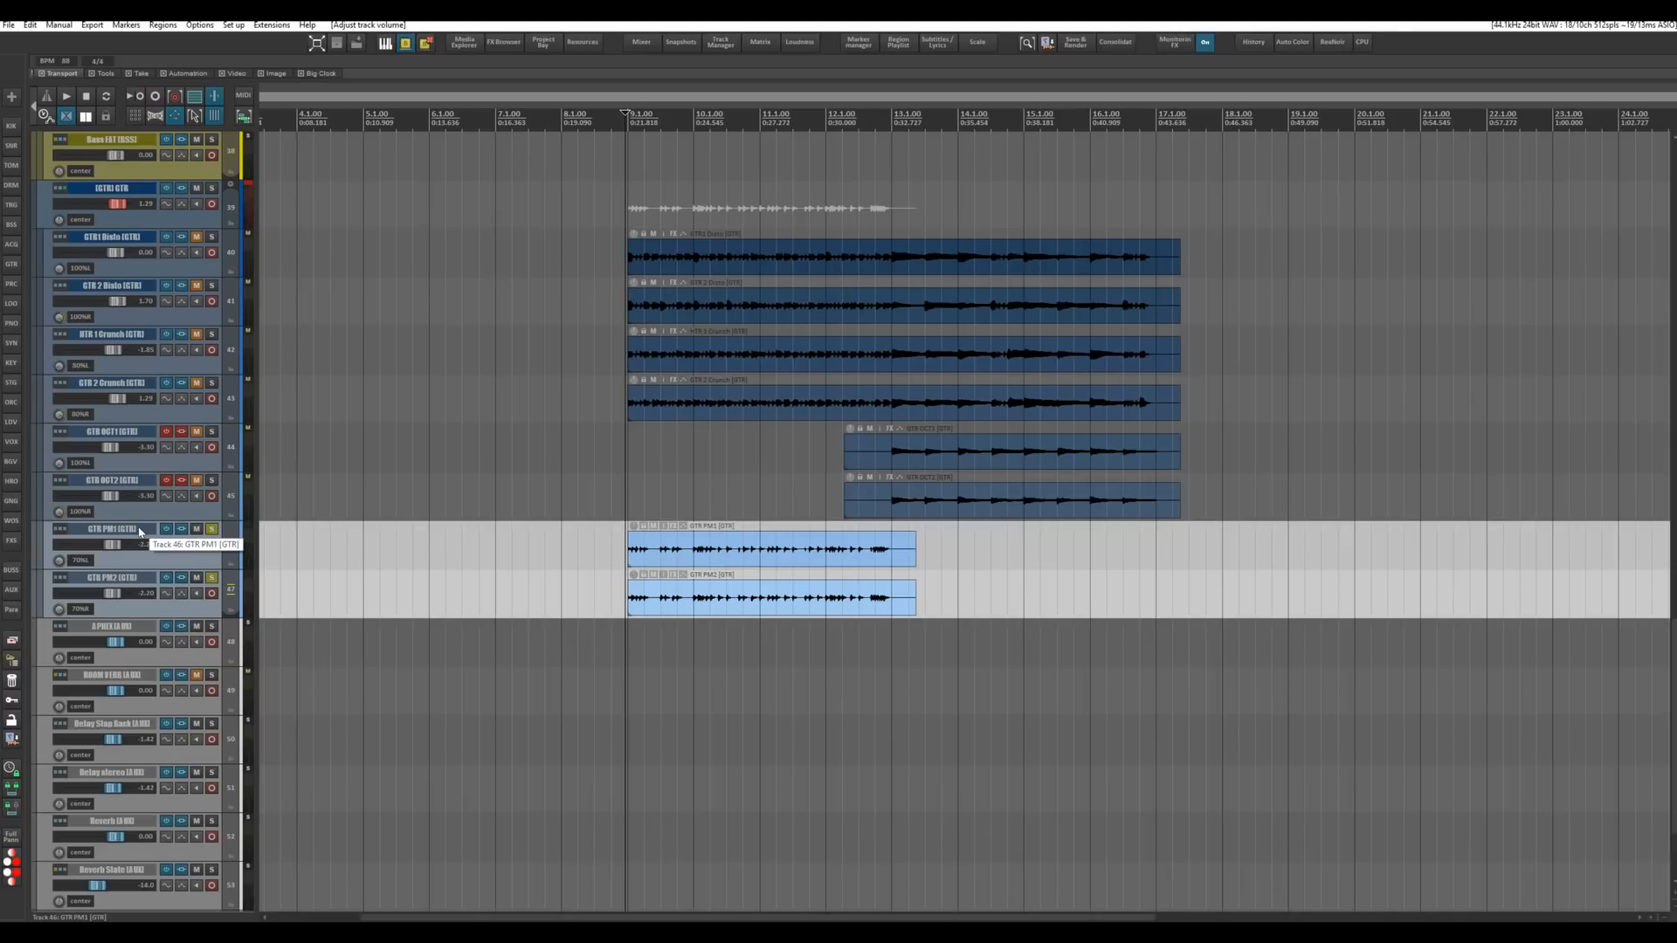
left_click(211, 529)
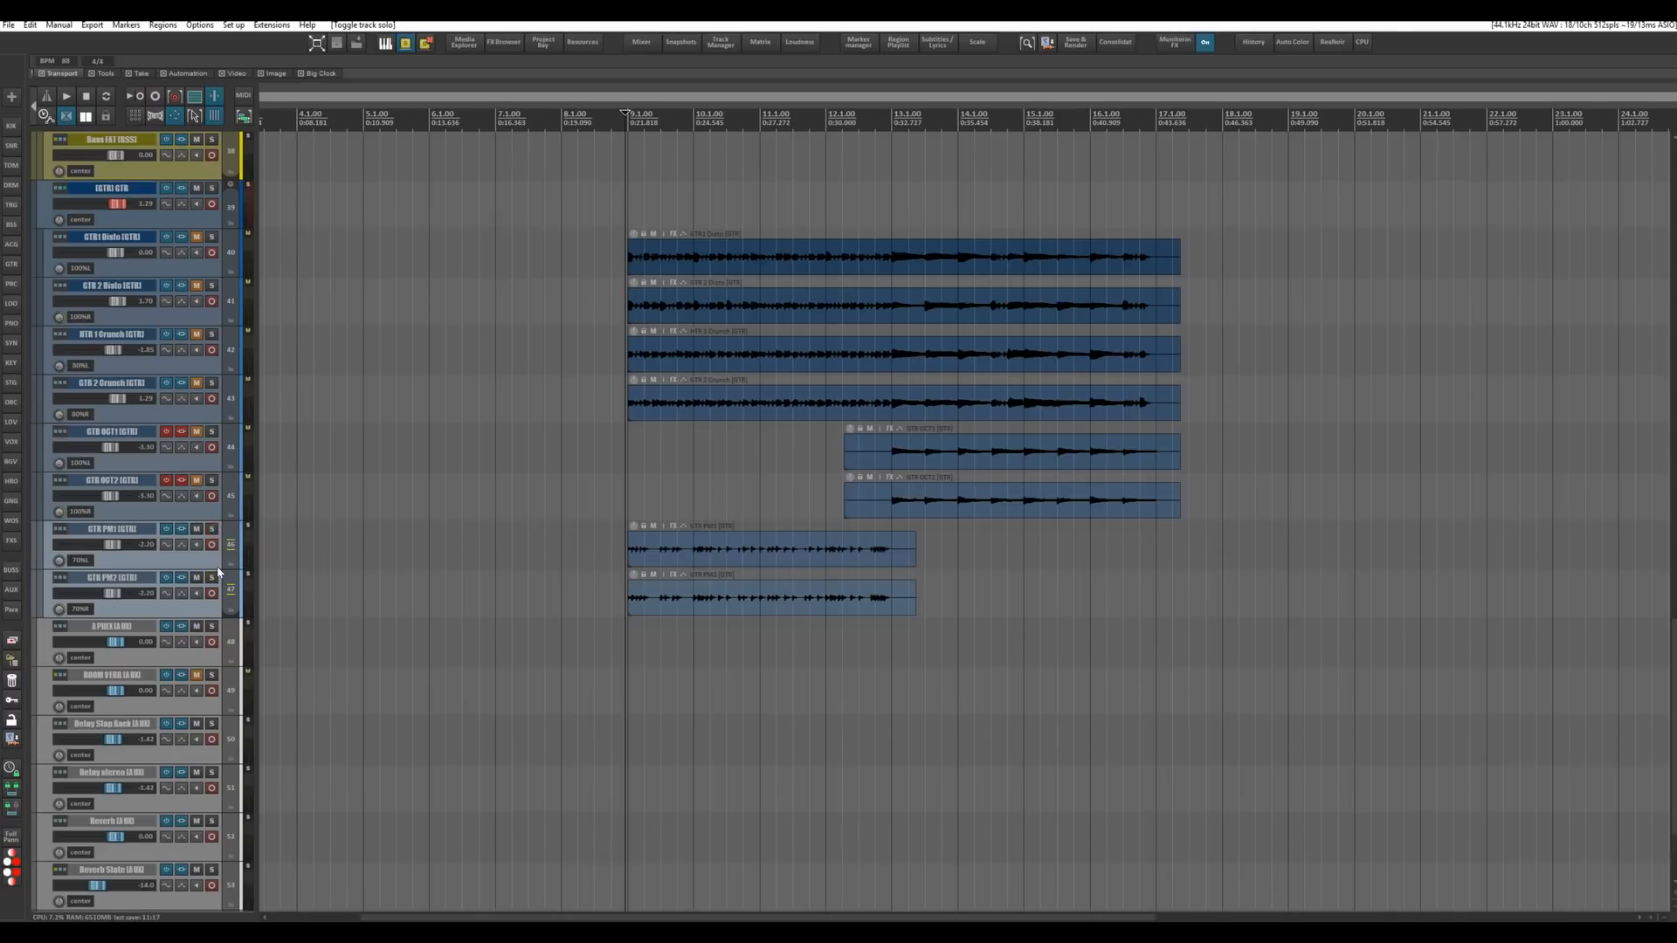
key("space")
key("ctrl+m")
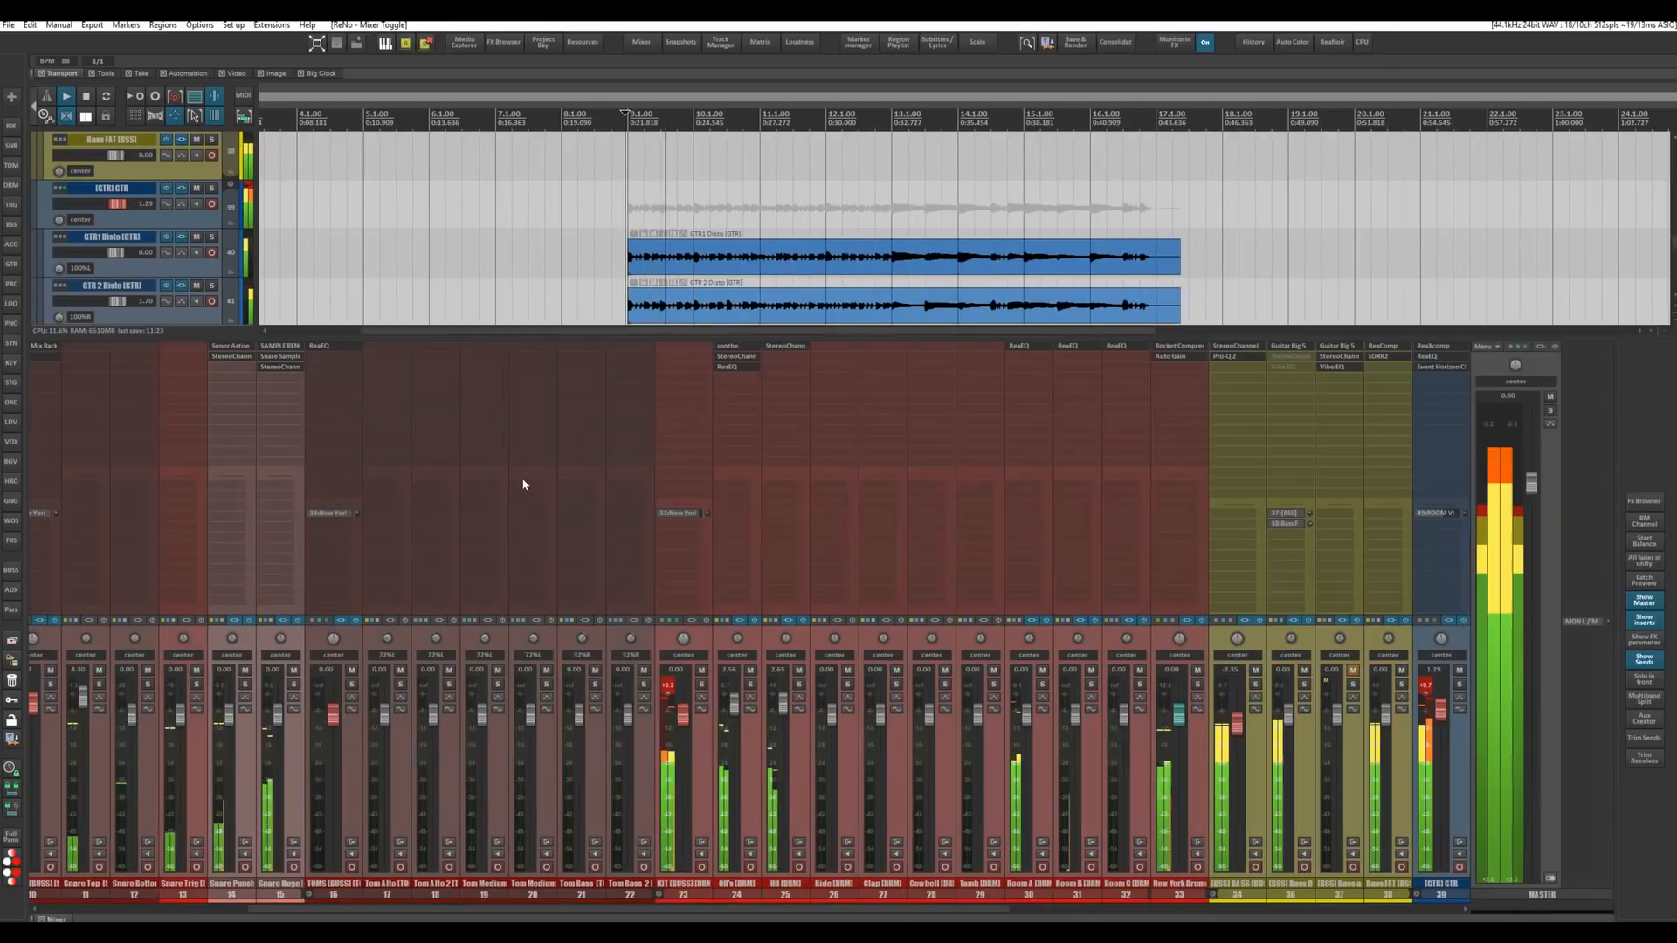
Select the GTR PM1 and GTR PM2 mixer channels and set their volume to +0.45 dB.
left_click_drag(664, 908, 1116, 907)
left_click(990, 766)
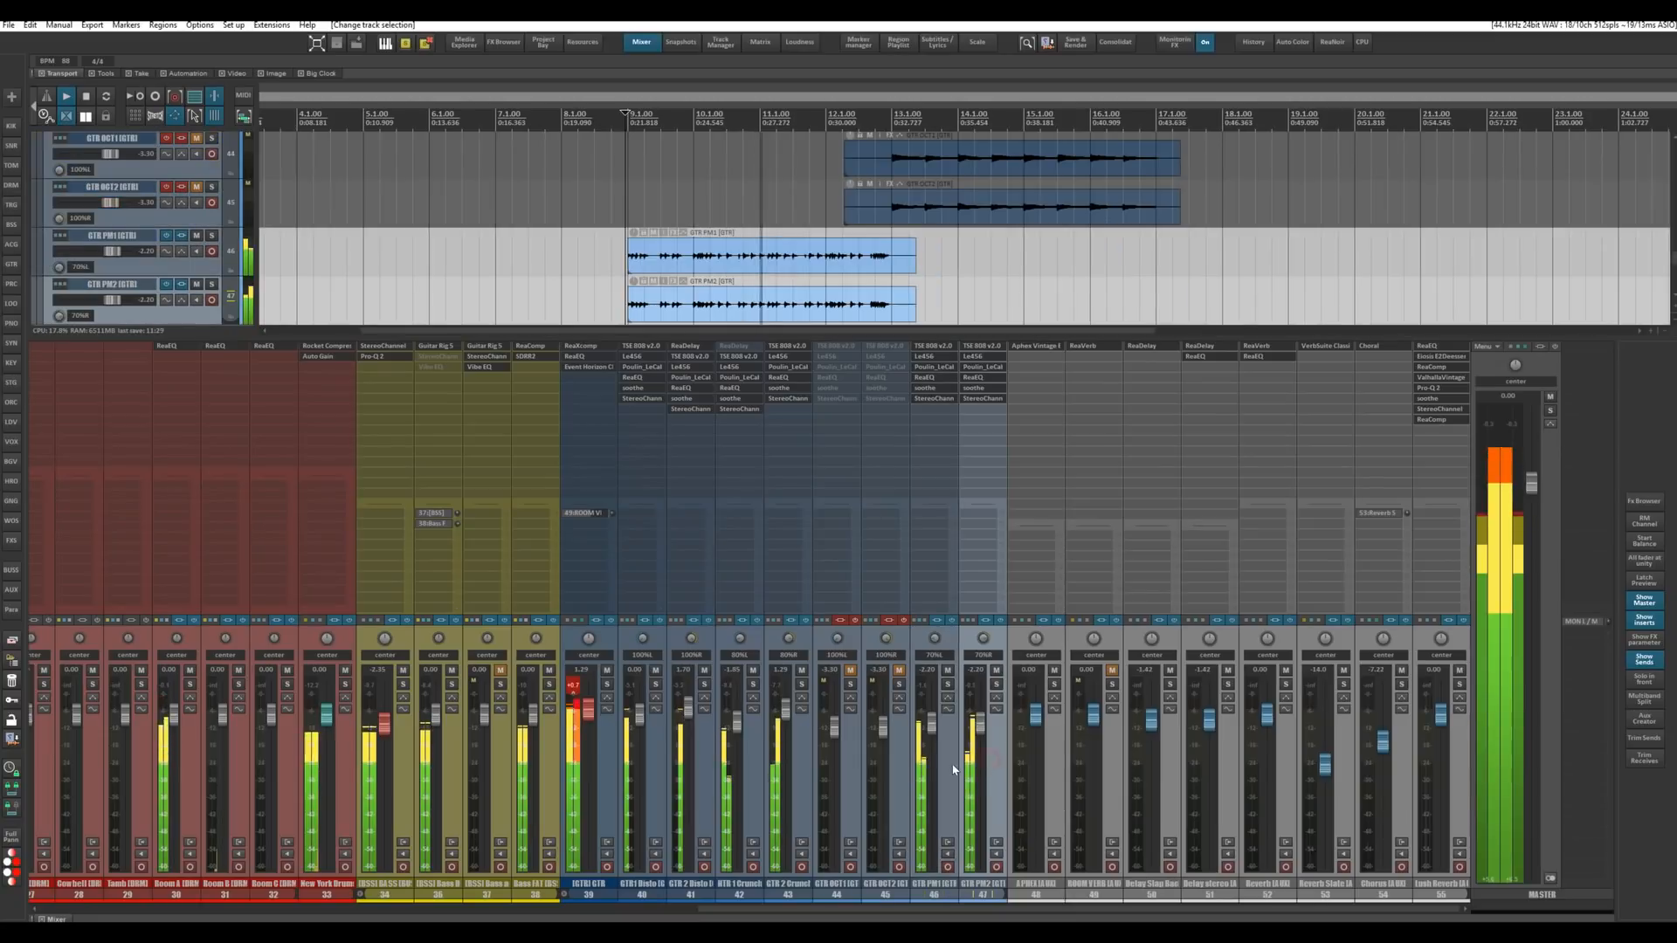
left_click(945, 764, "ctrl")
left_click_drag(935, 725, 931, 716)
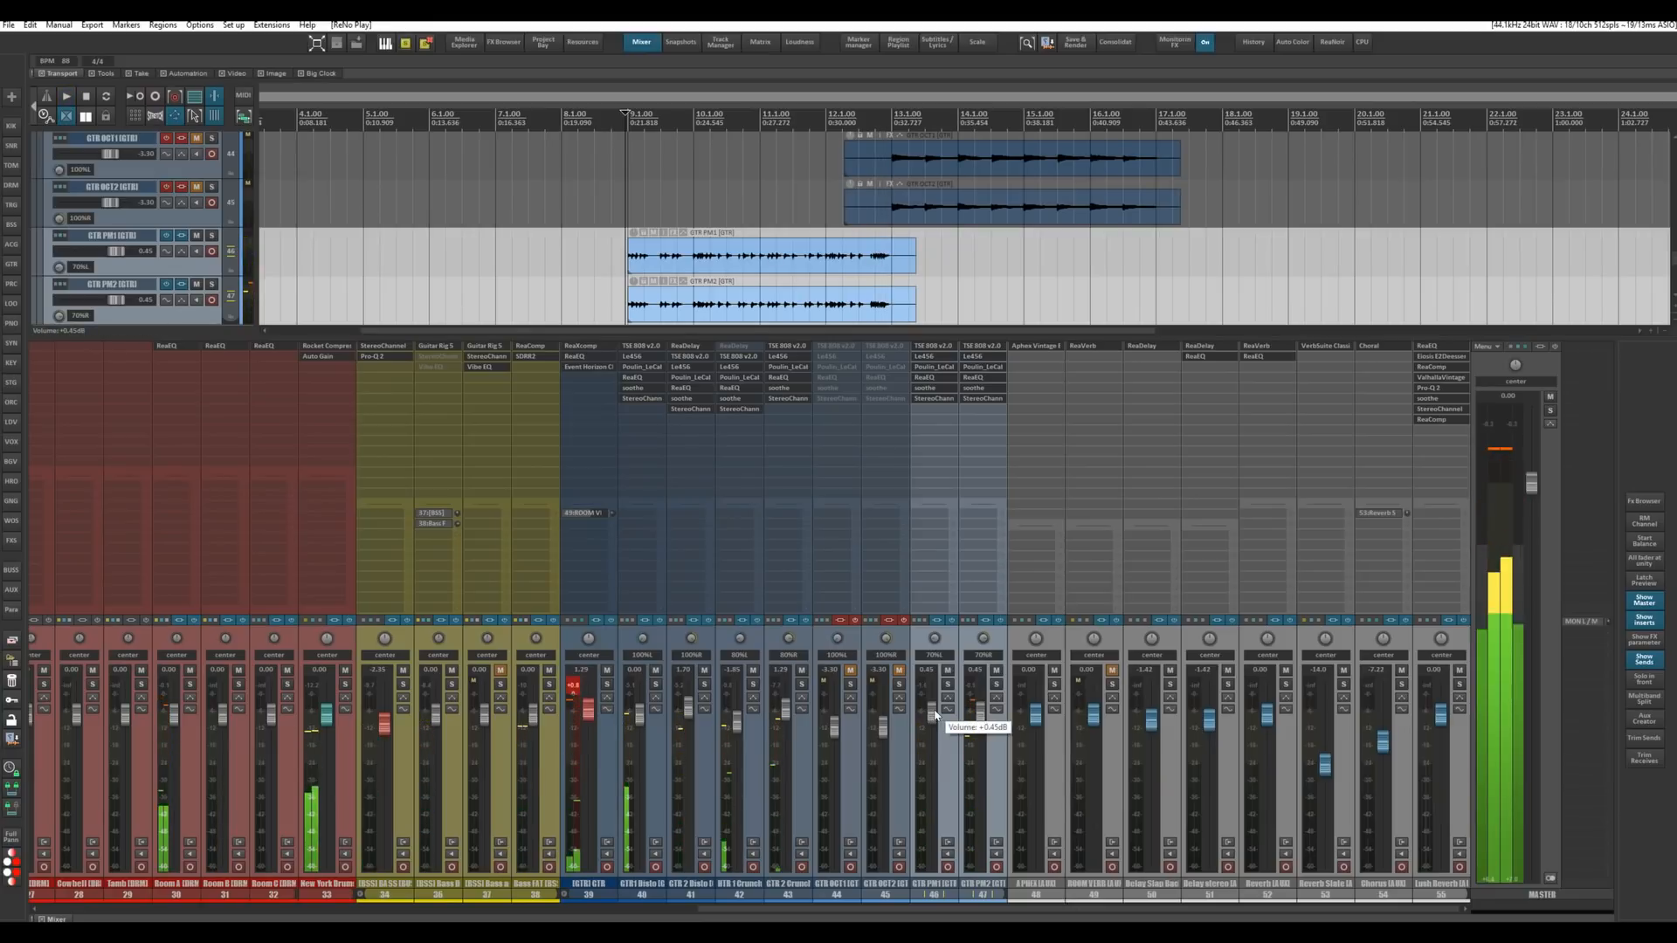
Compare the mix with and without GTR PM1 and GTR PM2 by muting and unmuting both during playback.
left_click(950, 677)
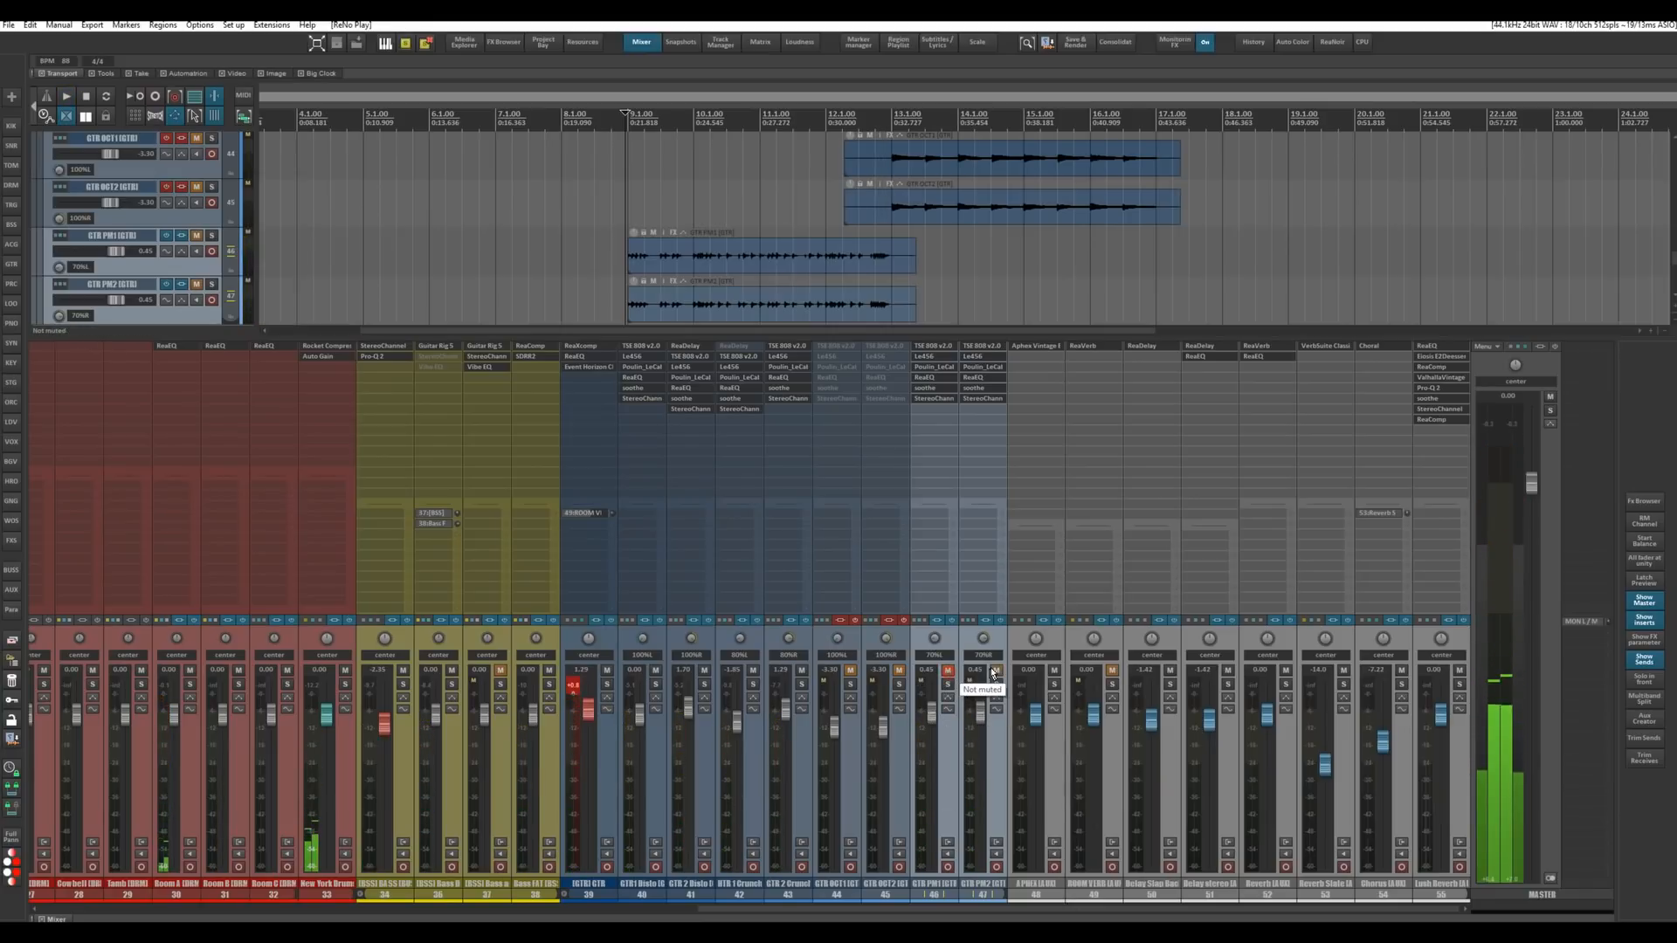
key("space")
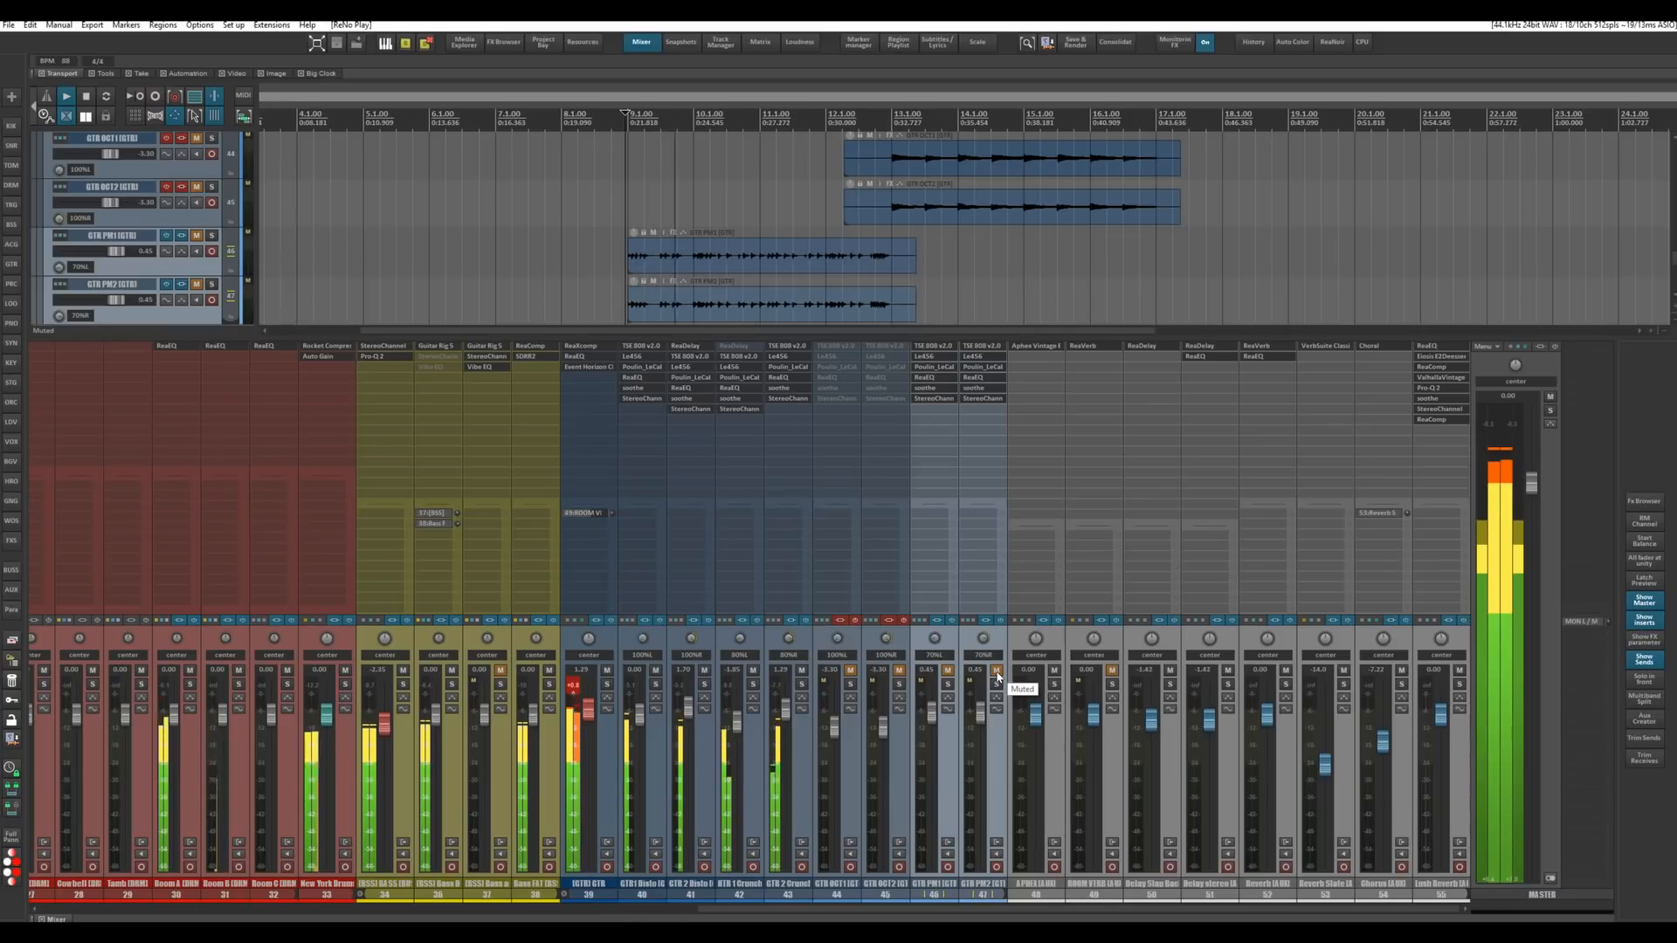
left_click(996, 672)
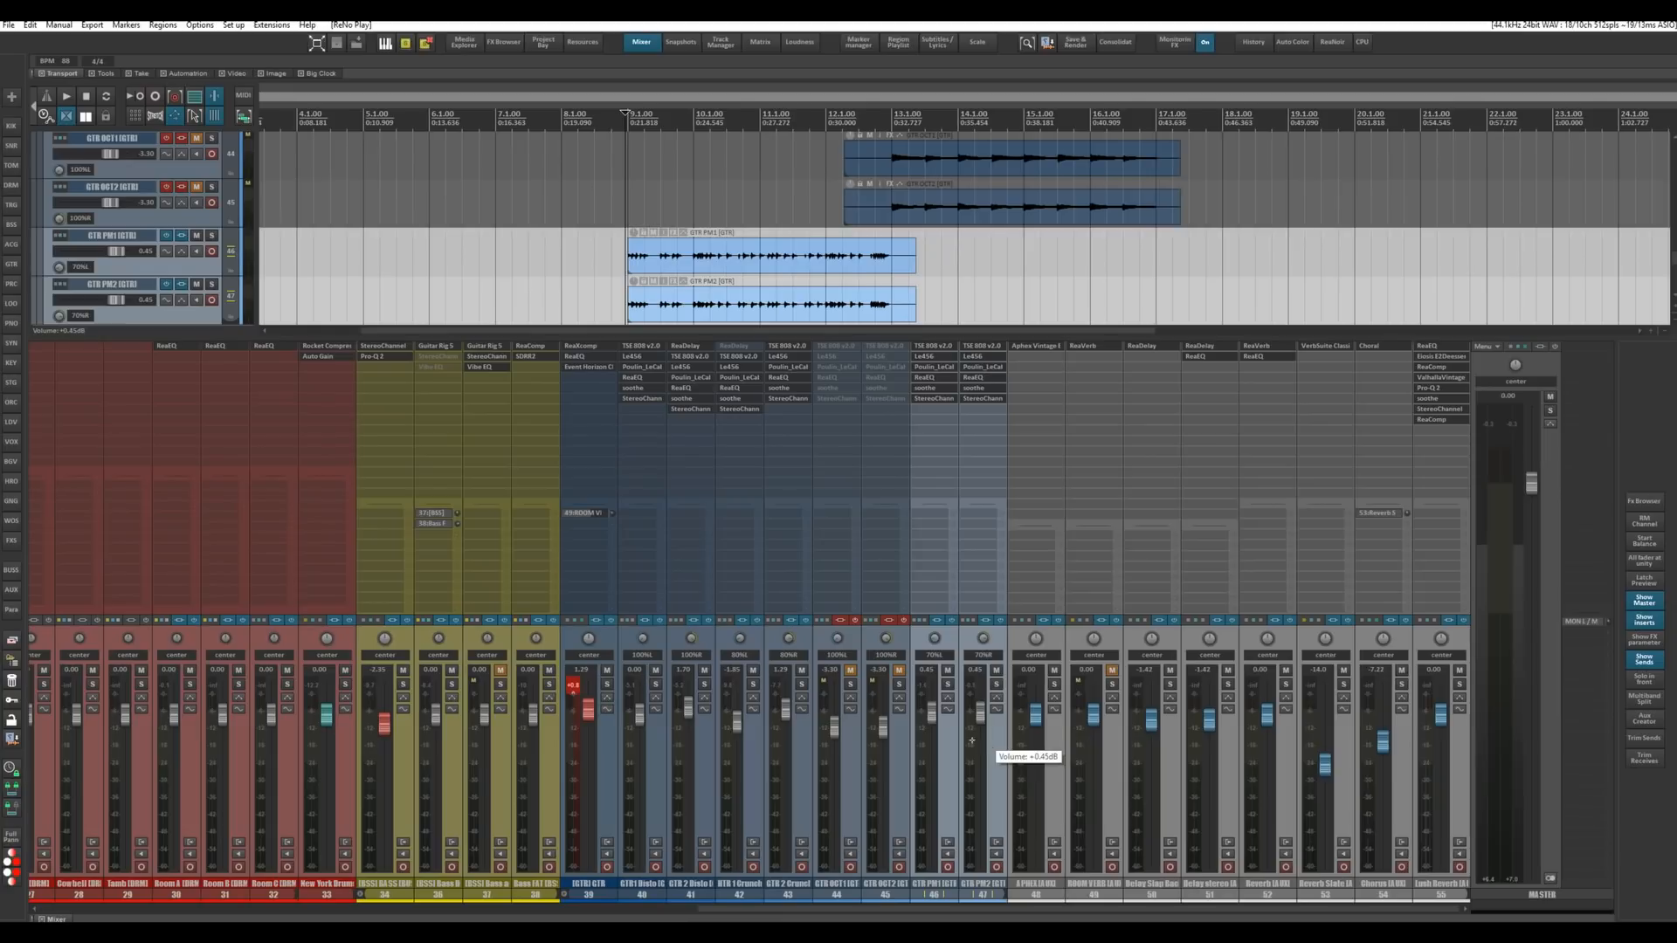
key("space")
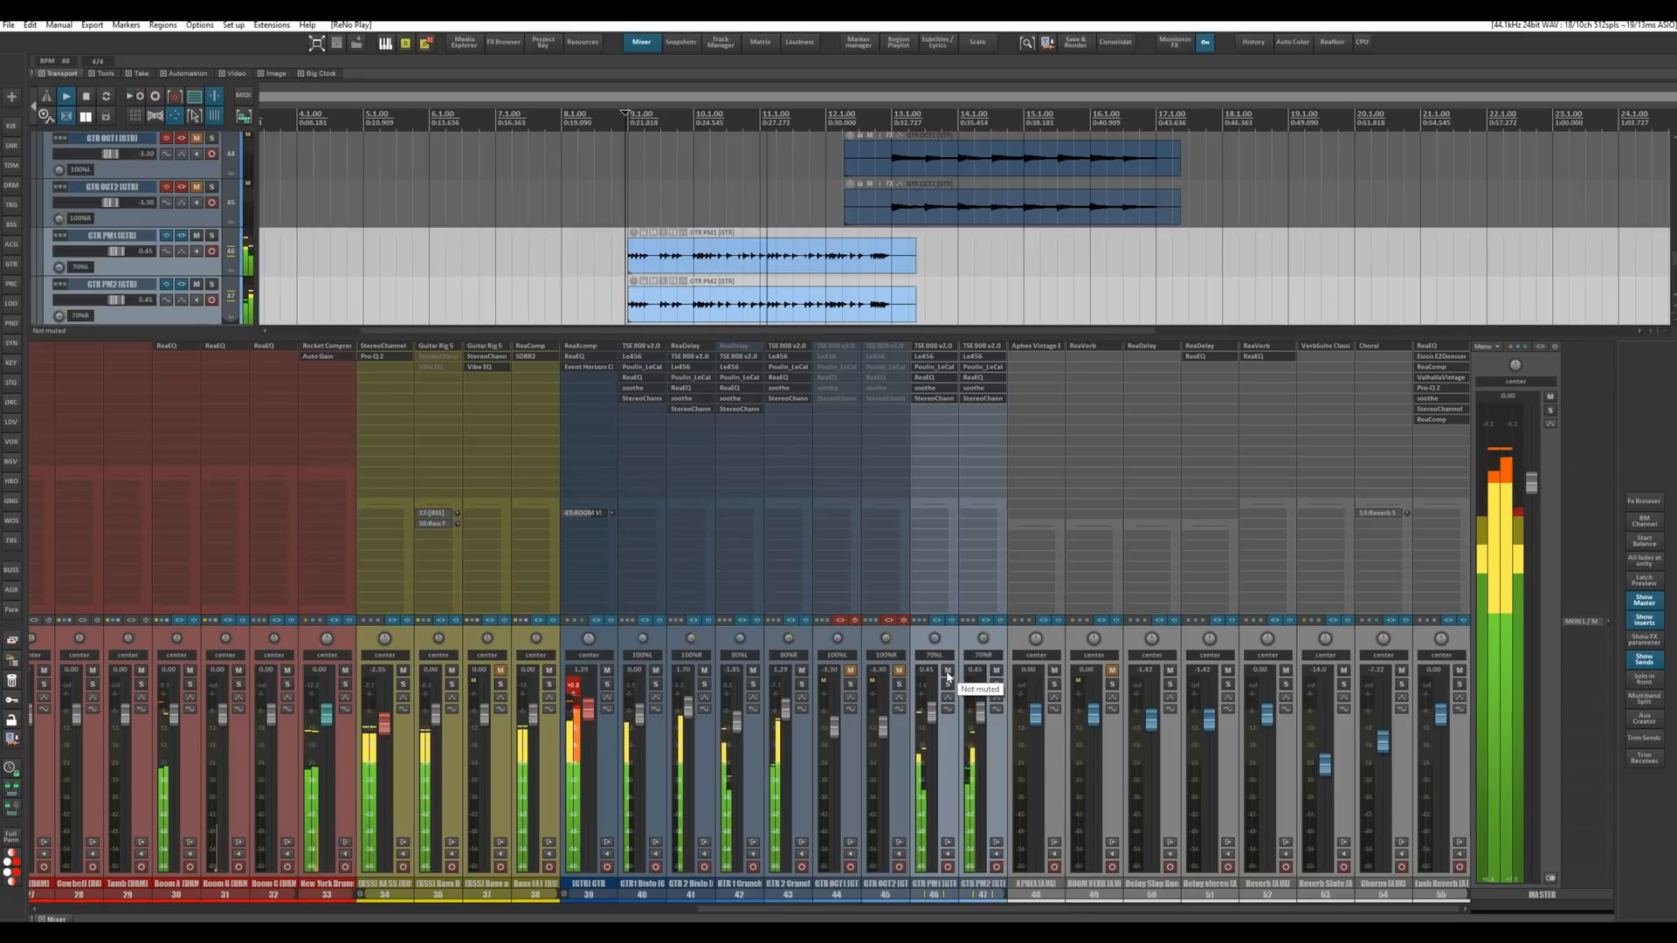
left_click(947, 675)
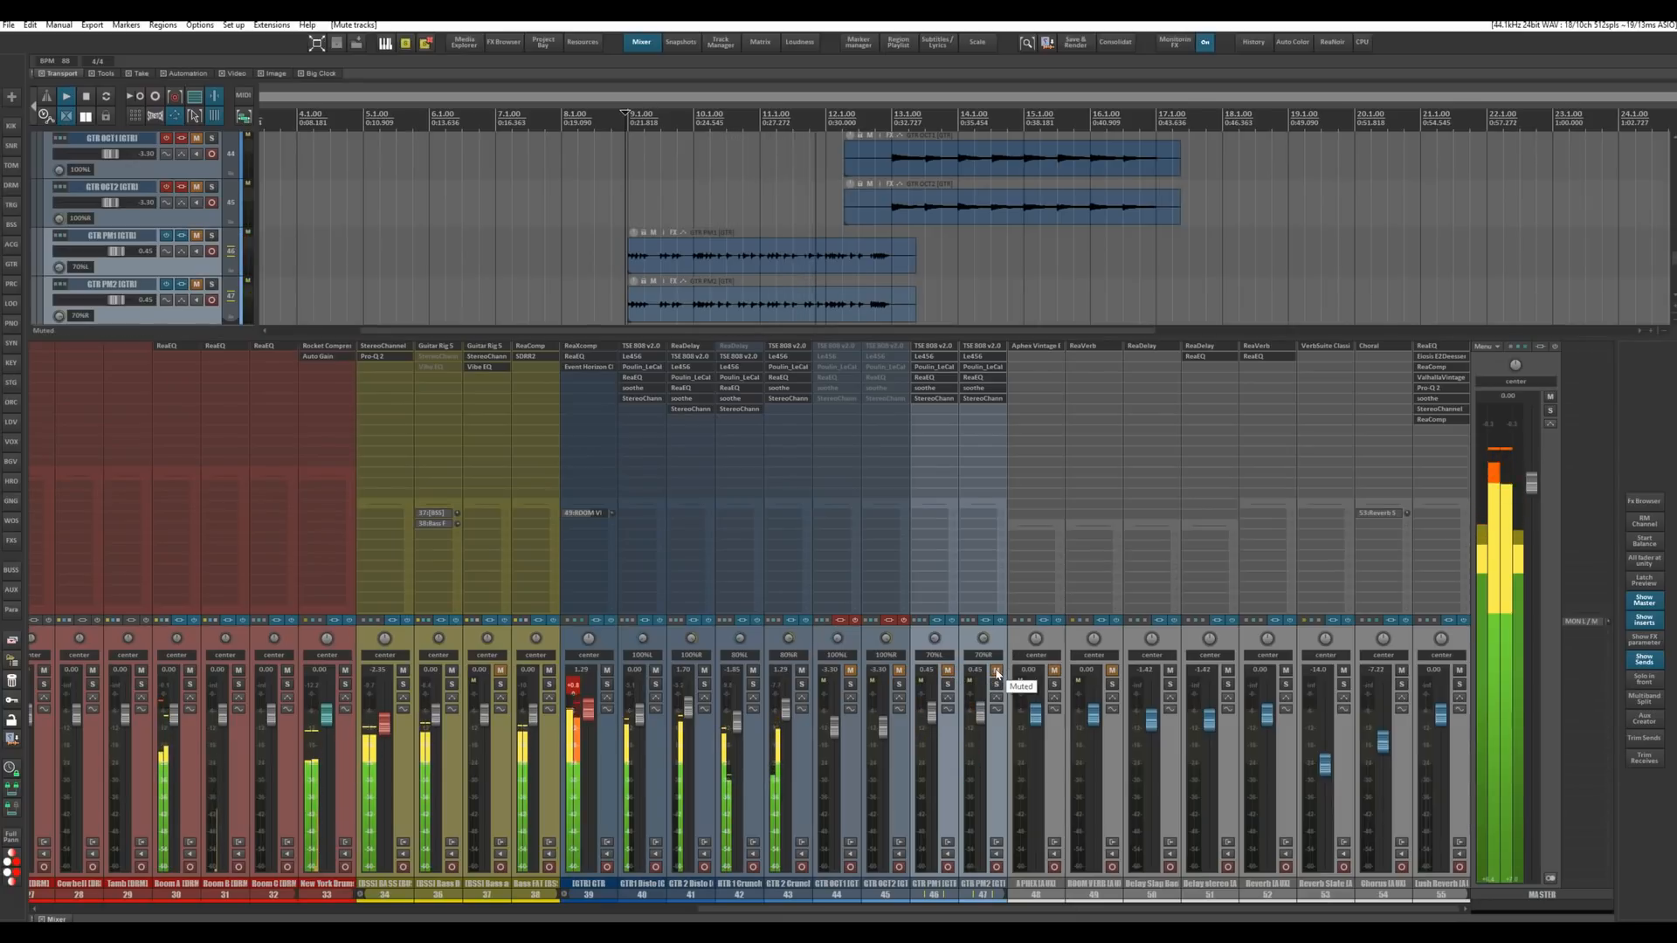
left_click(949, 672)
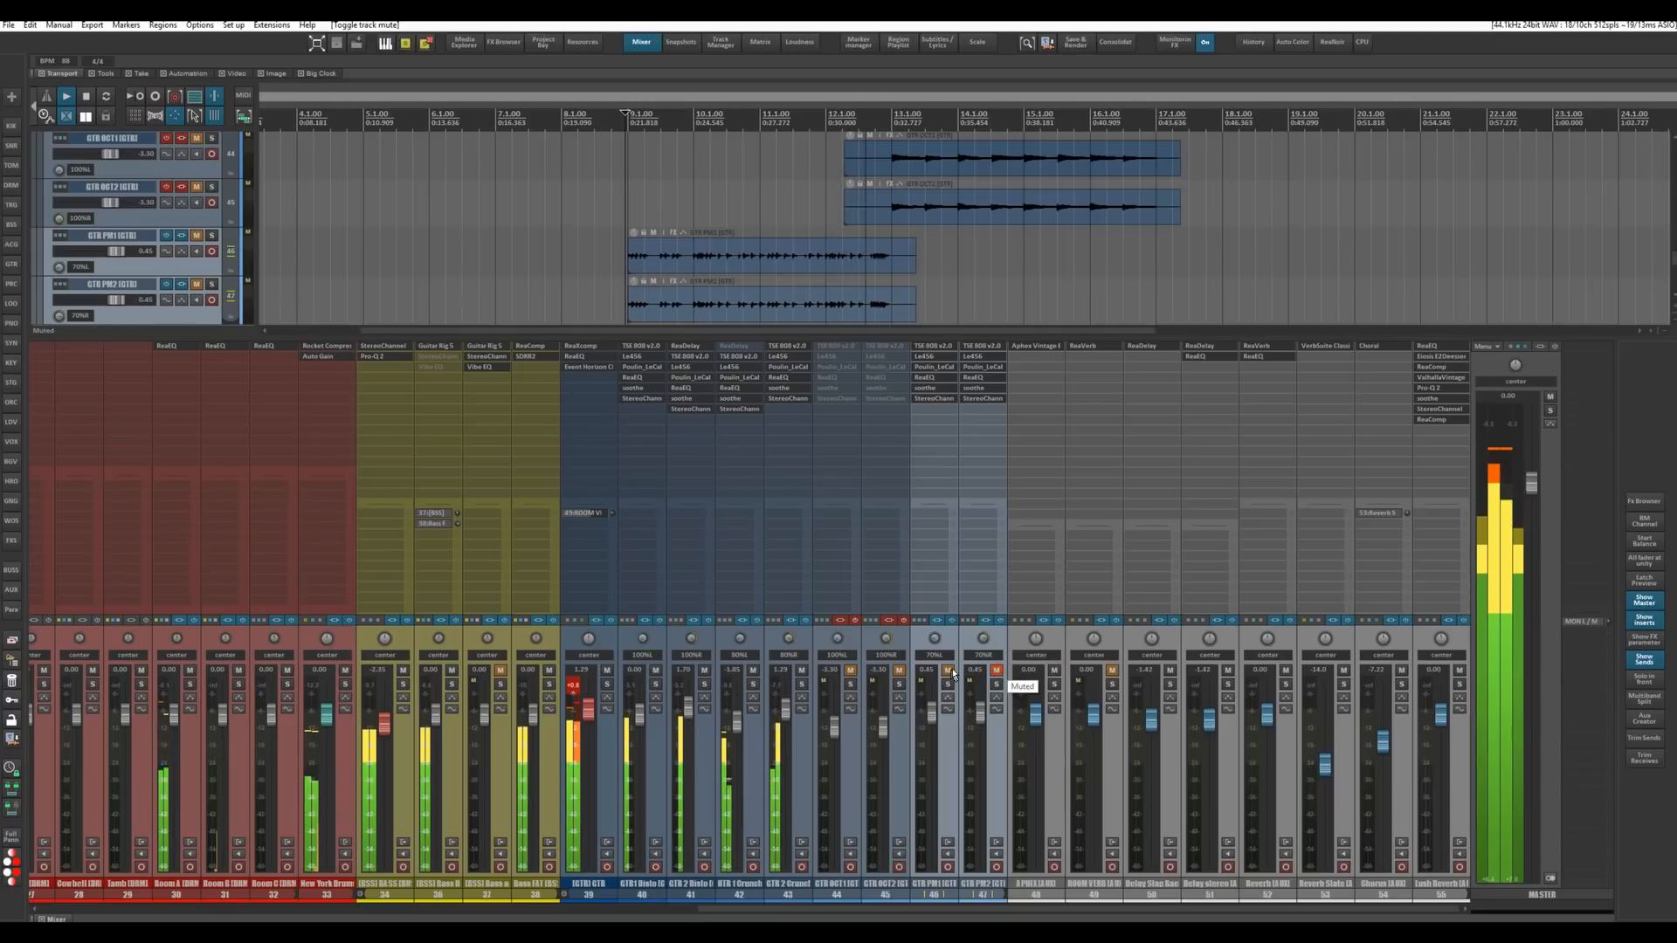
left_click(951, 673)
key("space")
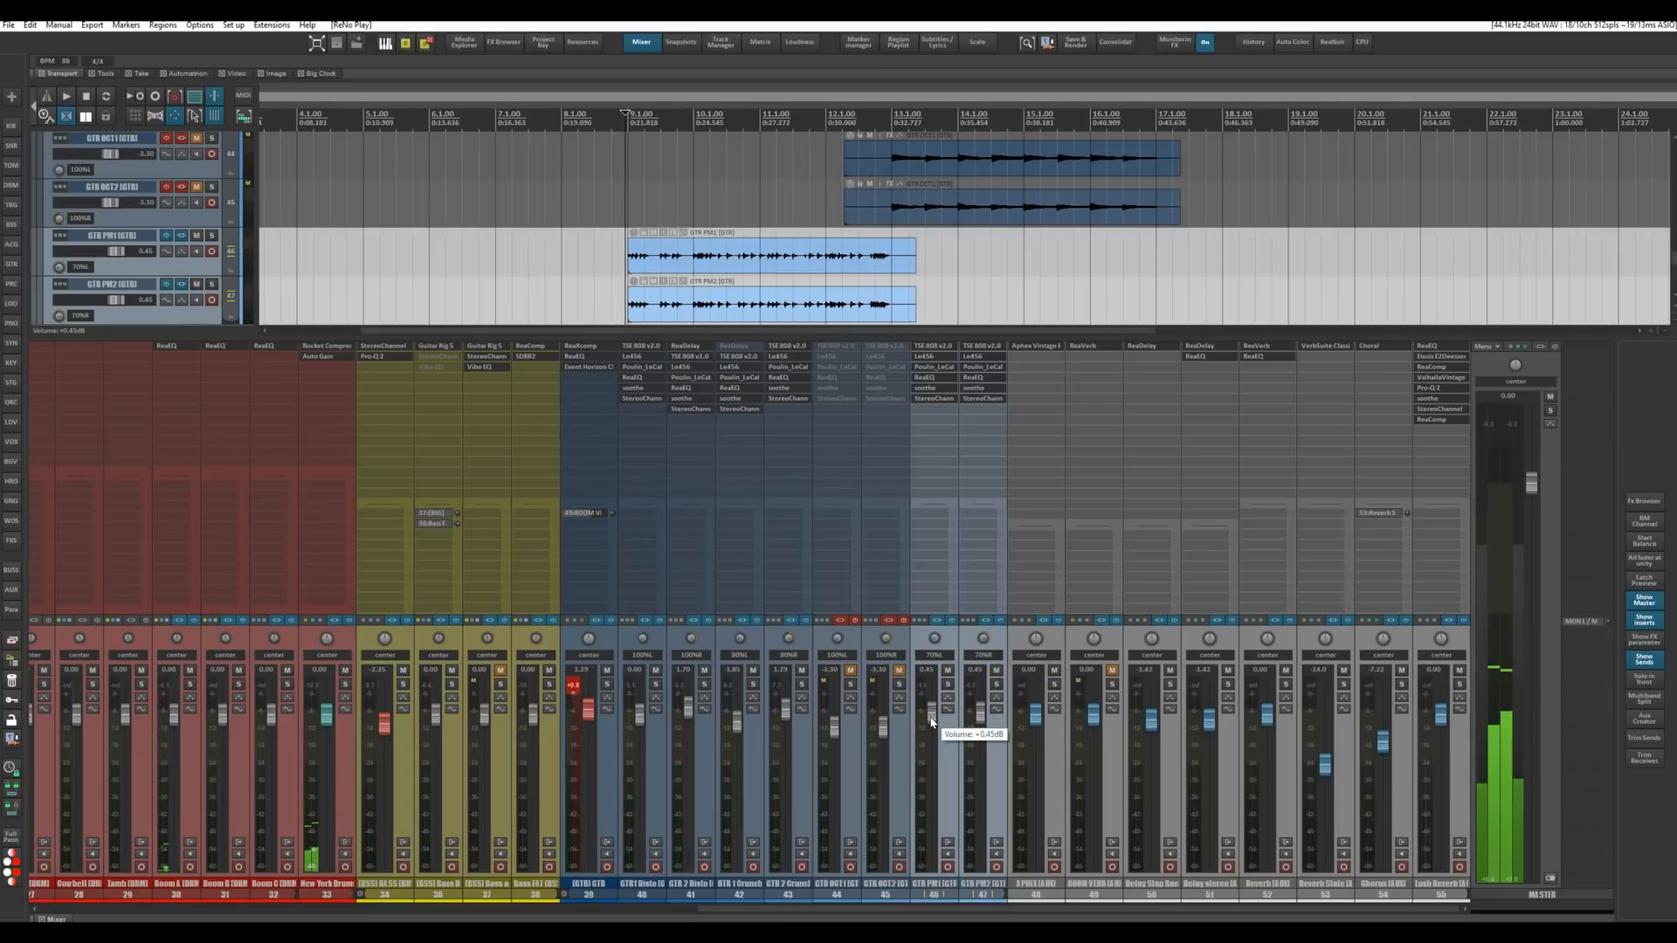
Lower GTR PM1 and GTR PM2 to -3.79 dB and play the mix, muting and unmuting both for comparison.
left_click_drag(931, 721, 931, 737)
key("space")
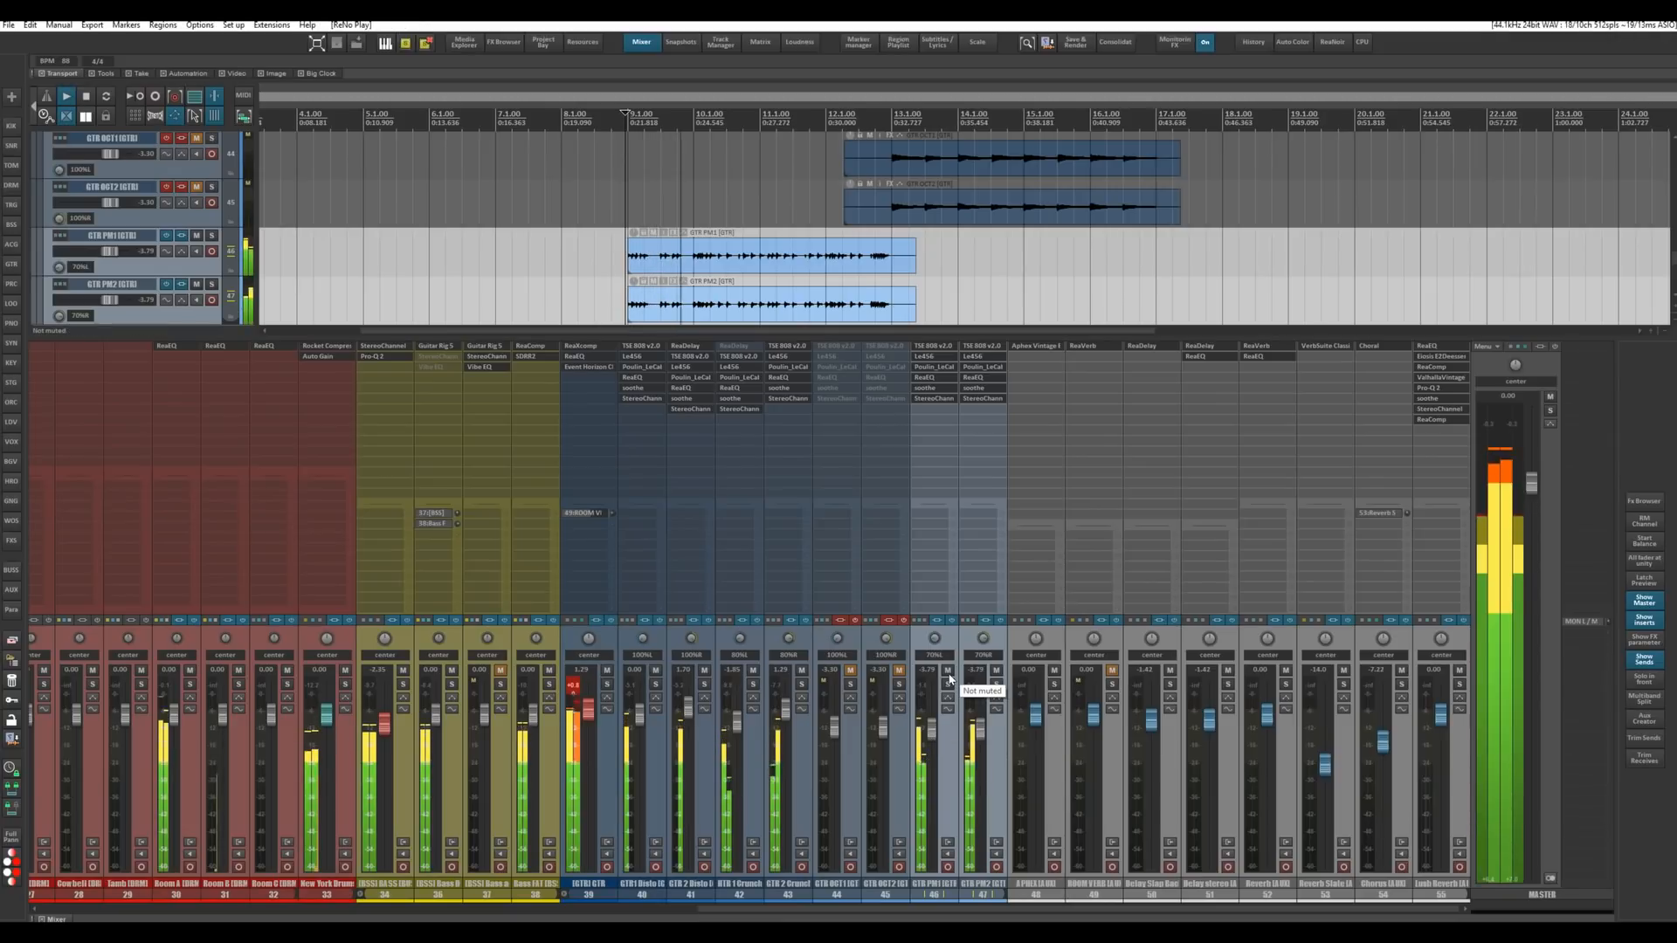
left_click(947, 673)
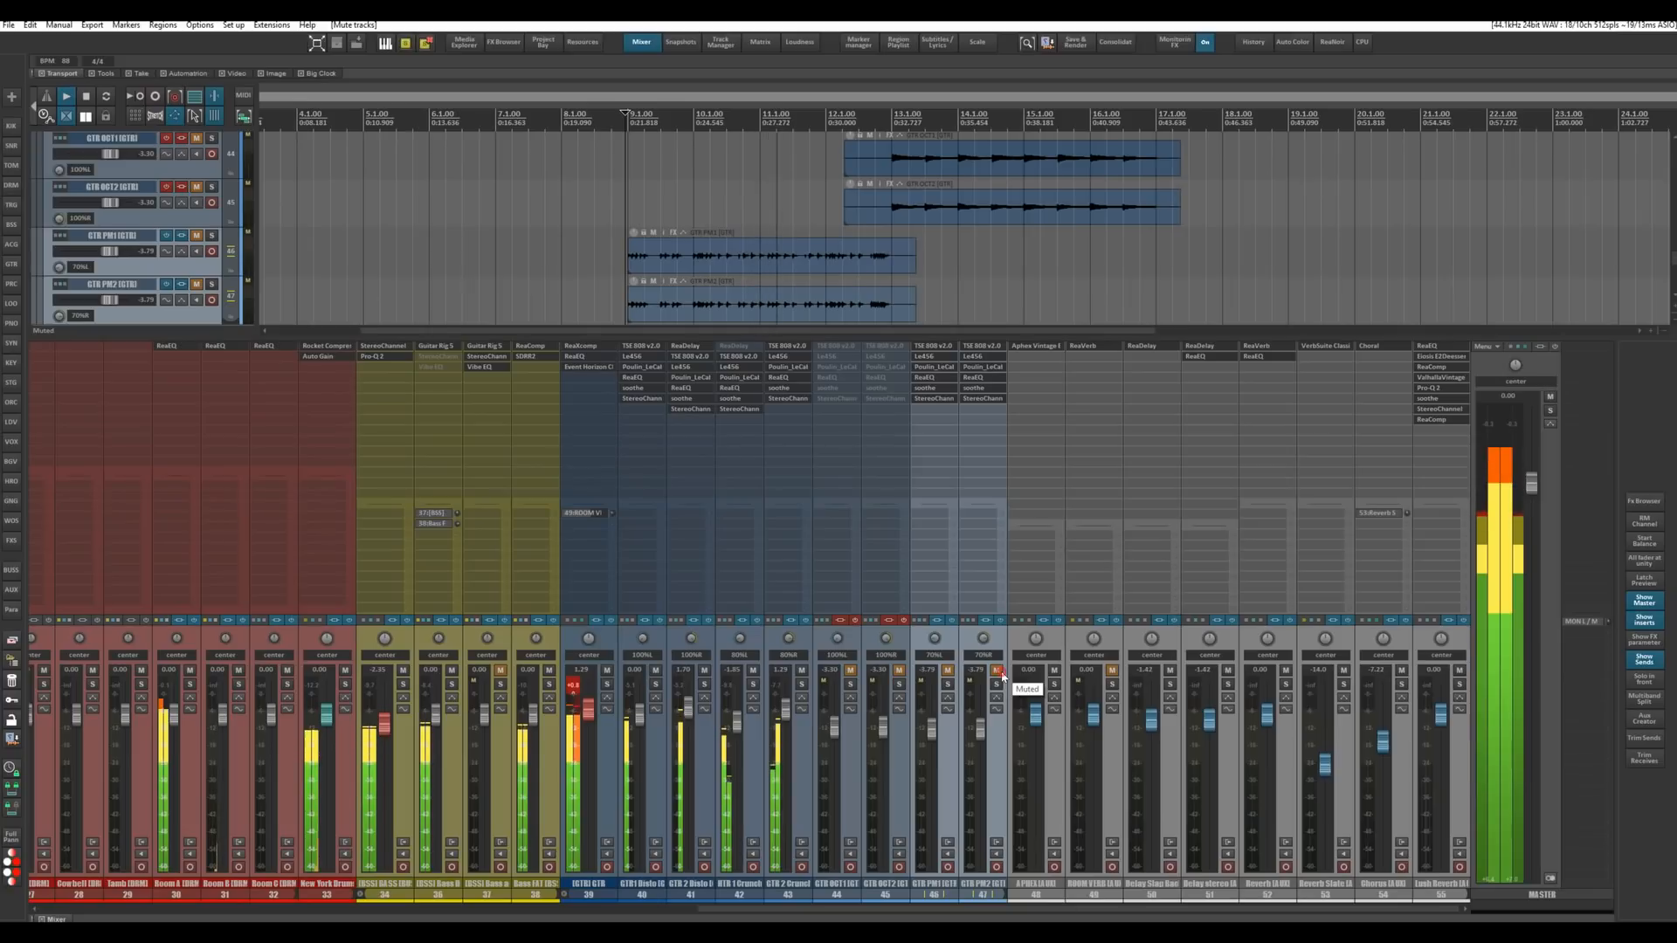
left_click(998, 671)
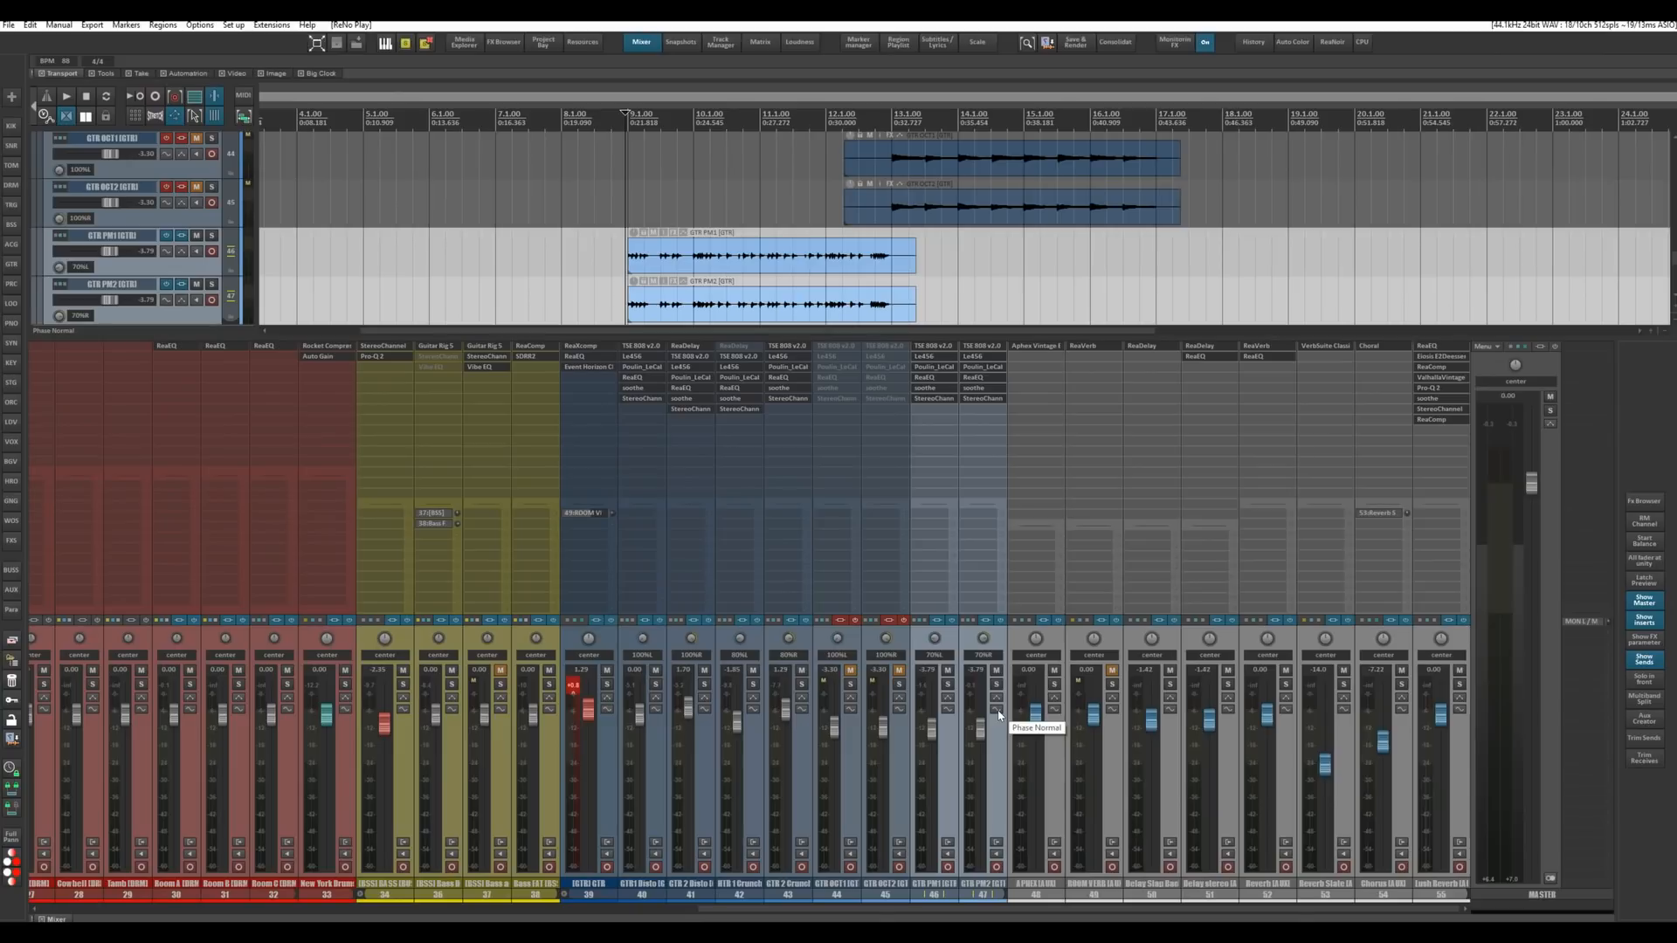
Close the mixer, place the playback start at bar 13 and make a time selection from bar 13 to bar 18.
left_click(643, 44)
scroll(751, 237, "up", 3)
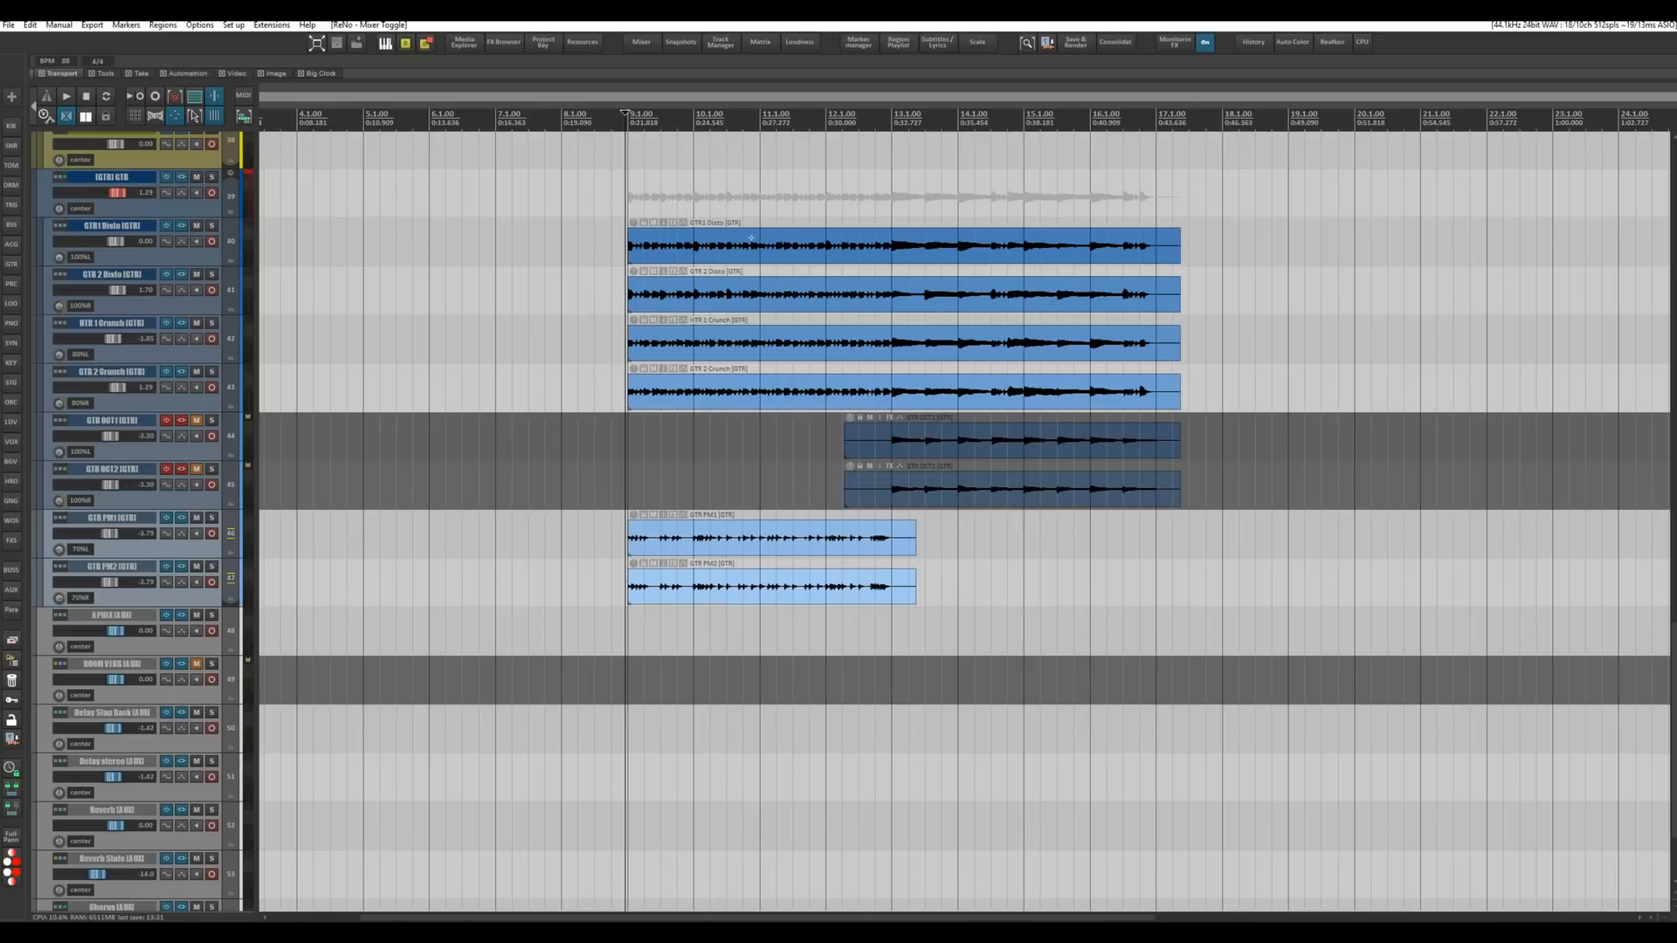
left_click(887, 116)
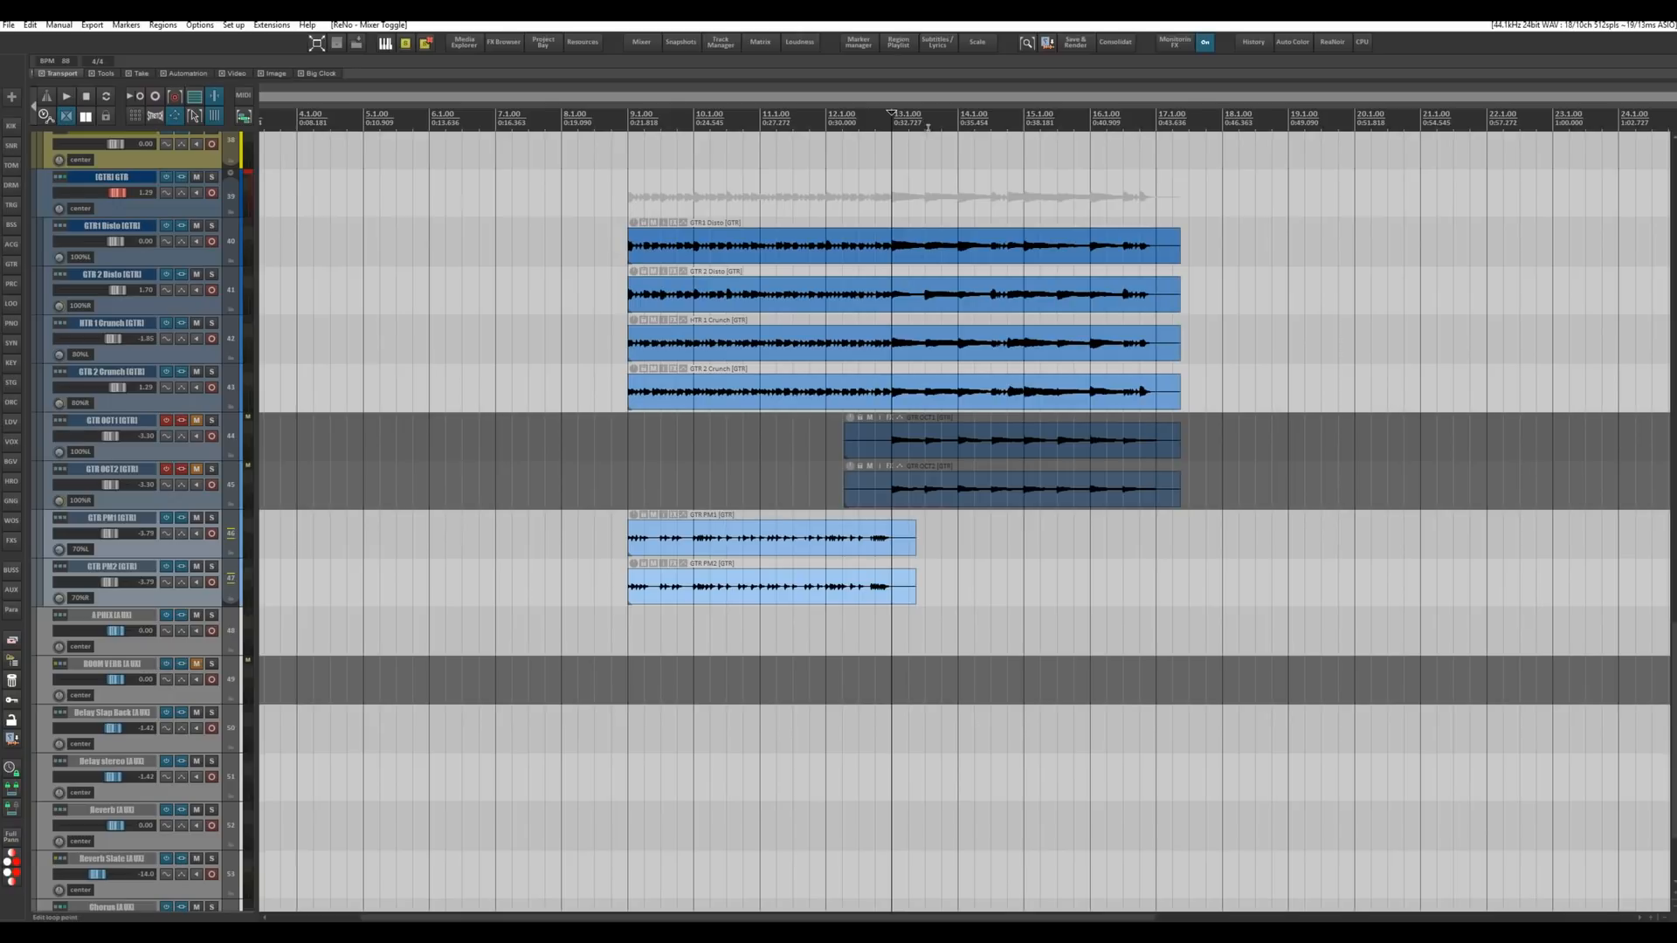
left_click_drag(891, 116, 1219, 129)
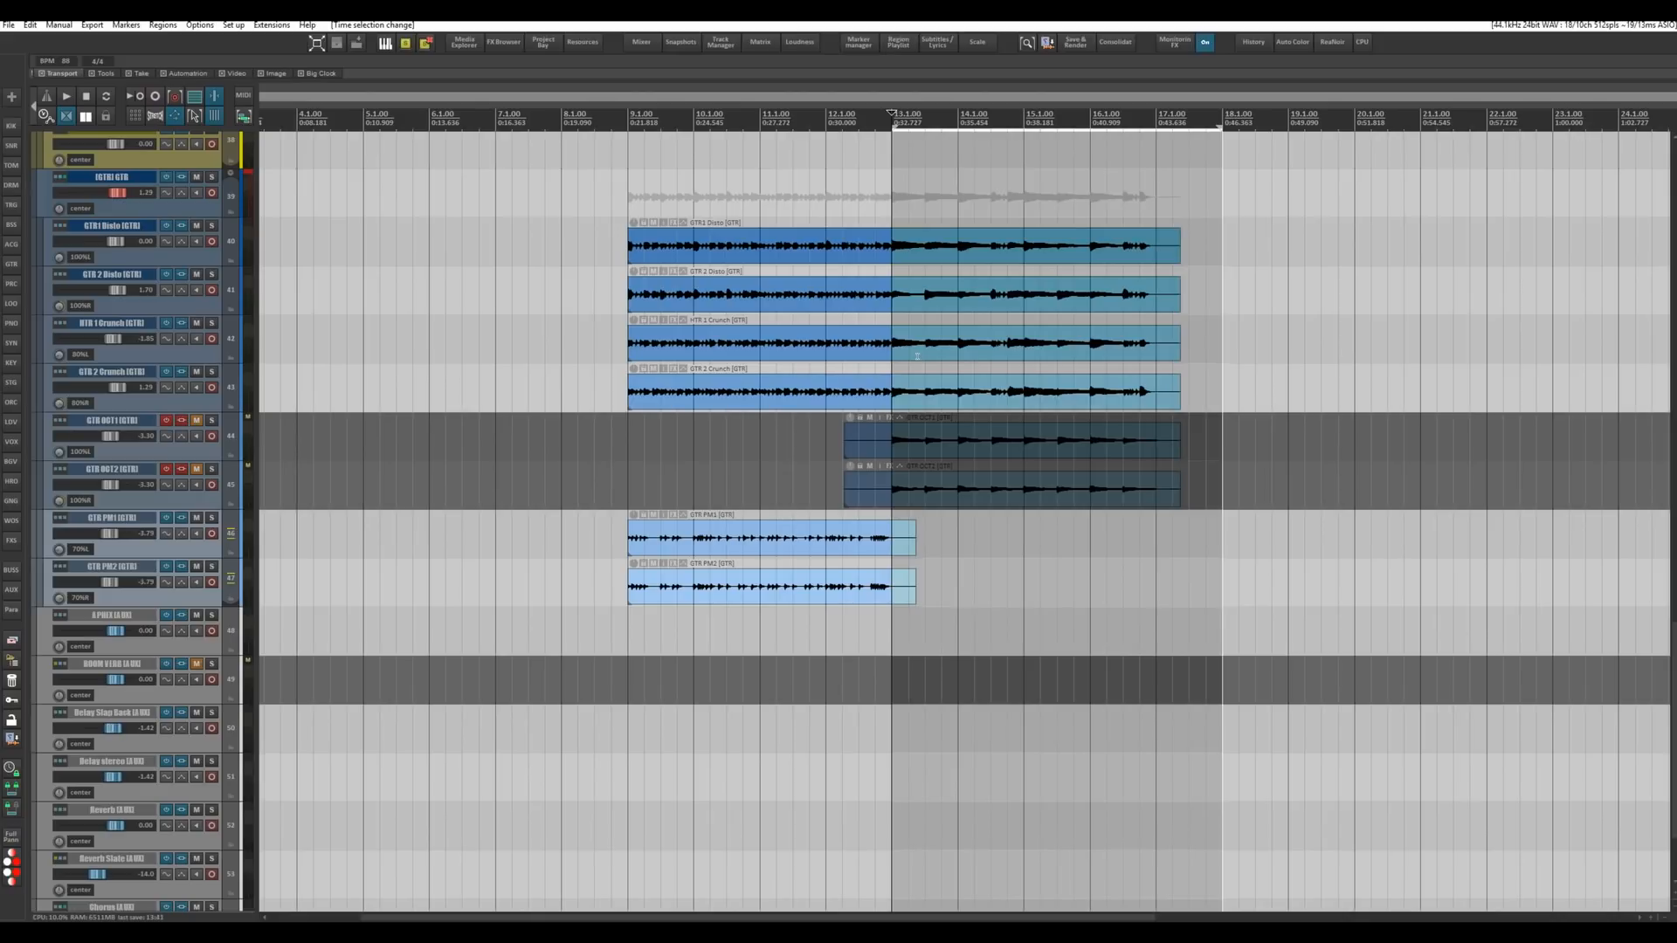
Play the selected section without the octave guitars, and then enable the effects on GTR OCT1 and GTR OCT2 and unmute both tracks.
key("space")
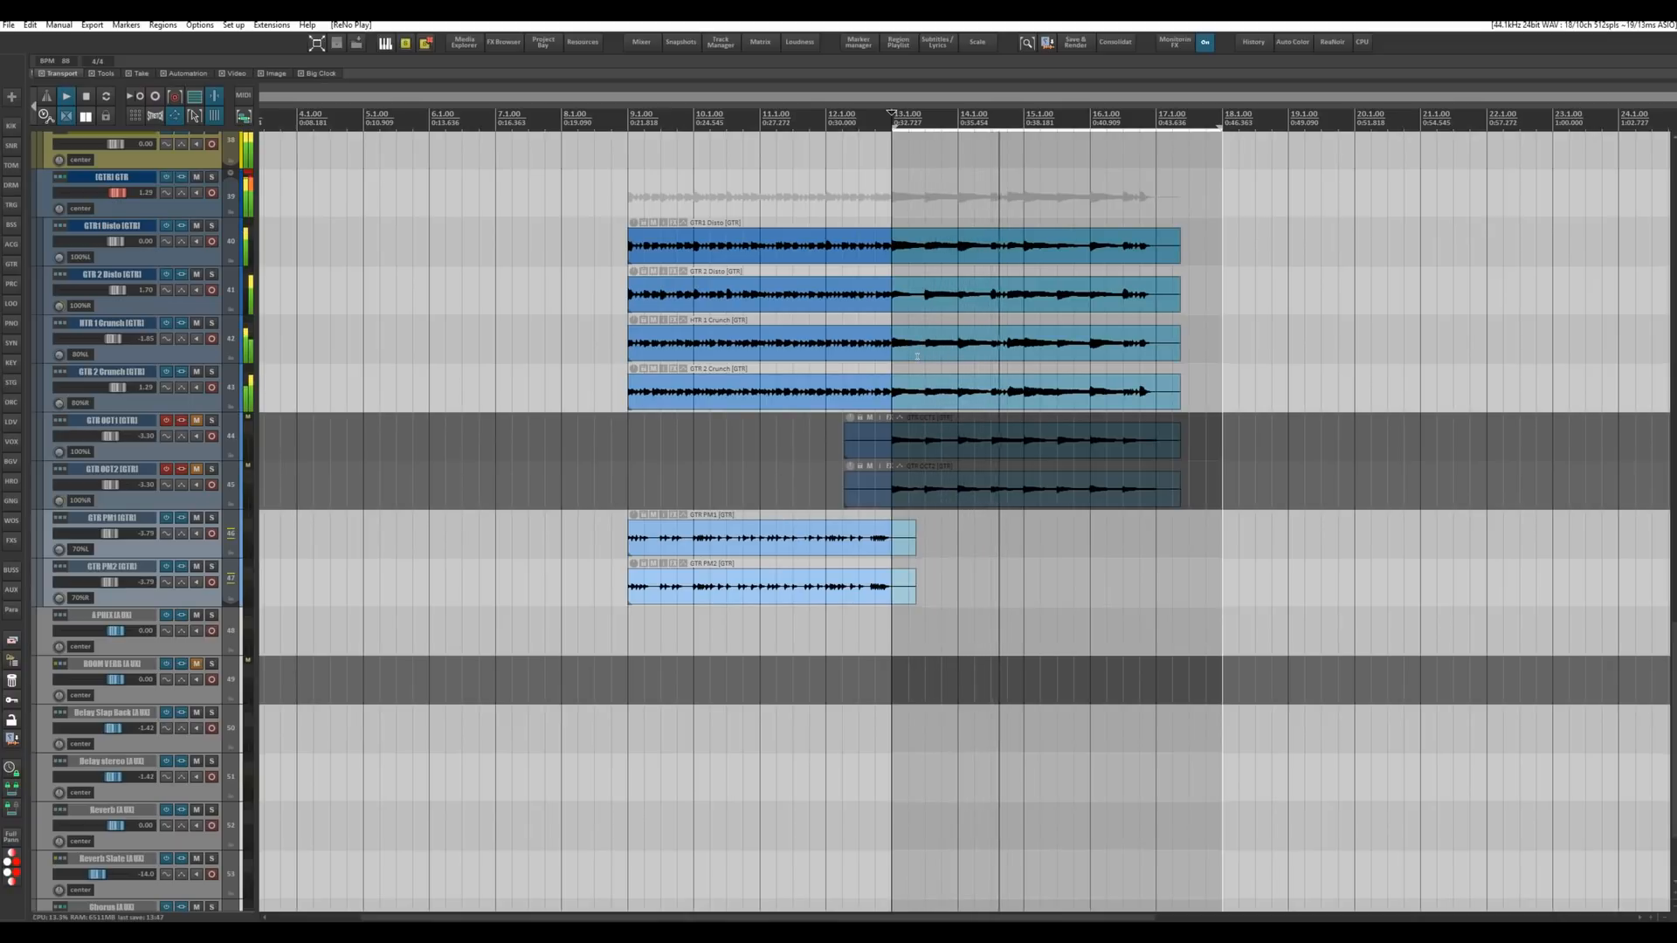
left_click(166, 420)
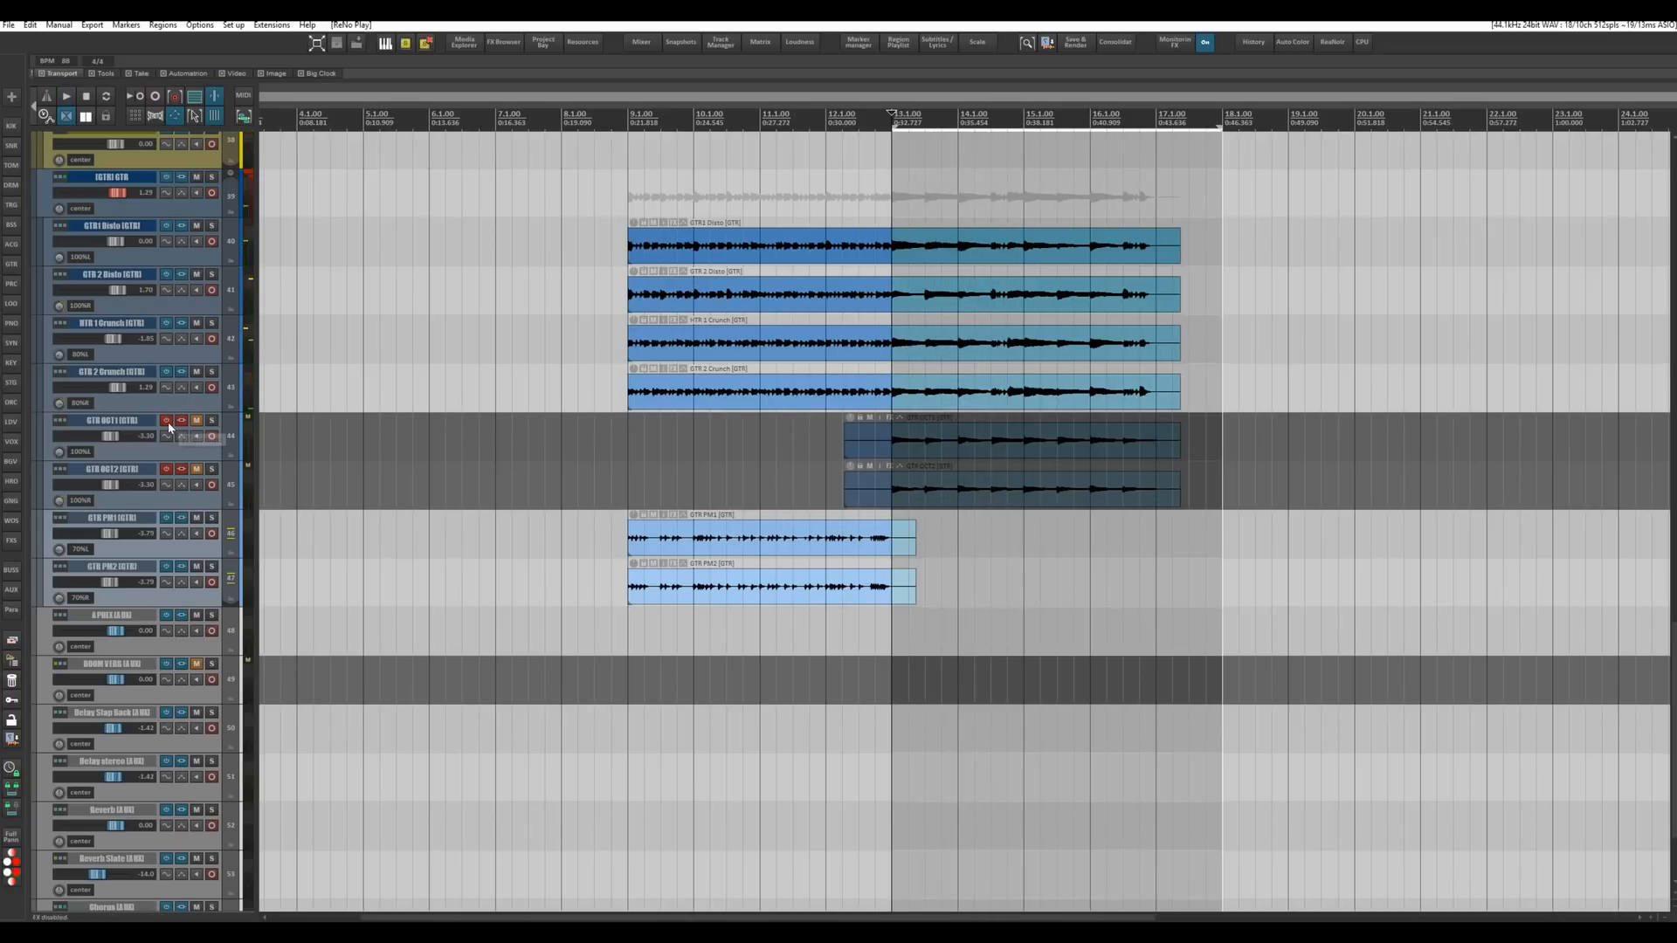
left_click(166, 472)
left_click(197, 469)
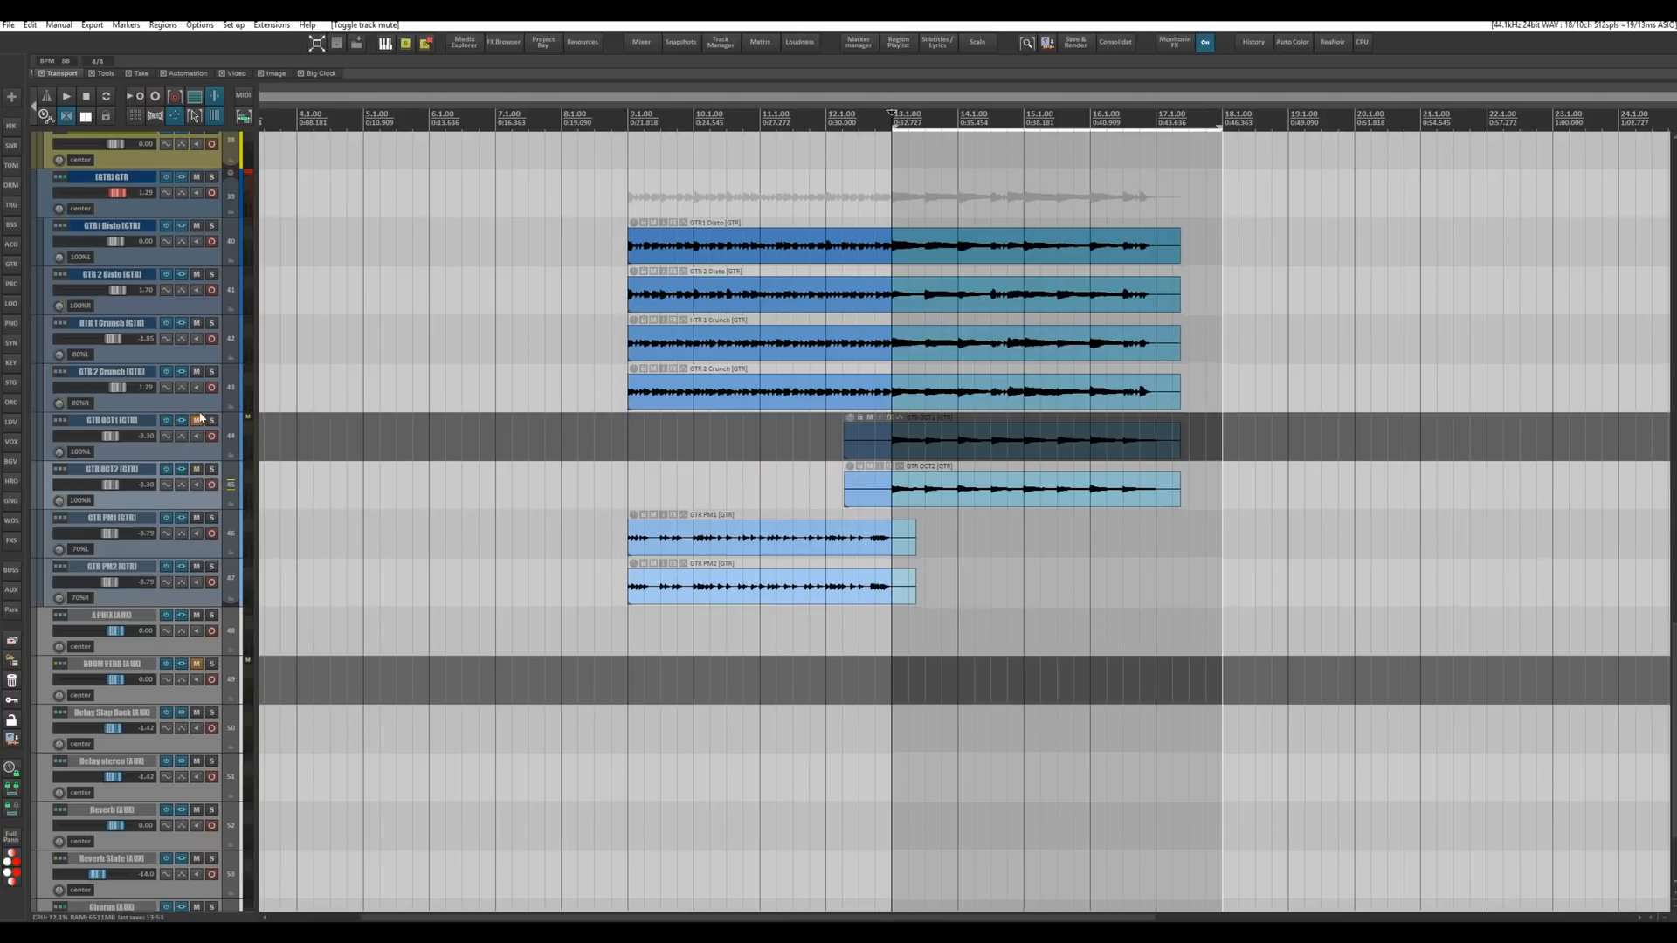
left_click(197, 421)
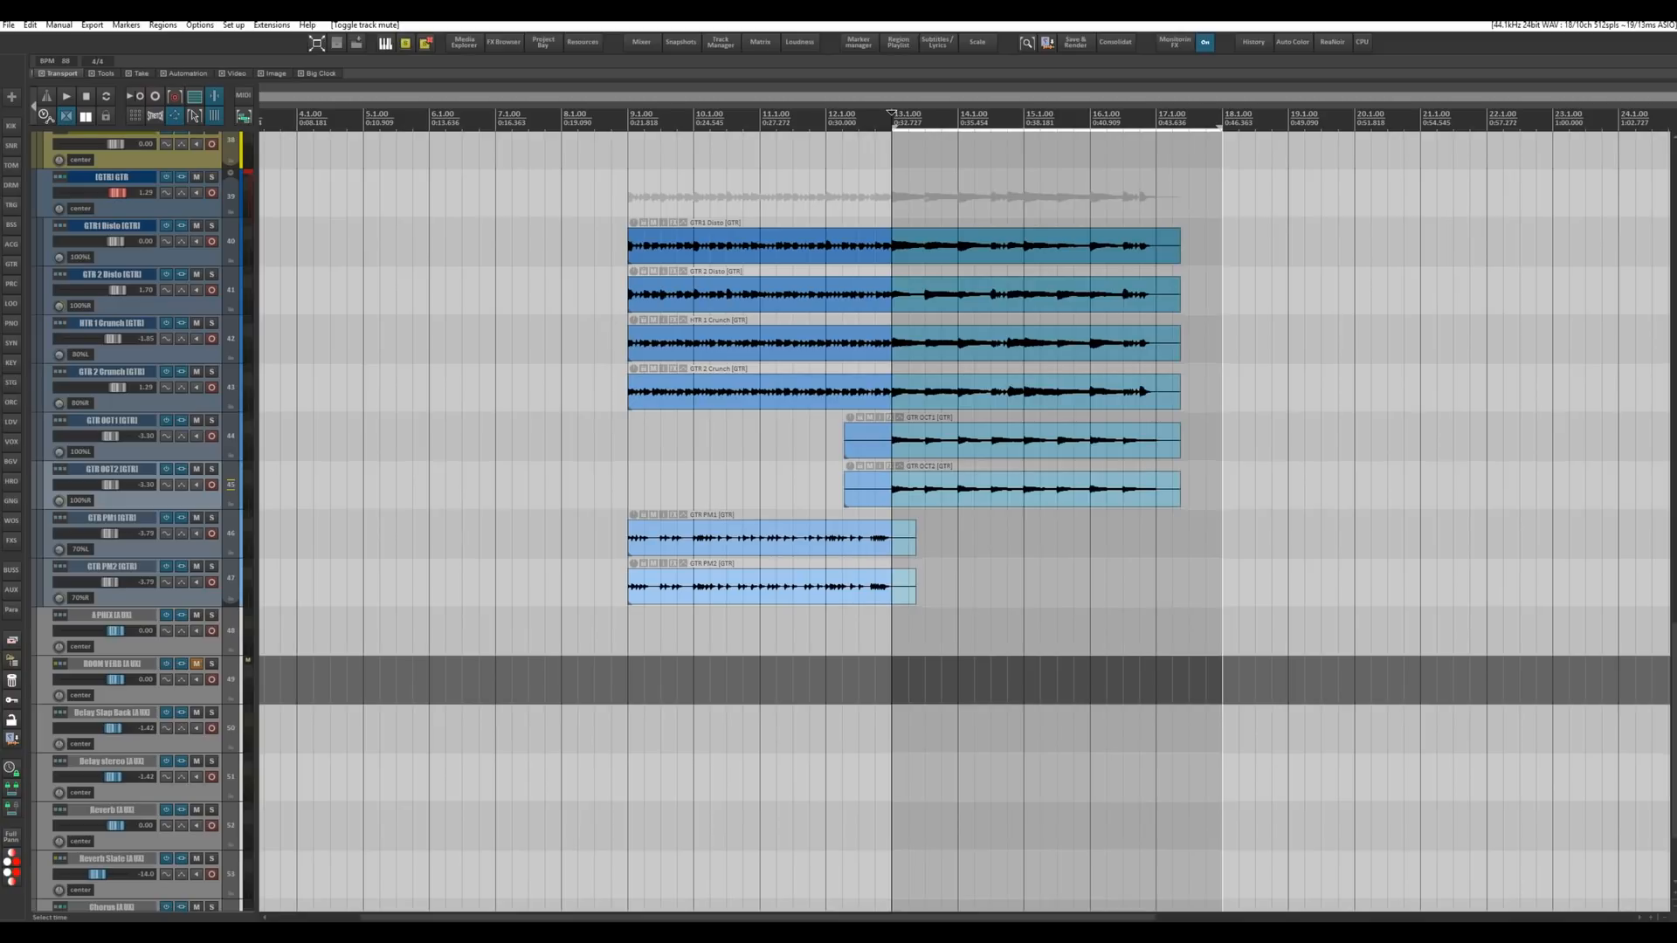
Play the mix from just before bar 13, toggling the mute of GTR OCT1 and GTR OCT2 for comparison.
left_click(882, 165)
key("space")
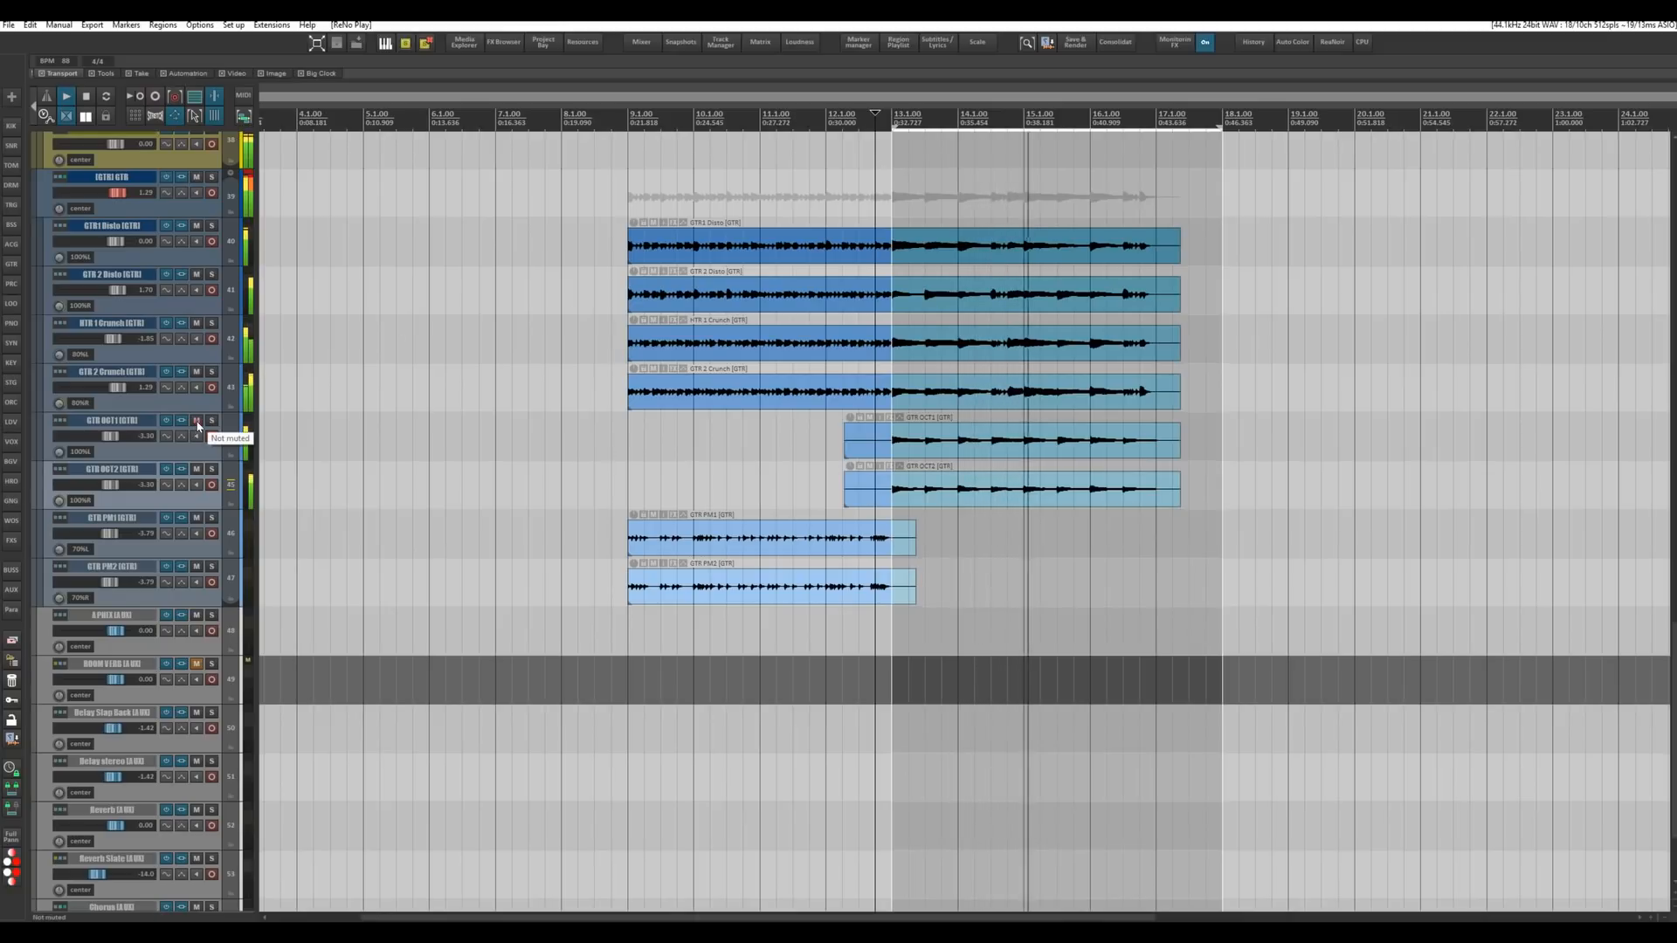
mouse_move(198, 426)
left_mouse_down()
mouse_move(199, 474)
mouse_move(198, 425)
left_mouse_up()
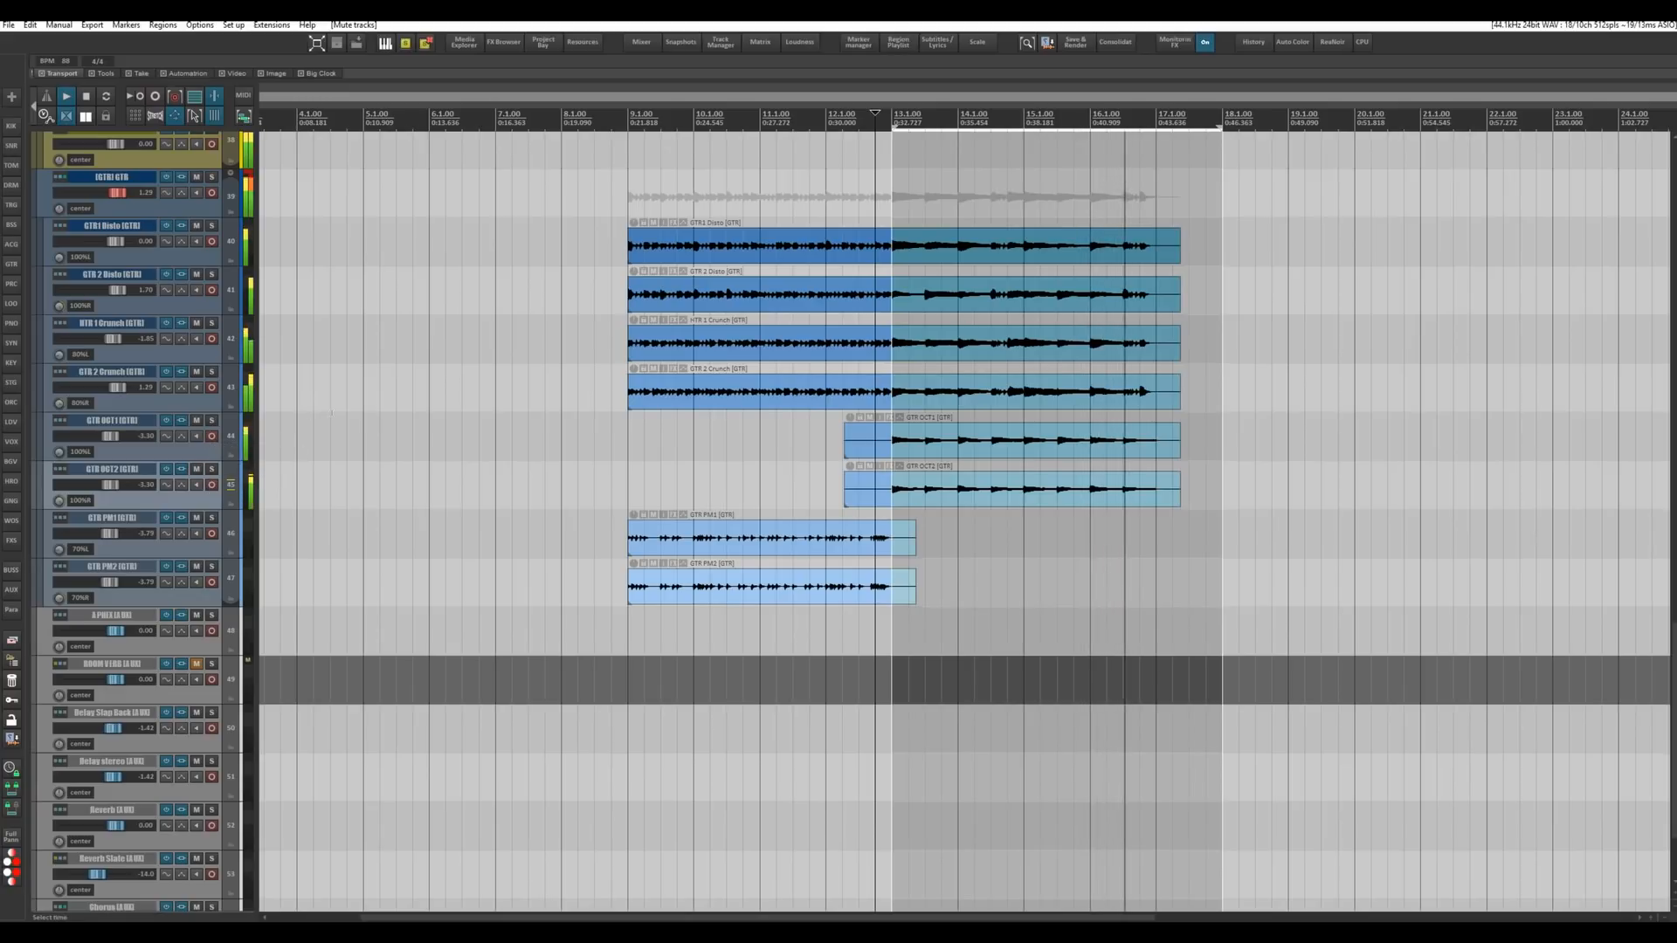
Solo GTR OCT1 and GTR OCT2 and play the octave guitars on their own.
left_click(211, 420)
left_click(211, 469)
key("space")
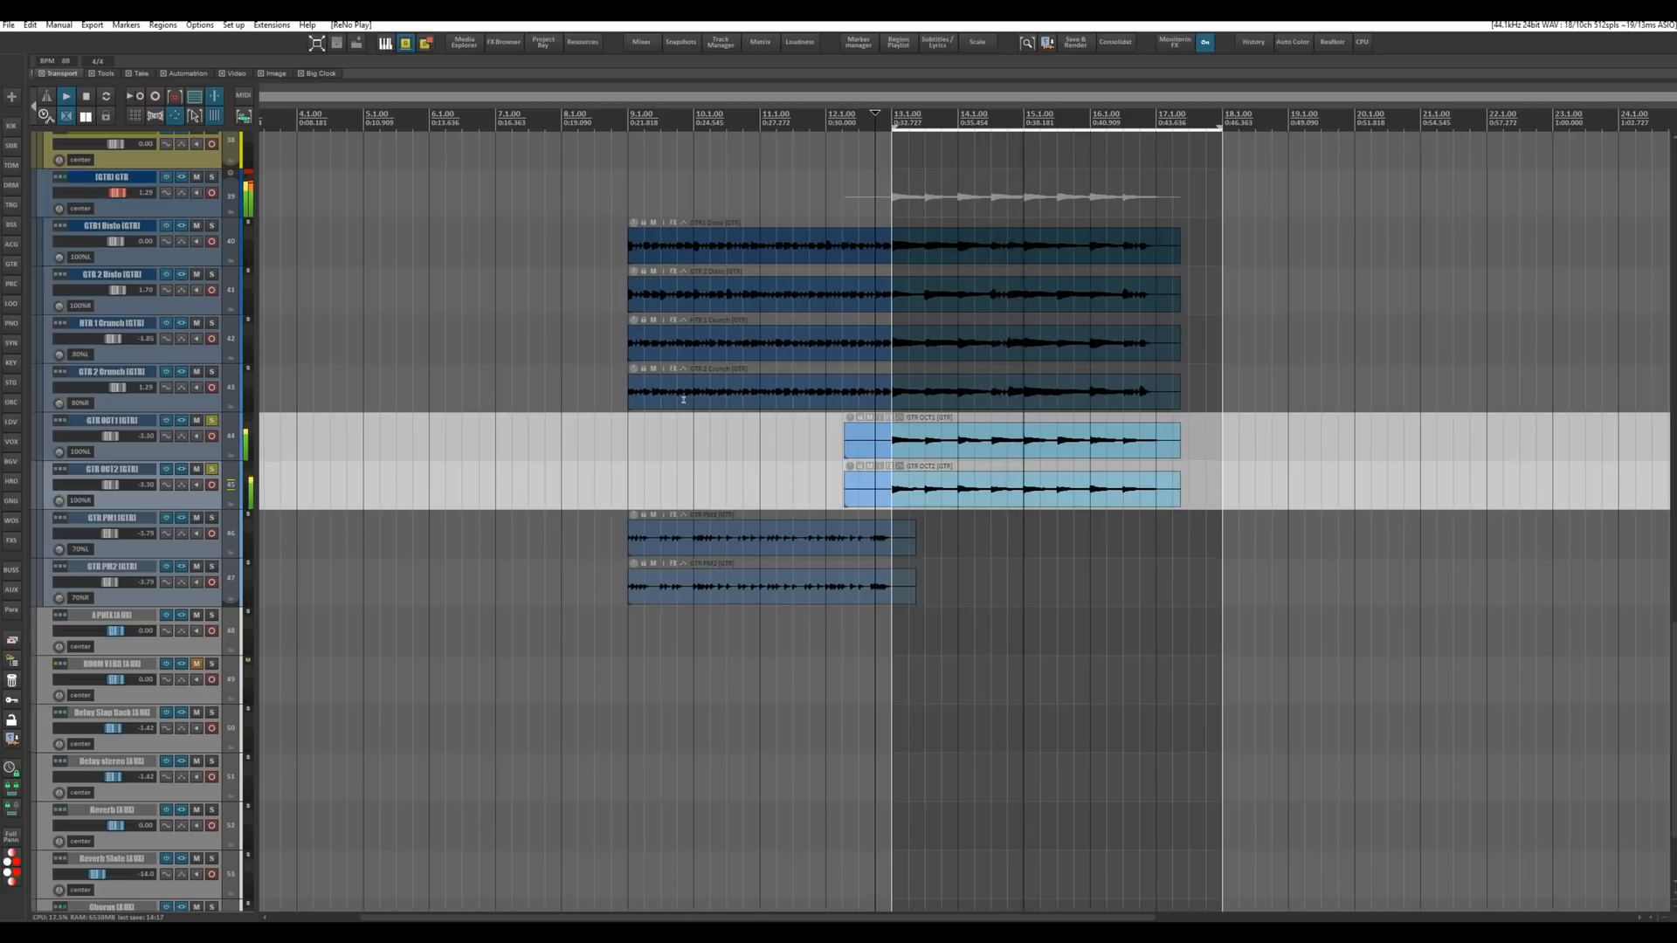
key("space")
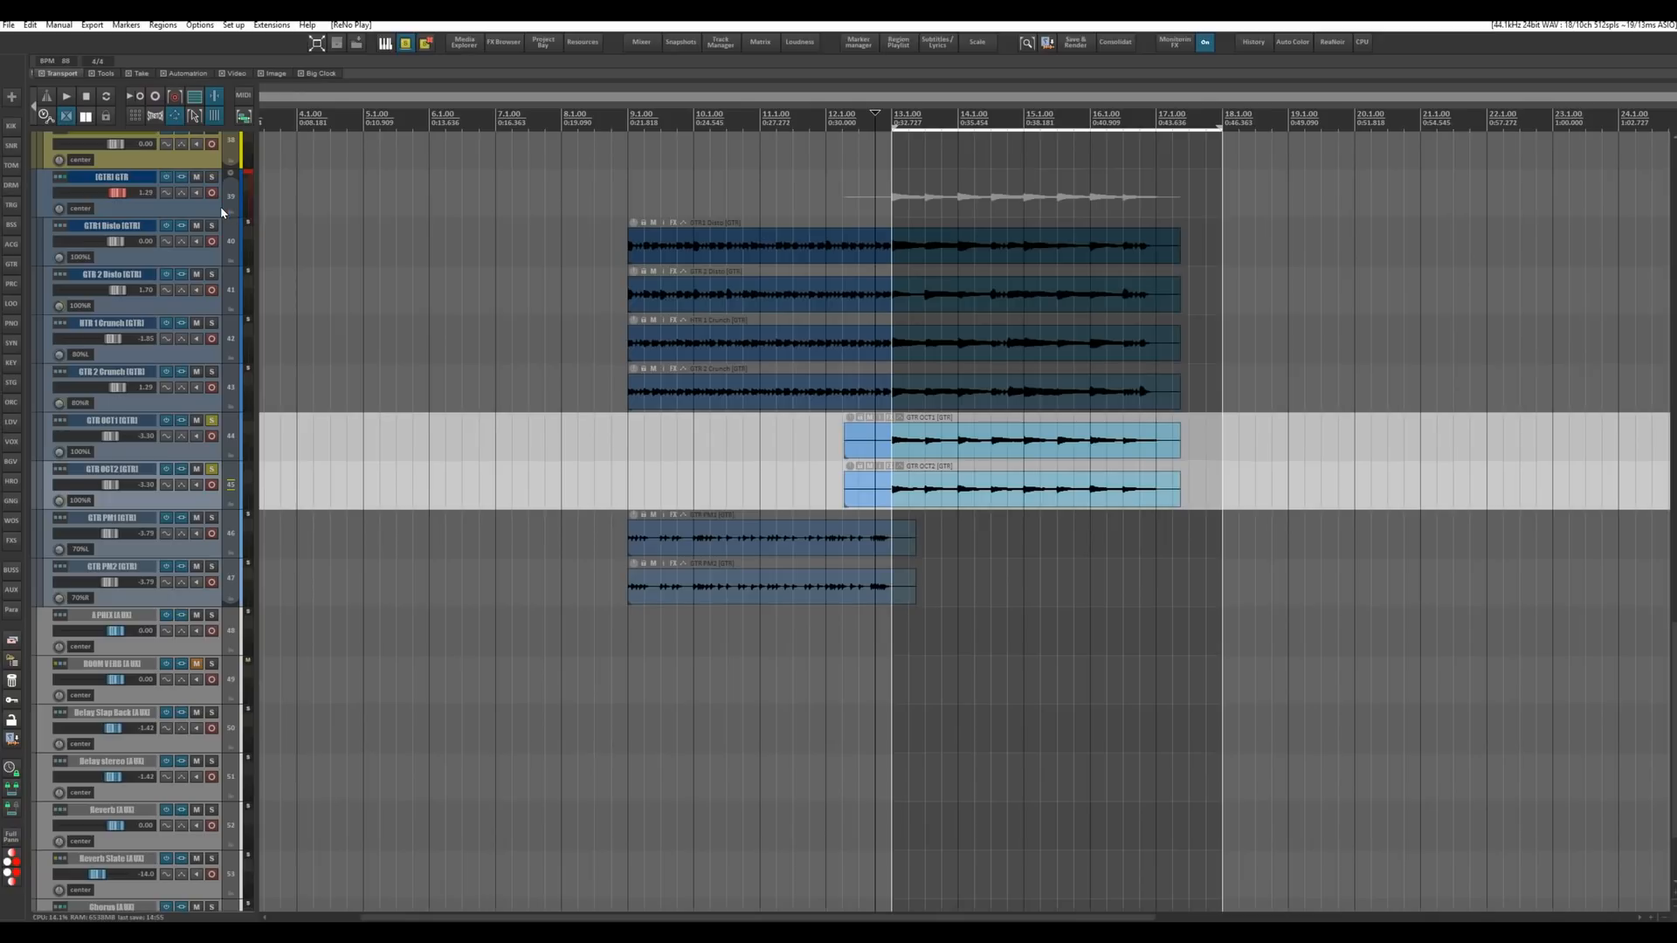
Add the Disto and Crunch guitars to the solo and play them, switching the solo of both OCT tracks off and on.
left_click_drag(218, 222, 226, 397)
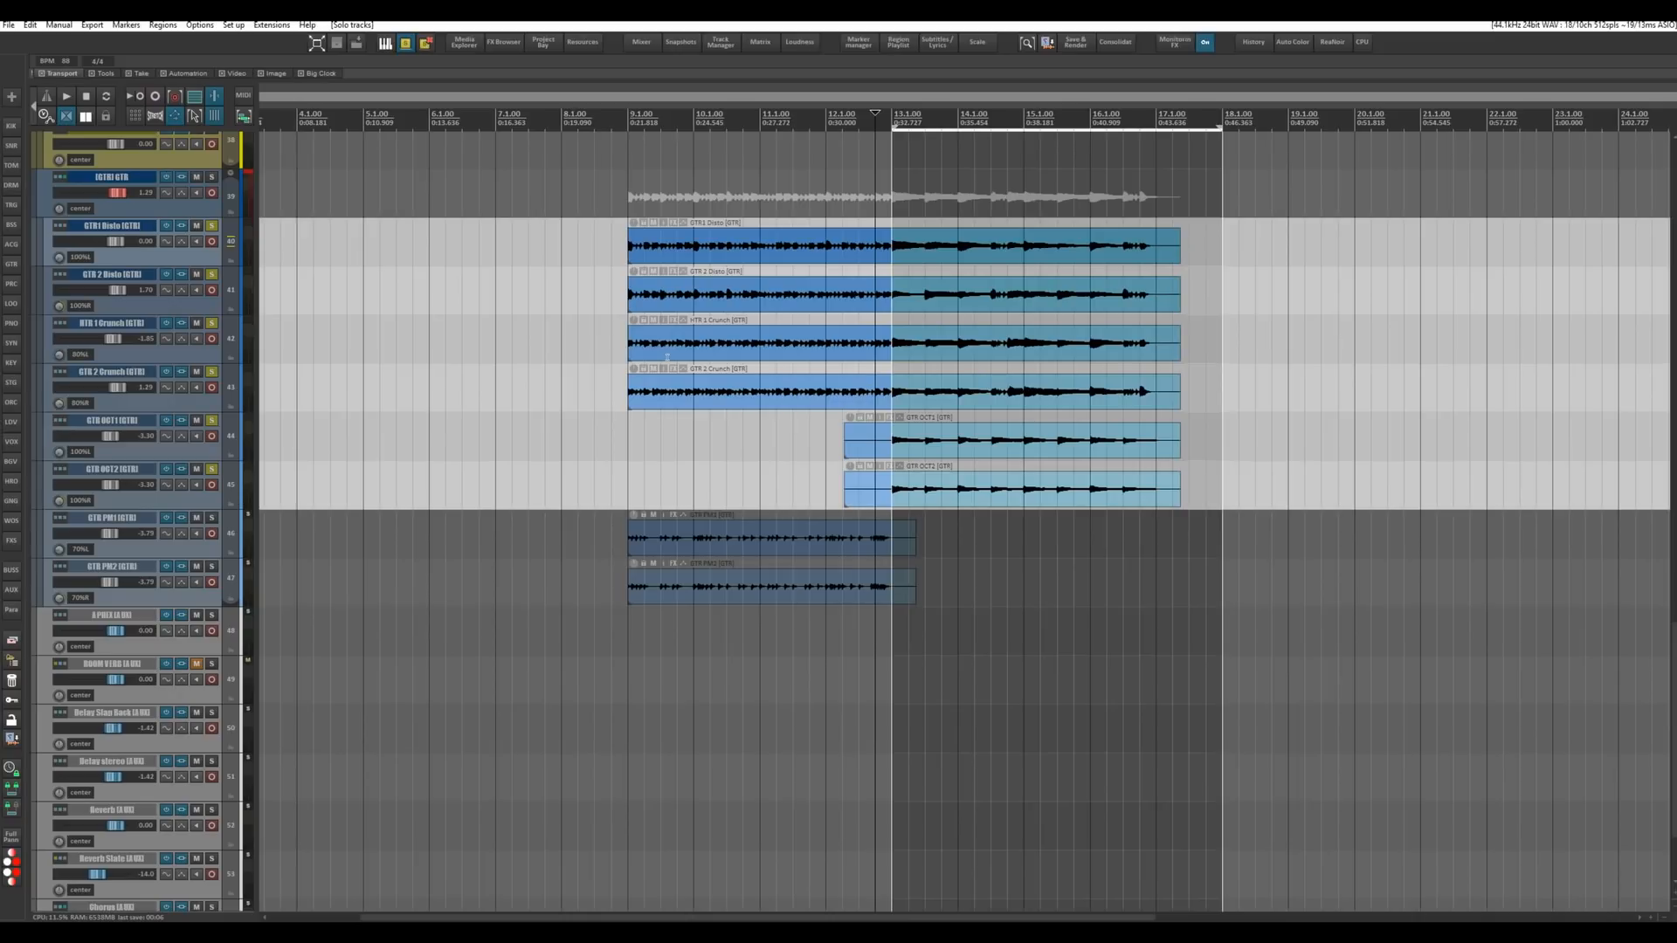
key("space")
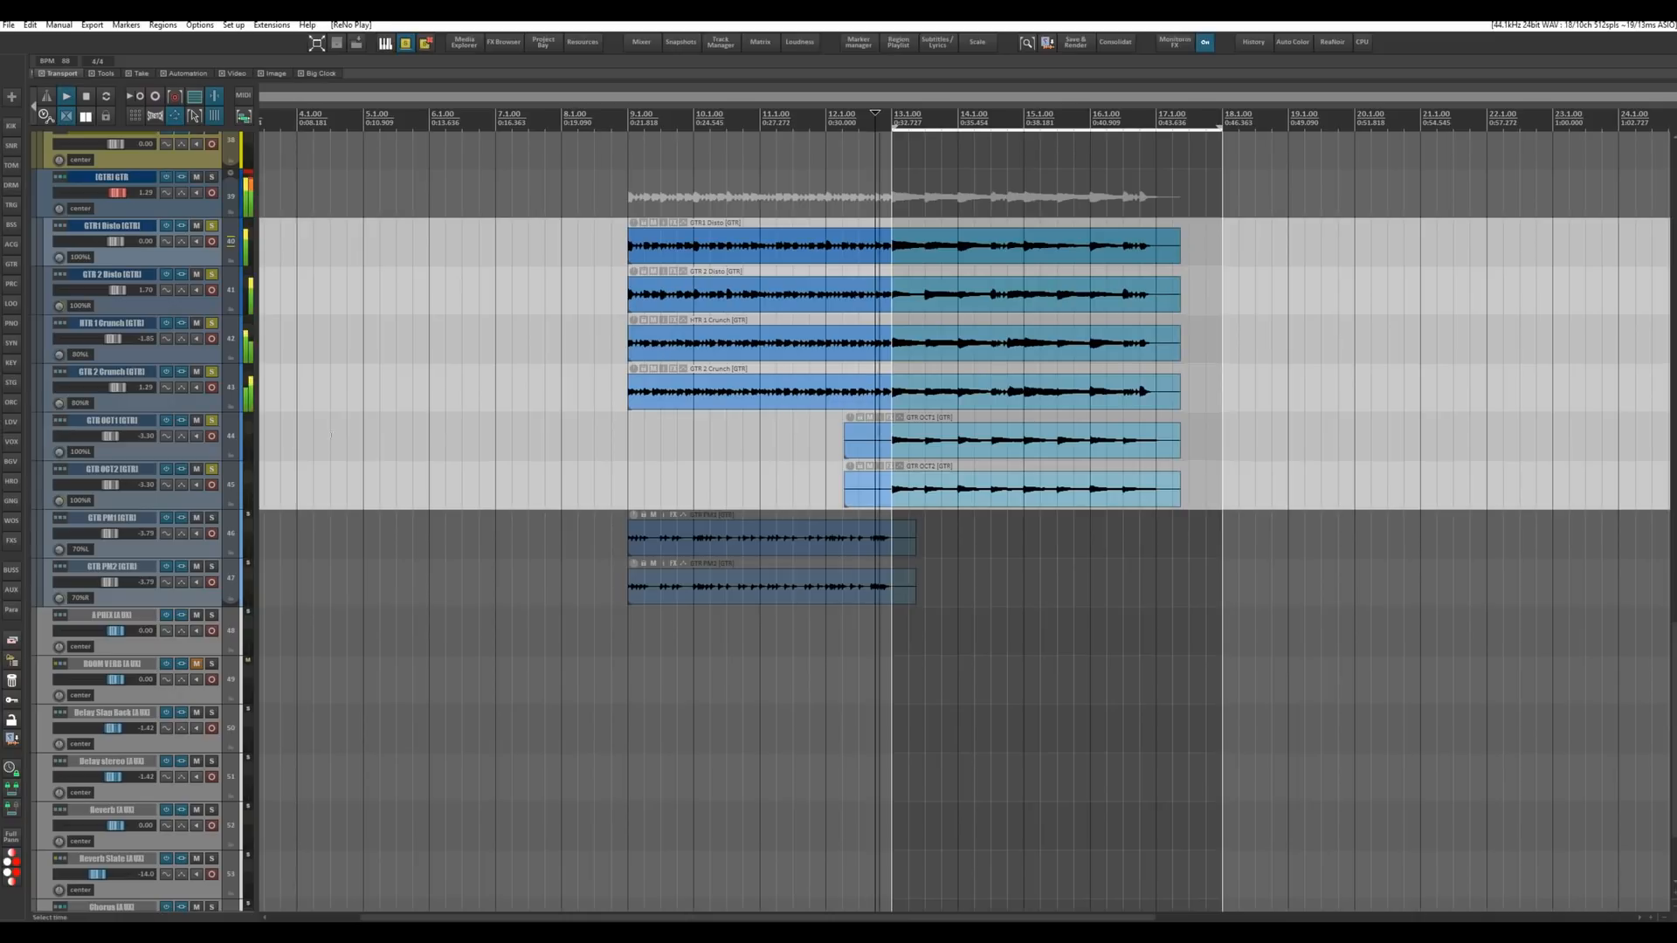
left_click(232, 440)
left_click(212, 469)
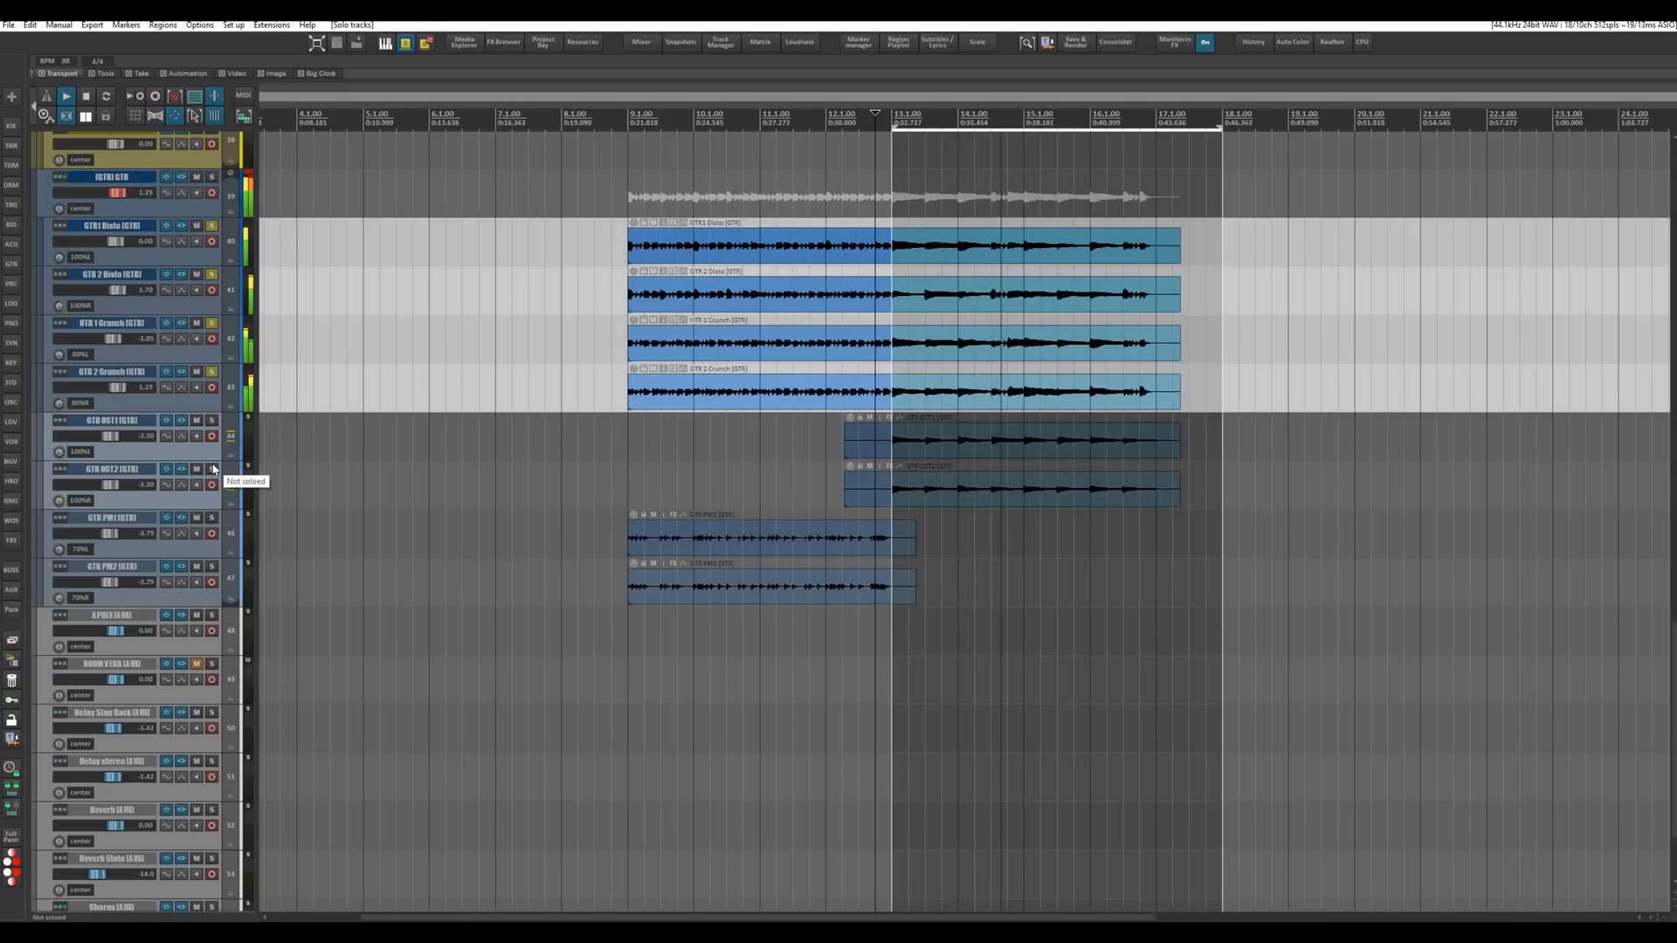
left_click(212, 469)
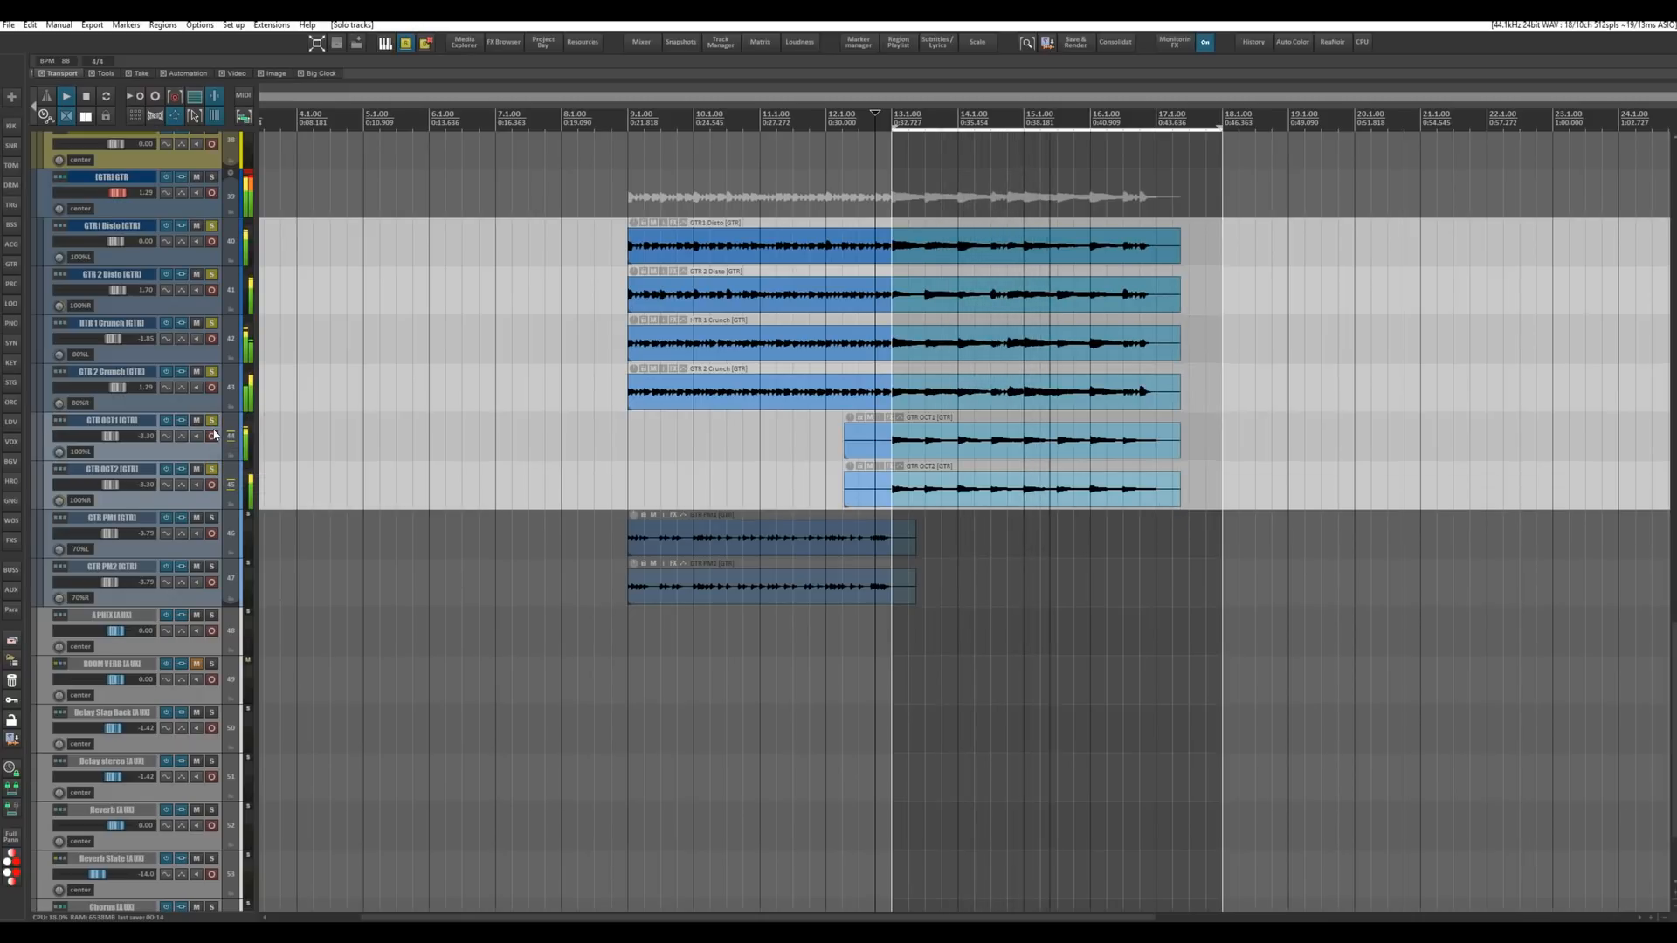
key("space")
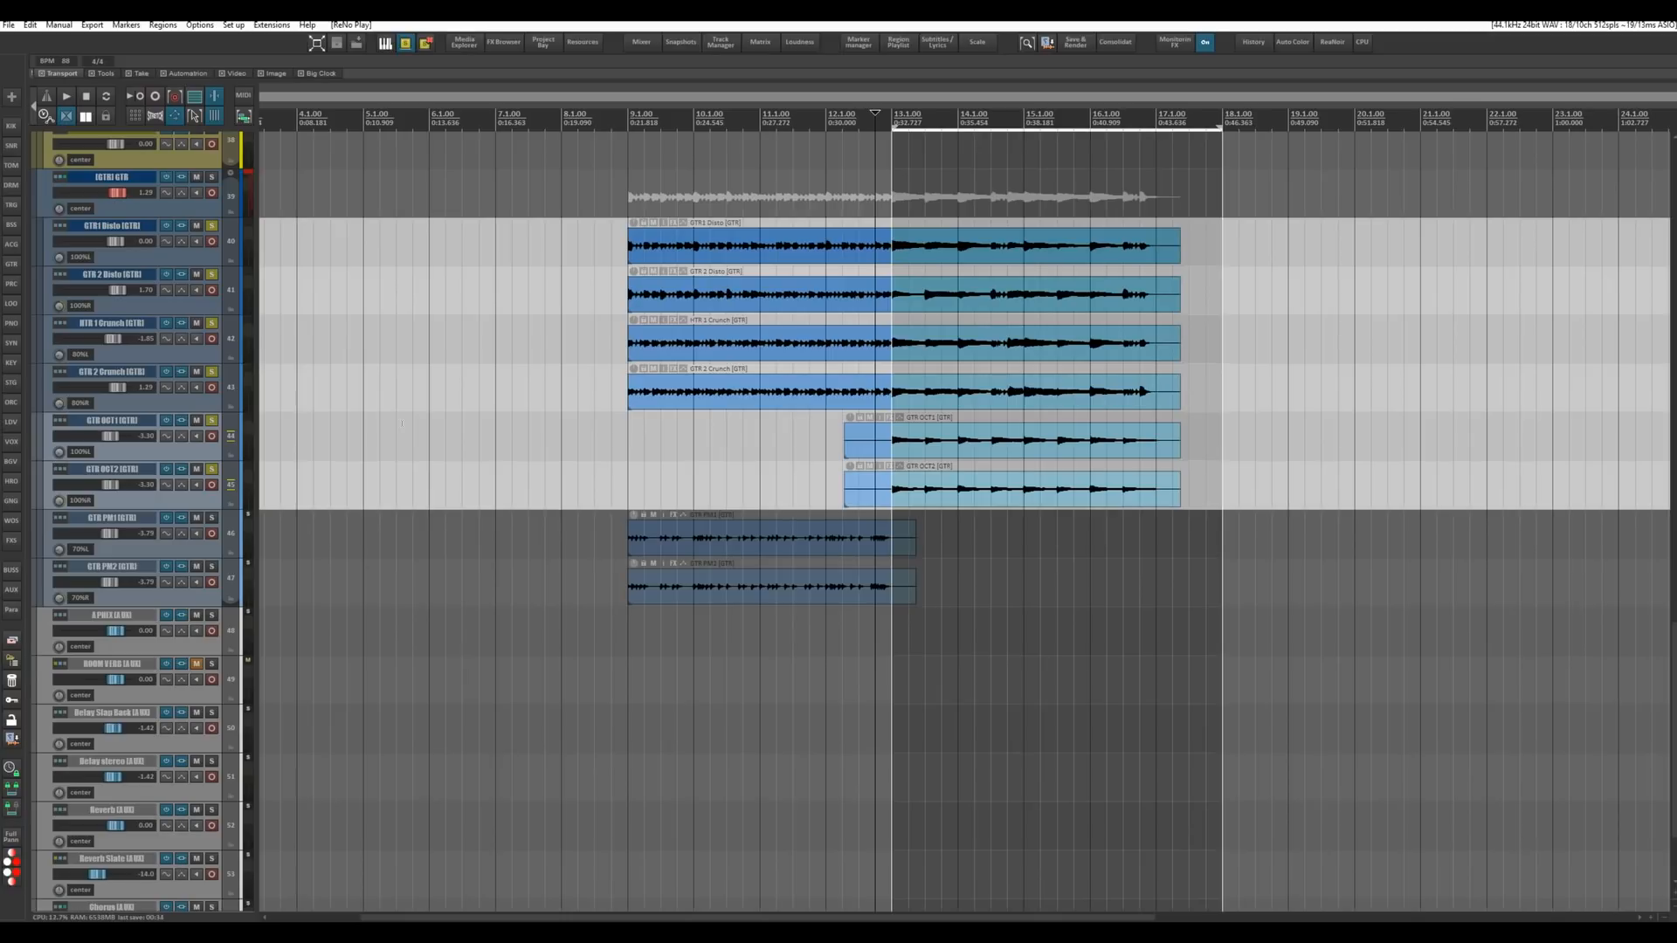
Clear the solos on the Disto, Crunch and OCT guitar tracks and unmute the ROOM VERB aux track.
left_click_drag(213, 227, 214, 474)
scroll(197, 538, "down", 3)
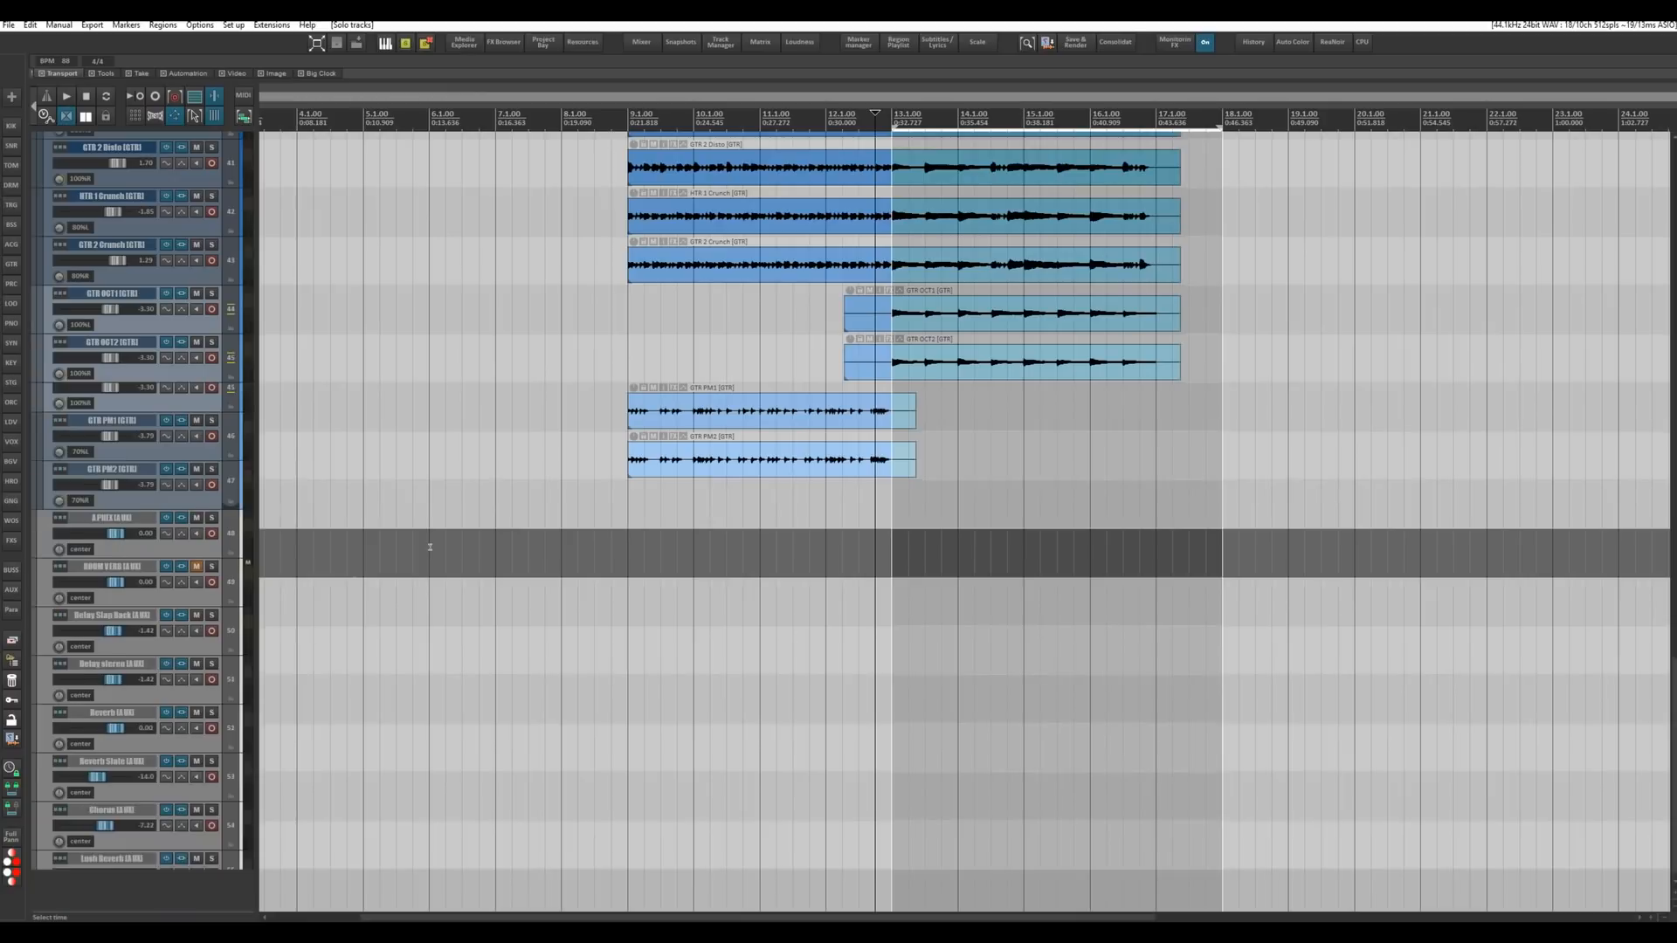
left_click(196, 536)
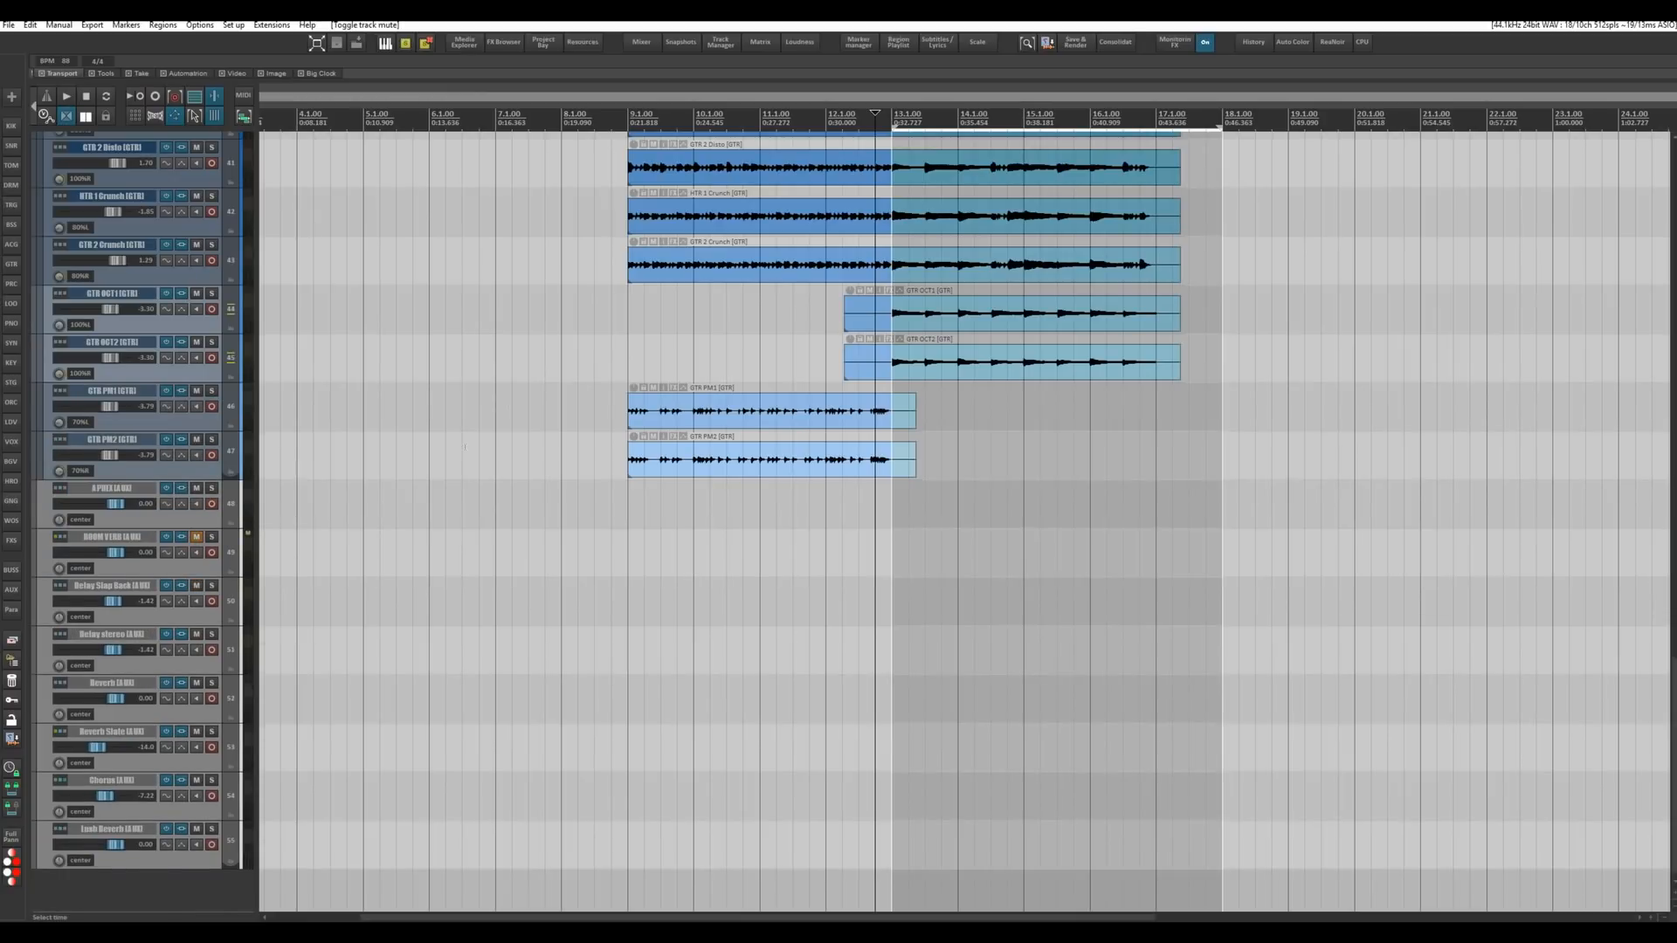
Place the playback start just before bar 9 and play the full mix with all guitars and ROOM VERB active.
left_click(609, 117)
scroll(593, 281, "up", 3)
scroll(593, 282, "up", 1)
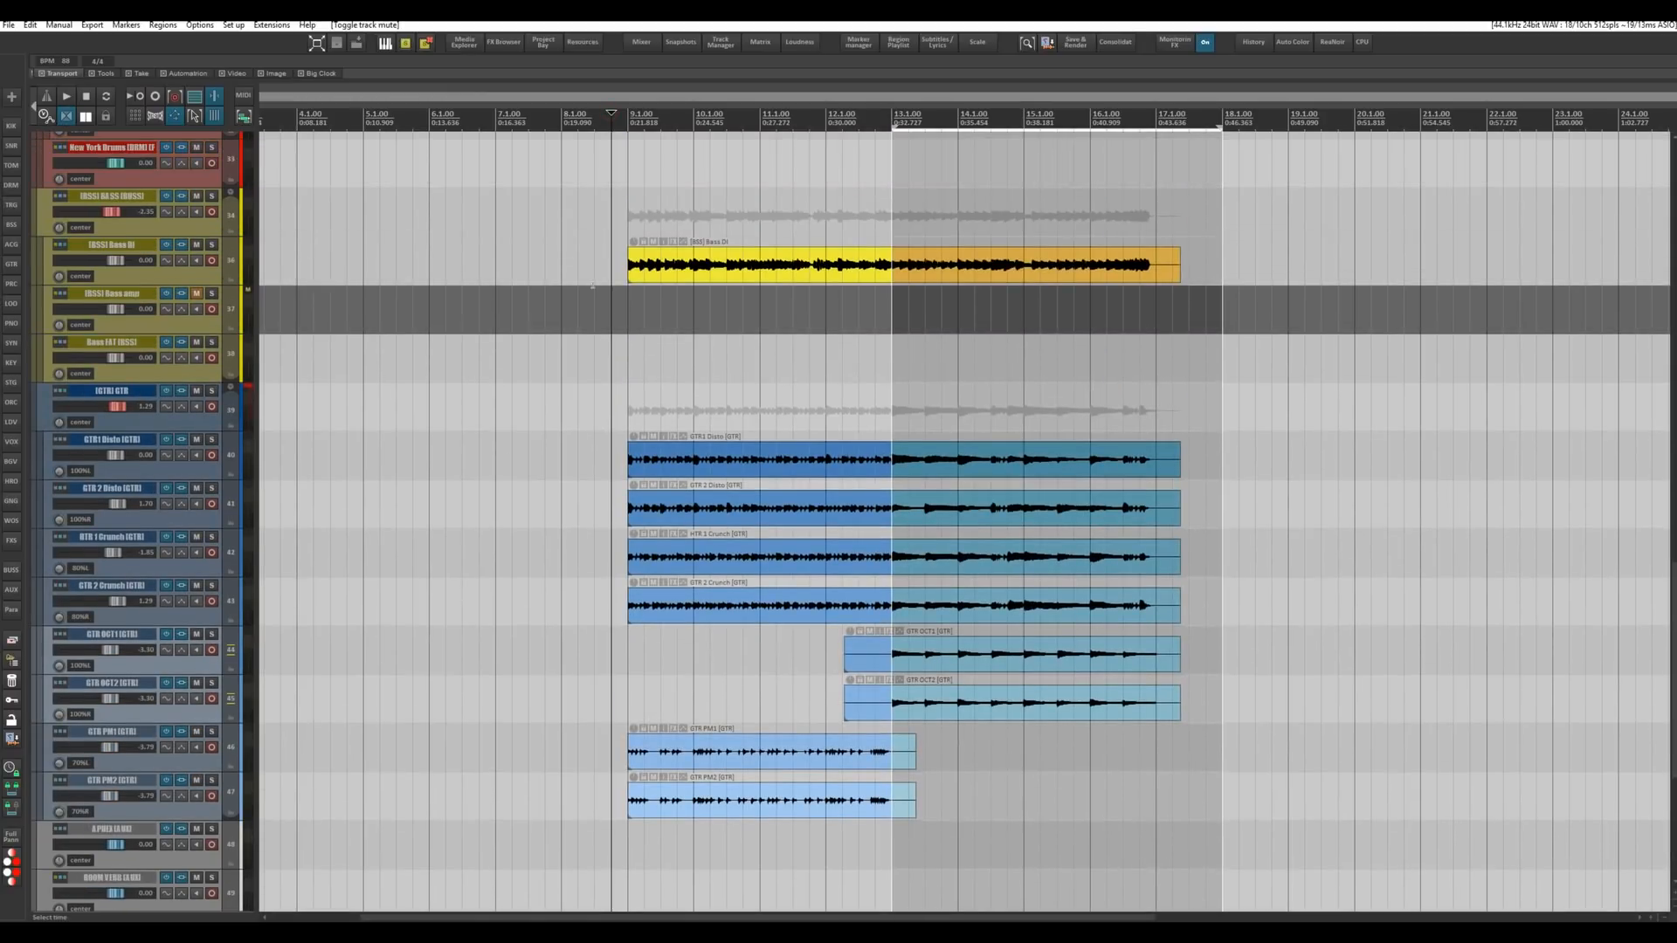
key("space")
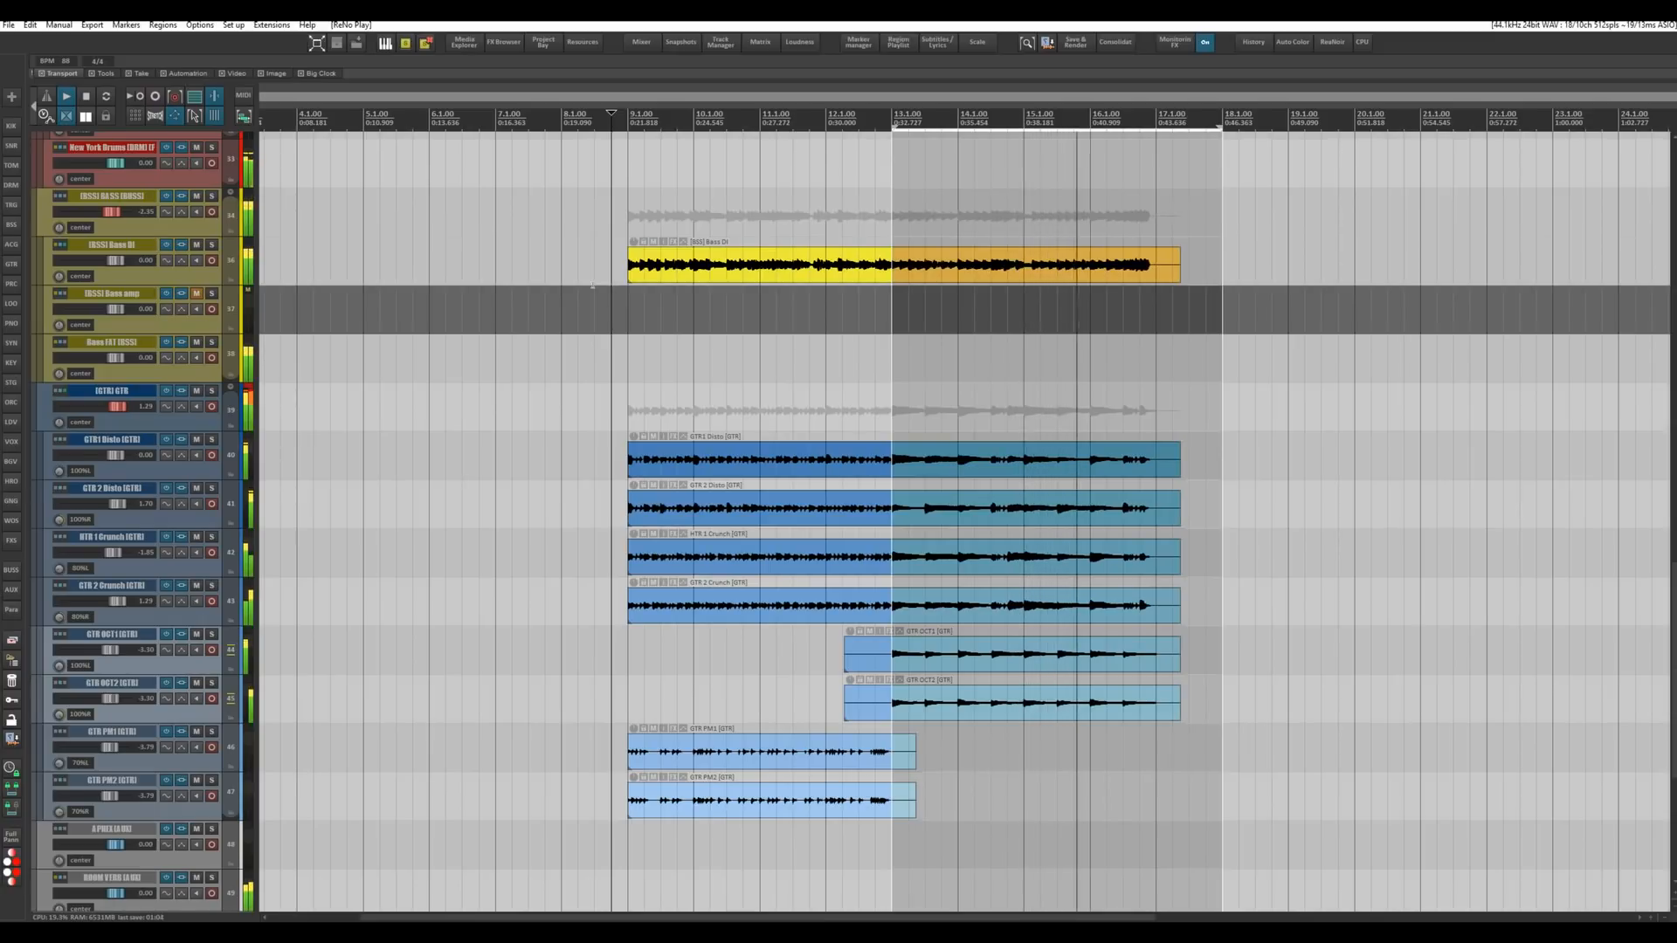
scroll(593, 284, "down", 2)
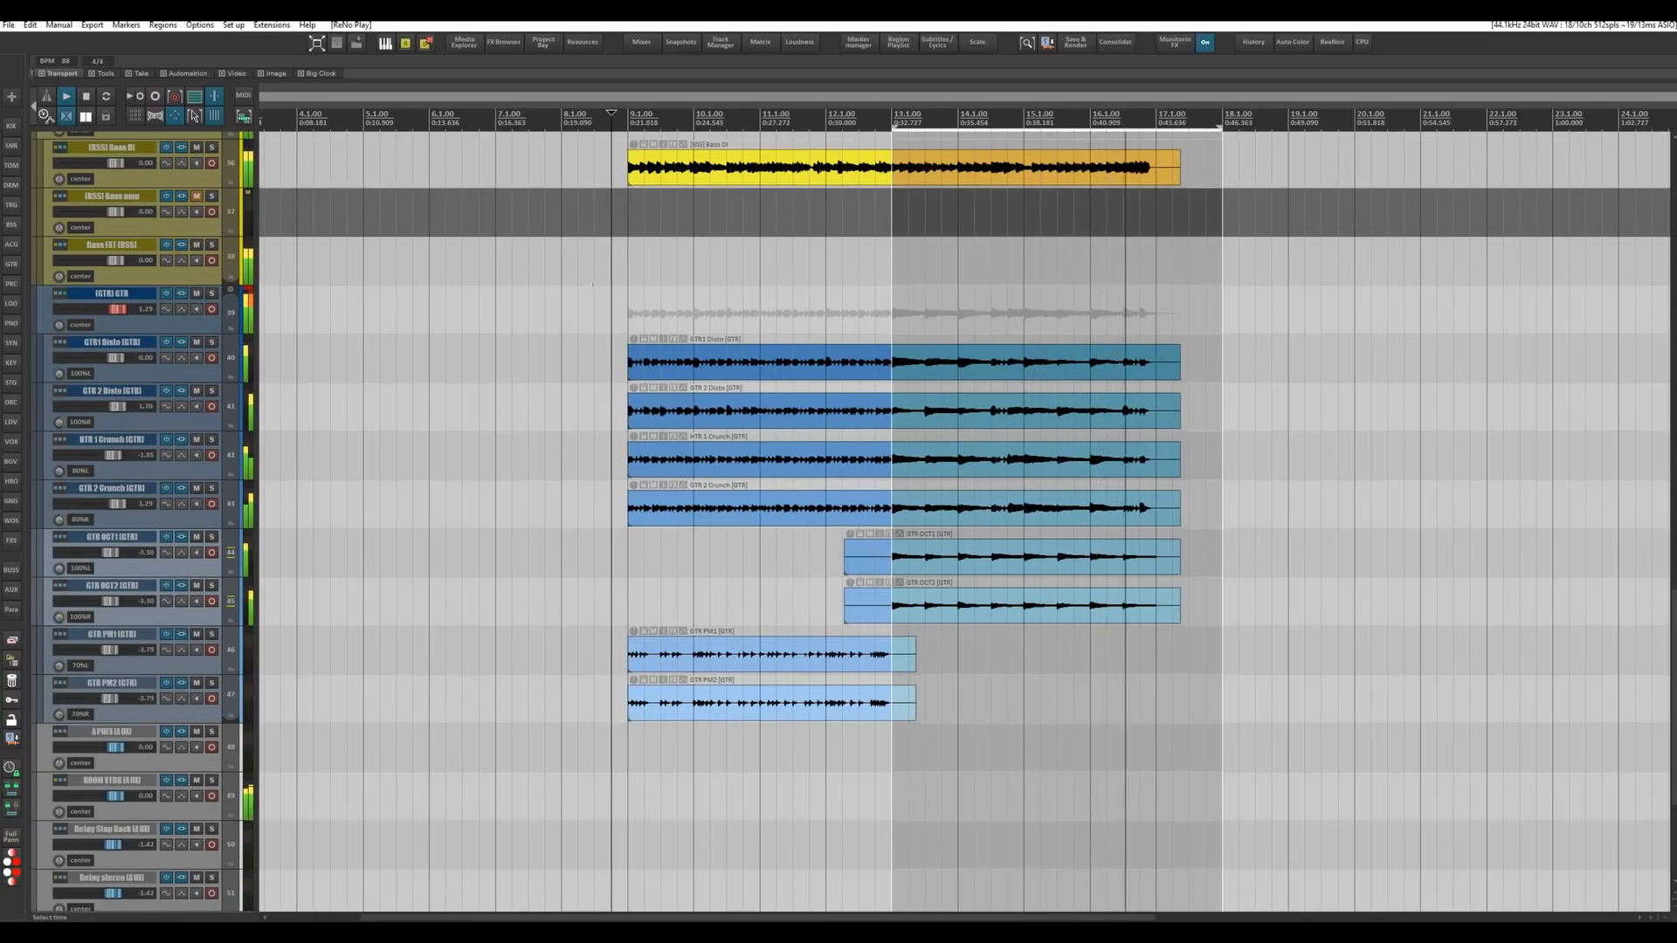
key("space")
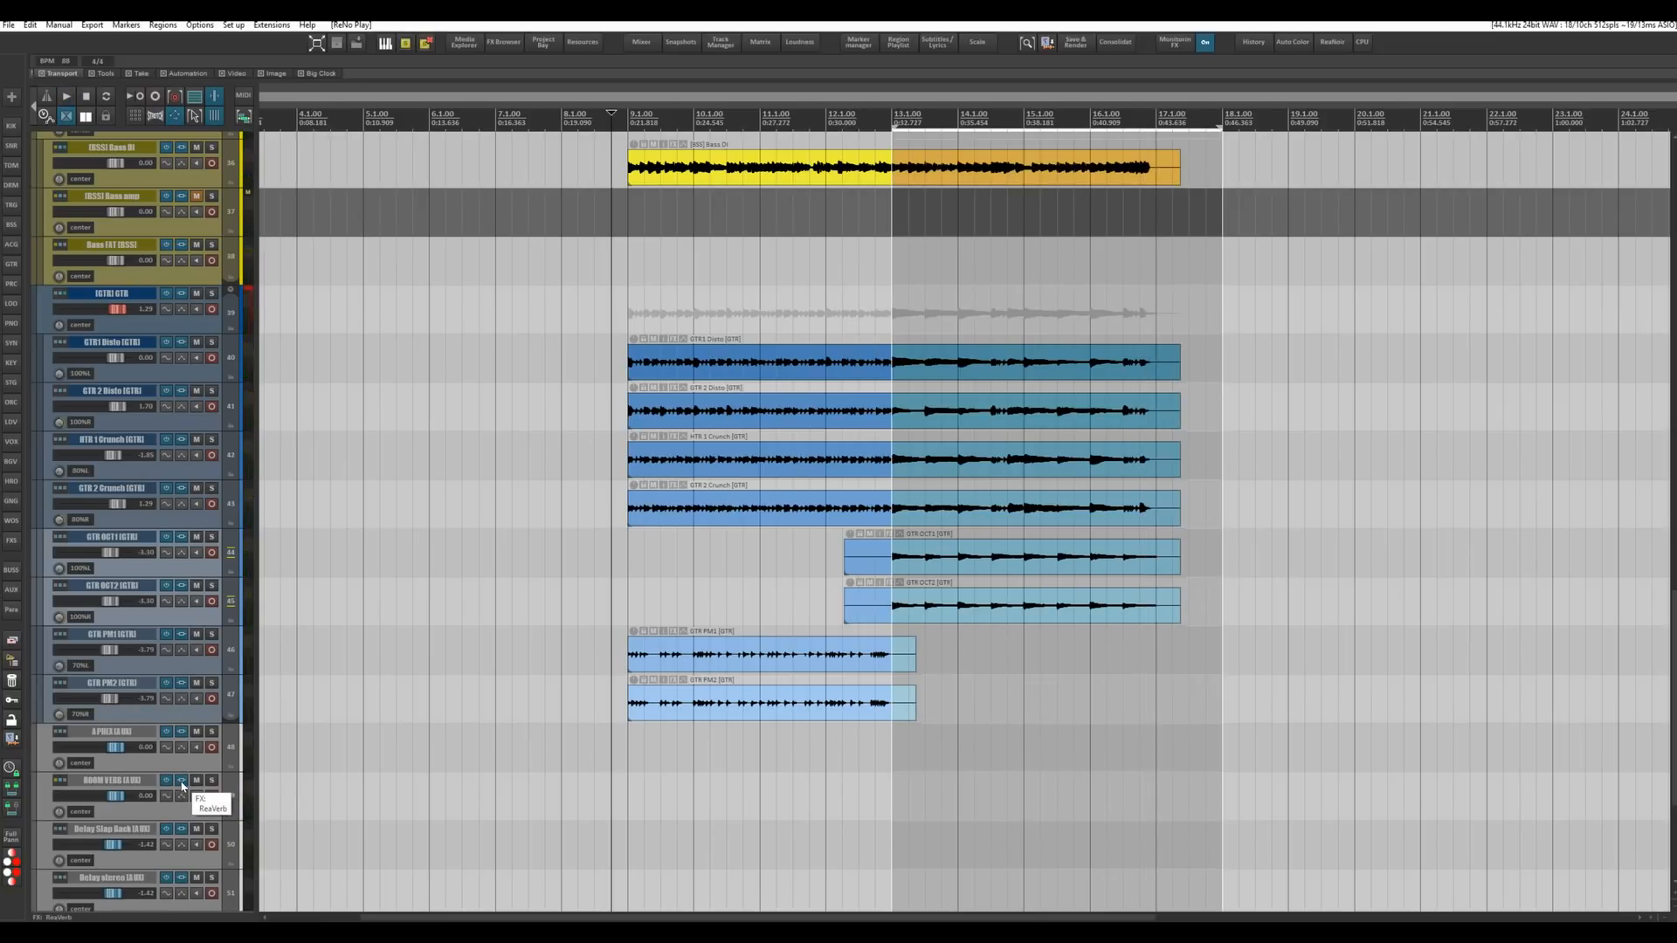
Show the ReaVerb effect on ROOM VERB clear of the track controls and solo the GTR folder track.
left_click(182, 782)
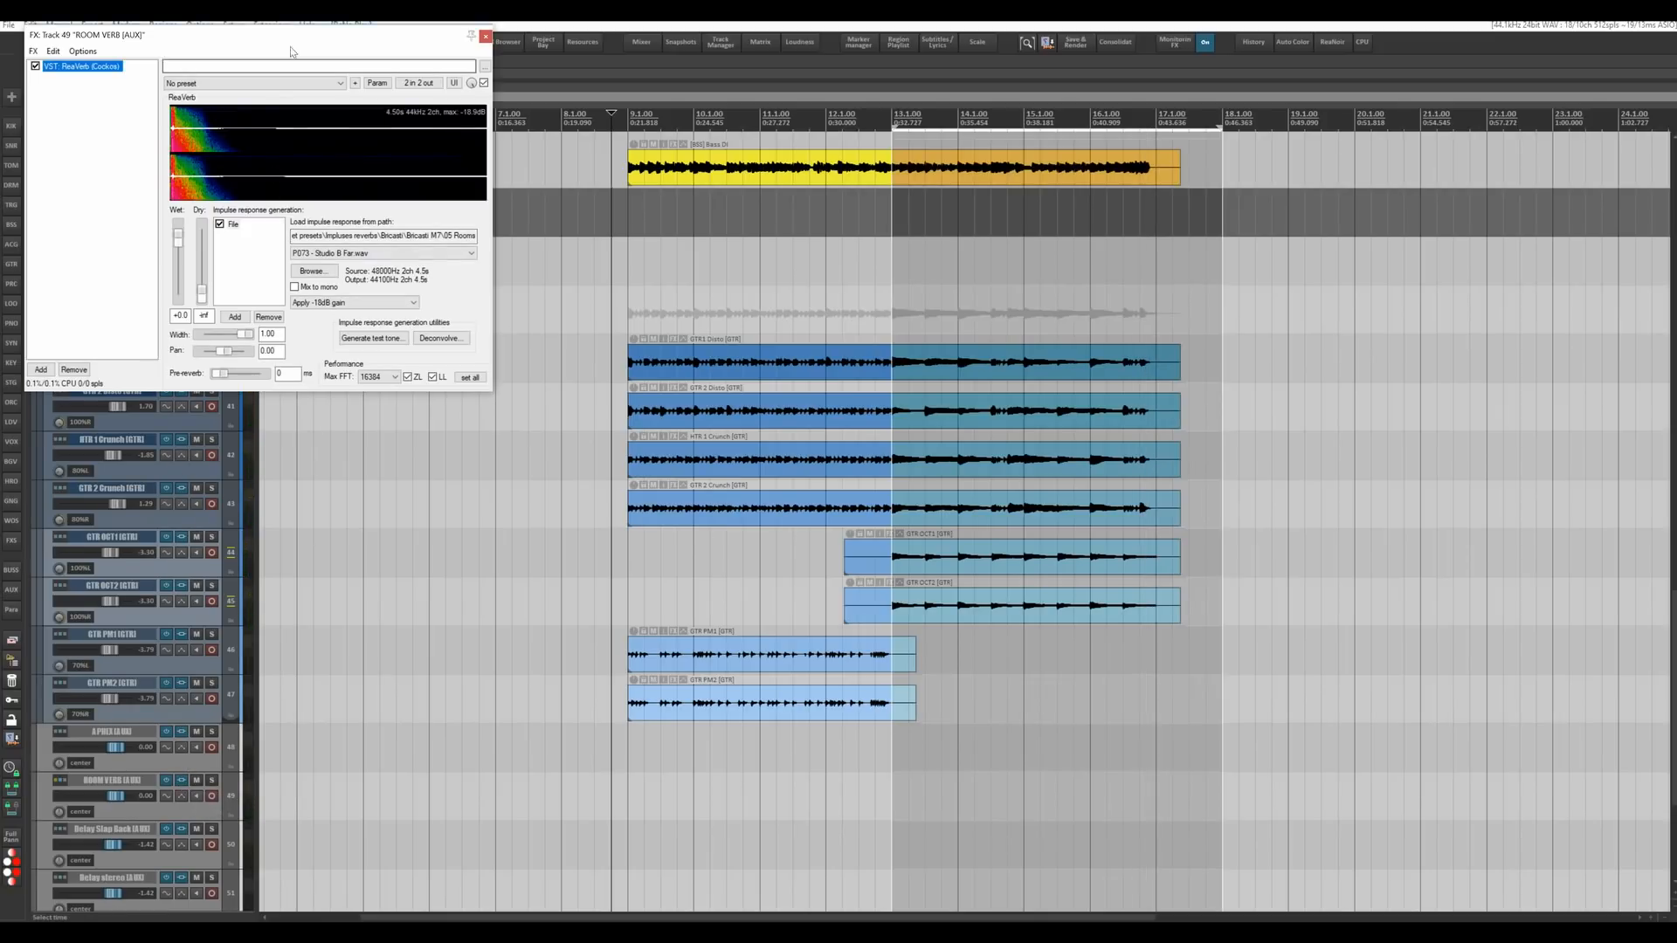
left_click_drag(296, 37, 1023, 204)
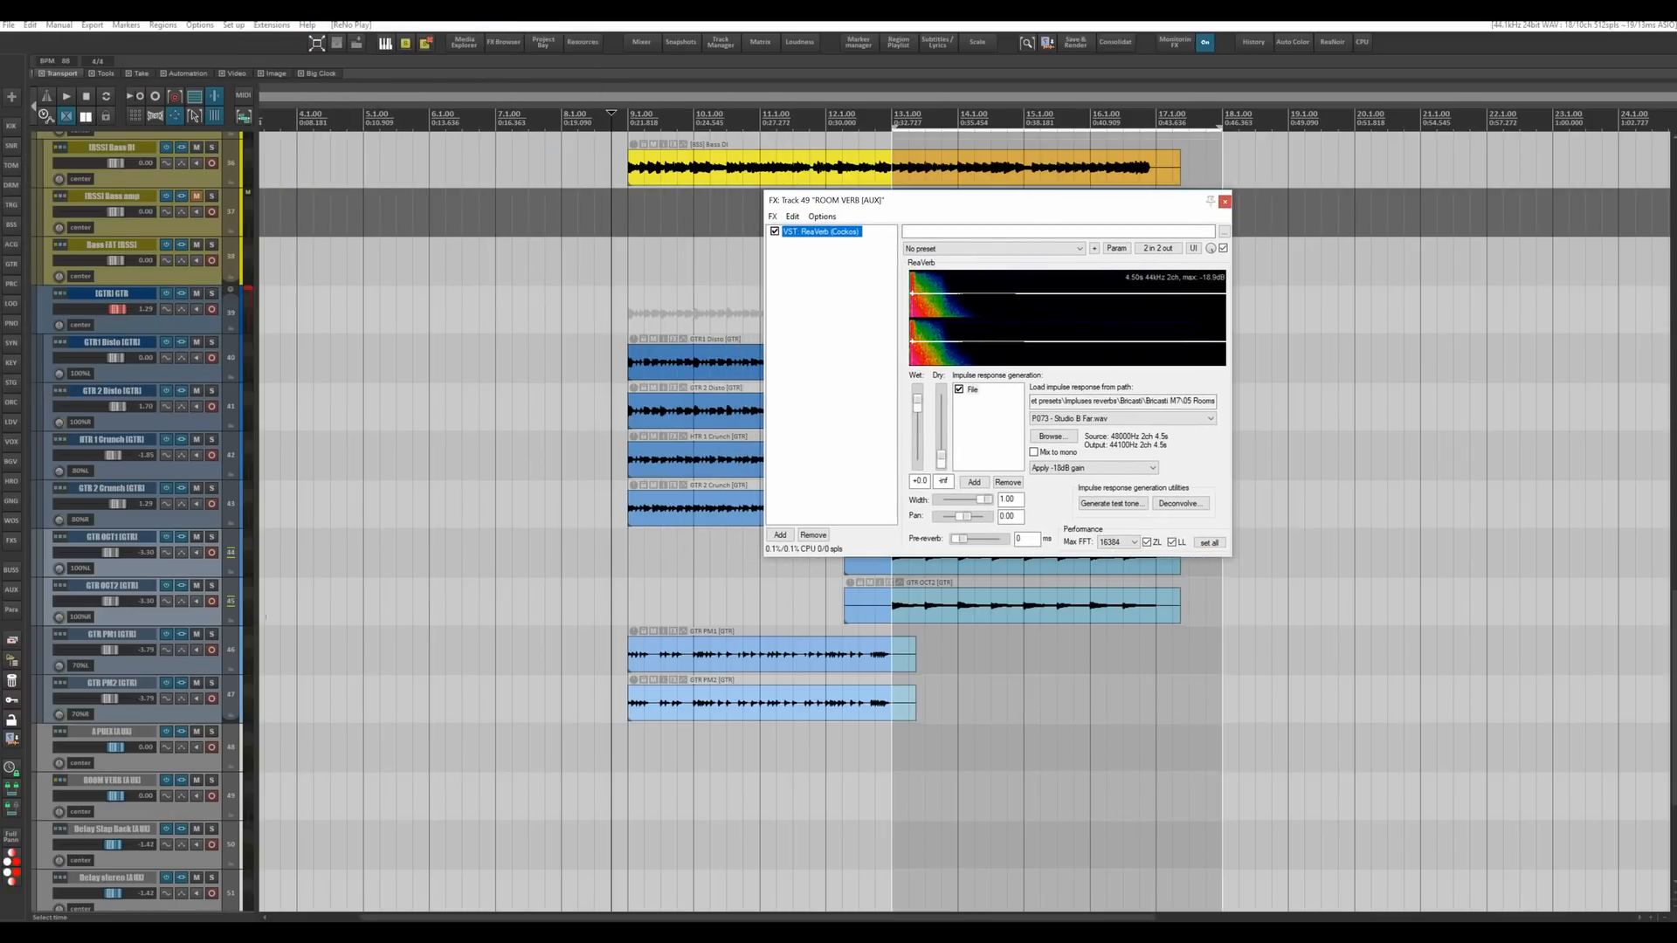
left_click(211, 293)
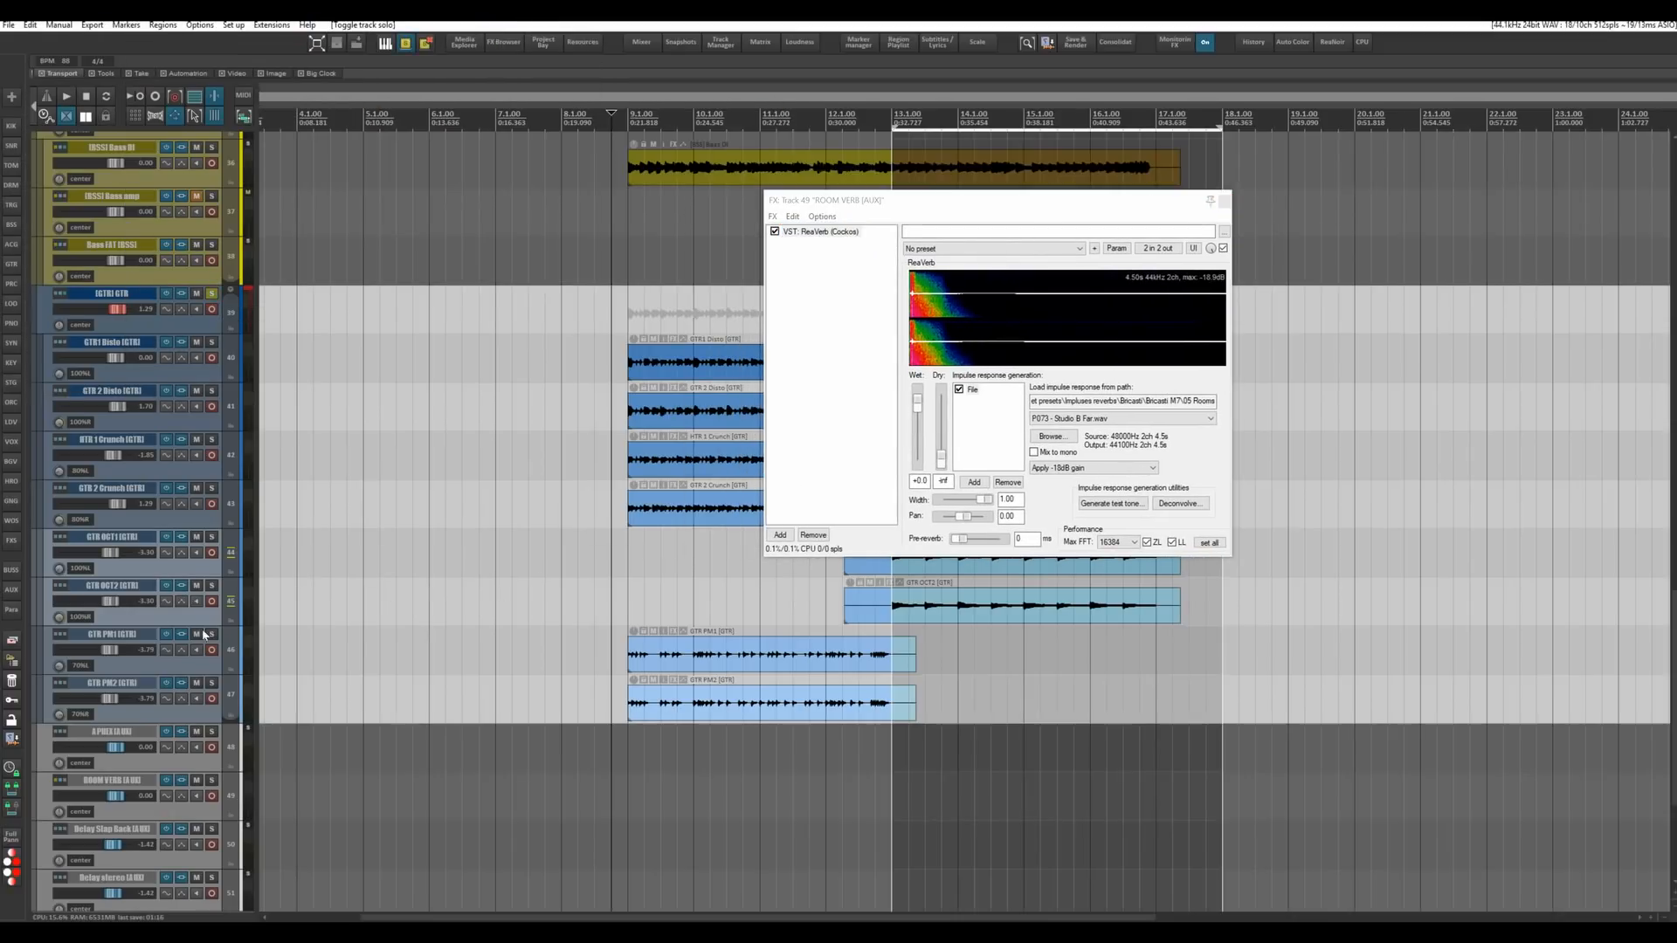
Play the soloed guitars with ROOM VERB muted and again with it unmuted to hear the added room reverb.
left_click(195, 782)
key("space")
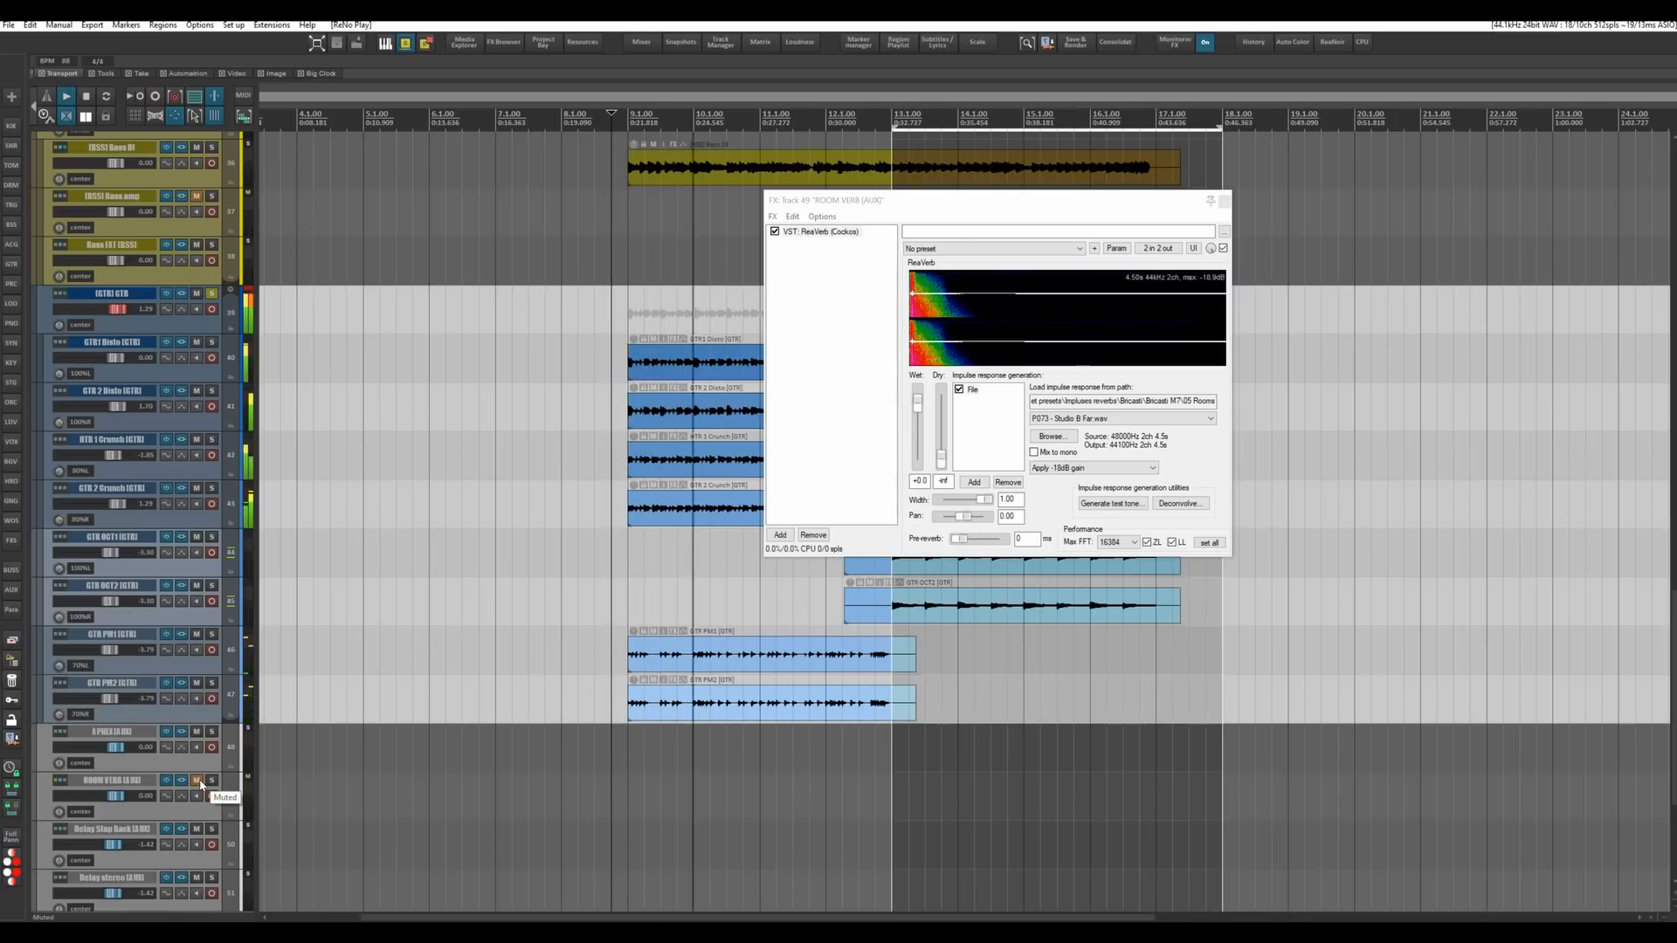
key("space")
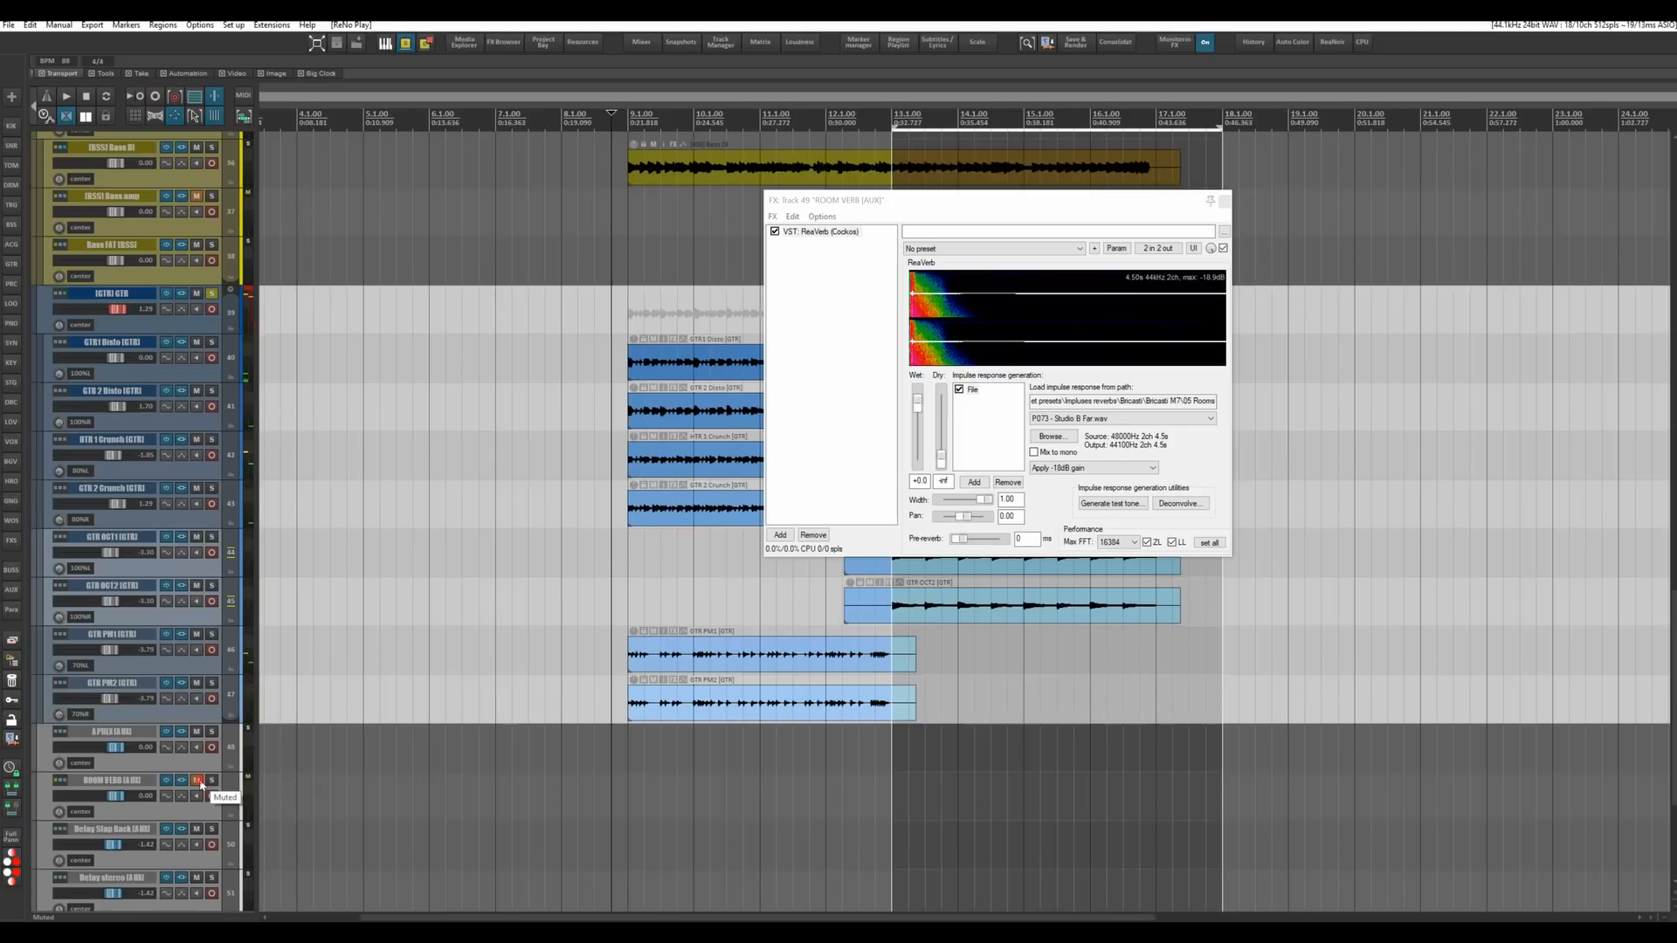
left_click(199, 782)
key("space")
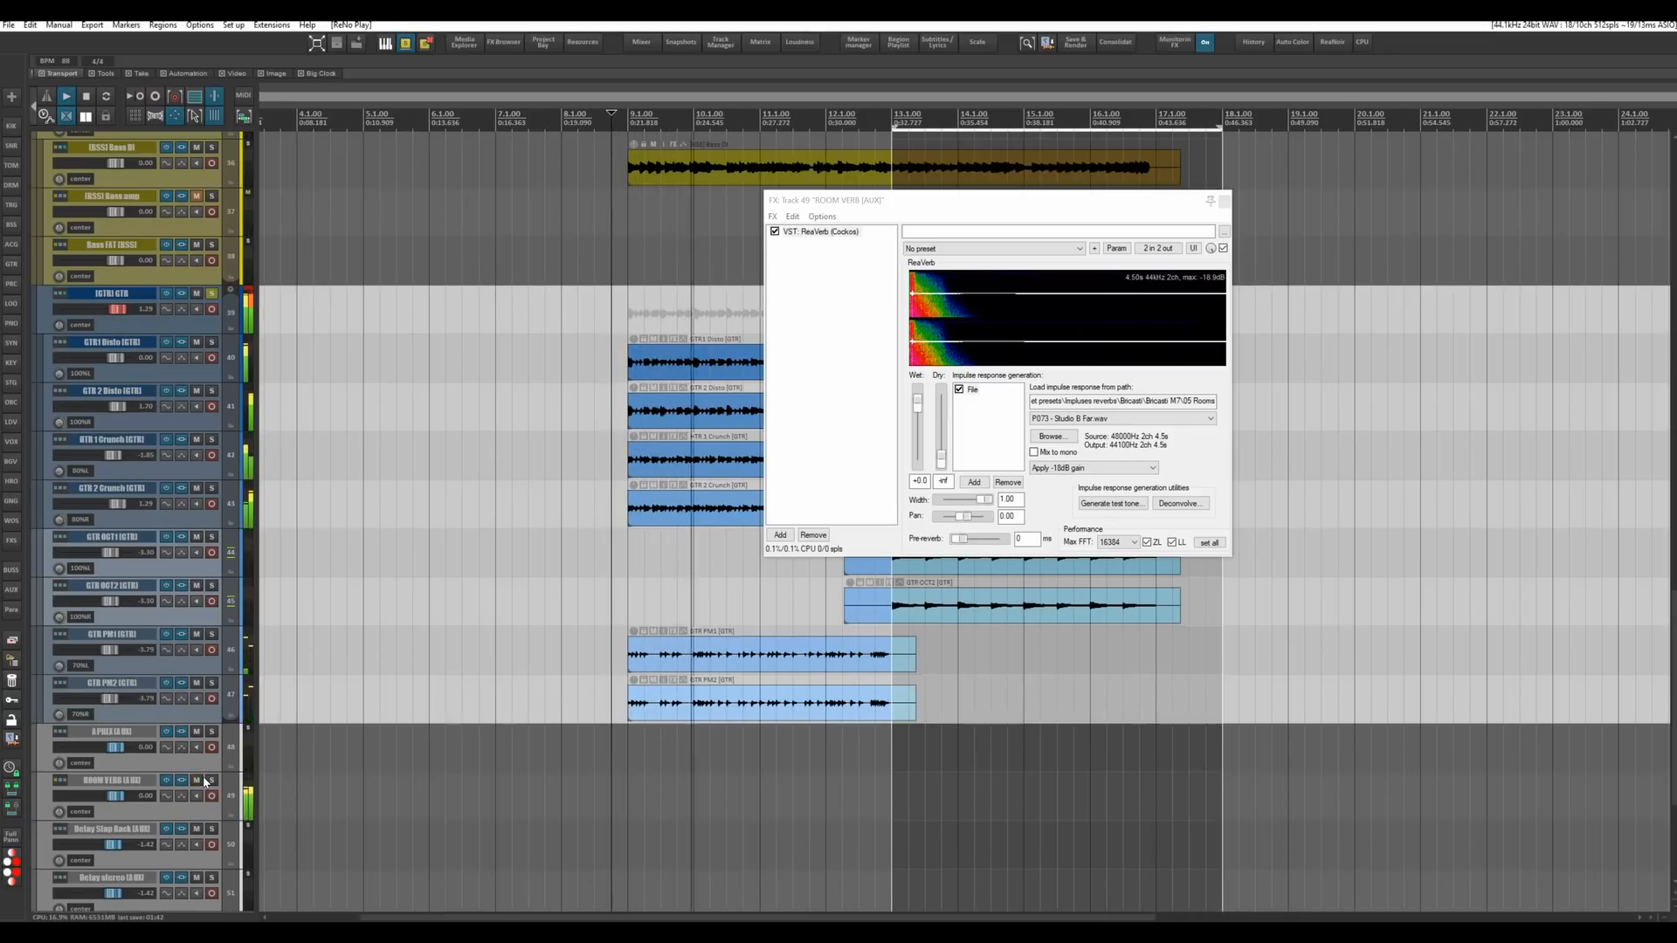
key("space")
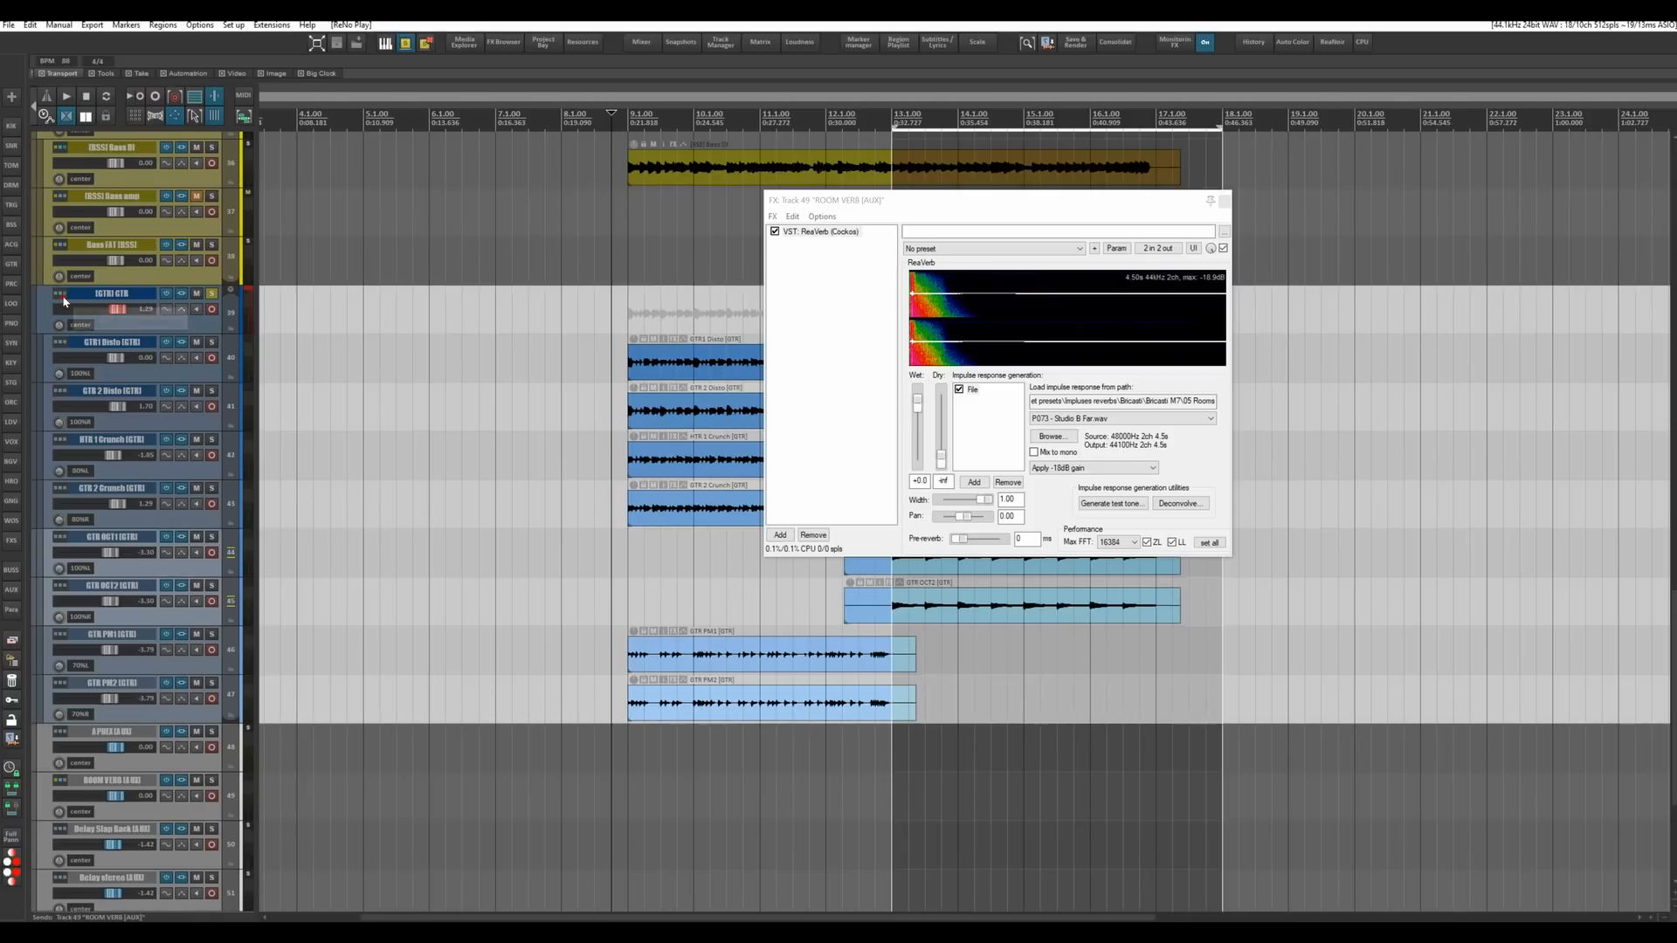
Inspect the GTR folder's send to ROOM VERB, replay the guitars while muting and unmuting ROOM VERB, and close its effect window.
right_click(83, 308)
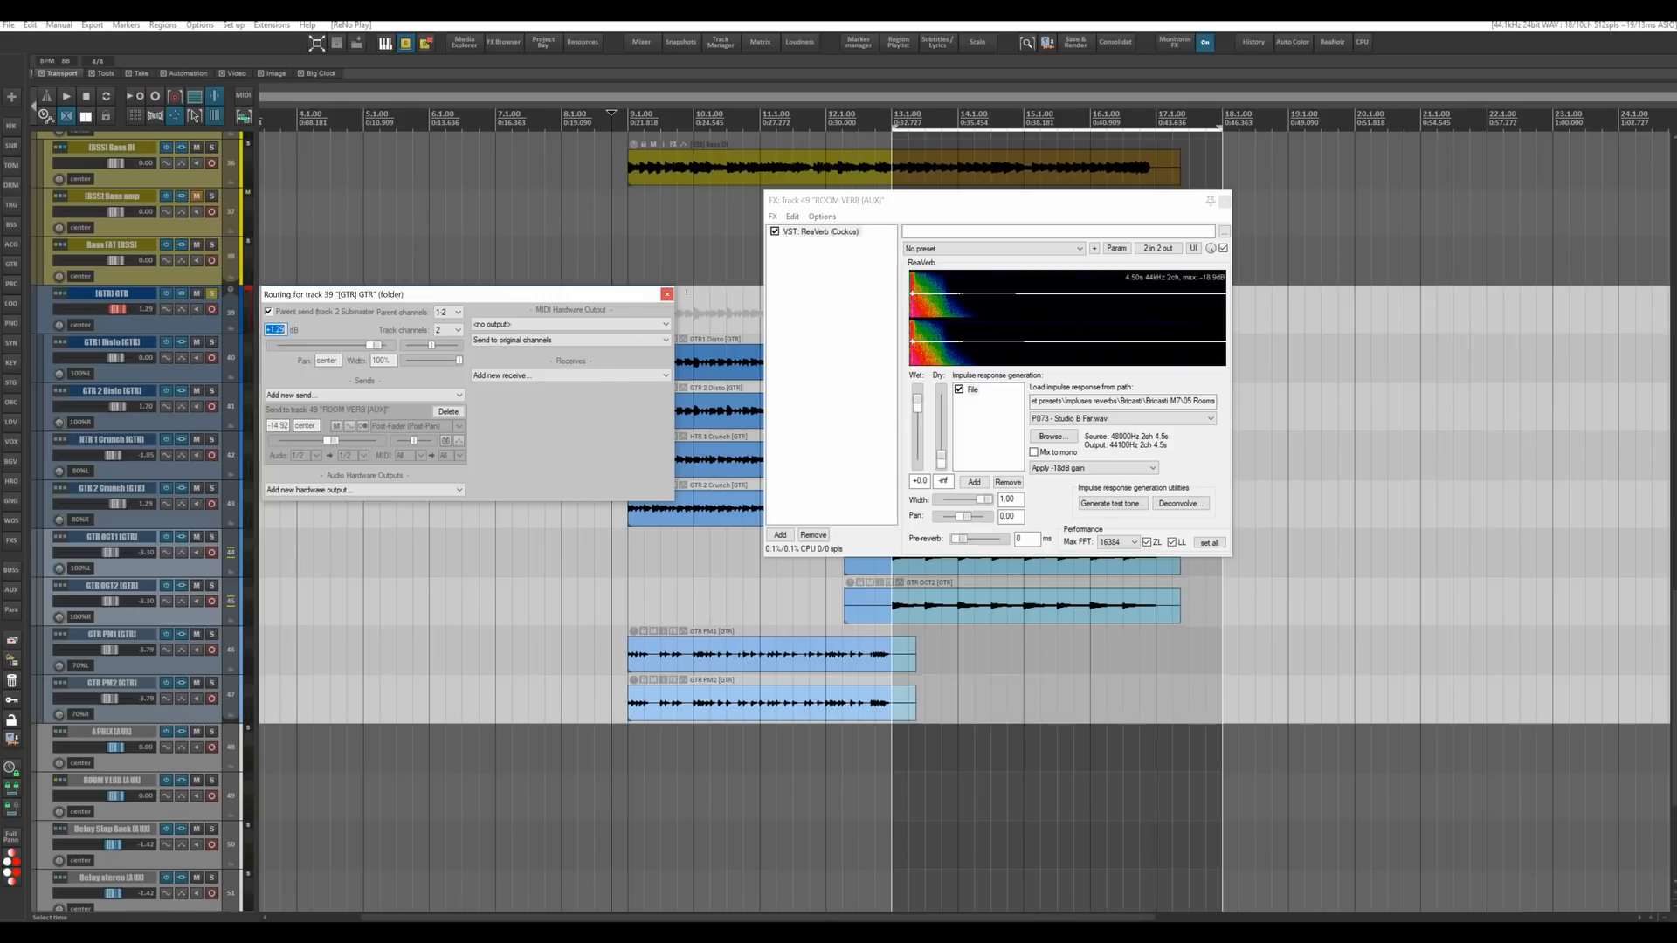
left_click(667, 294)
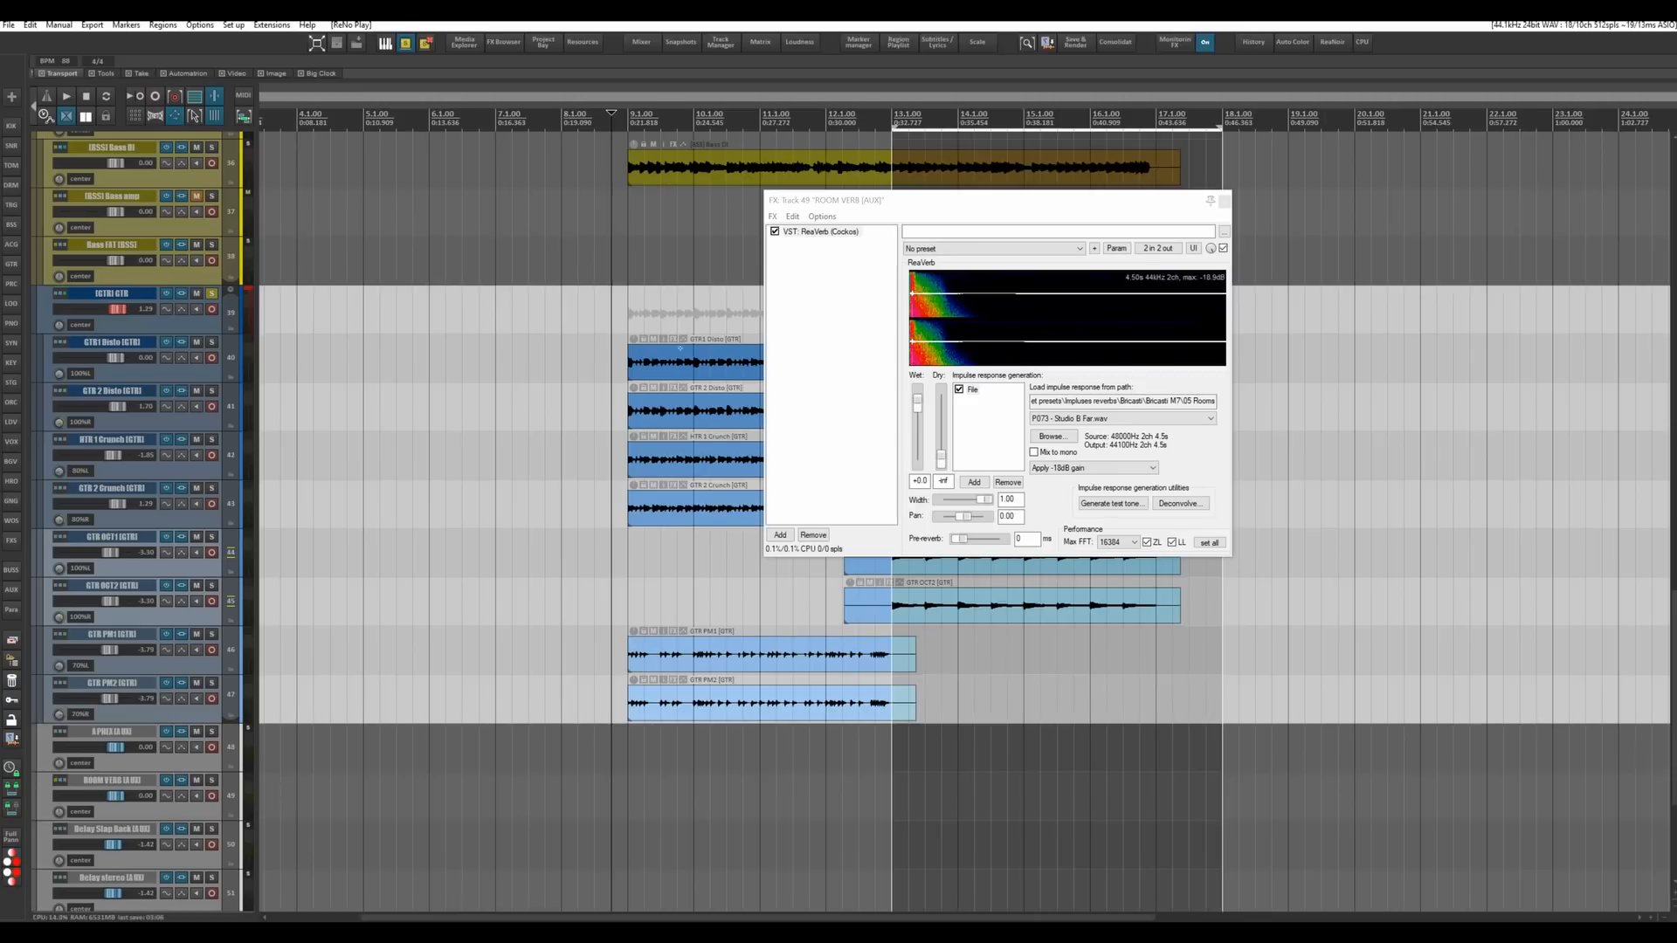
key("space")
left_click(197, 780)
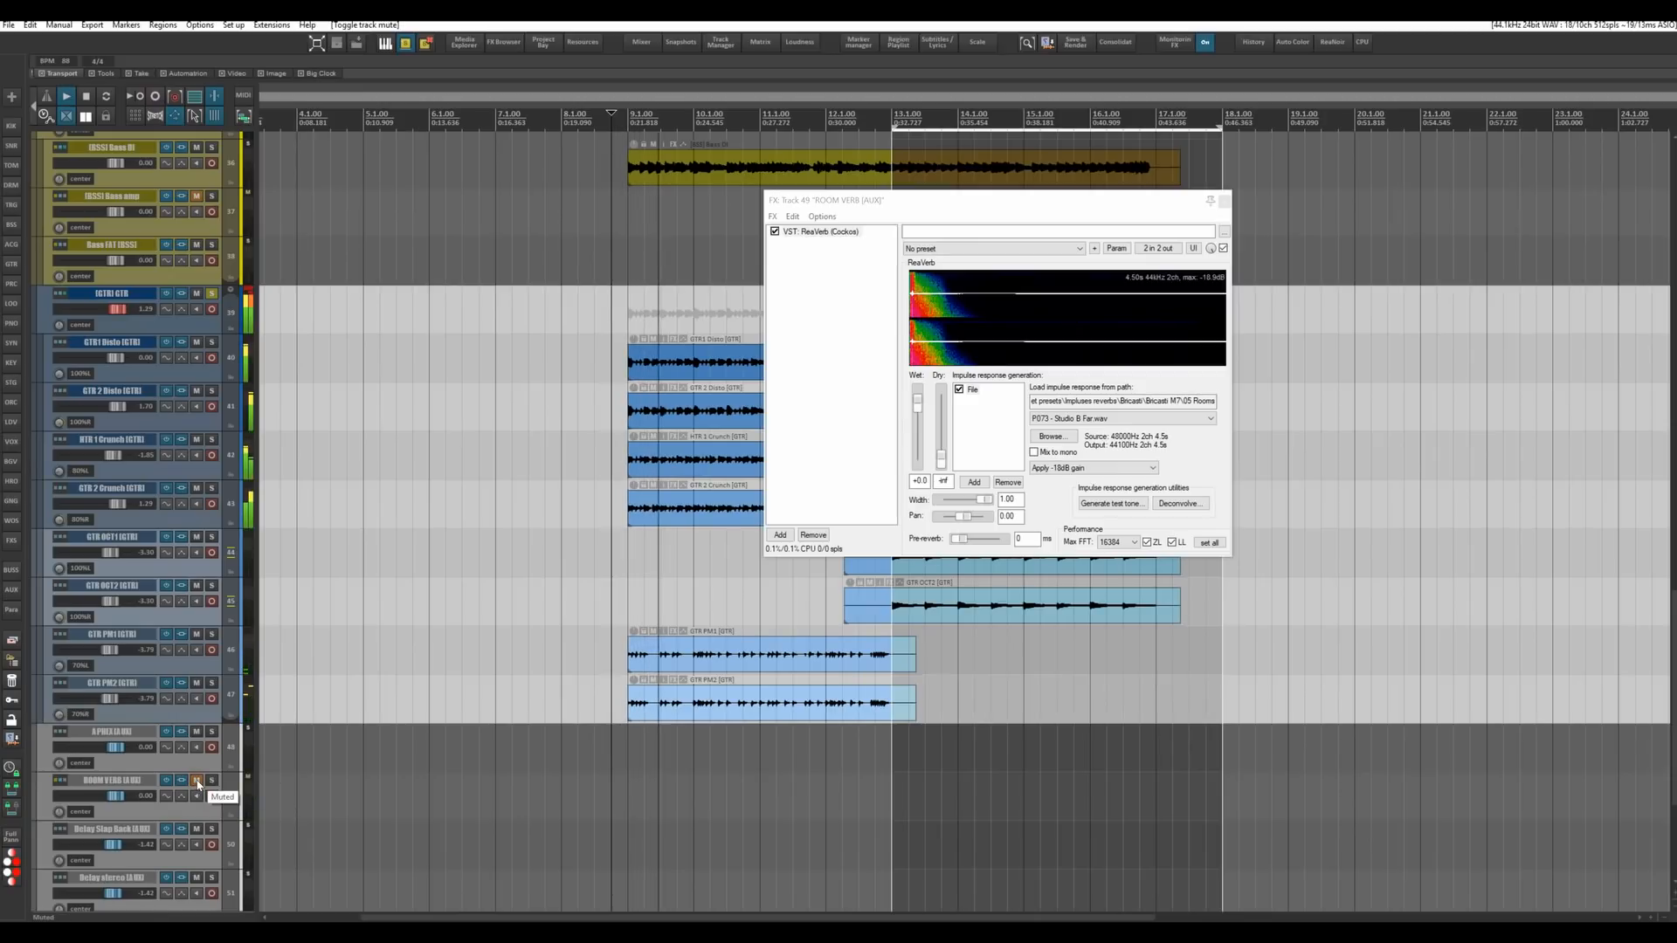
left_click(197, 781)
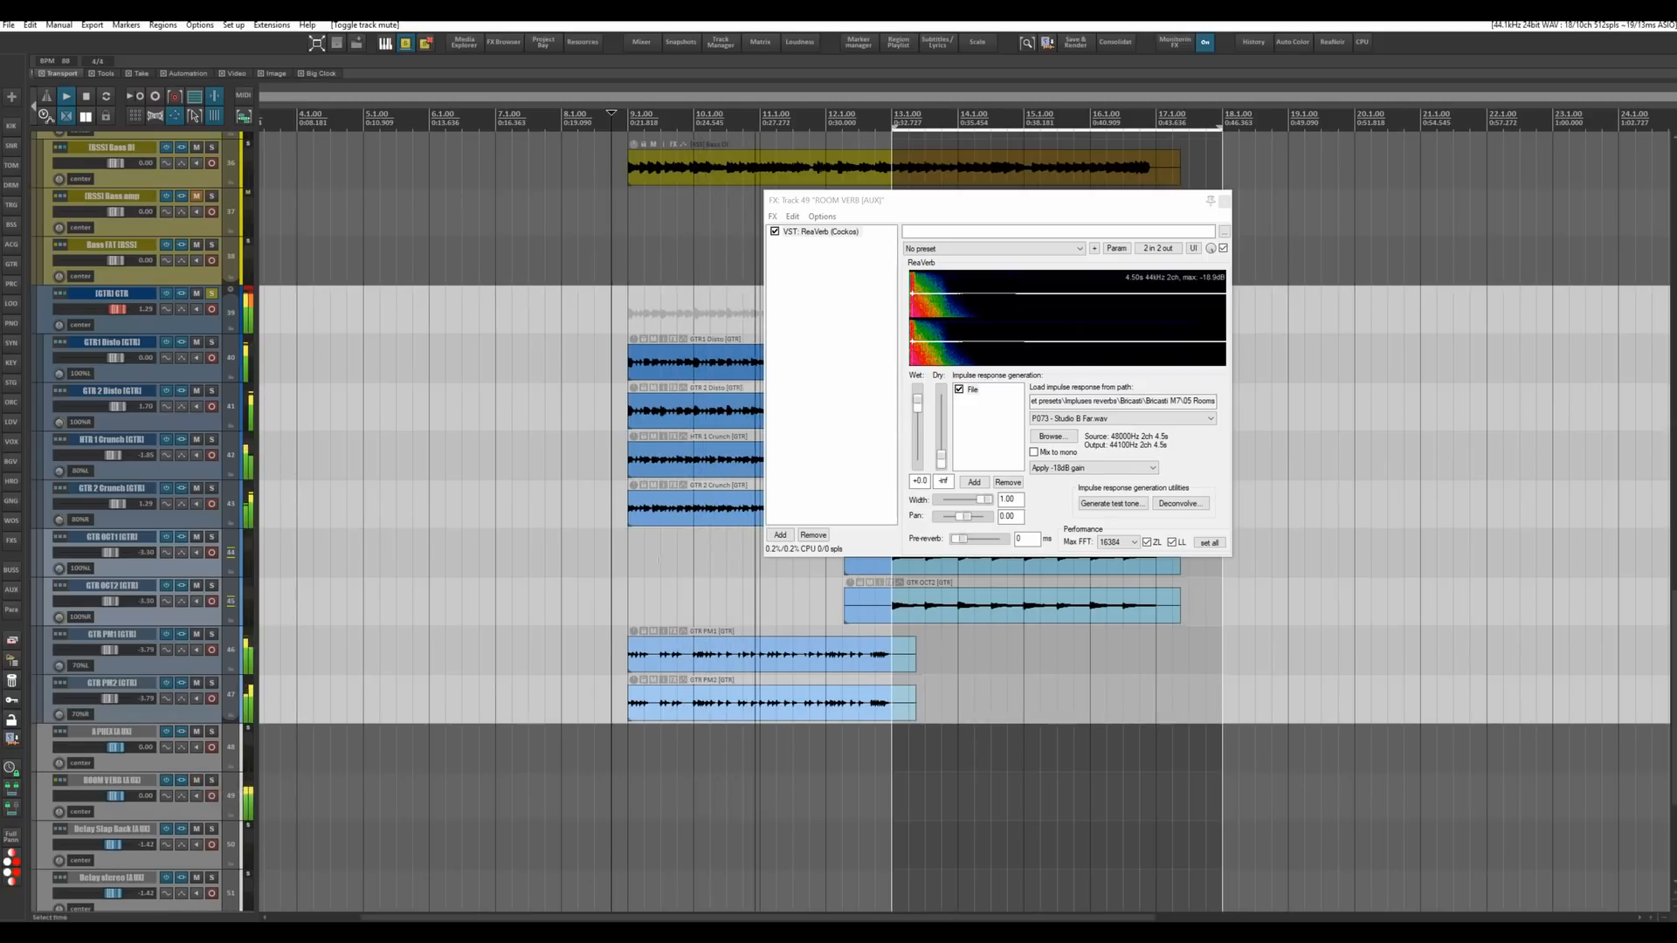
left_click(1223, 203)
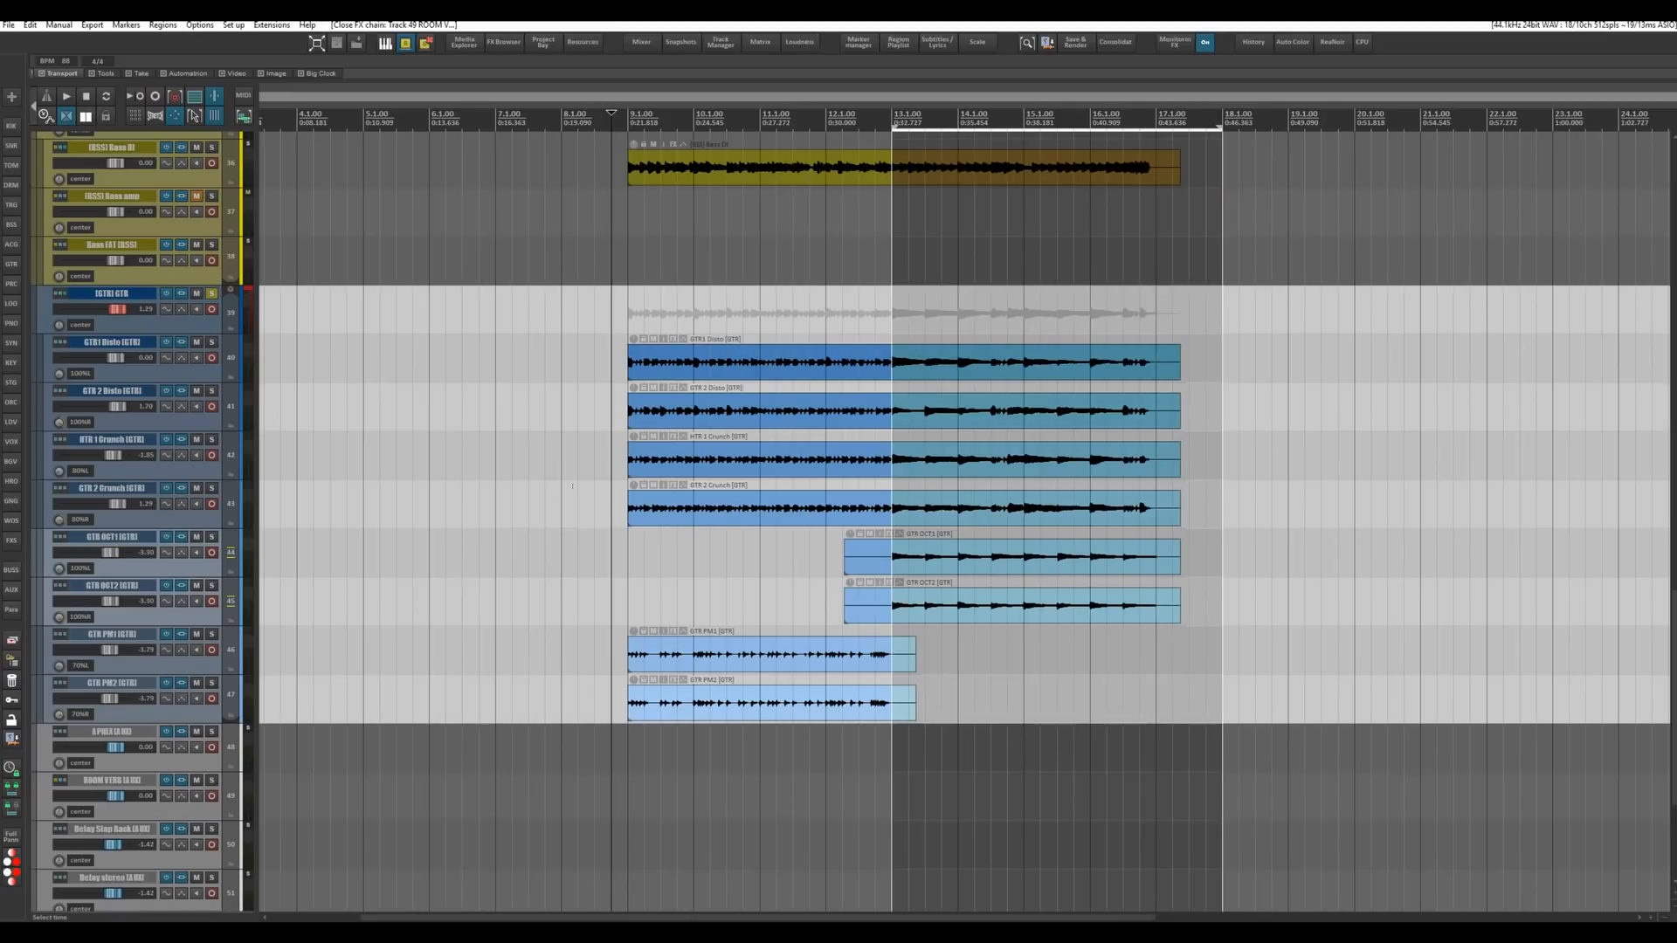
Unsolo the GTR folder and play the full mix, muting and unmuting ROOM VERB for comparison.
mouse_move(128, 799)
left_click(212, 296)
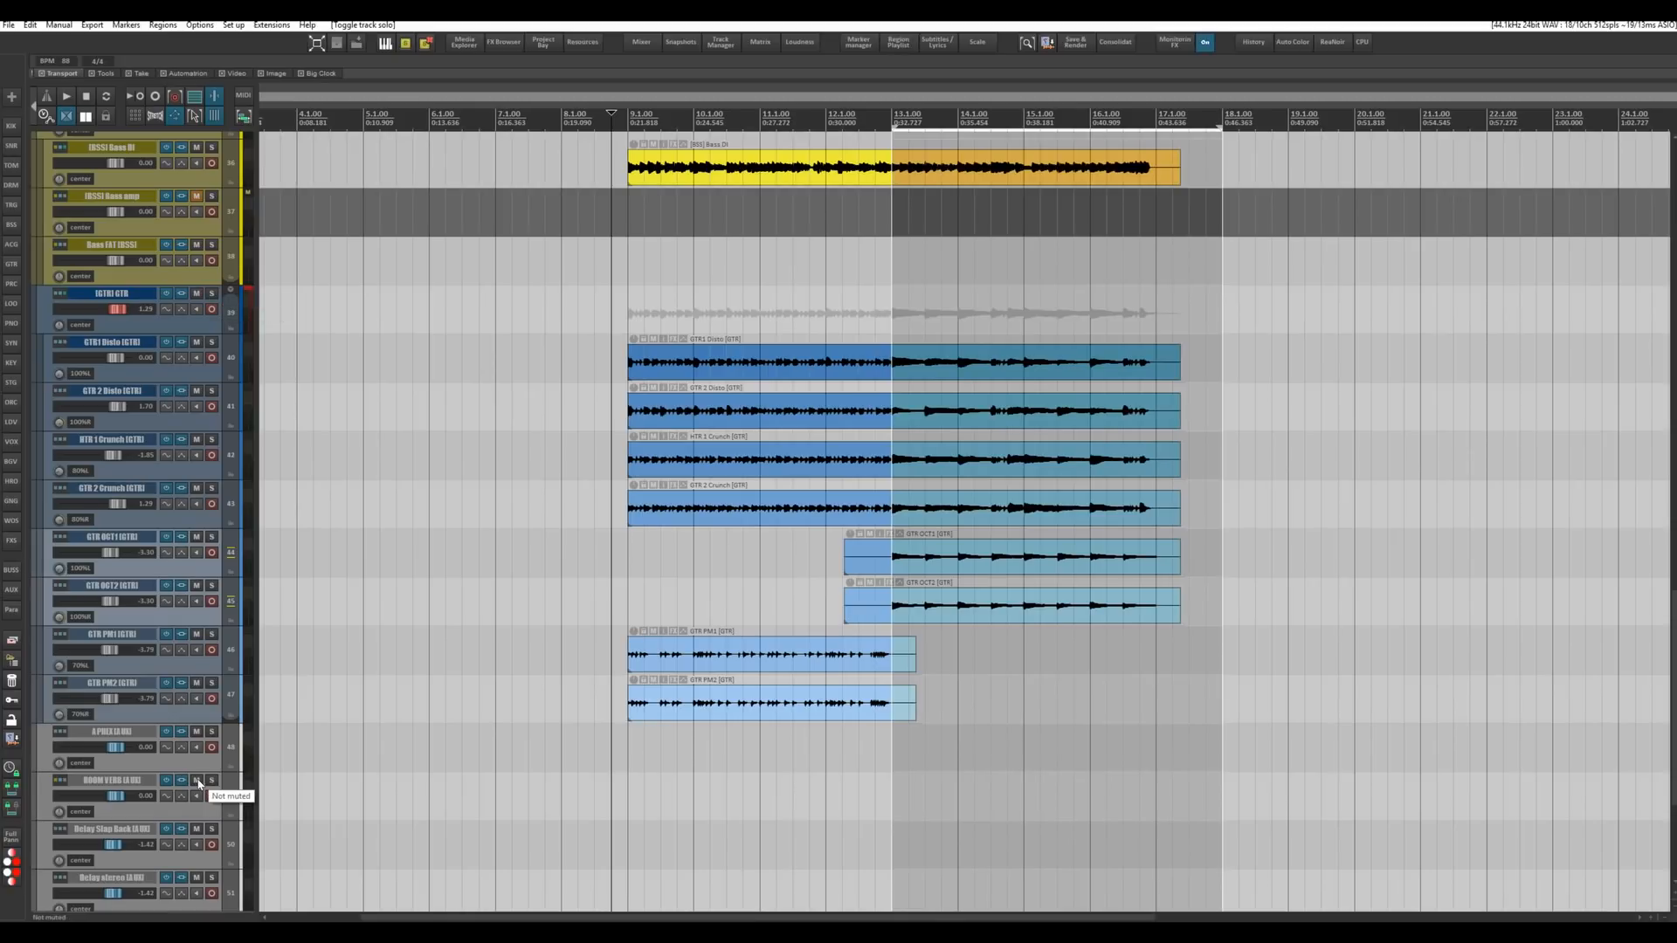
key("space")
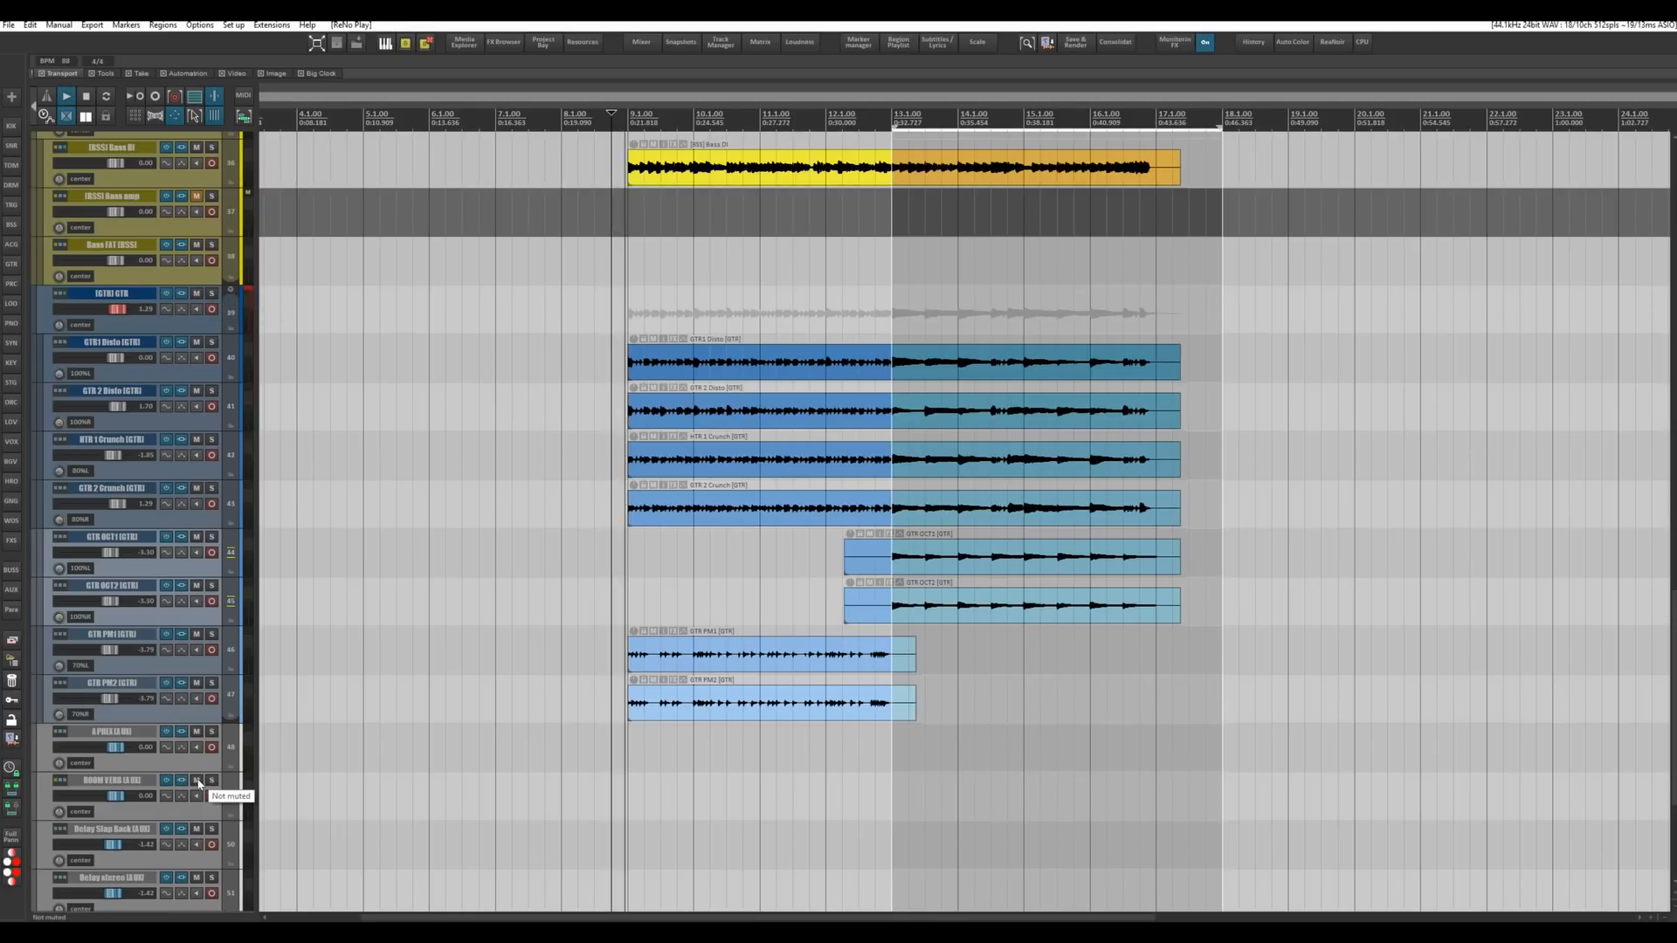
left_click(197, 781)
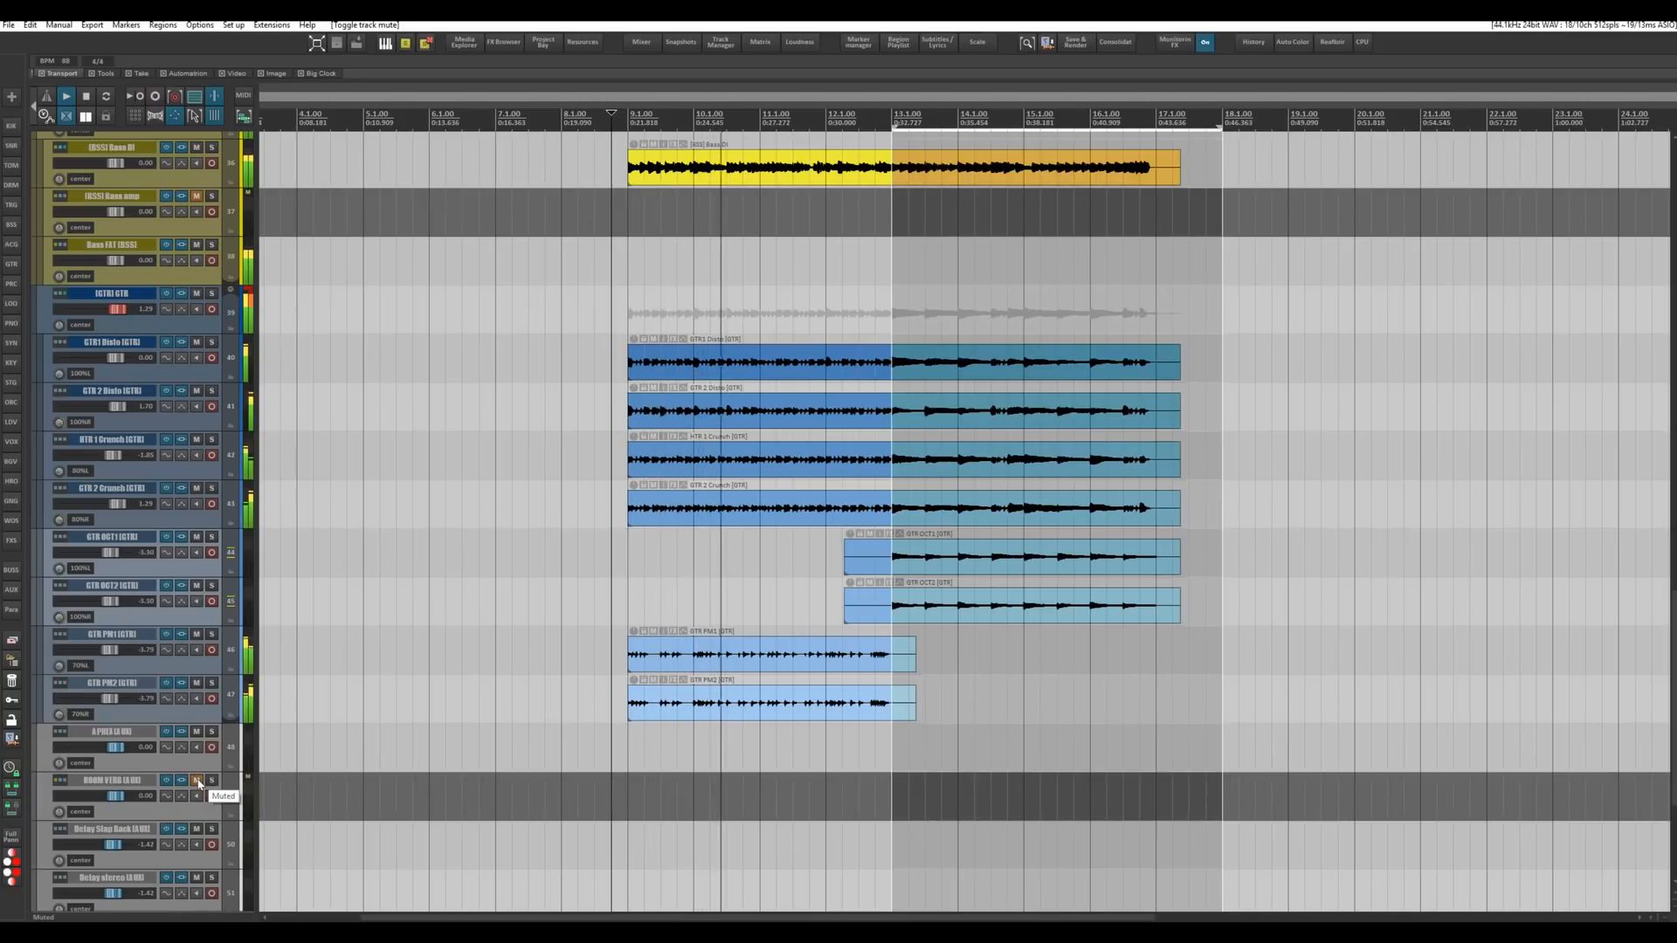
left_click(198, 781)
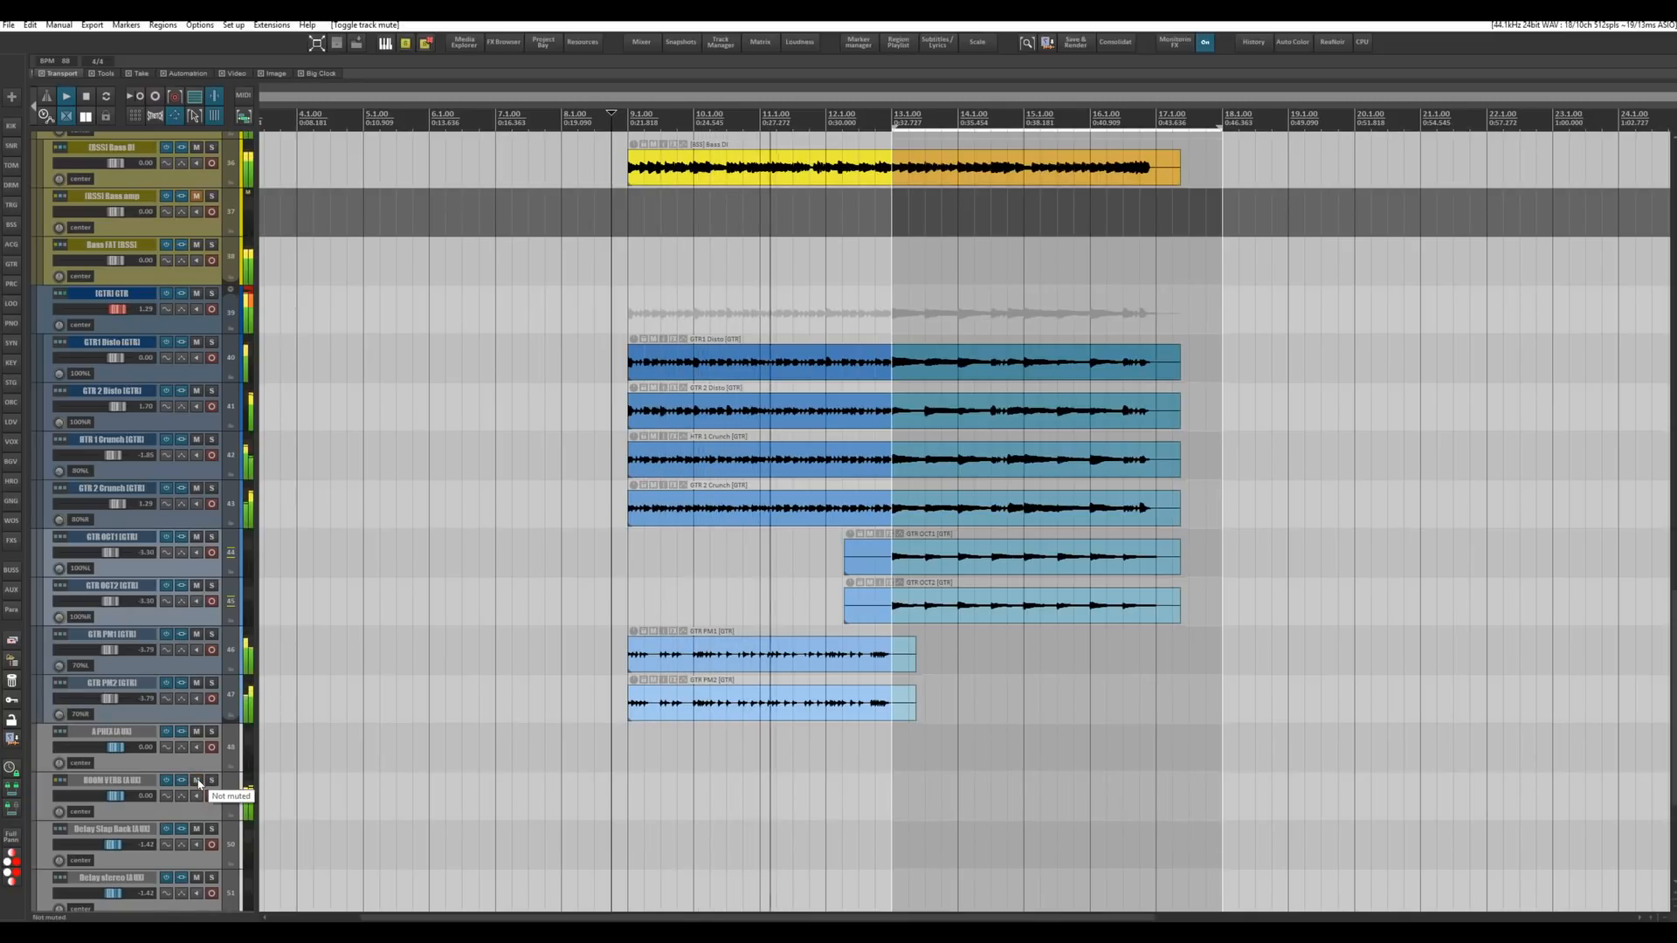
Switch ROOM VERB's mute on and off again during full-mix playback, leave it unmuted, and stop playback.
left_click(197, 782)
left_click(197, 782)
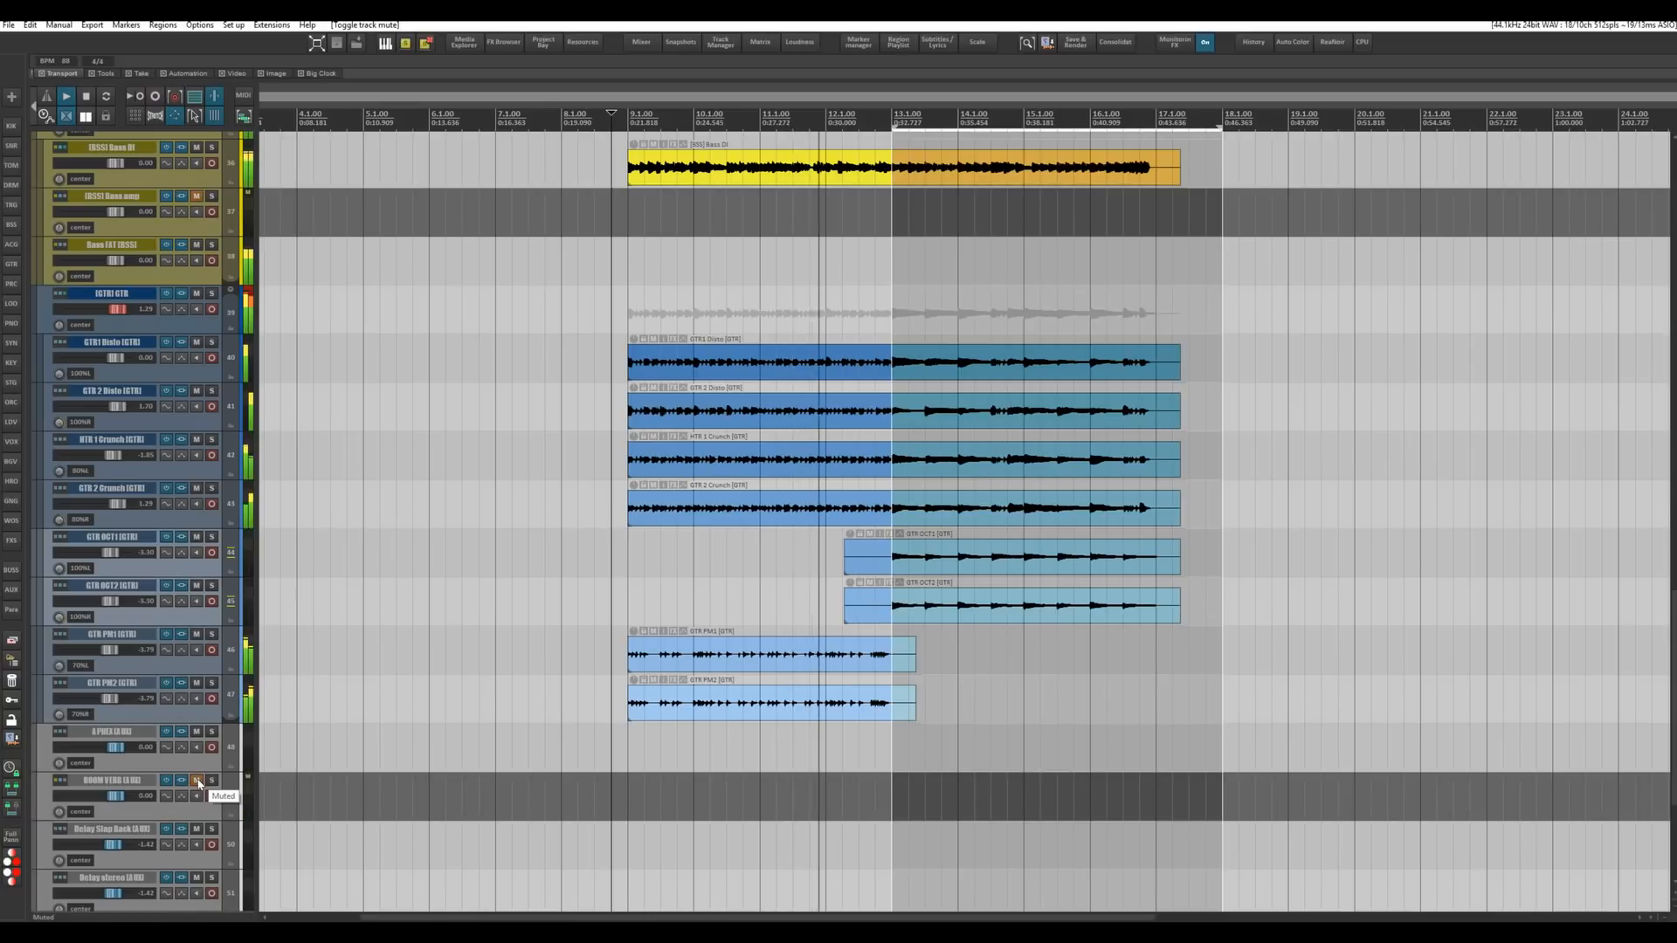
left_click(197, 781)
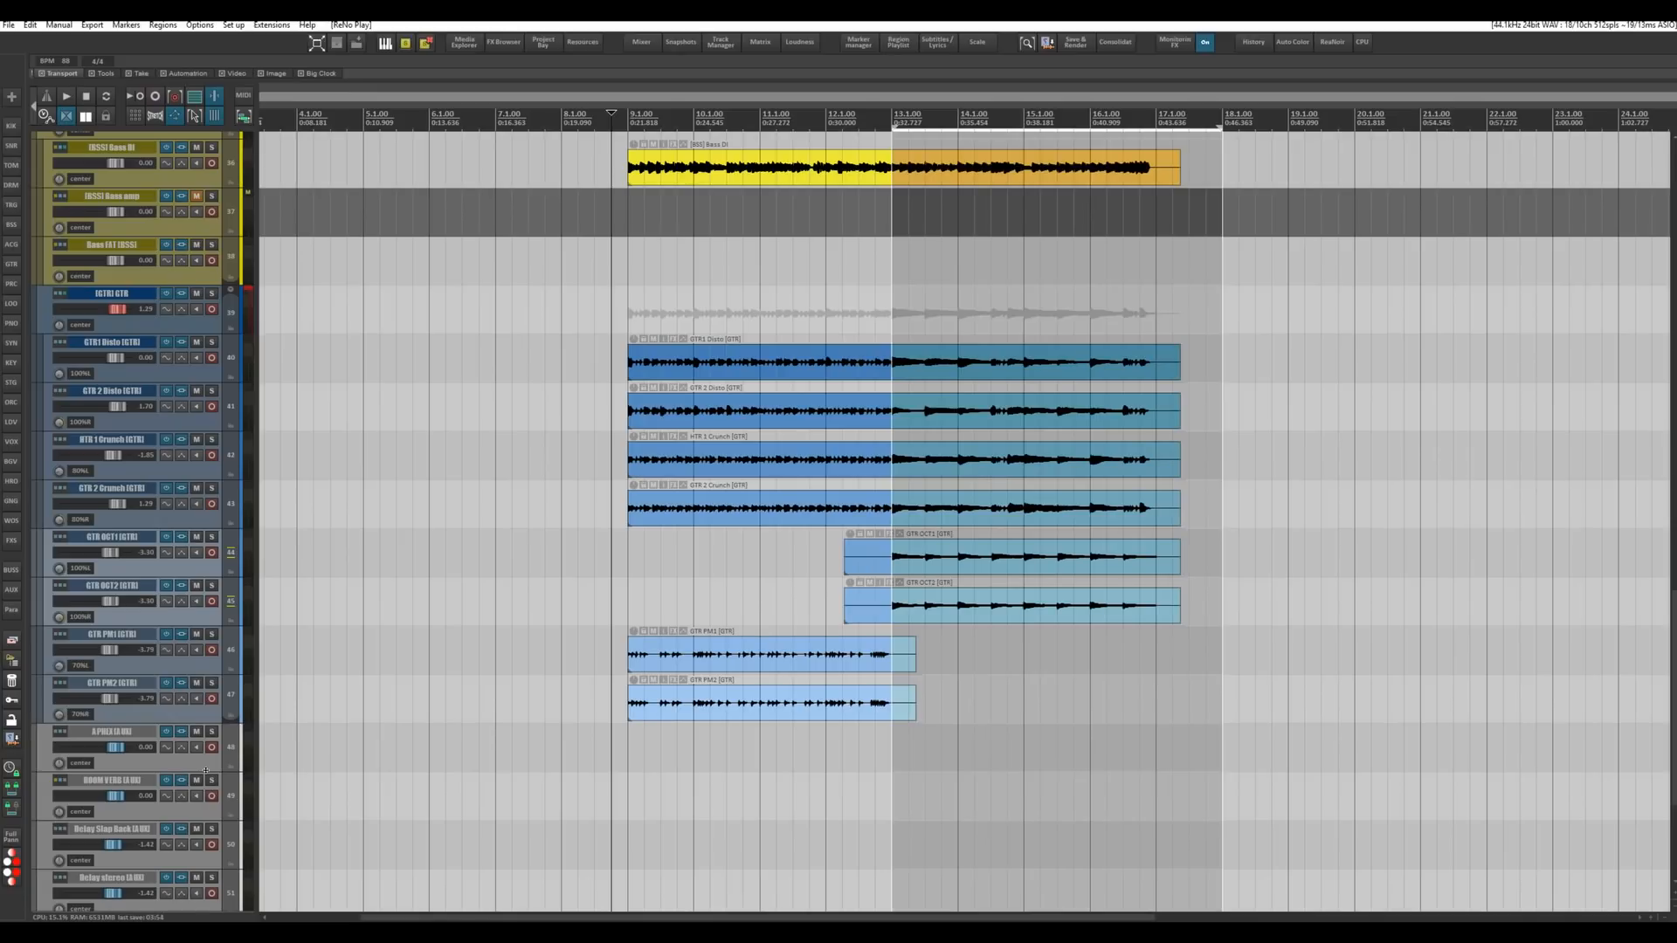
scroll(206, 770, "down", 3)
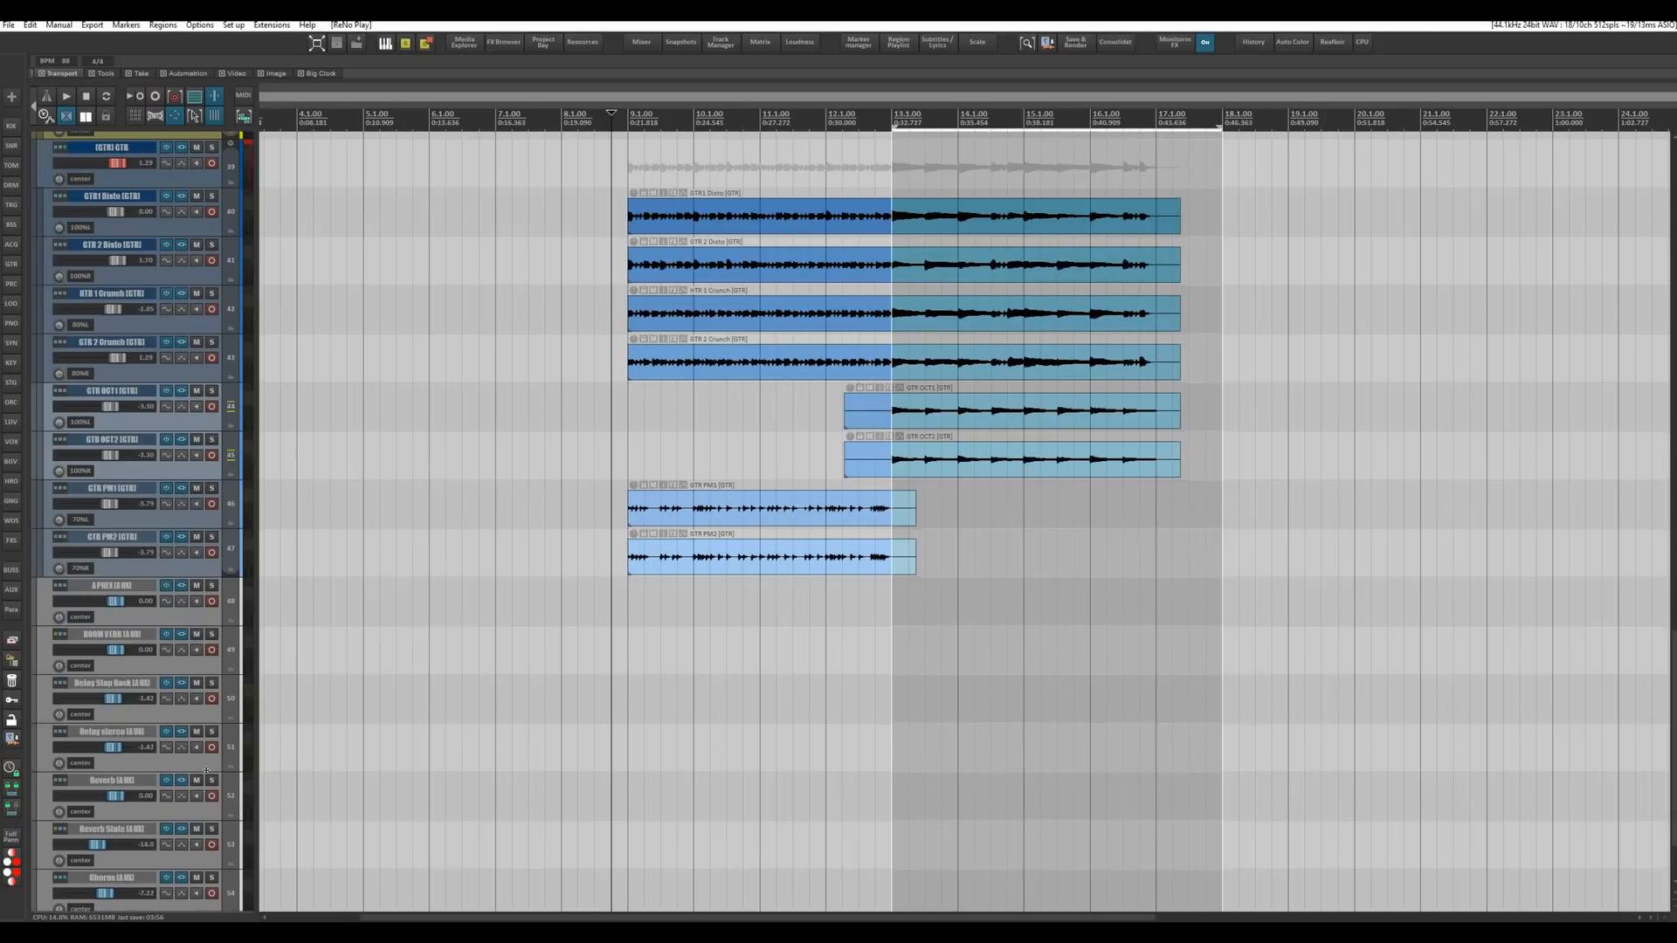
scroll(206, 771, "up", 5)
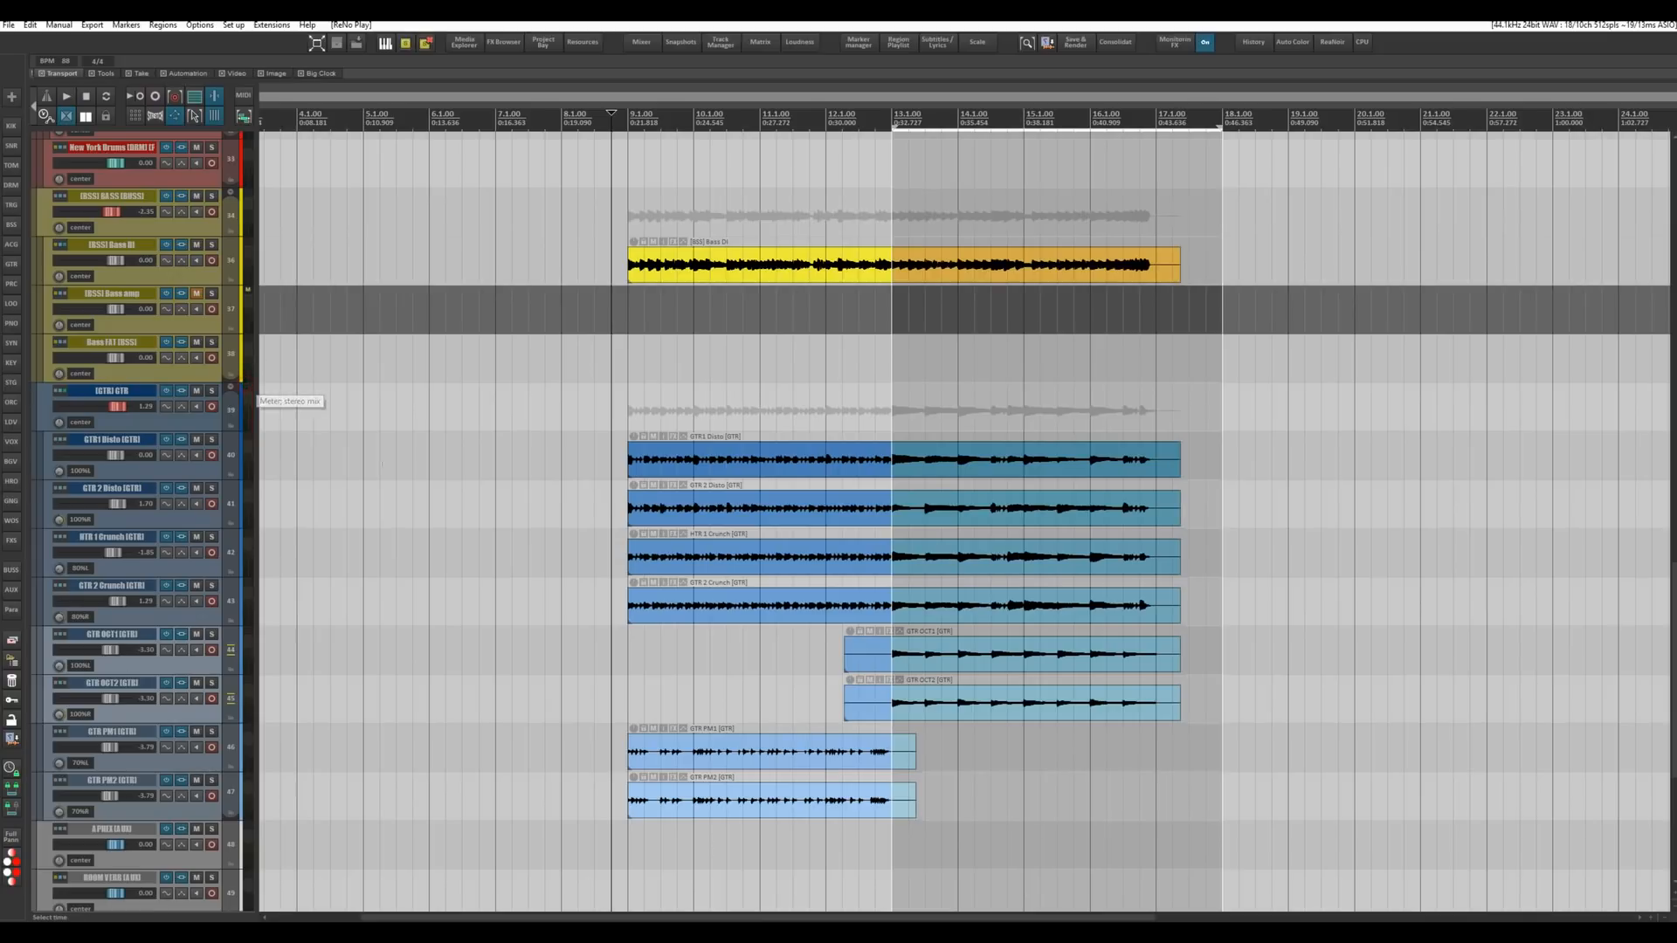
scroll(518, 505, "down", 4)
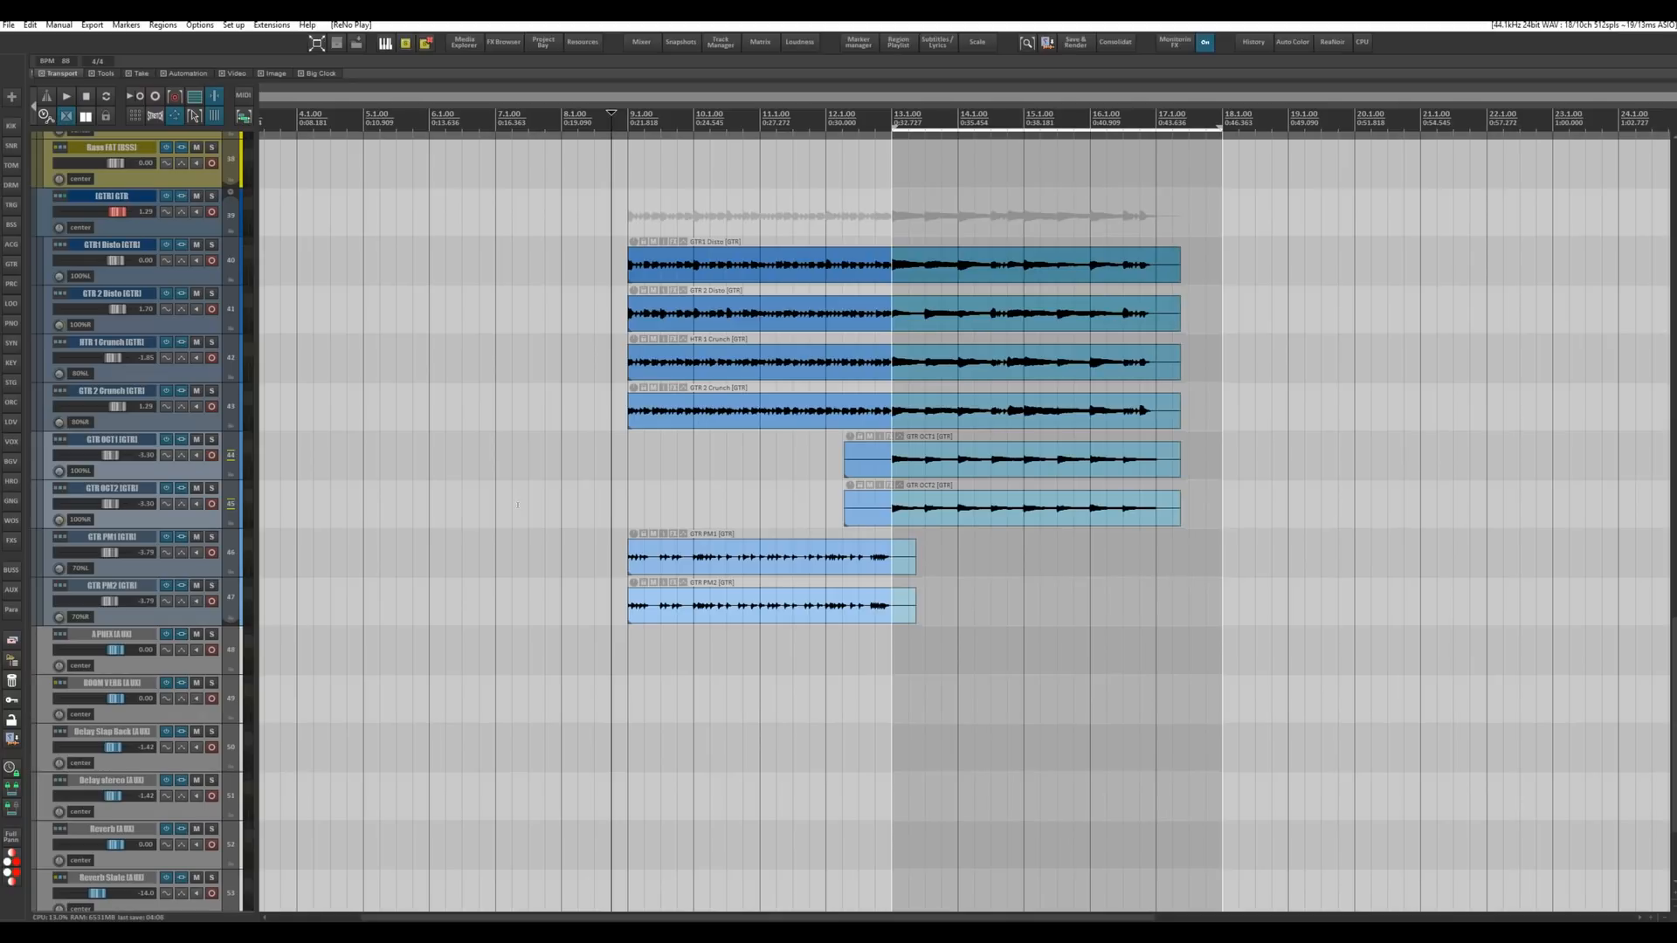
scroll(317, 332, "up", 4)
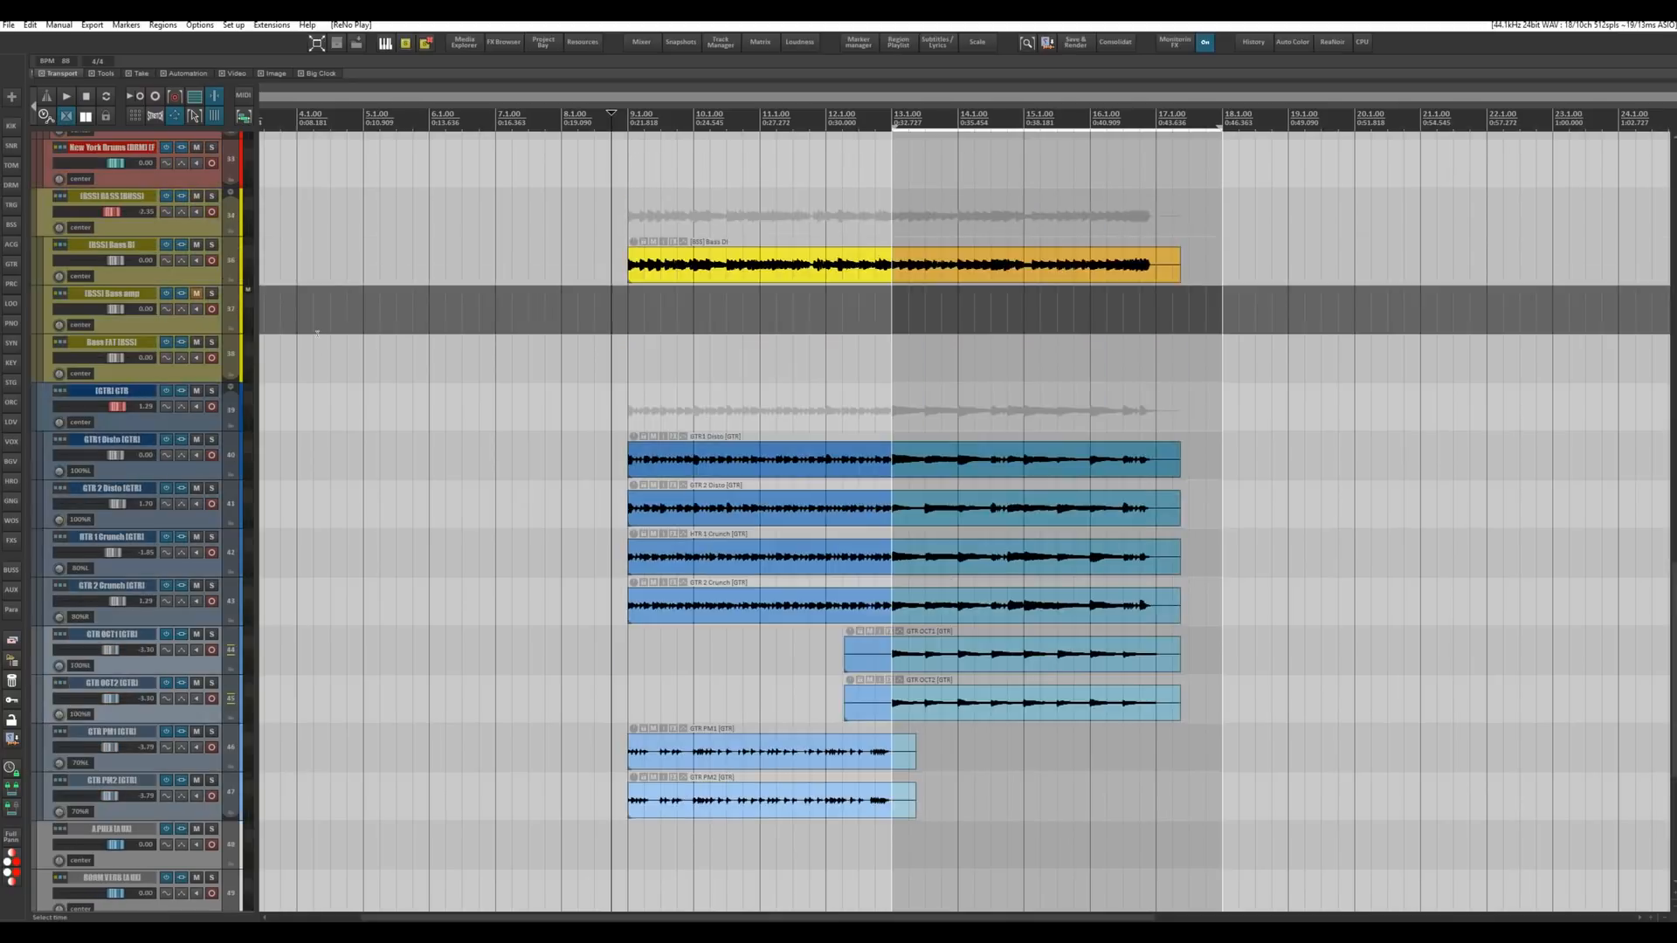
scroll(317, 332, "up", 4)
scroll(317, 332, "down", 5)
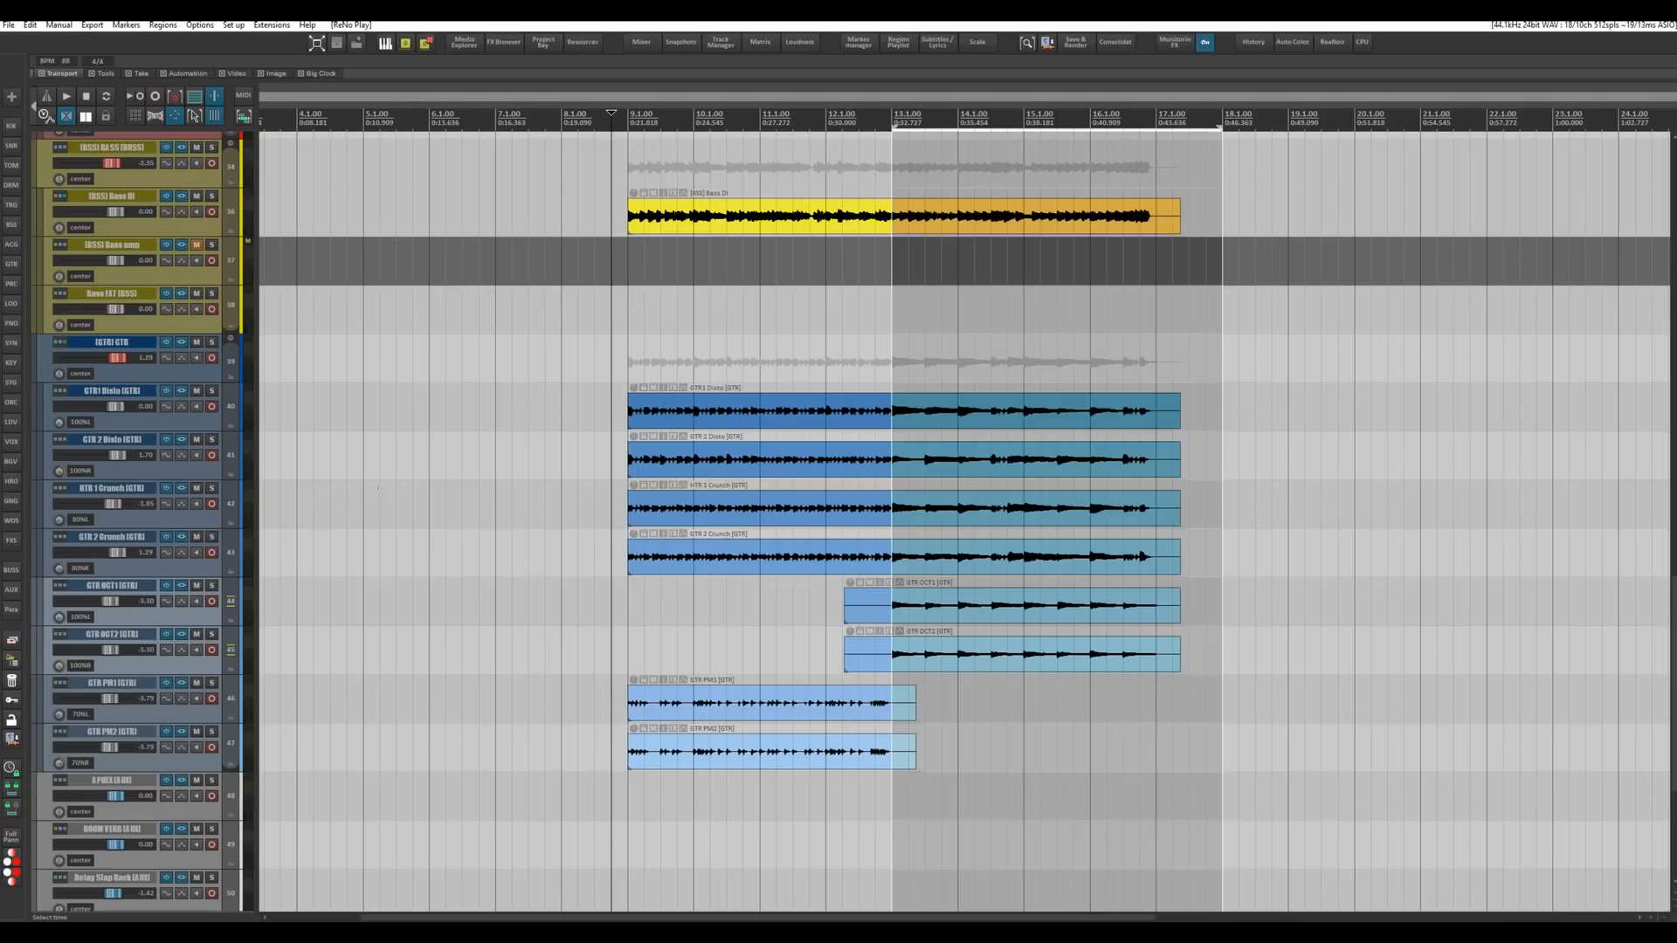
Open the GTR folder track's effect chain, move its window clear of the tracks, and show ReaXcomp.
scroll(165, 513, "up", 3)
left_click(153, 517)
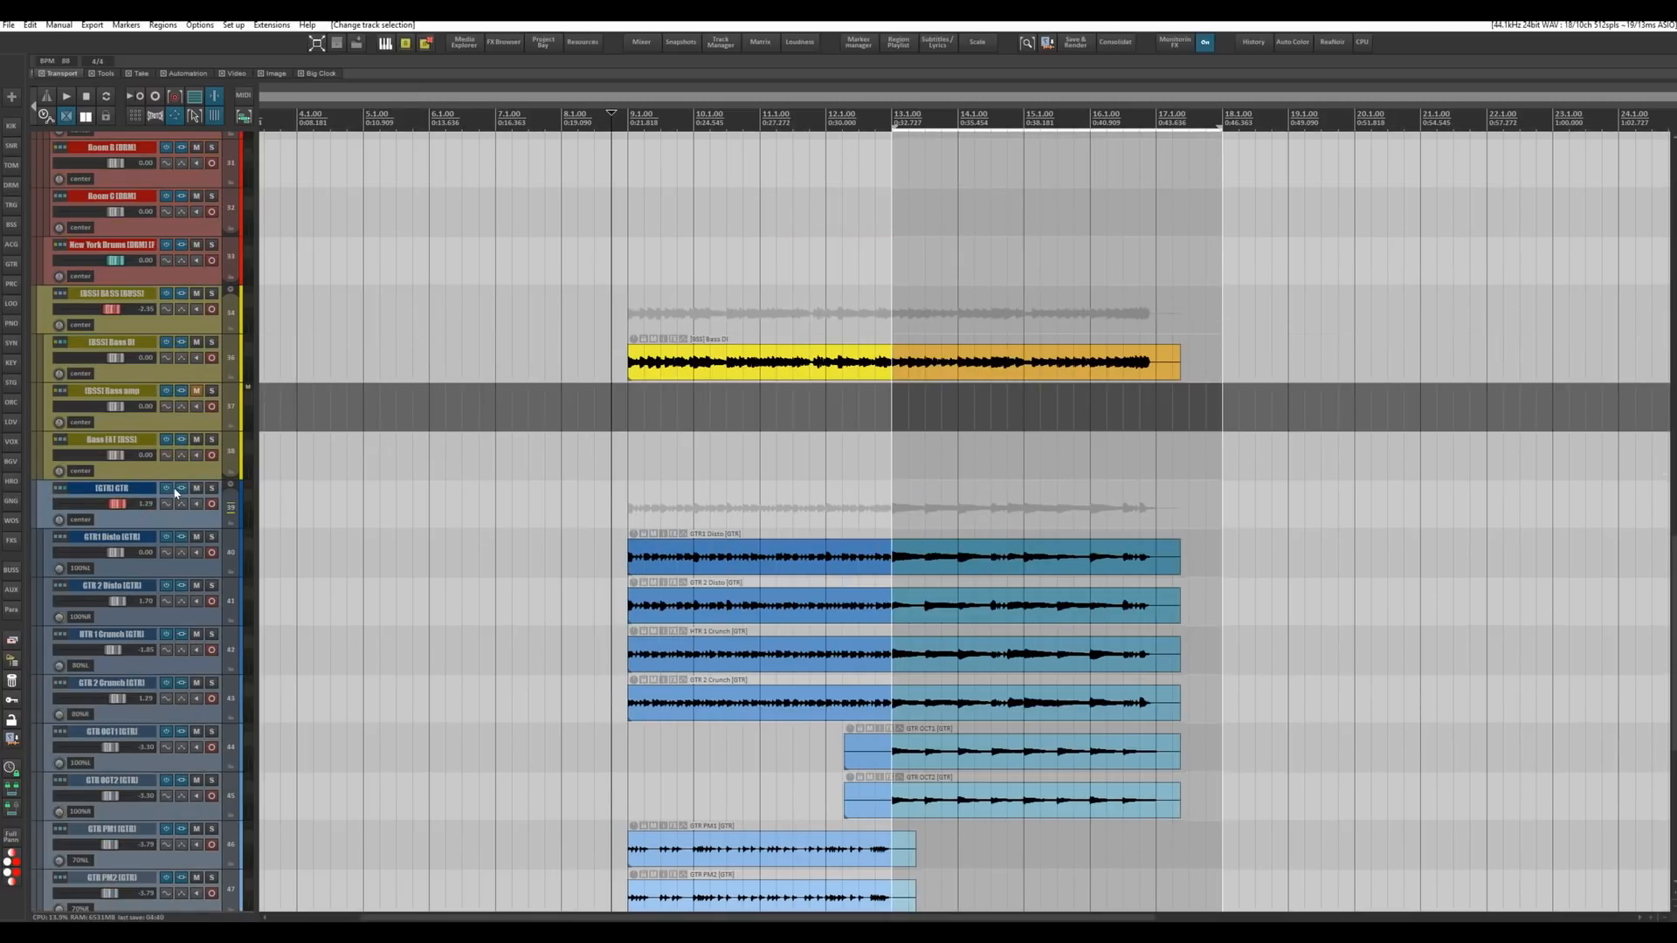
left_click(181, 489)
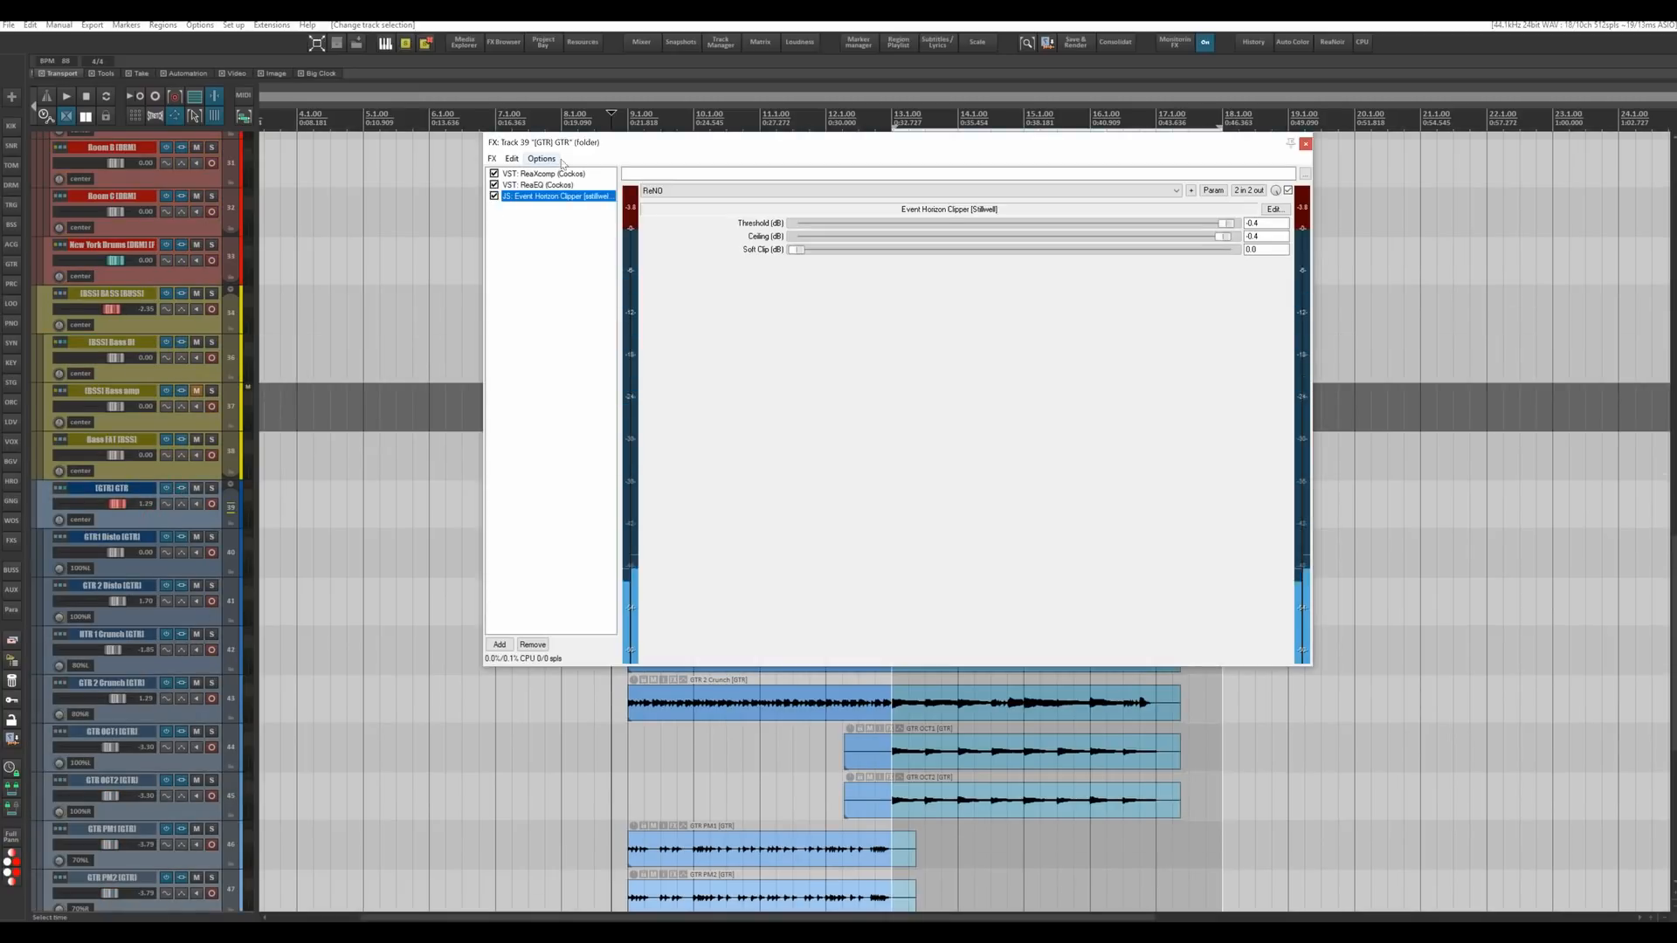
left_click_drag(609, 144, 685, 146)
left_click(619, 178)
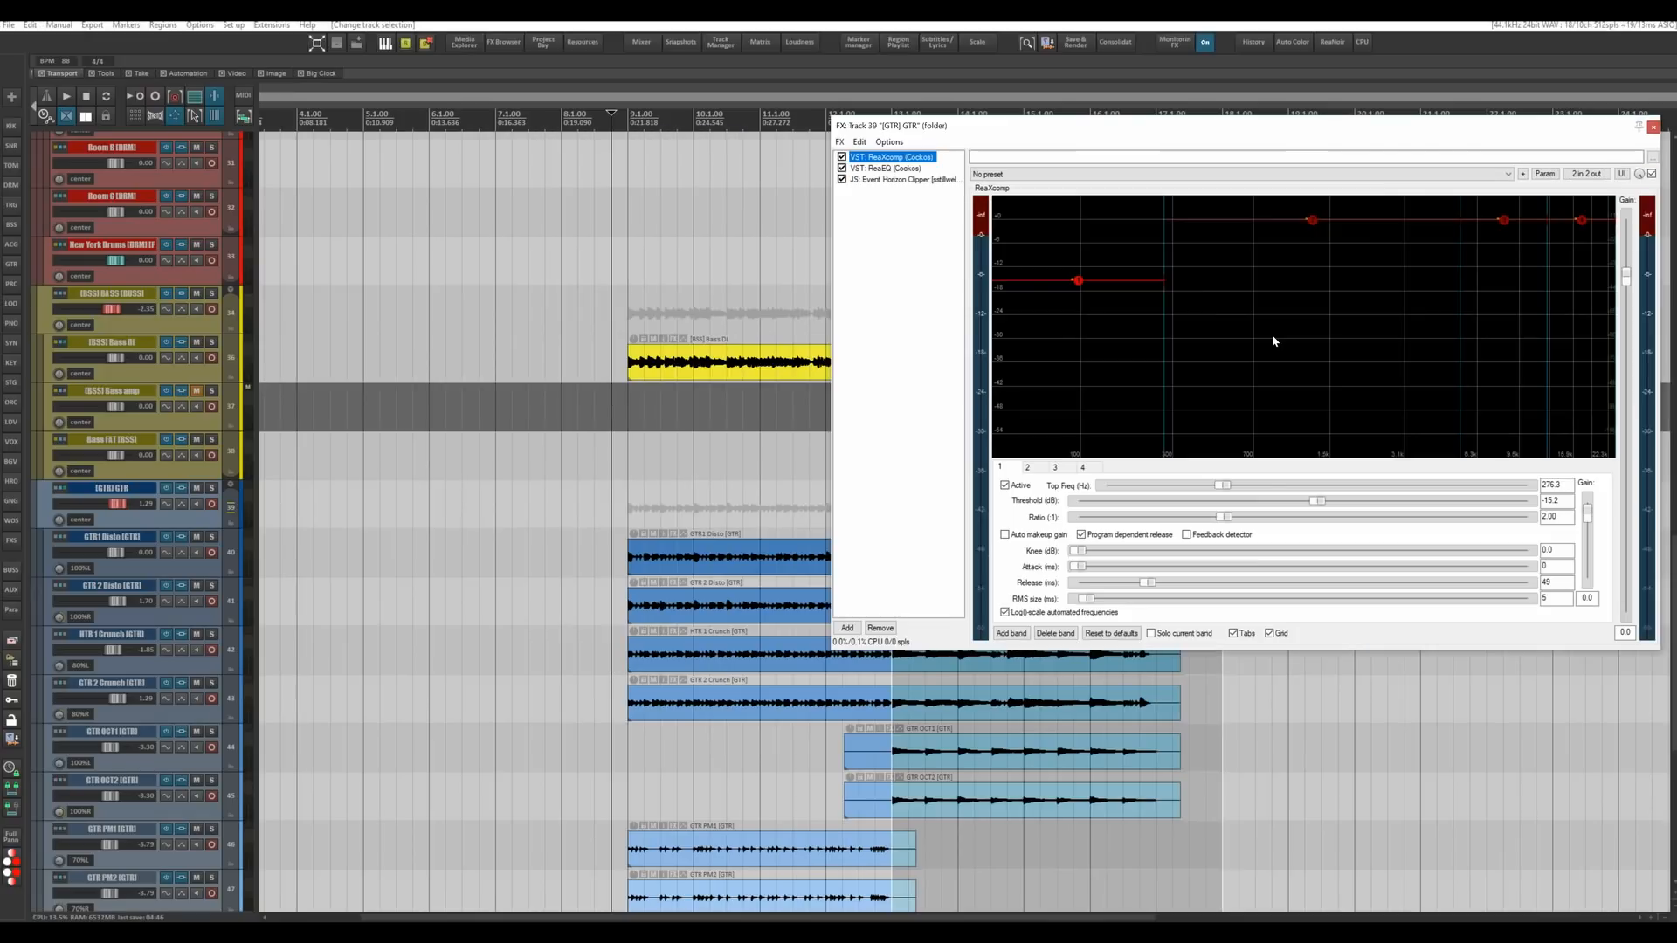
Play the mix twice while watching how band 1 of ReaXcomp compresses the guitars' low end.
mouse_move(1085, 279)
key("space")
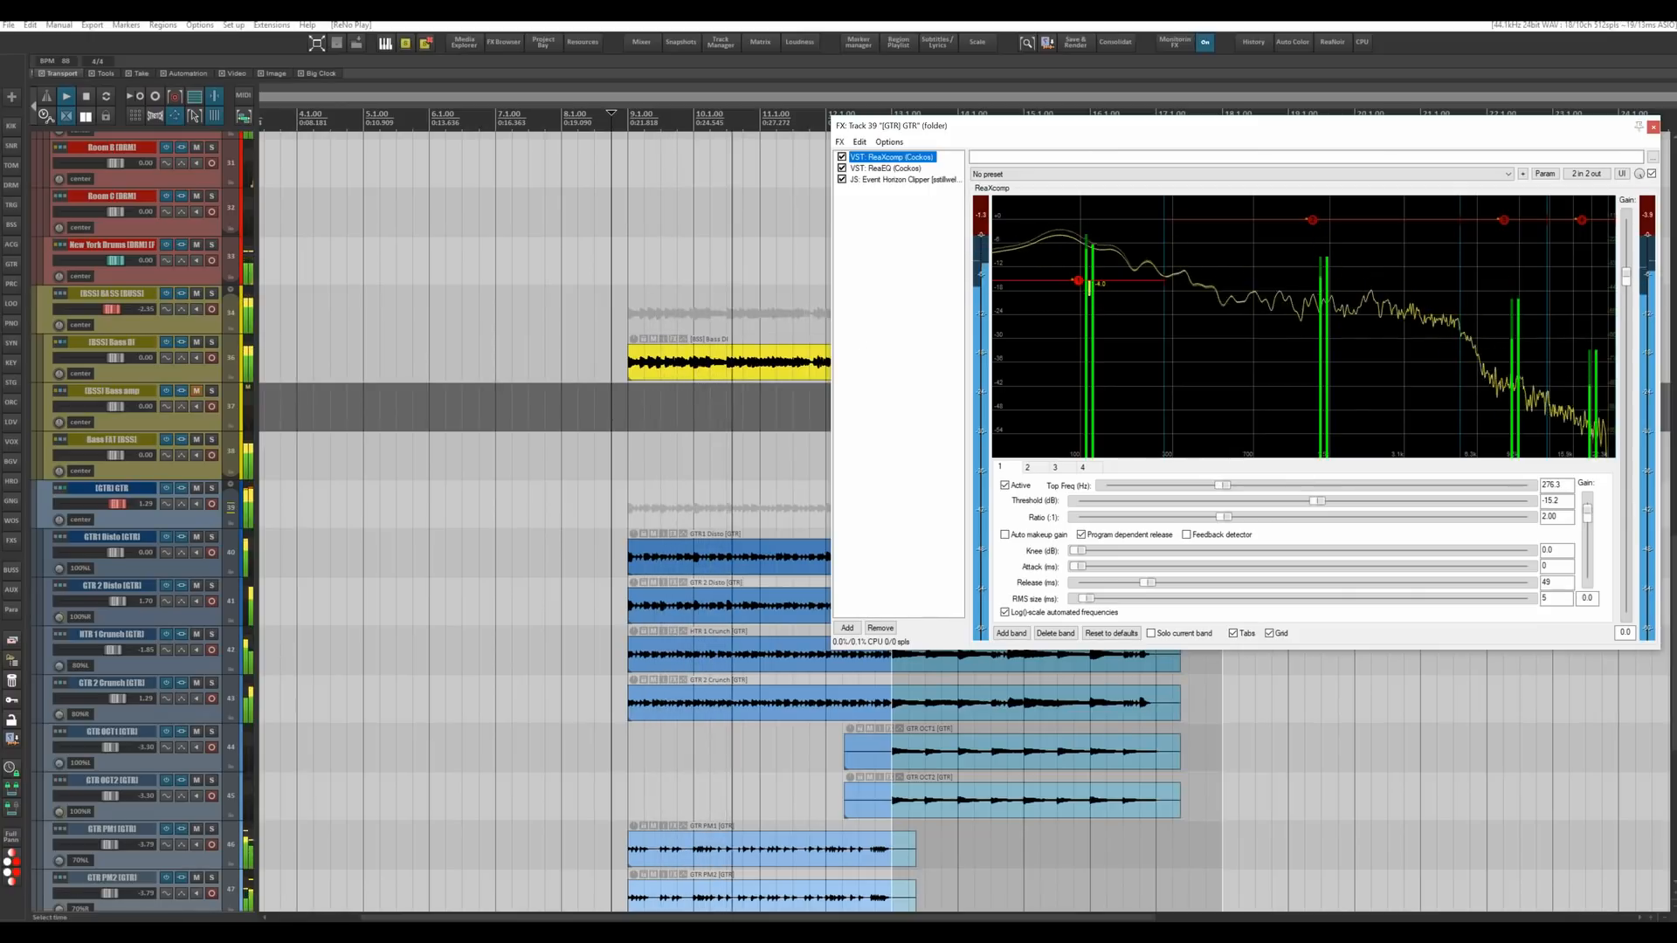
key("space")
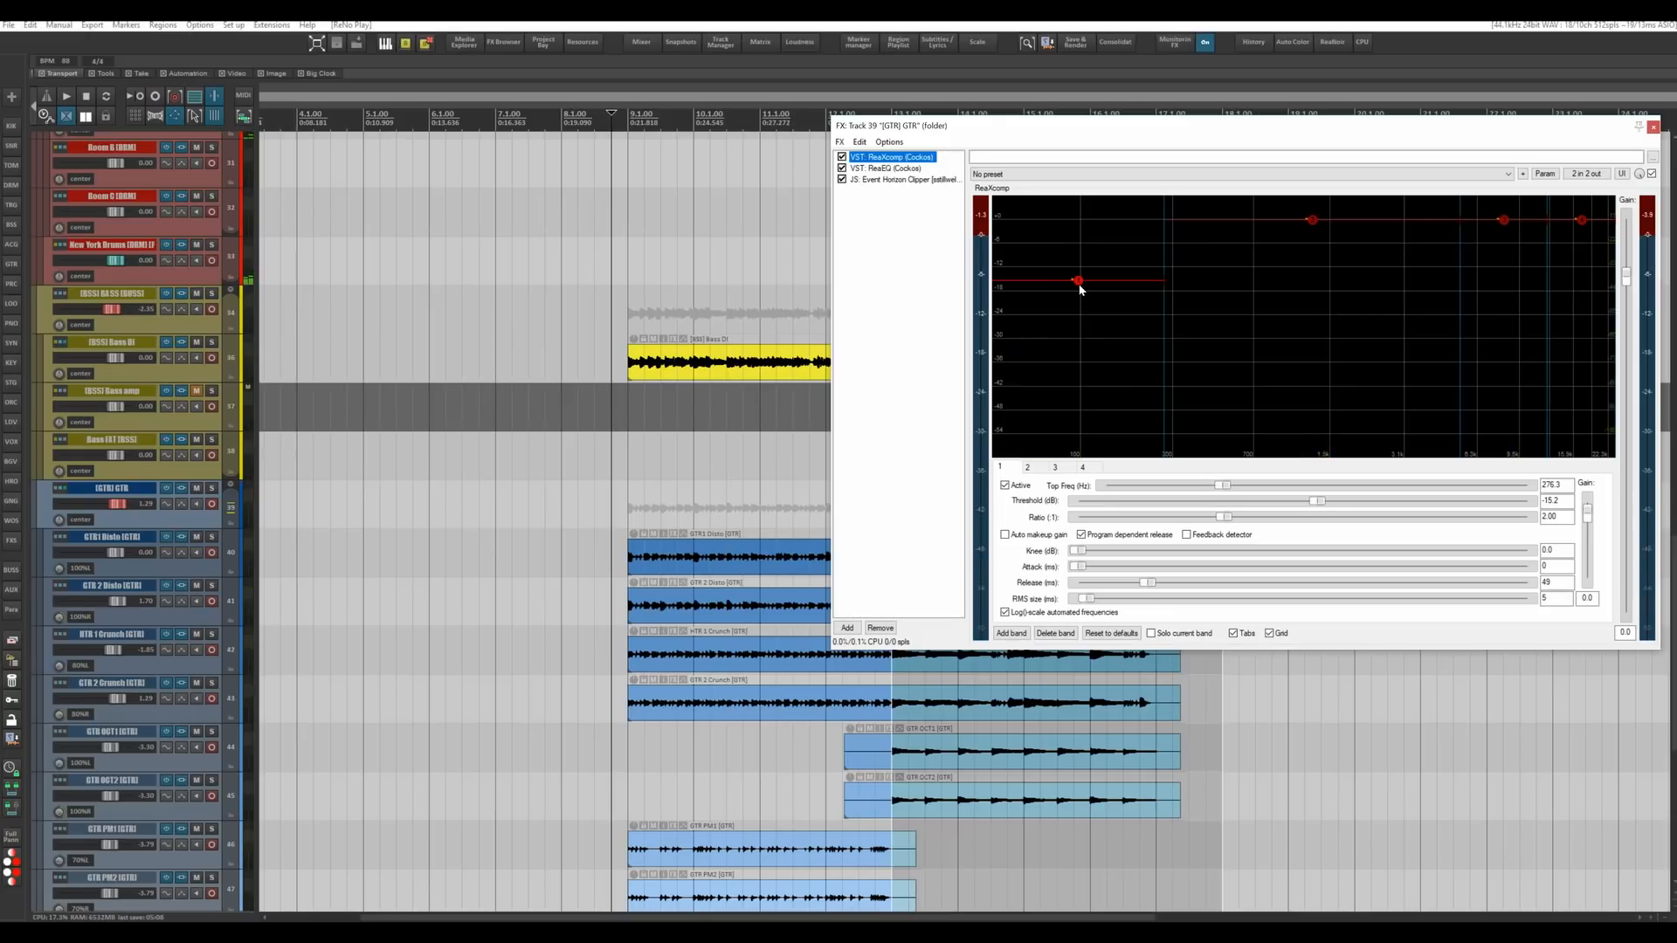
left_click(1002, 467)
key("space")
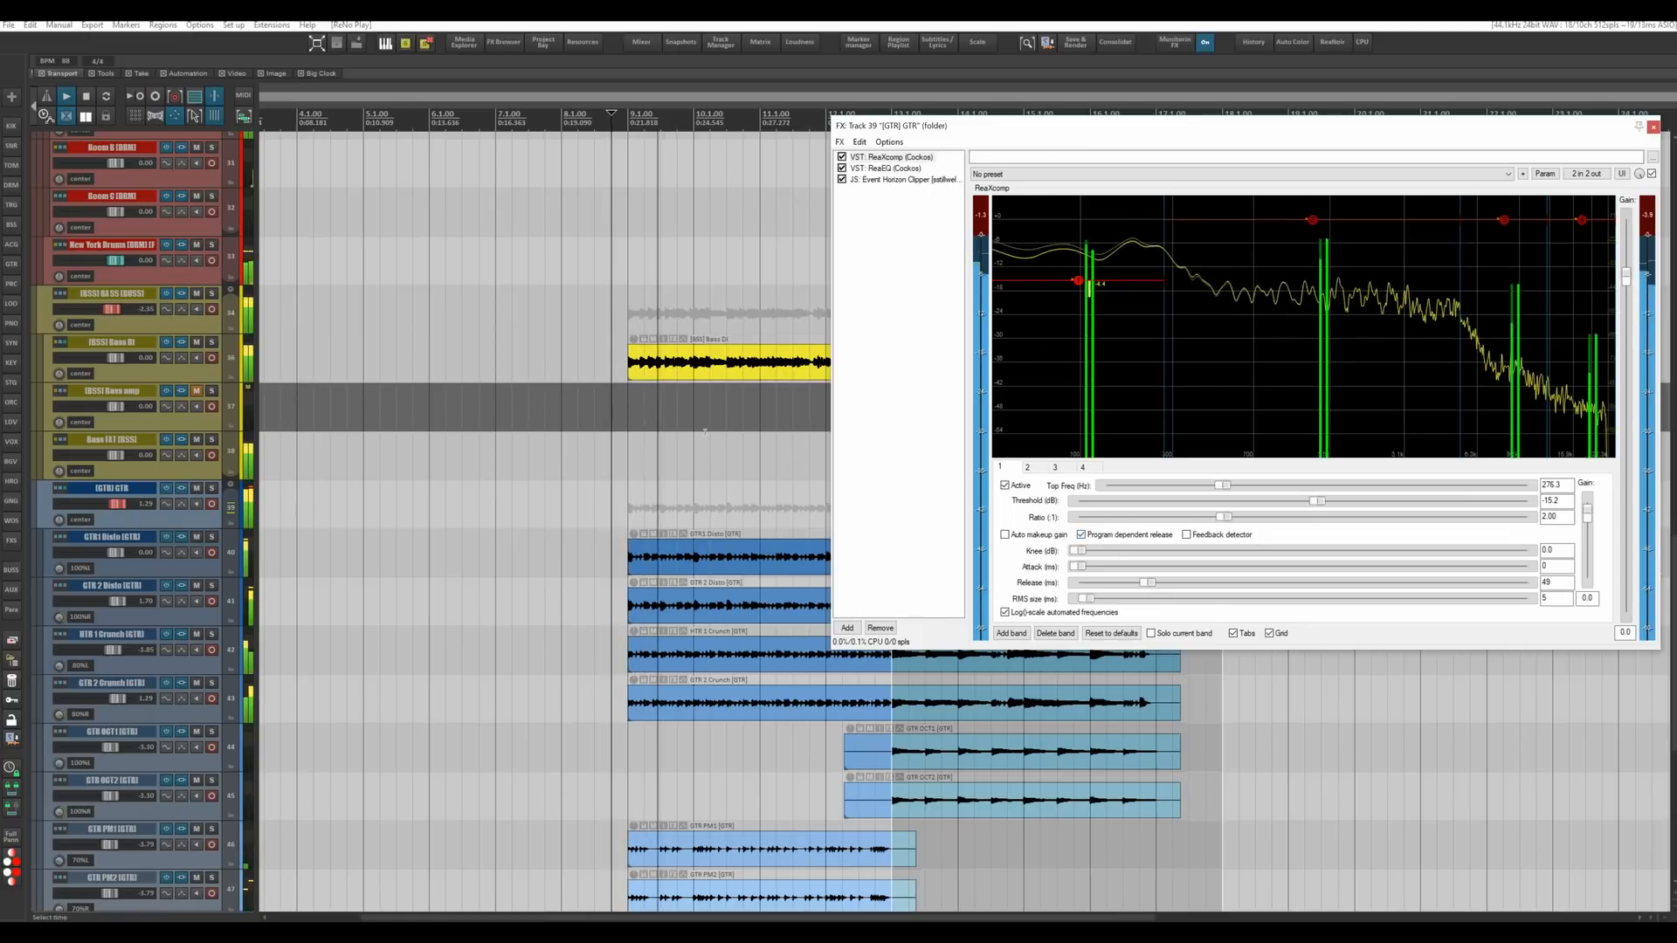
key("space")
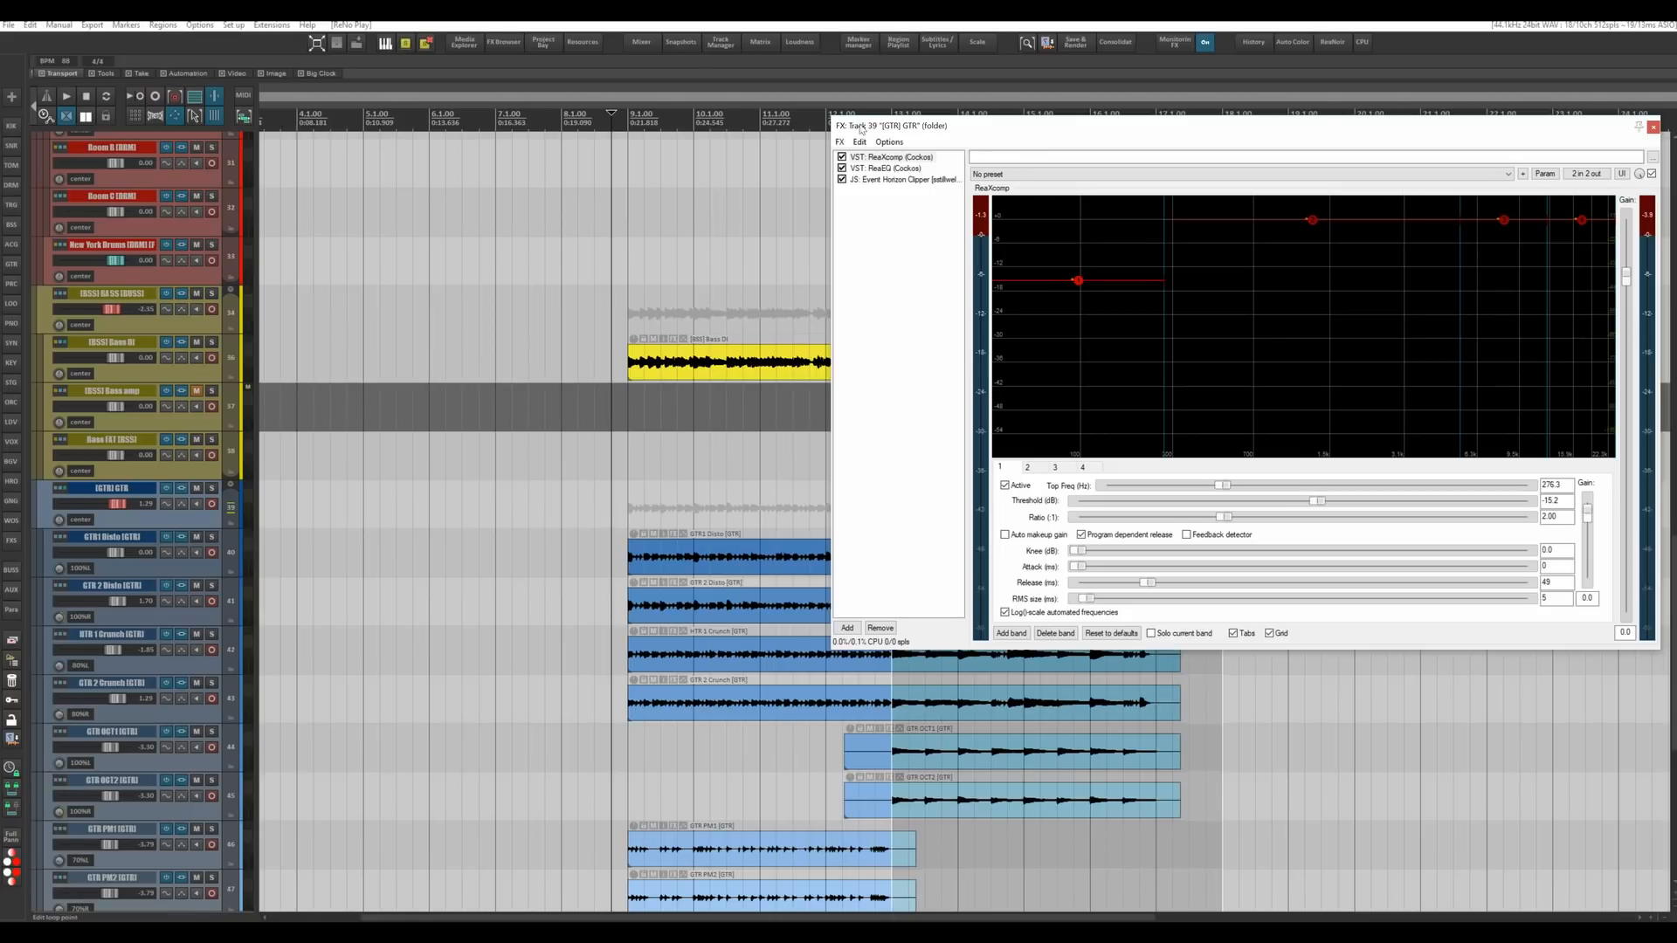
Show ReaEQ on the GTR folder and examine the dips in its correction curve.
left_click(885, 168)
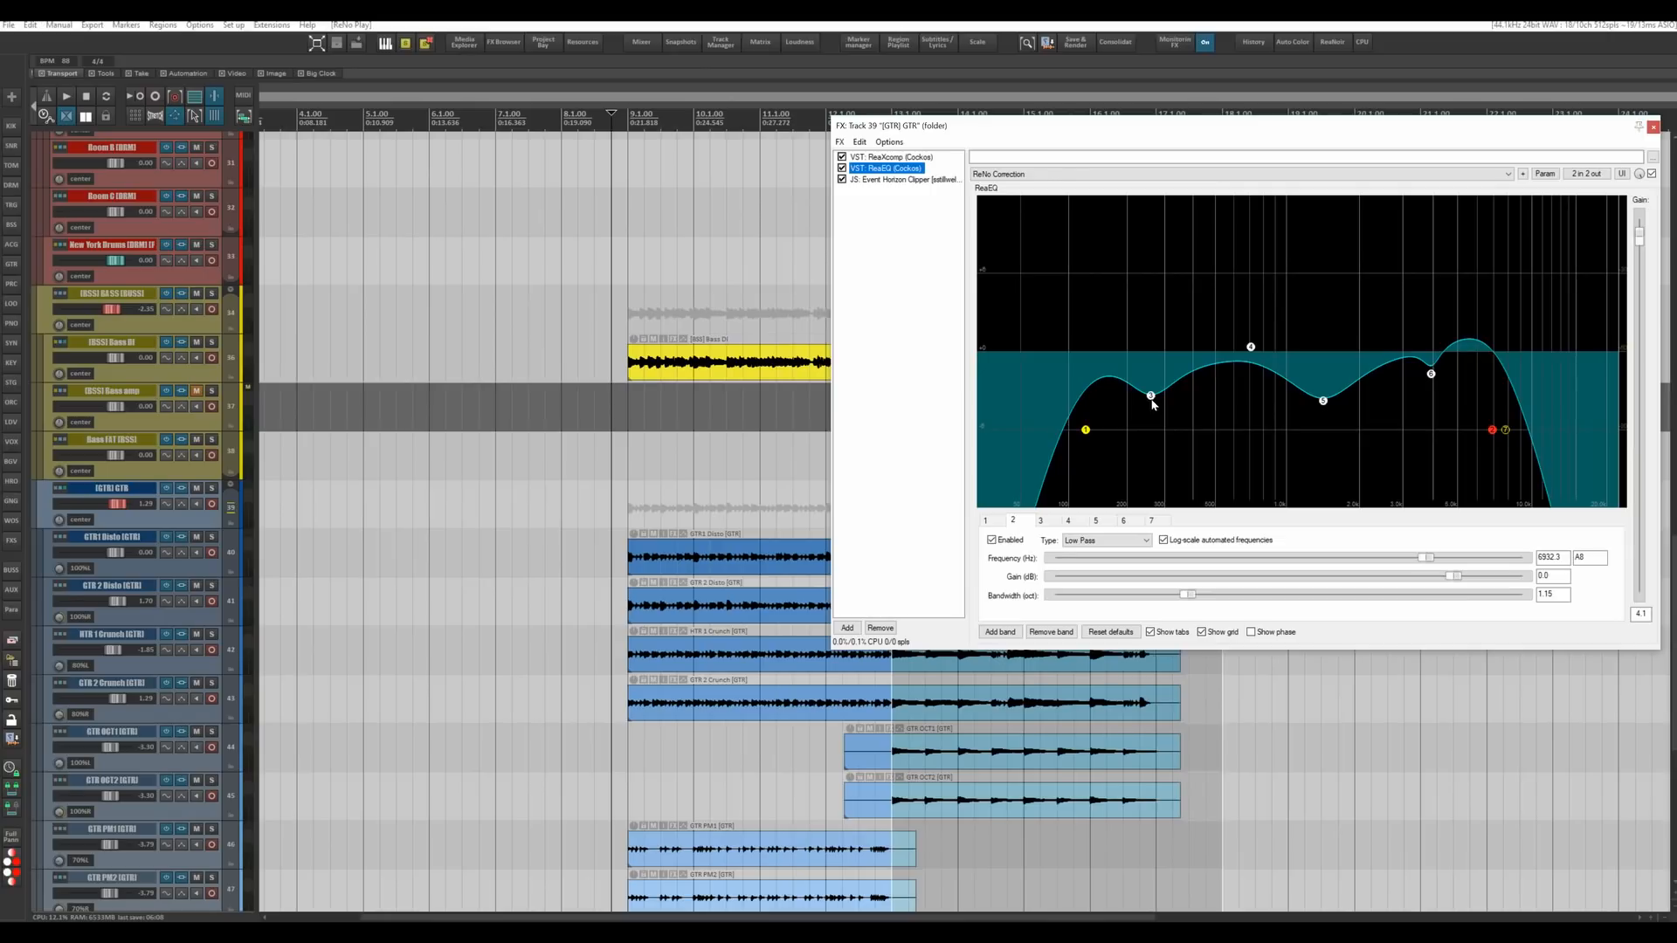
mouse_move(1321, 409)
mouse_move(1432, 381)
Solo the GTR folder and play it while disabling and re-enabling ReaEQ's 6932.3 Hz low-pass band for comparison.
left_click(211, 490)
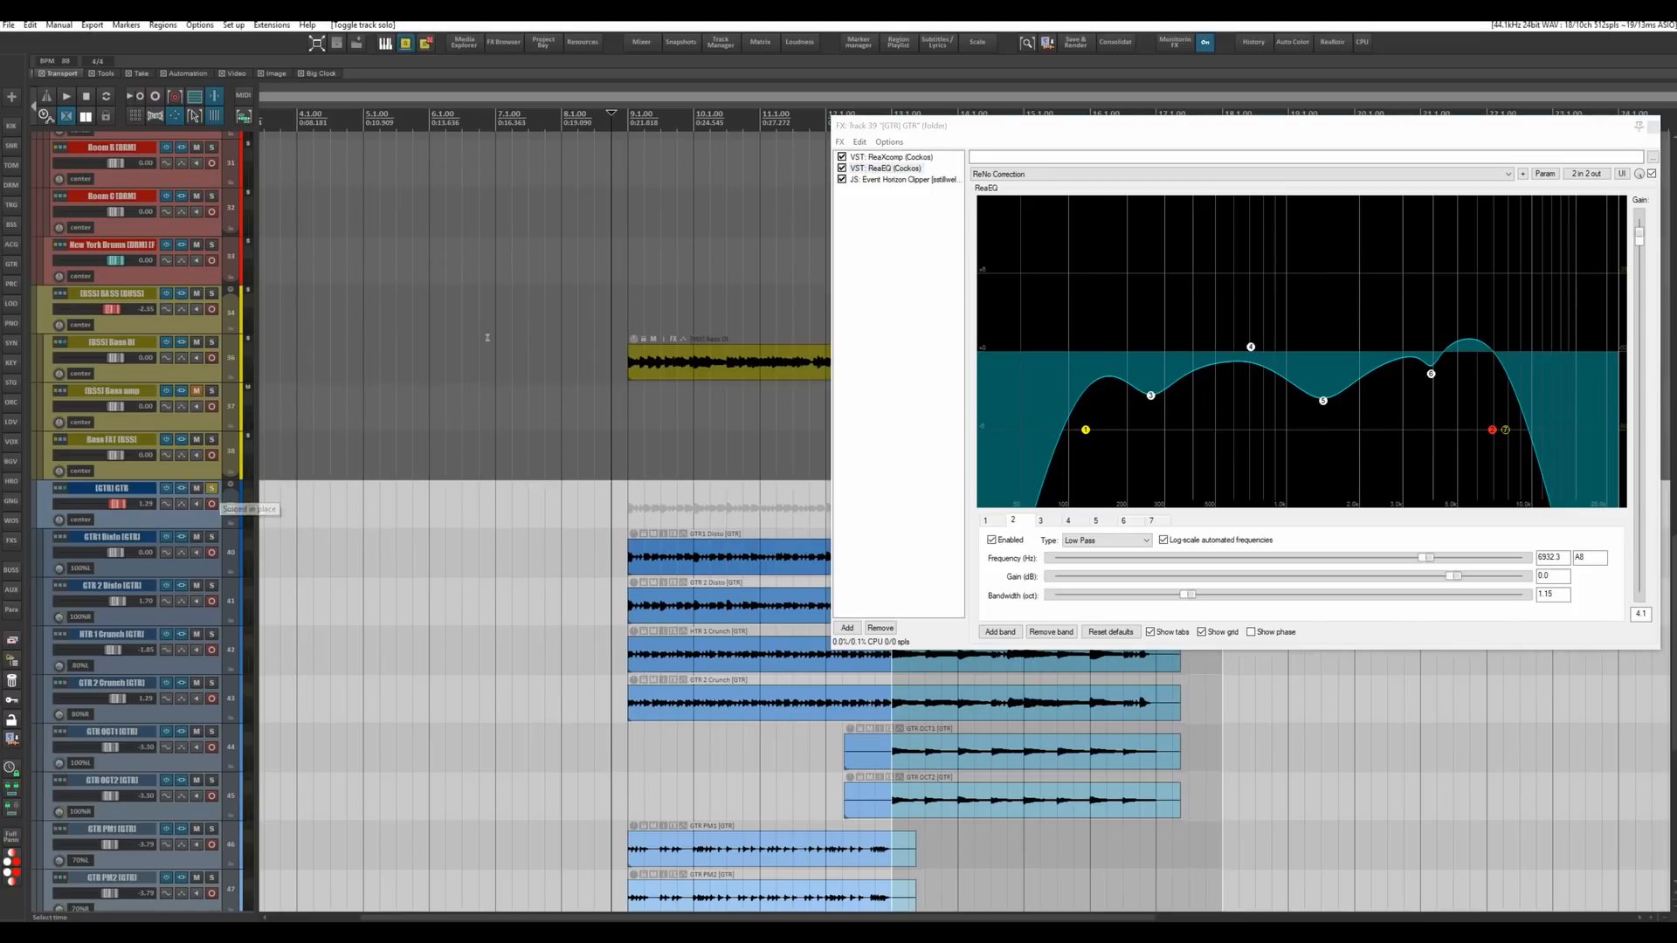
left_click(1492, 432, "alt")
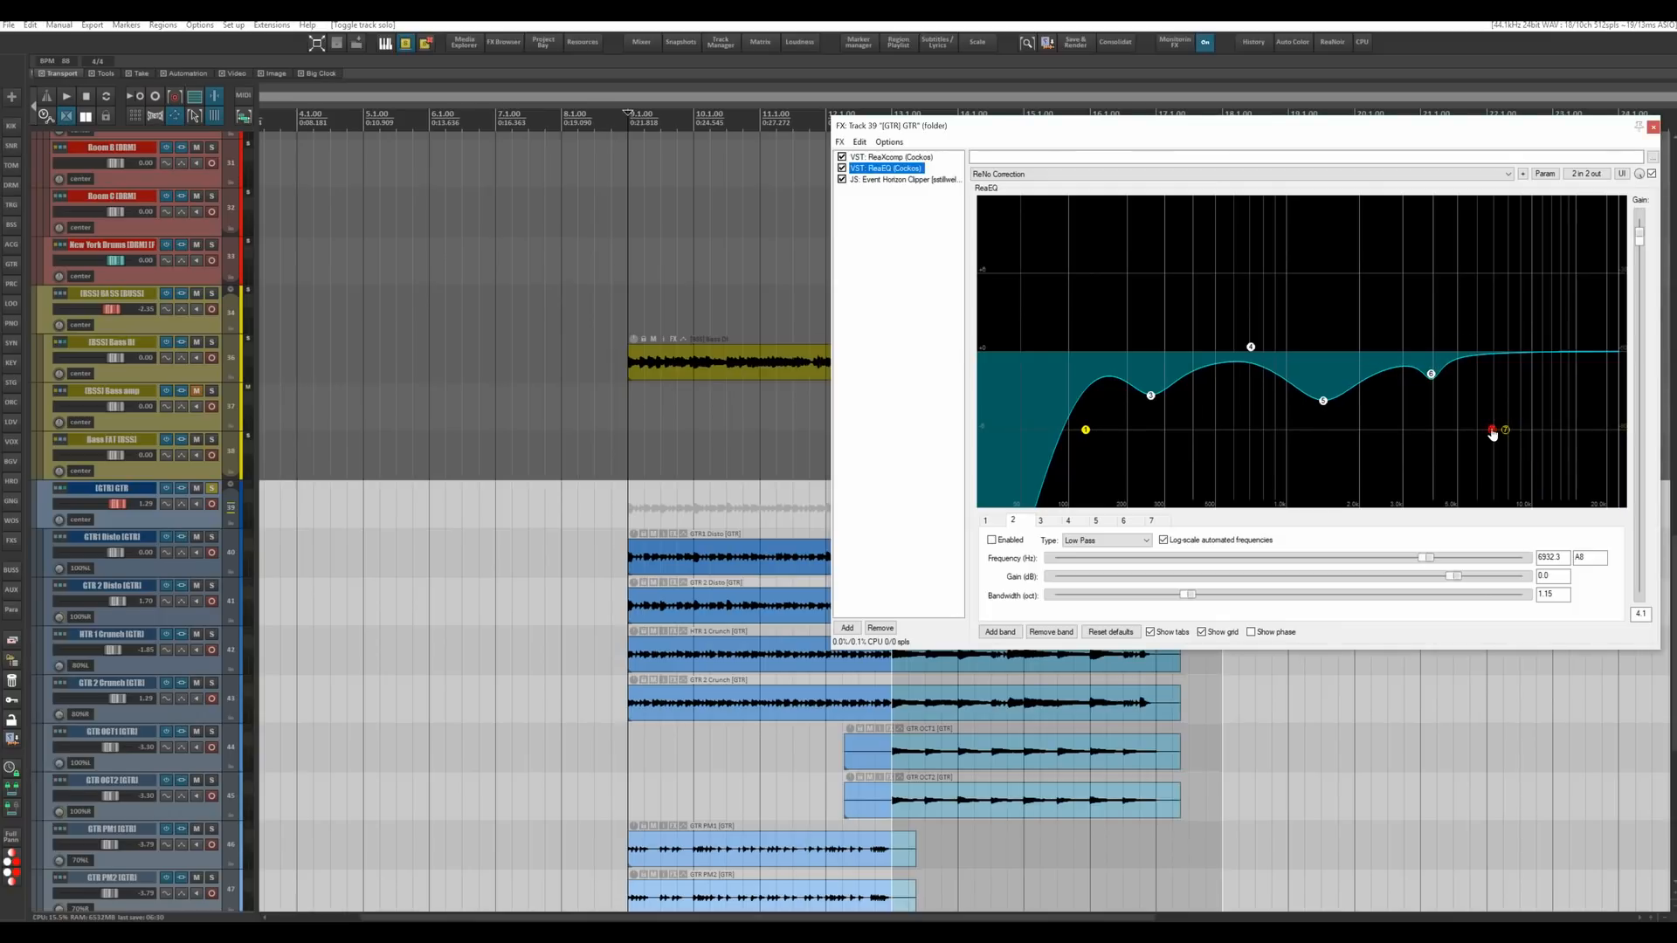
left_click(1493, 432, "alt")
key("space")
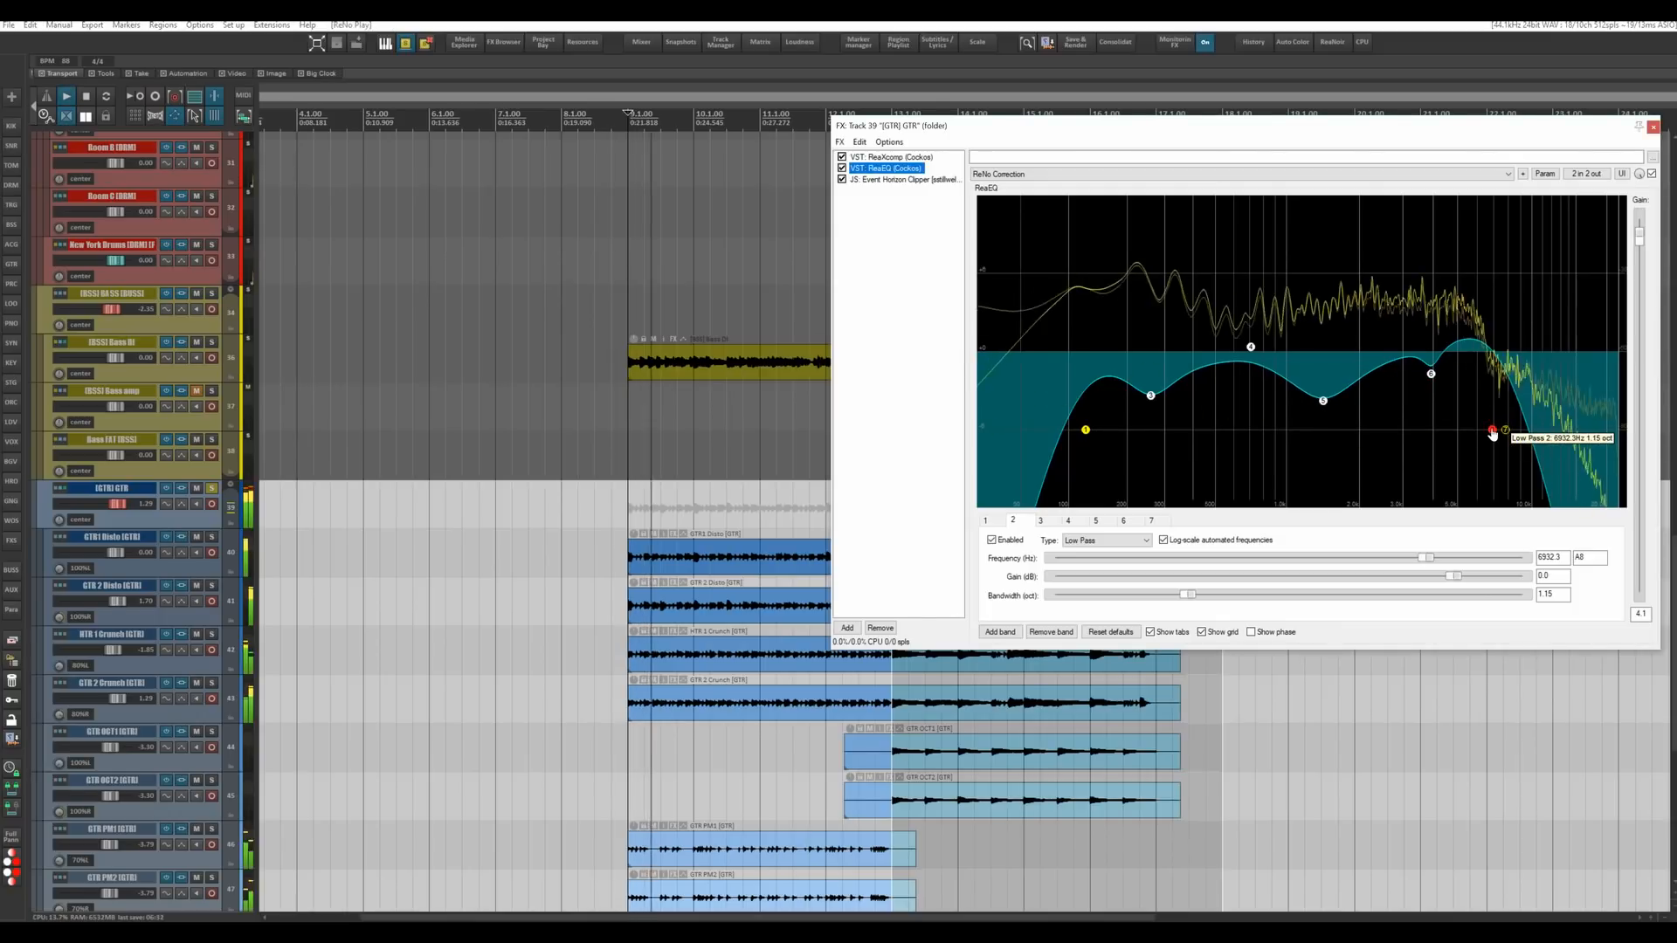
left_click(1492, 432, "alt")
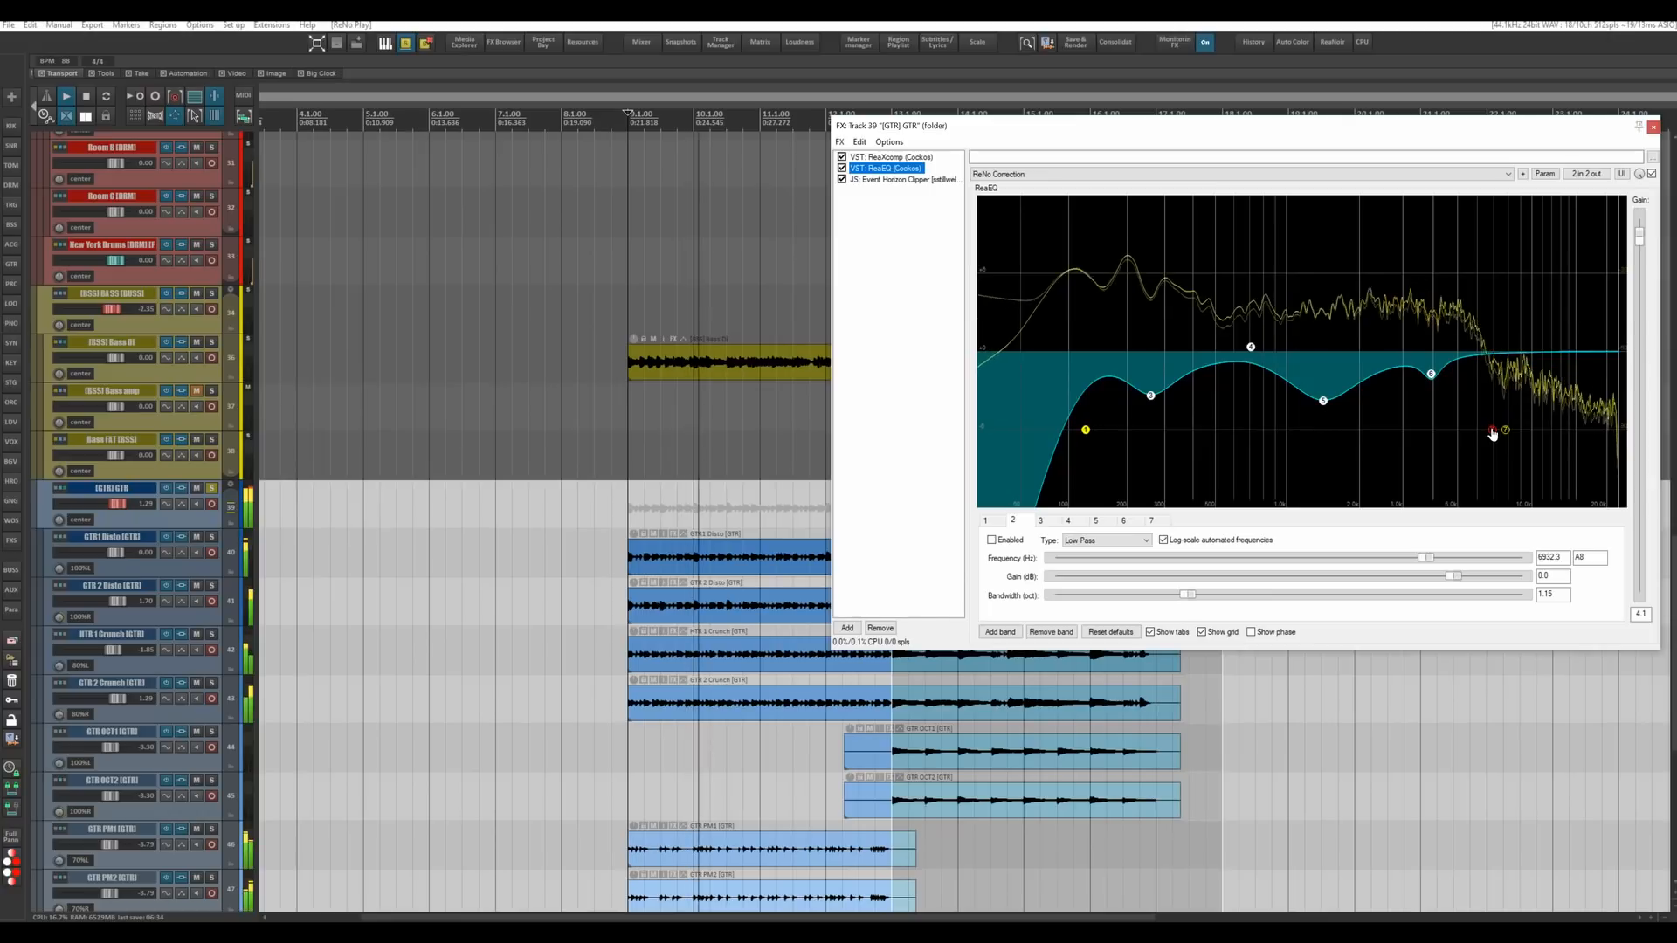
left_click(1492, 431, "alt")
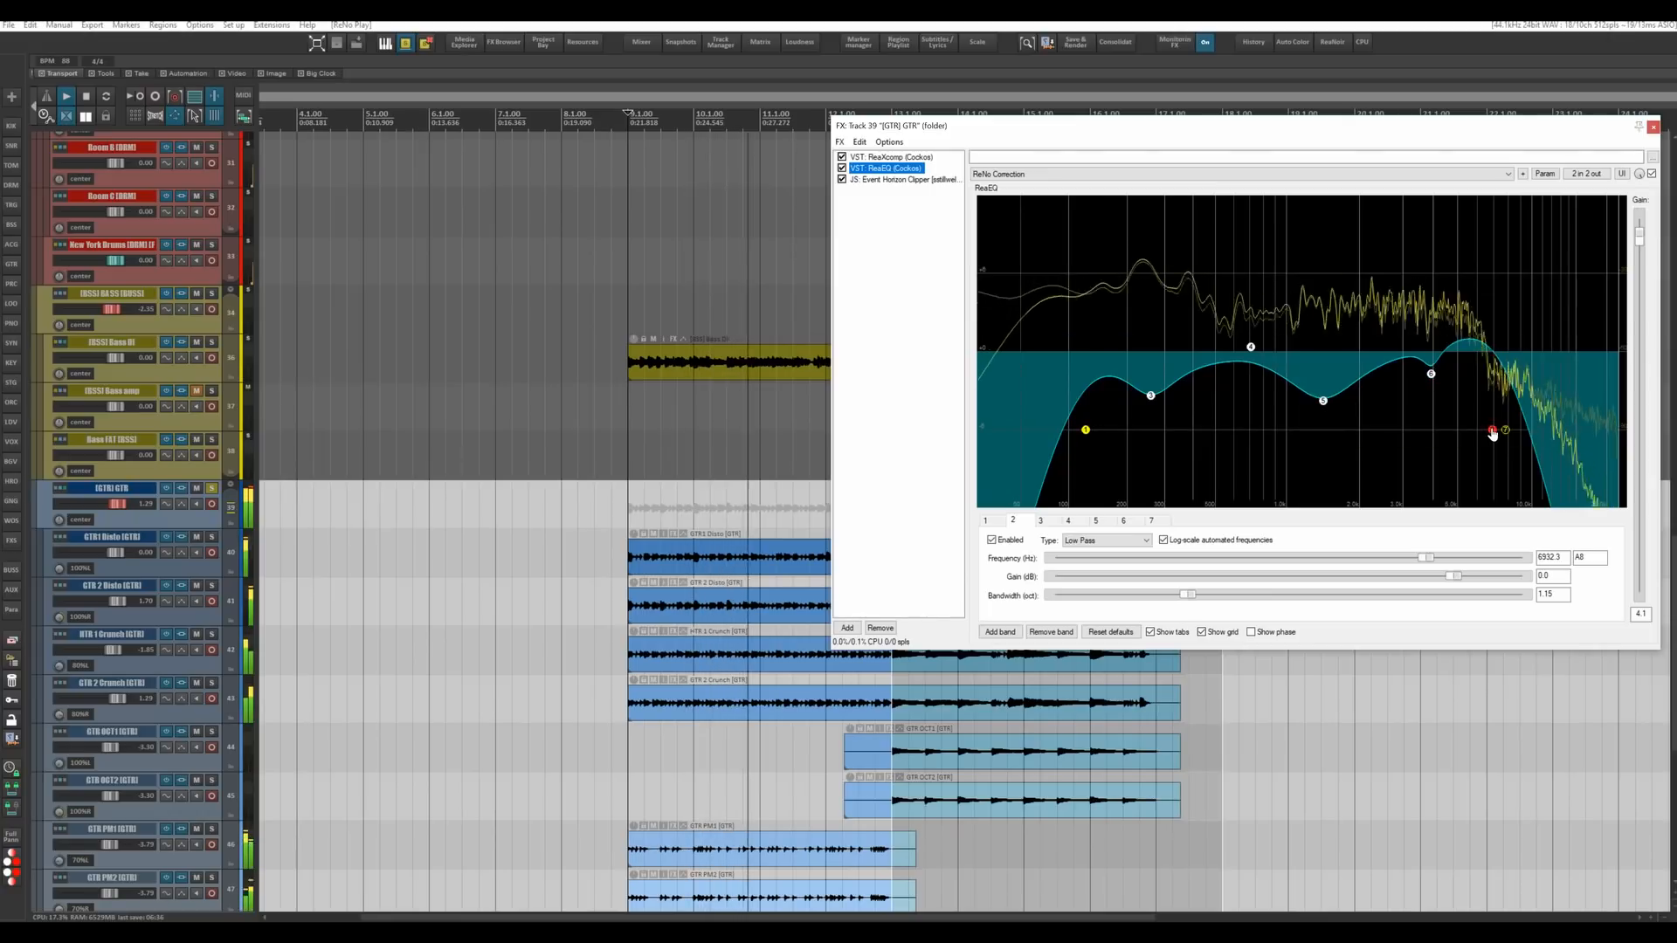
left_click(1493, 432, "alt")
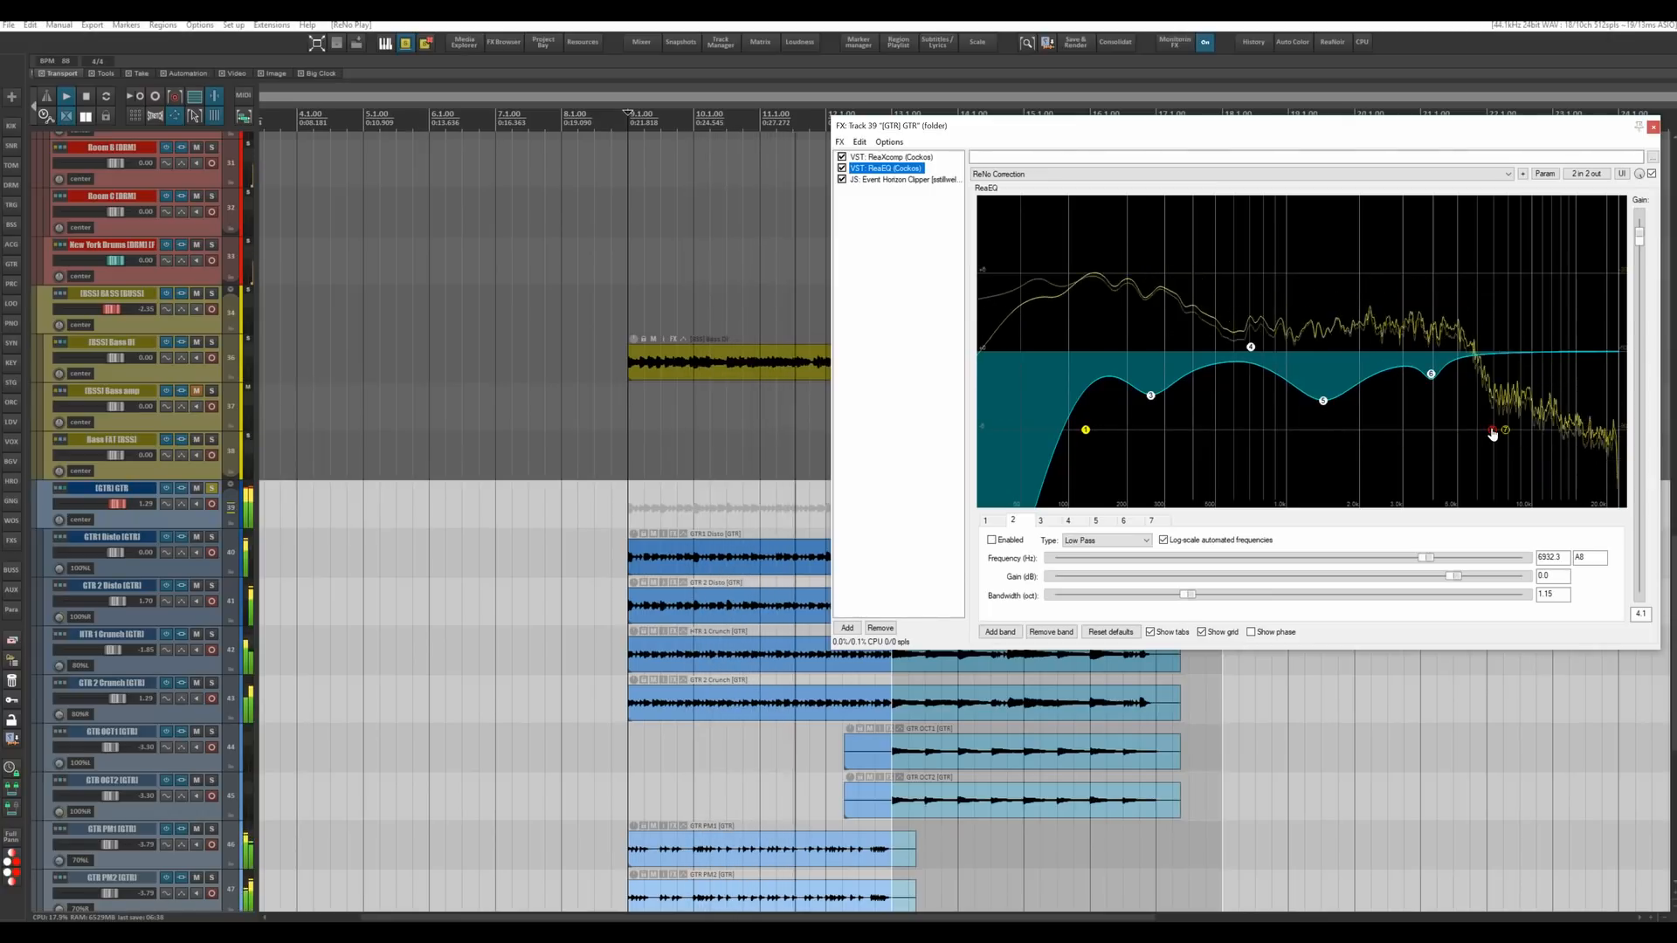
left_click(1493, 431, "alt")
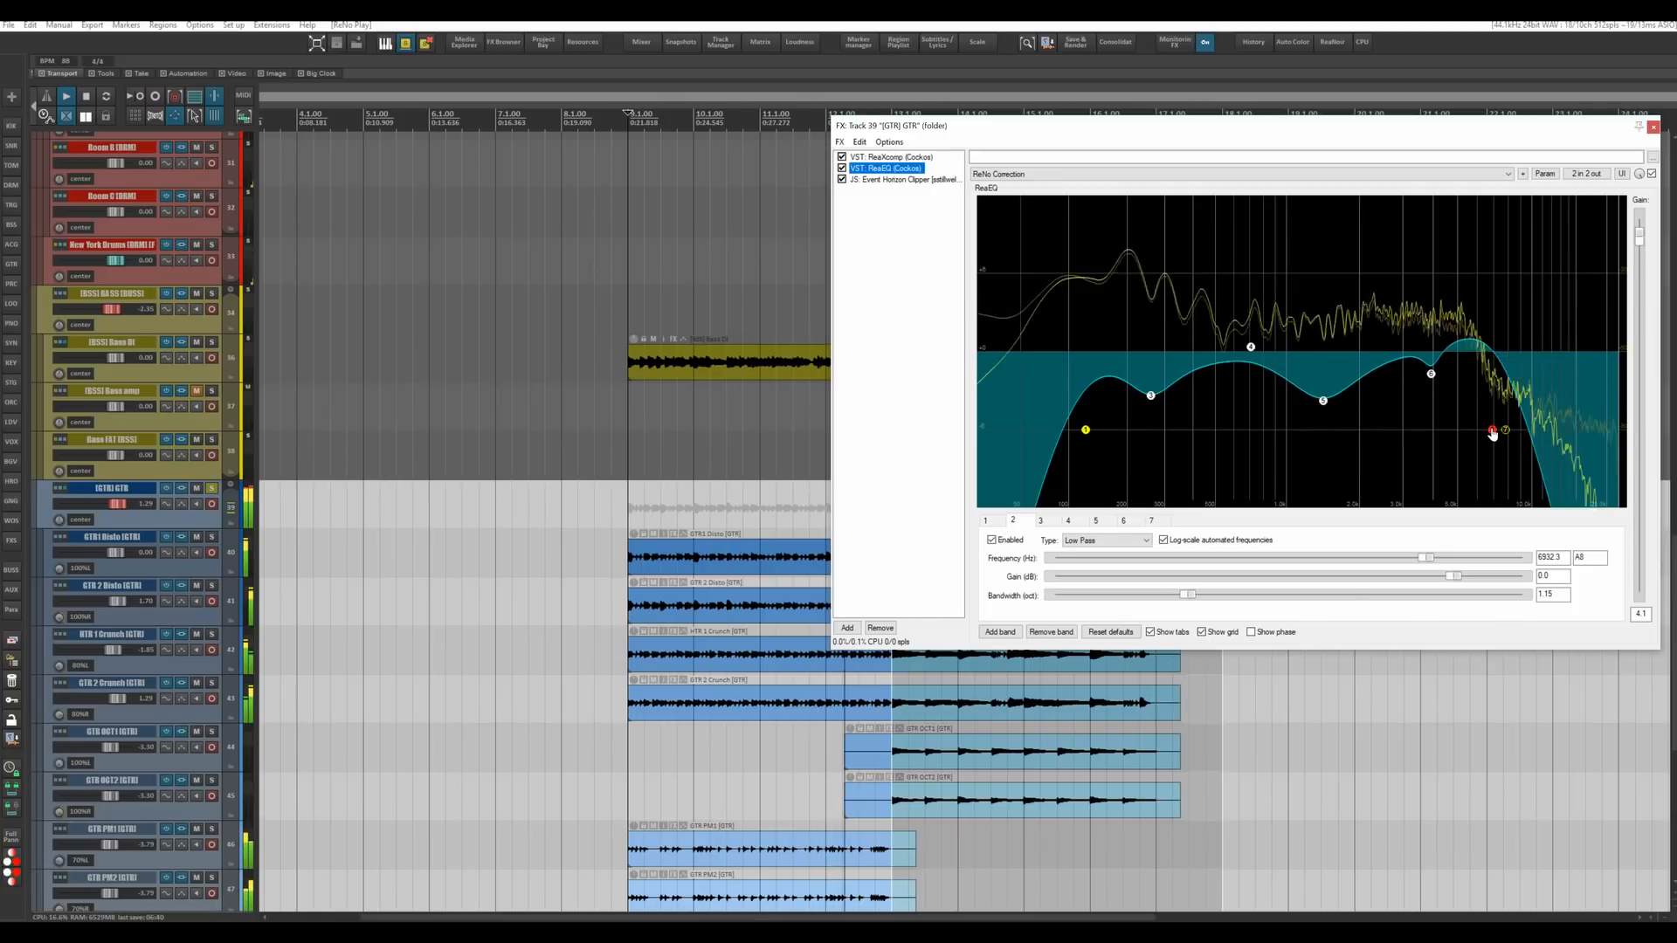
key("space")
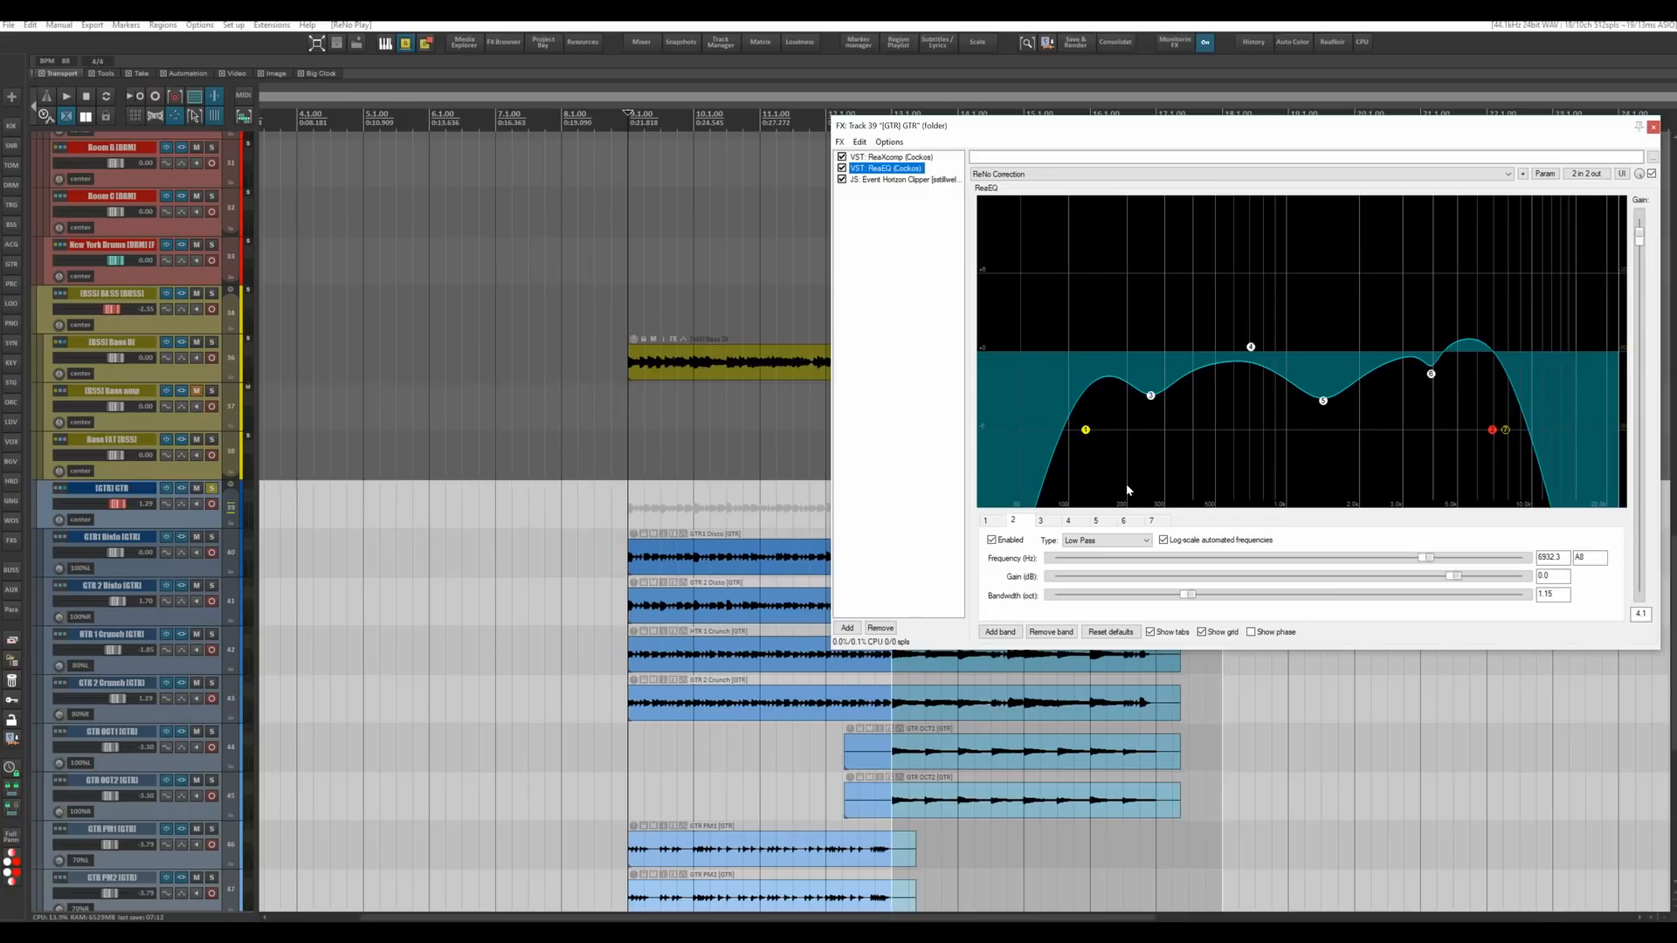
Close the GTR folder's effect window, unsolo the folder, and shrink the track heights to show more of the project.
key("Escape")
scroll(579, 251, "up", 6)
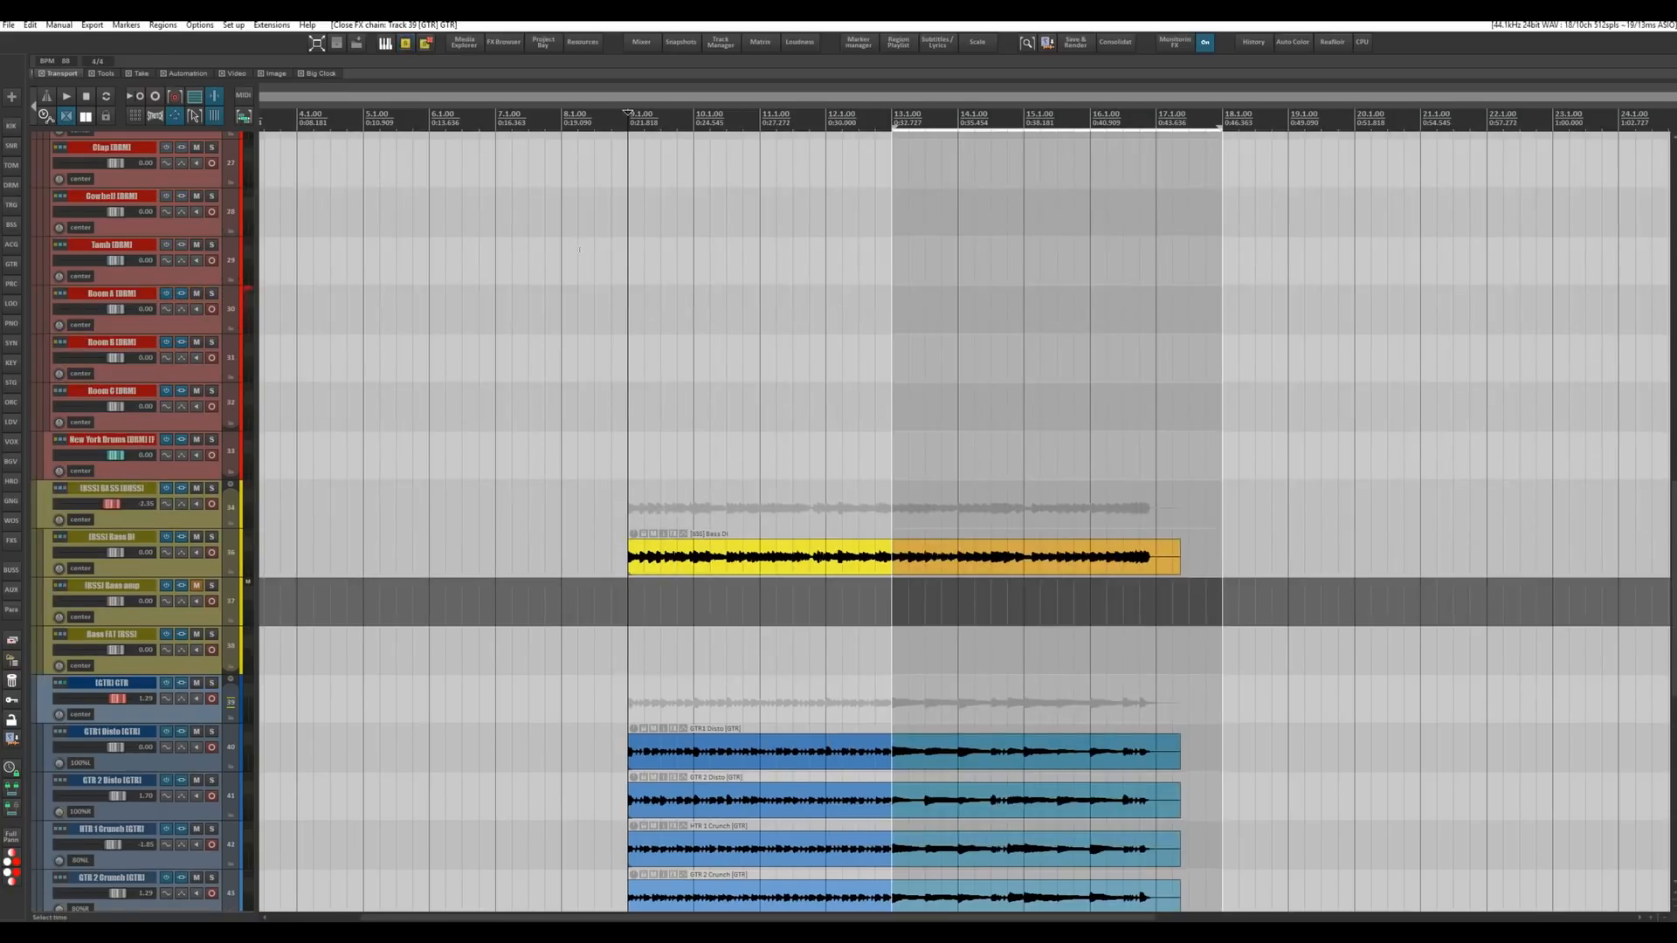
scroll(580, 250, "up", 8)
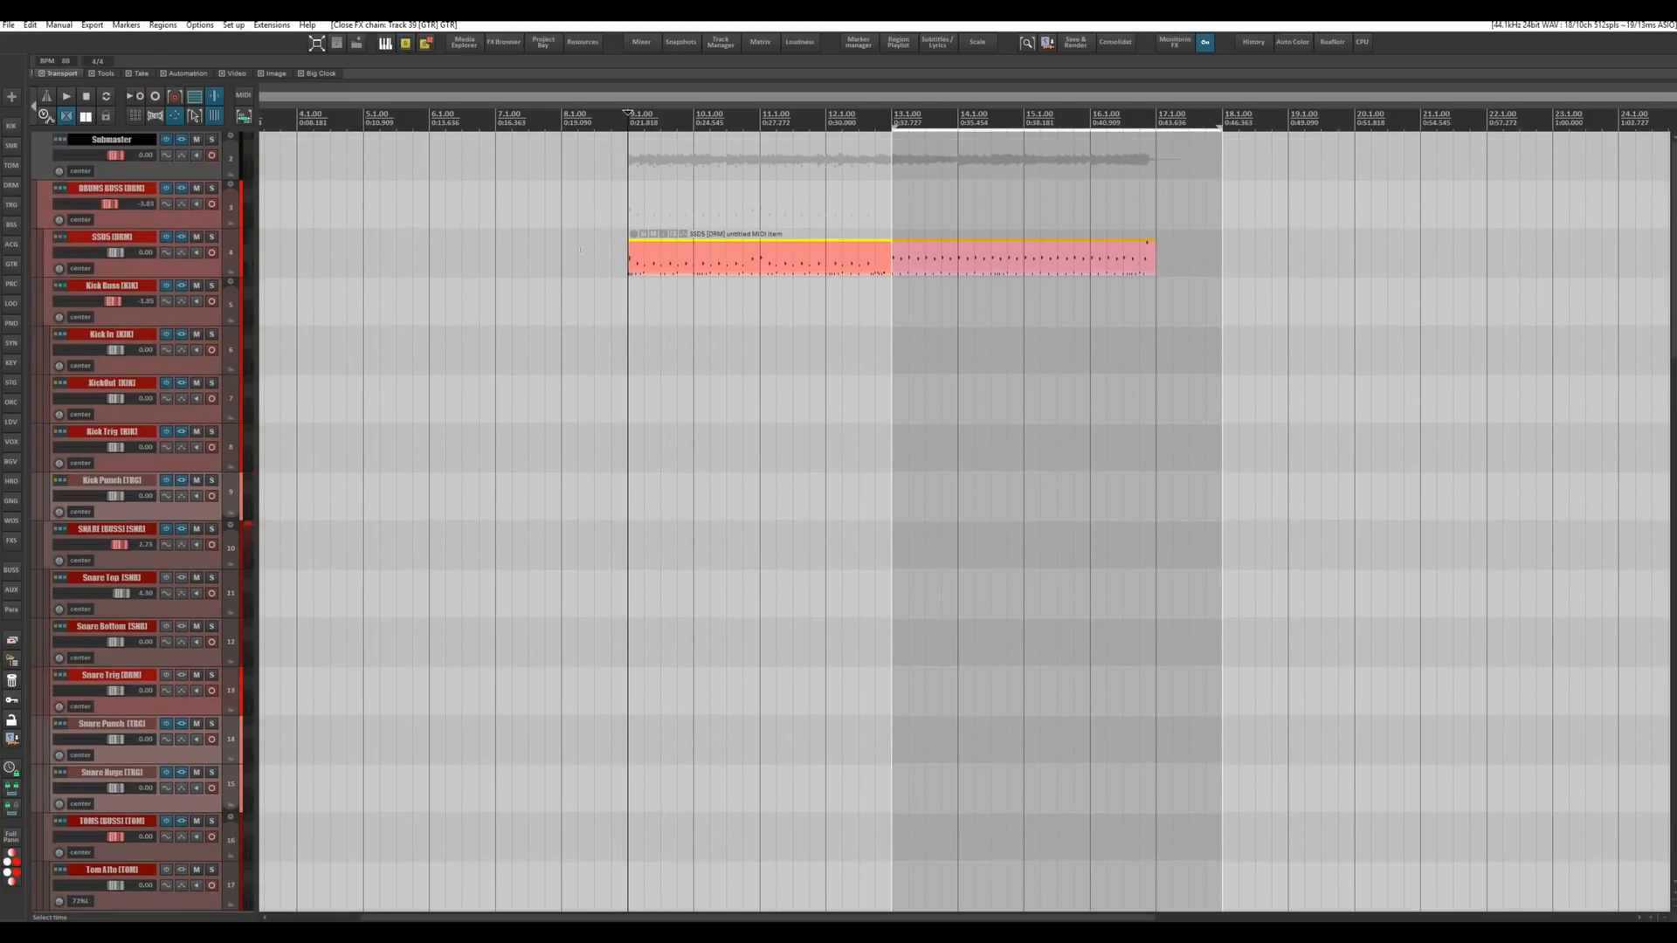
scroll(384, 201, "down", 4)
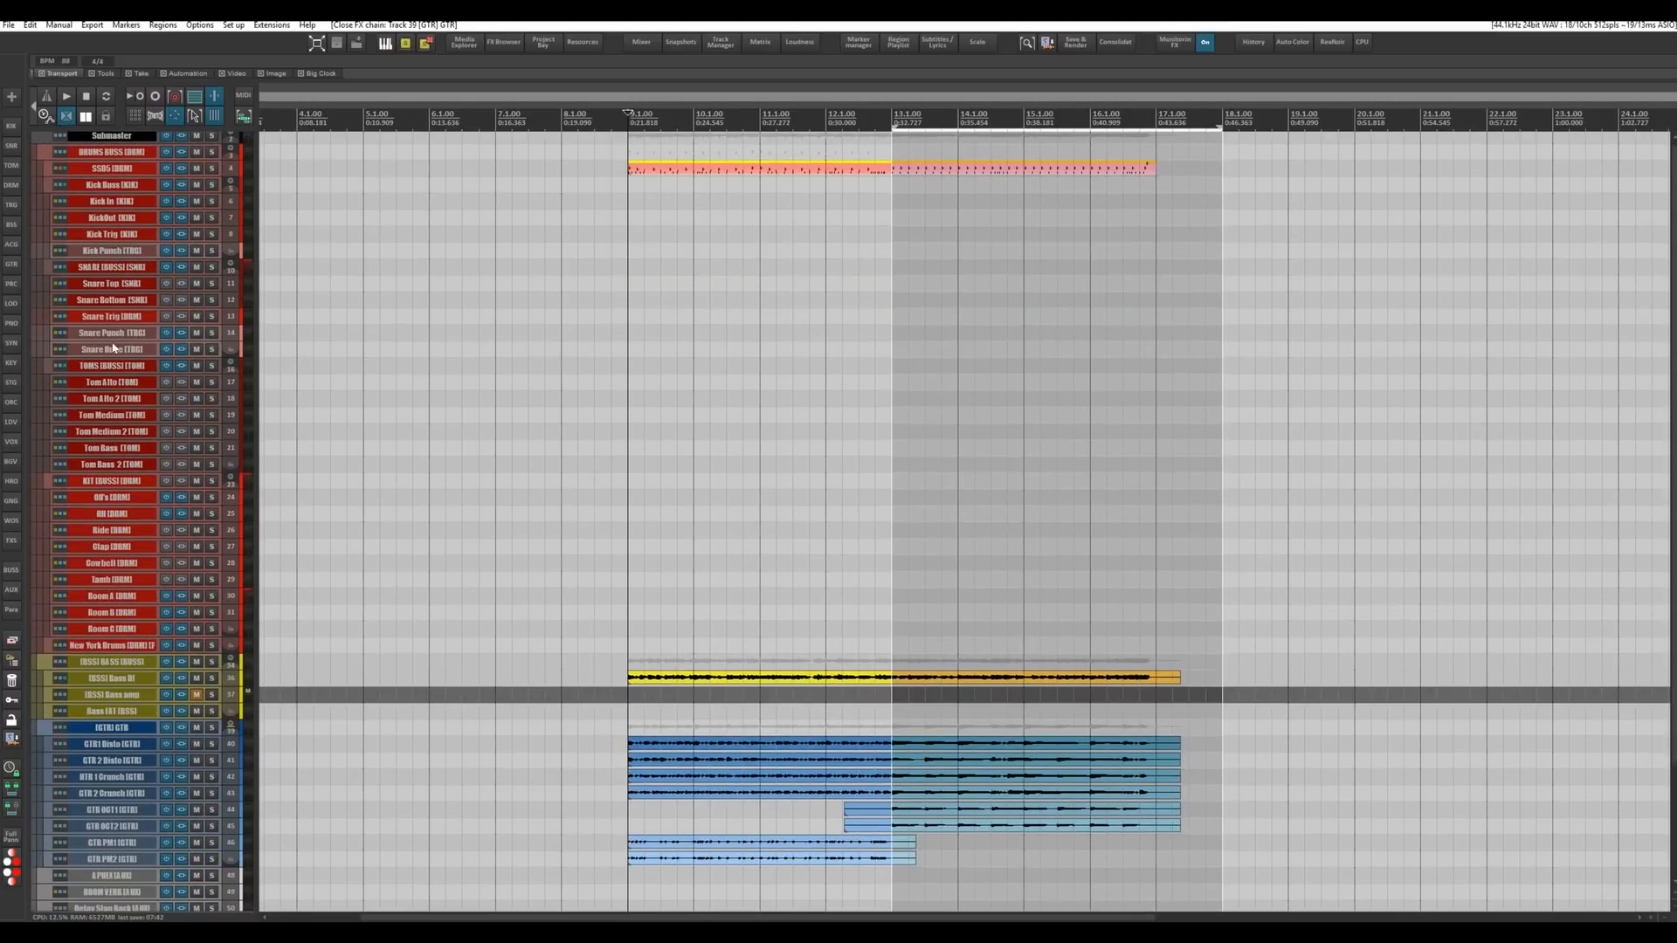
scroll(175, 175, "up", 1)
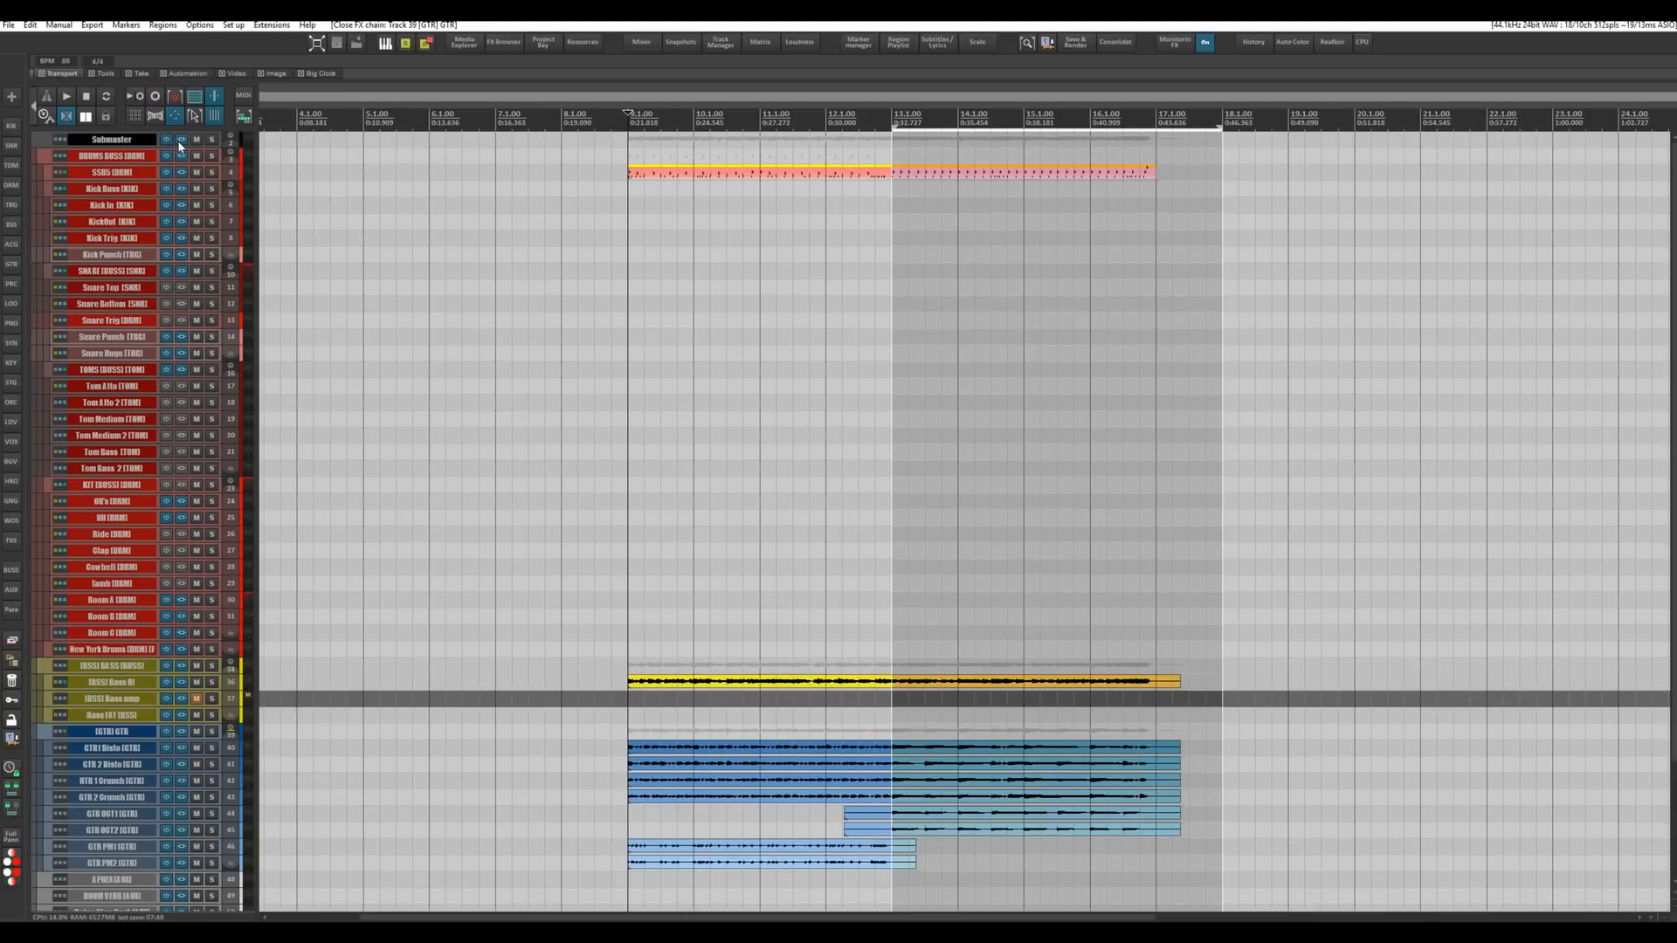
Open the Submaster's effect chain and review the first Auto Gain, ReaEQ and the FG-Red compressor.
left_click(179, 145)
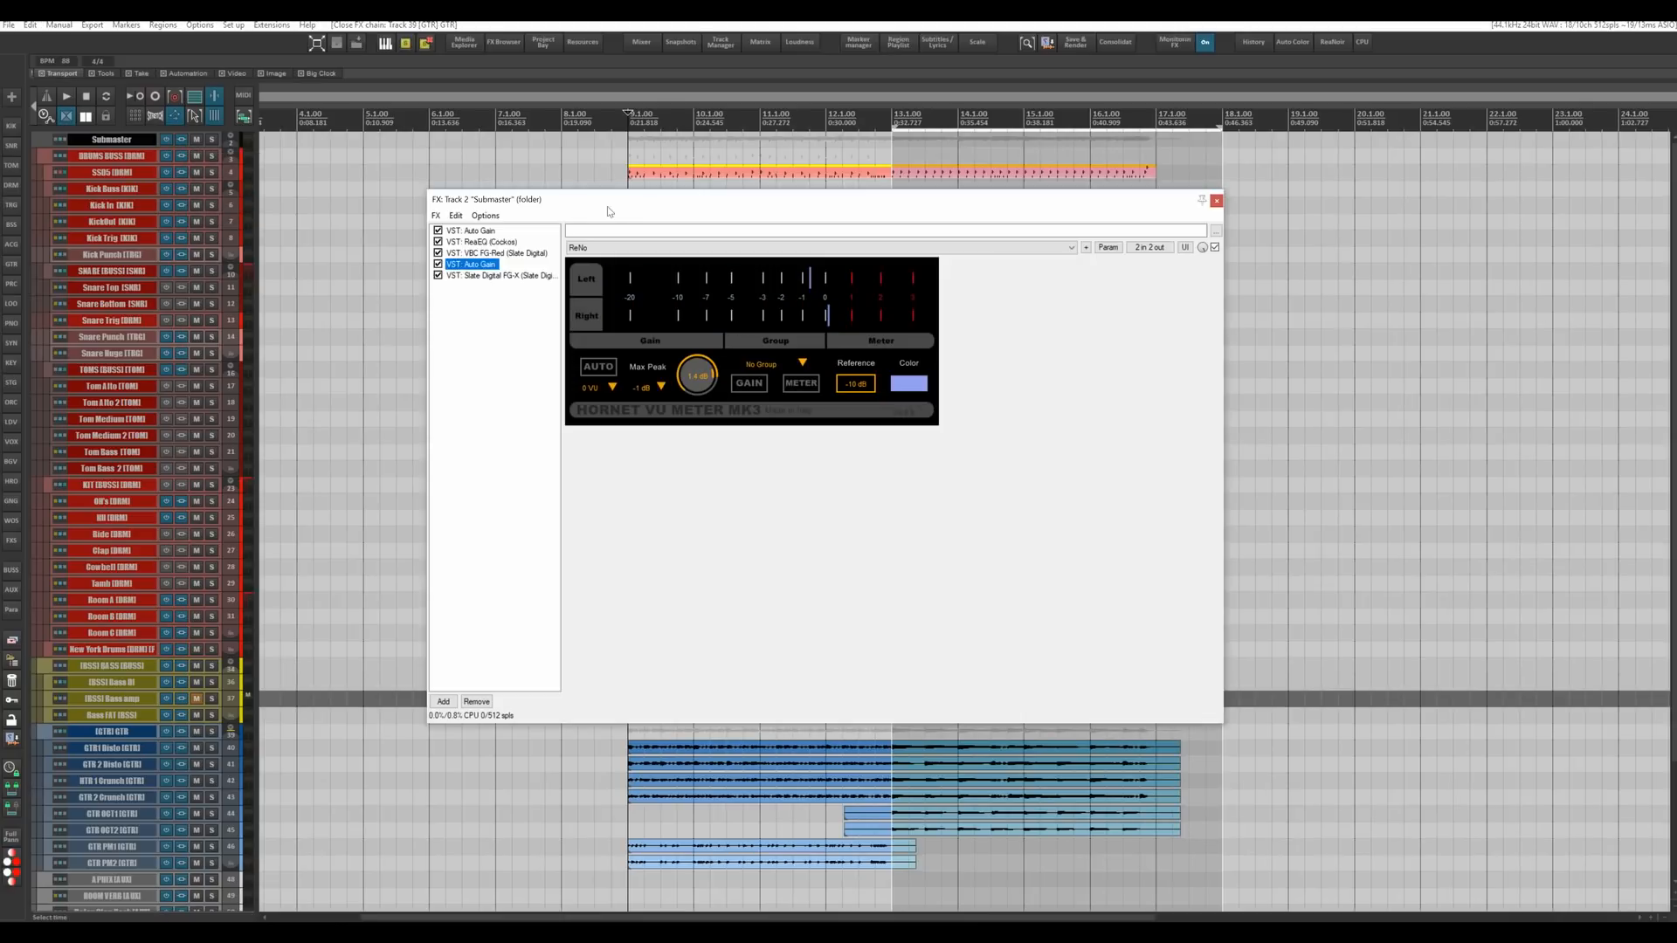
left_click(494, 158)
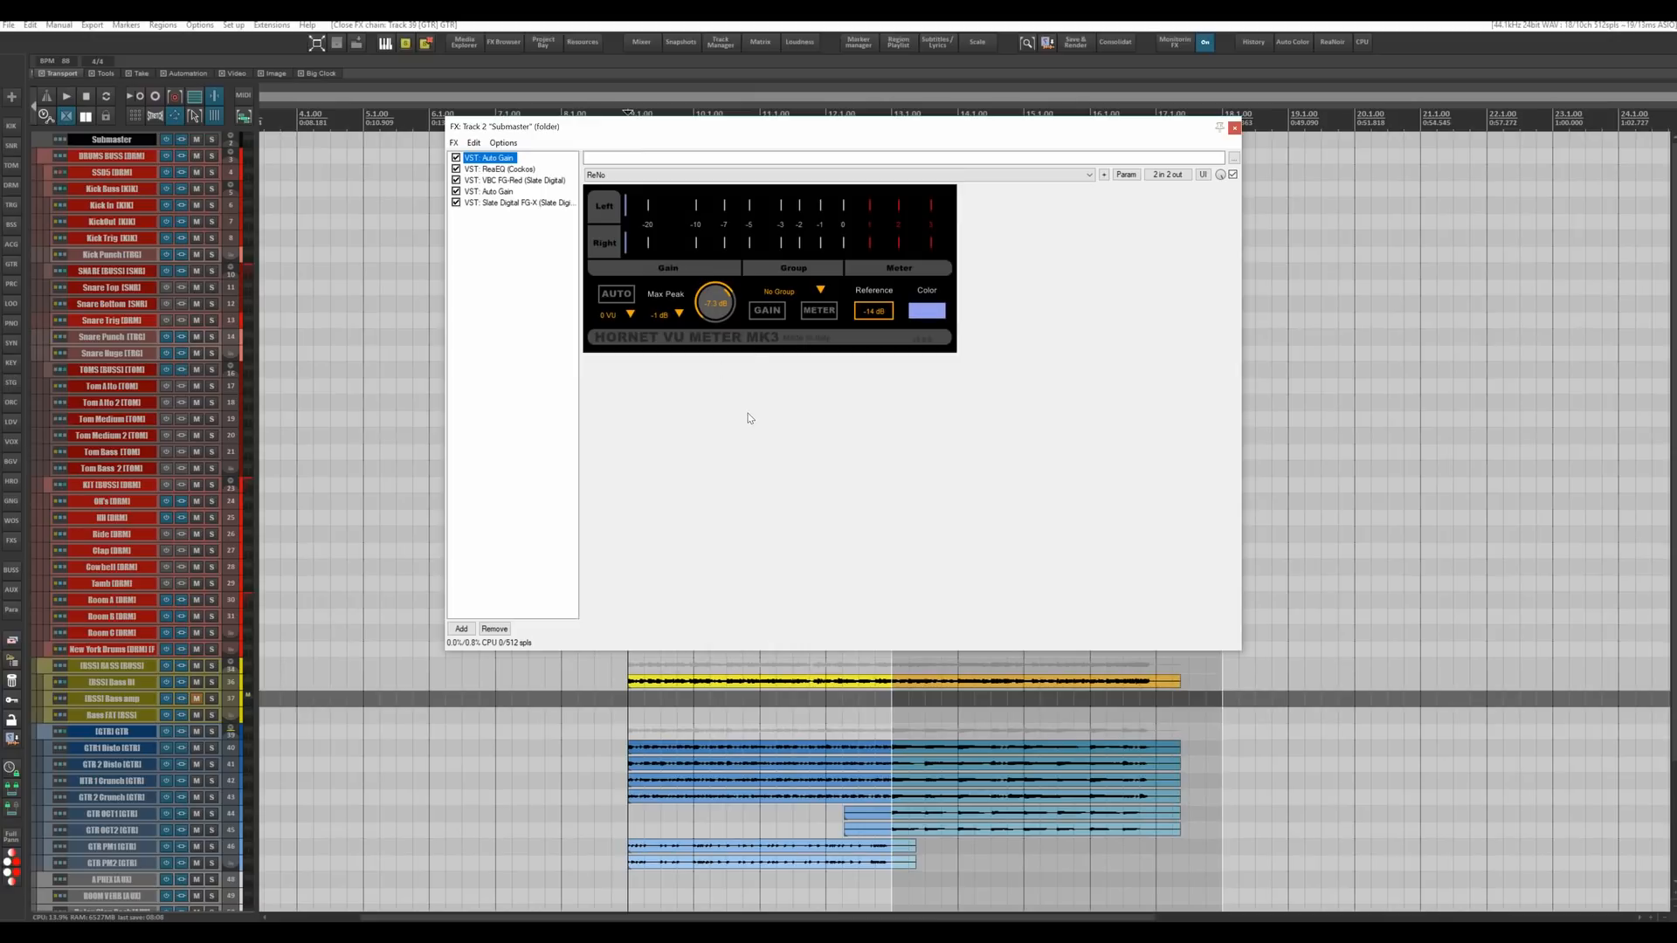
left_click(474, 169)
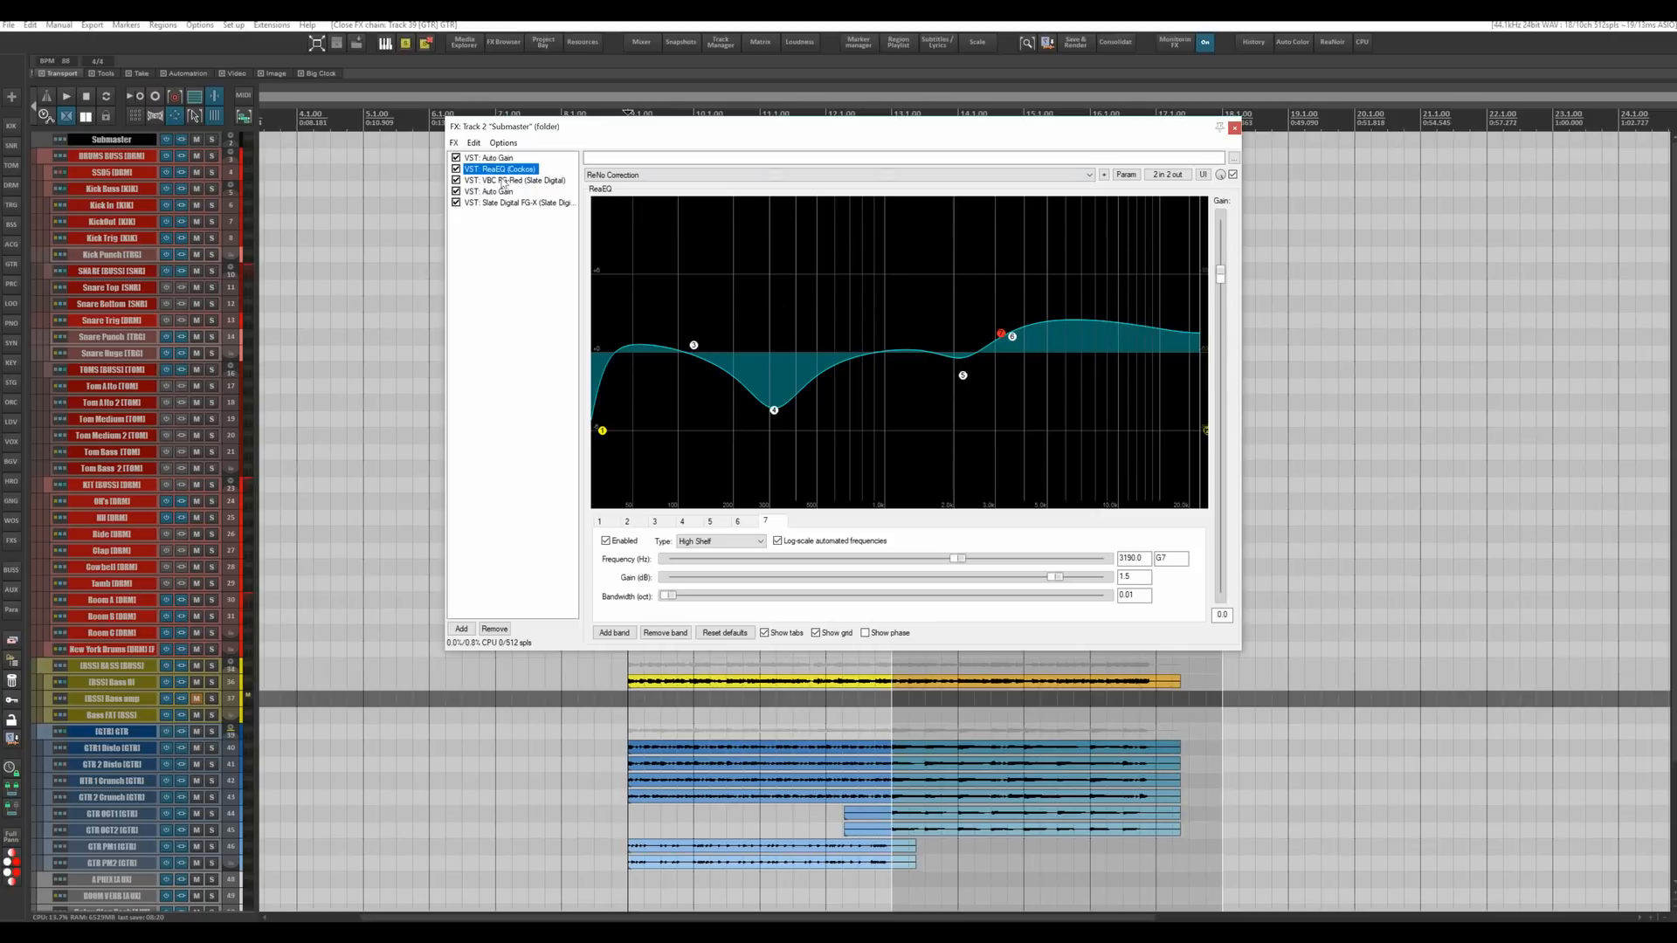
left_click(533, 180)
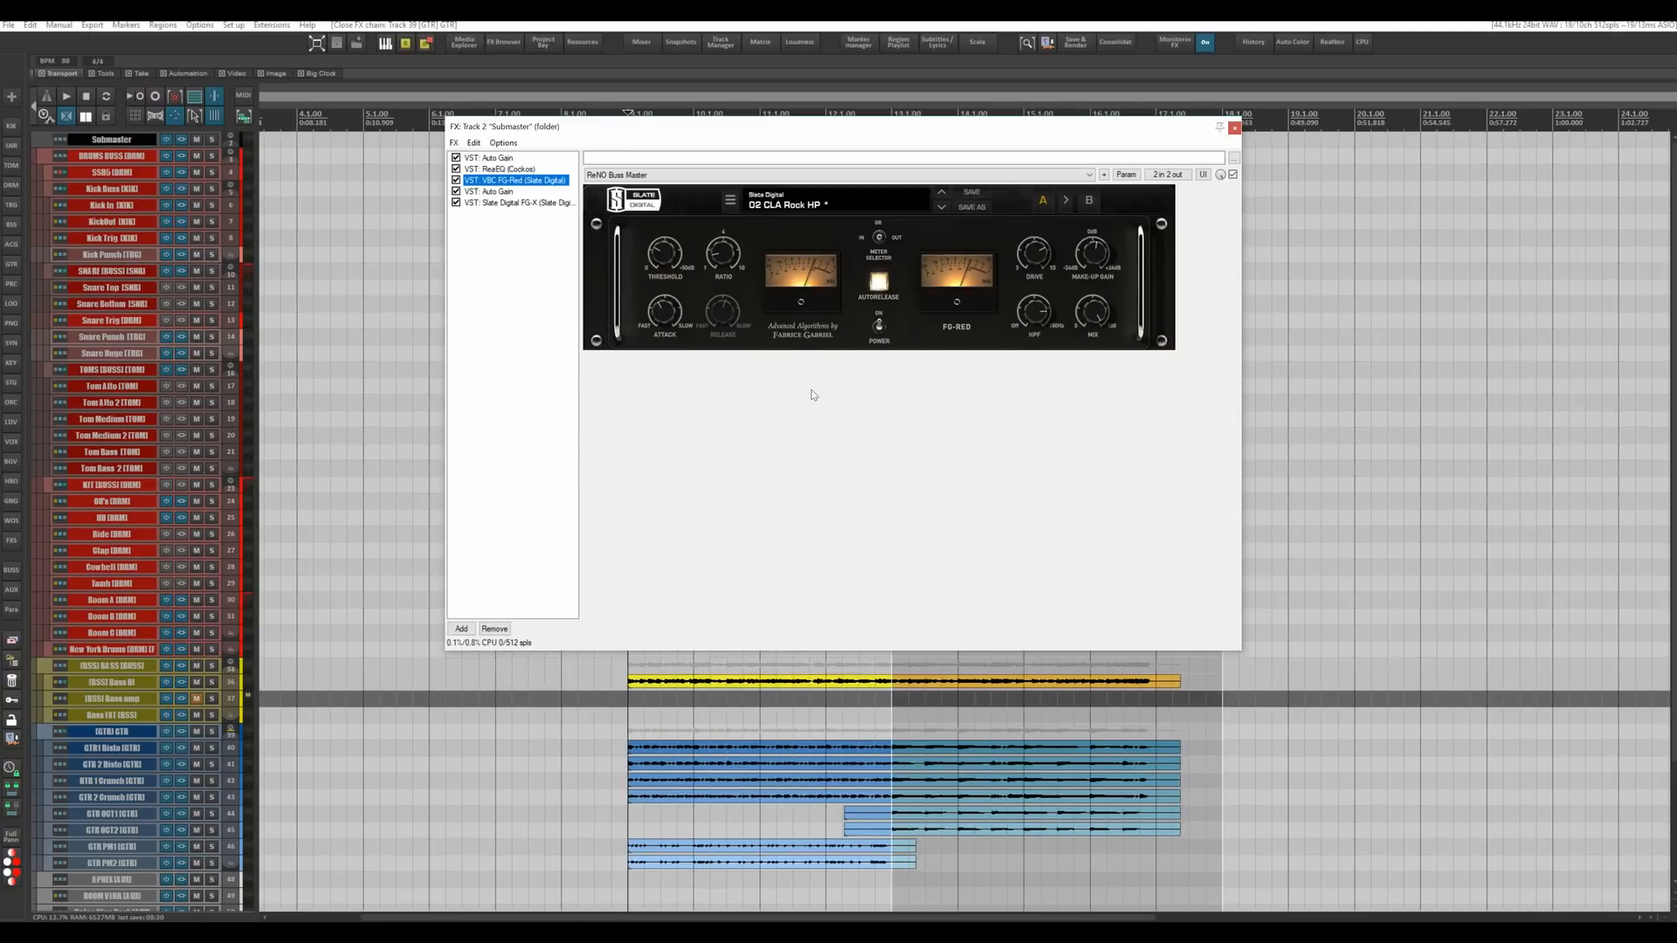
key("space")
Review the Submaster's second Auto Gain and the Slate Digital FG-X mastering processor, and close the effect window.
left_click(498, 191)
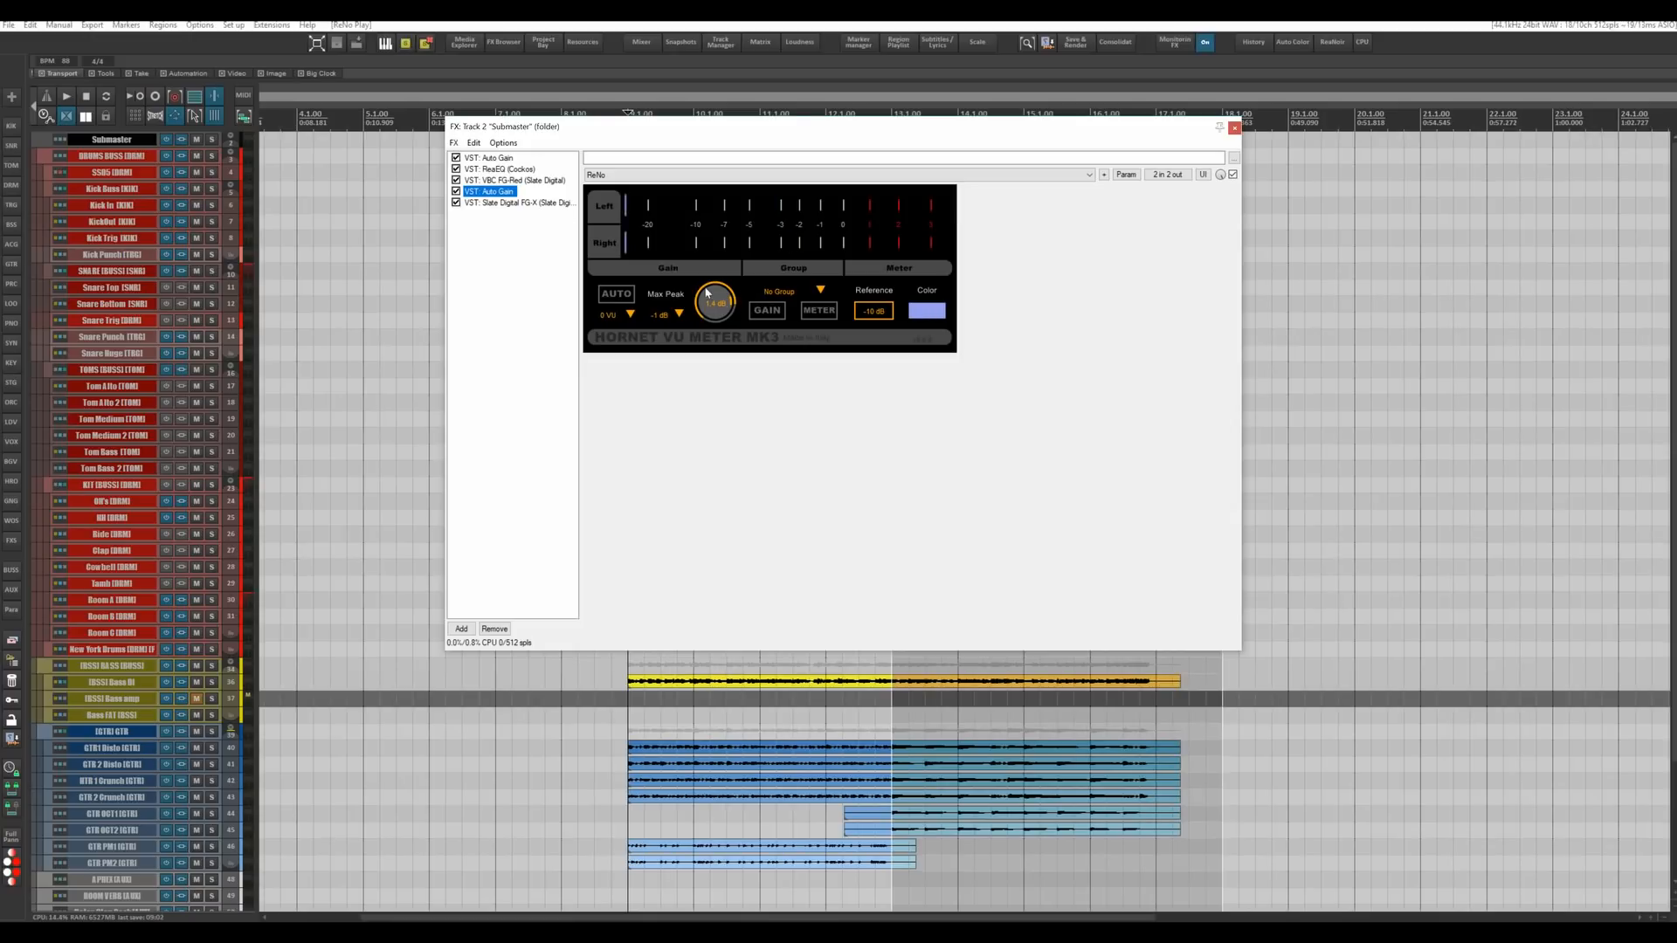
left_click(512, 204)
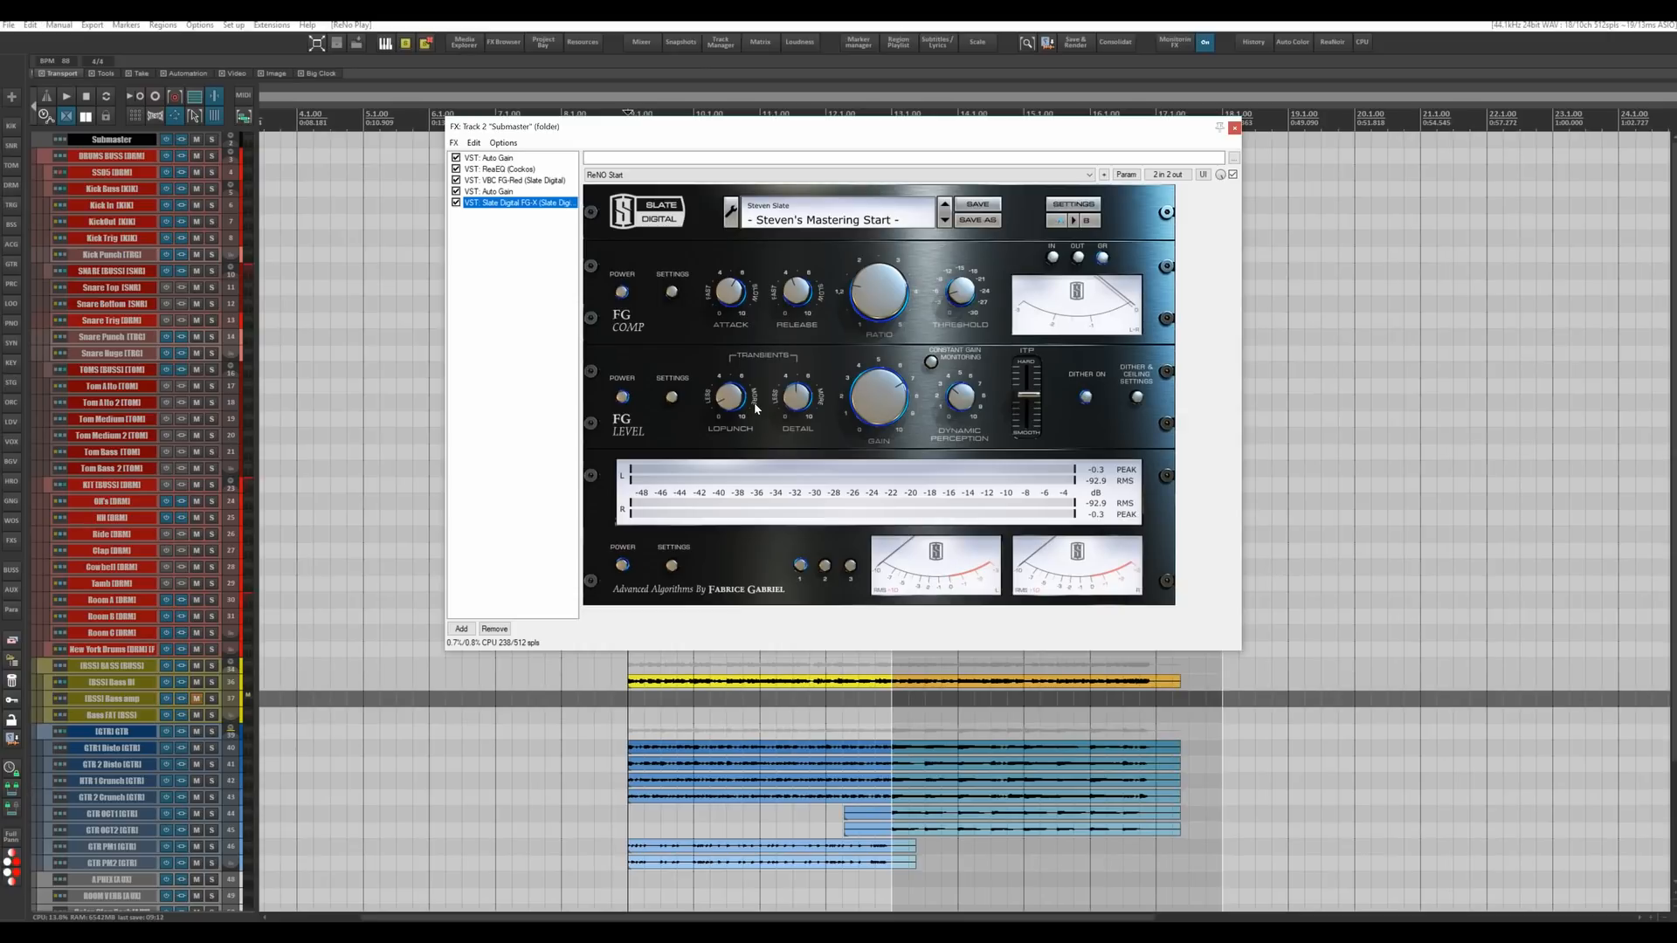
left_click_drag(800, 129, 1088, 131)
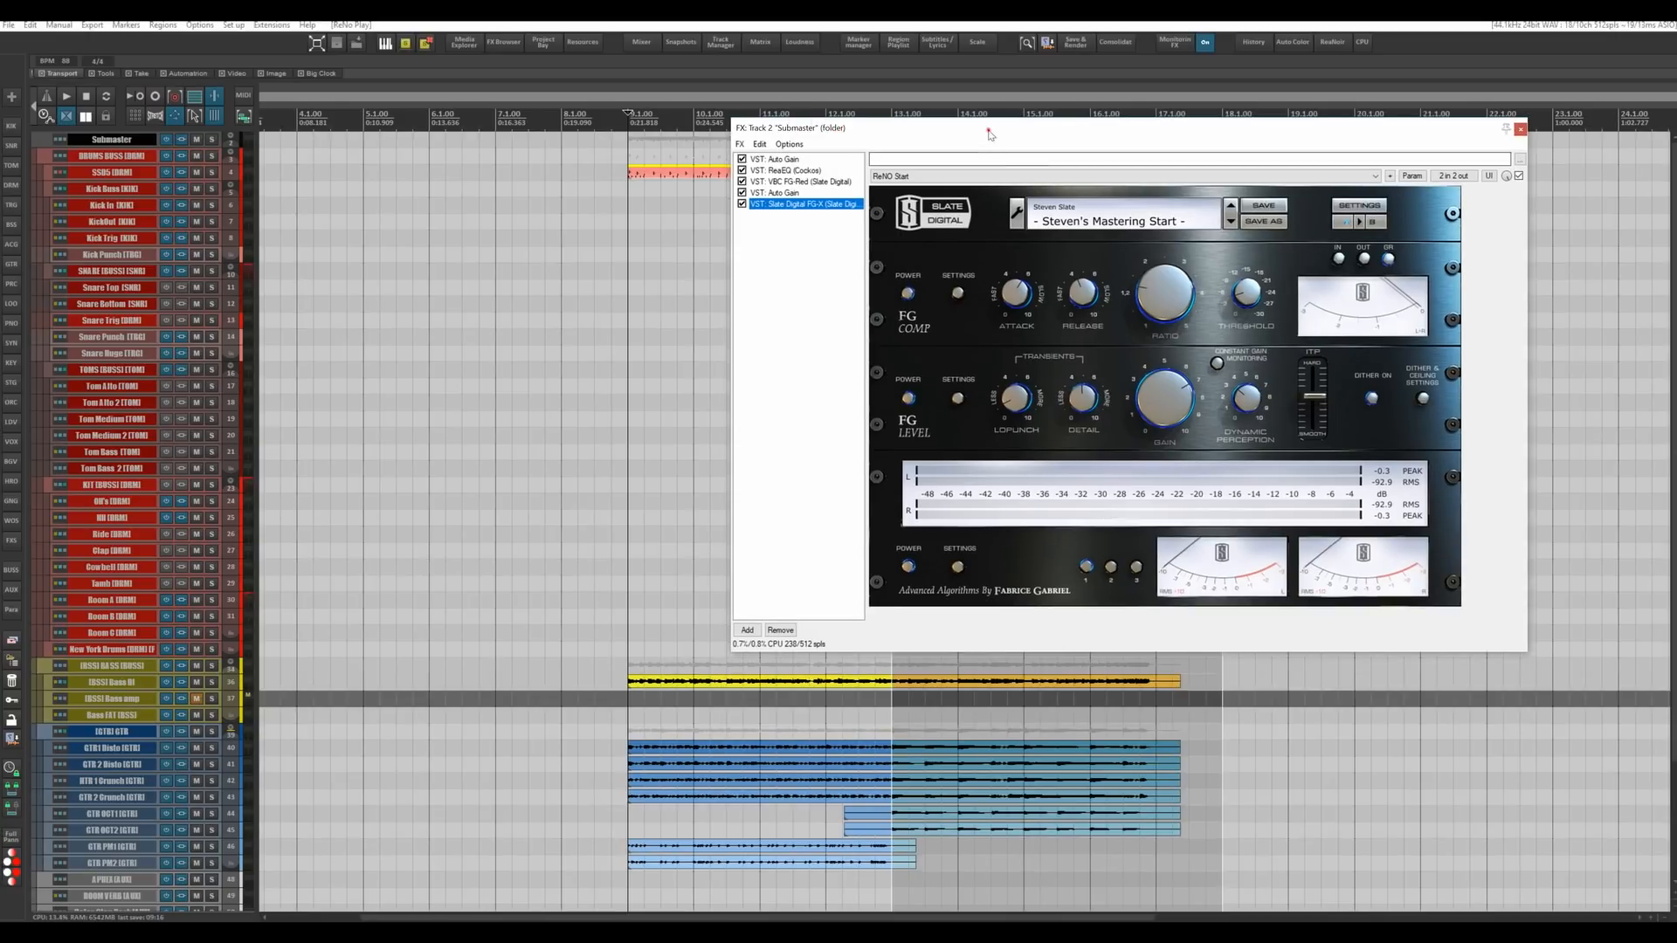
left_click_drag(986, 130, 1165, 119)
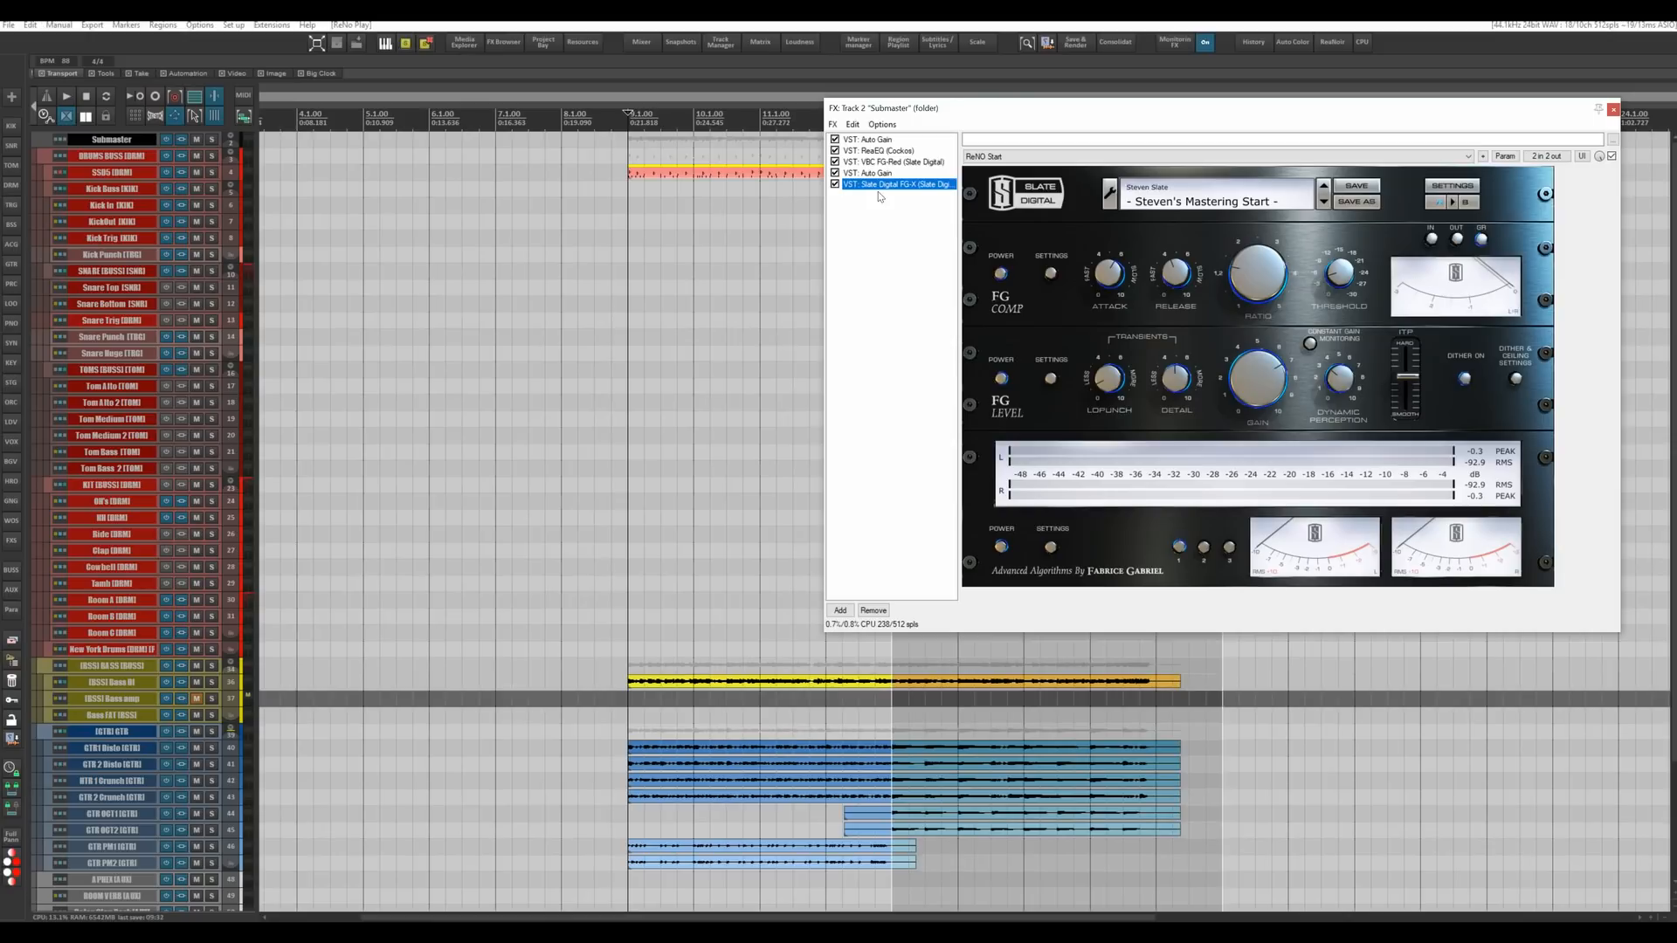
left_click(1613, 110)
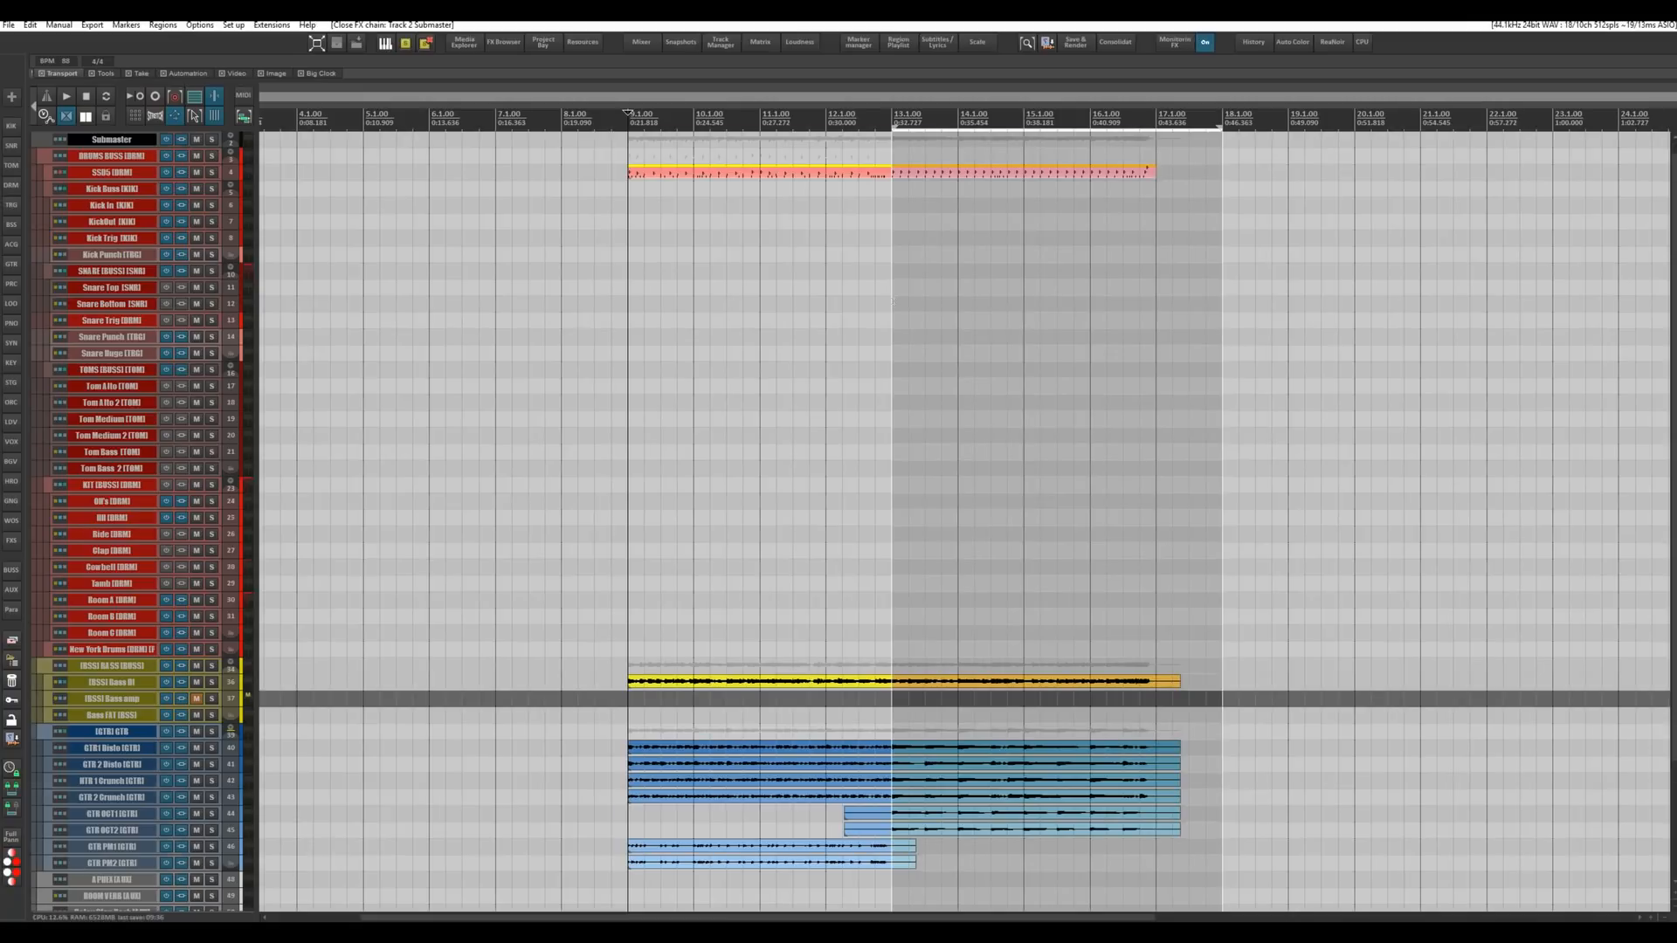
scroll(892, 301, "down", 4)
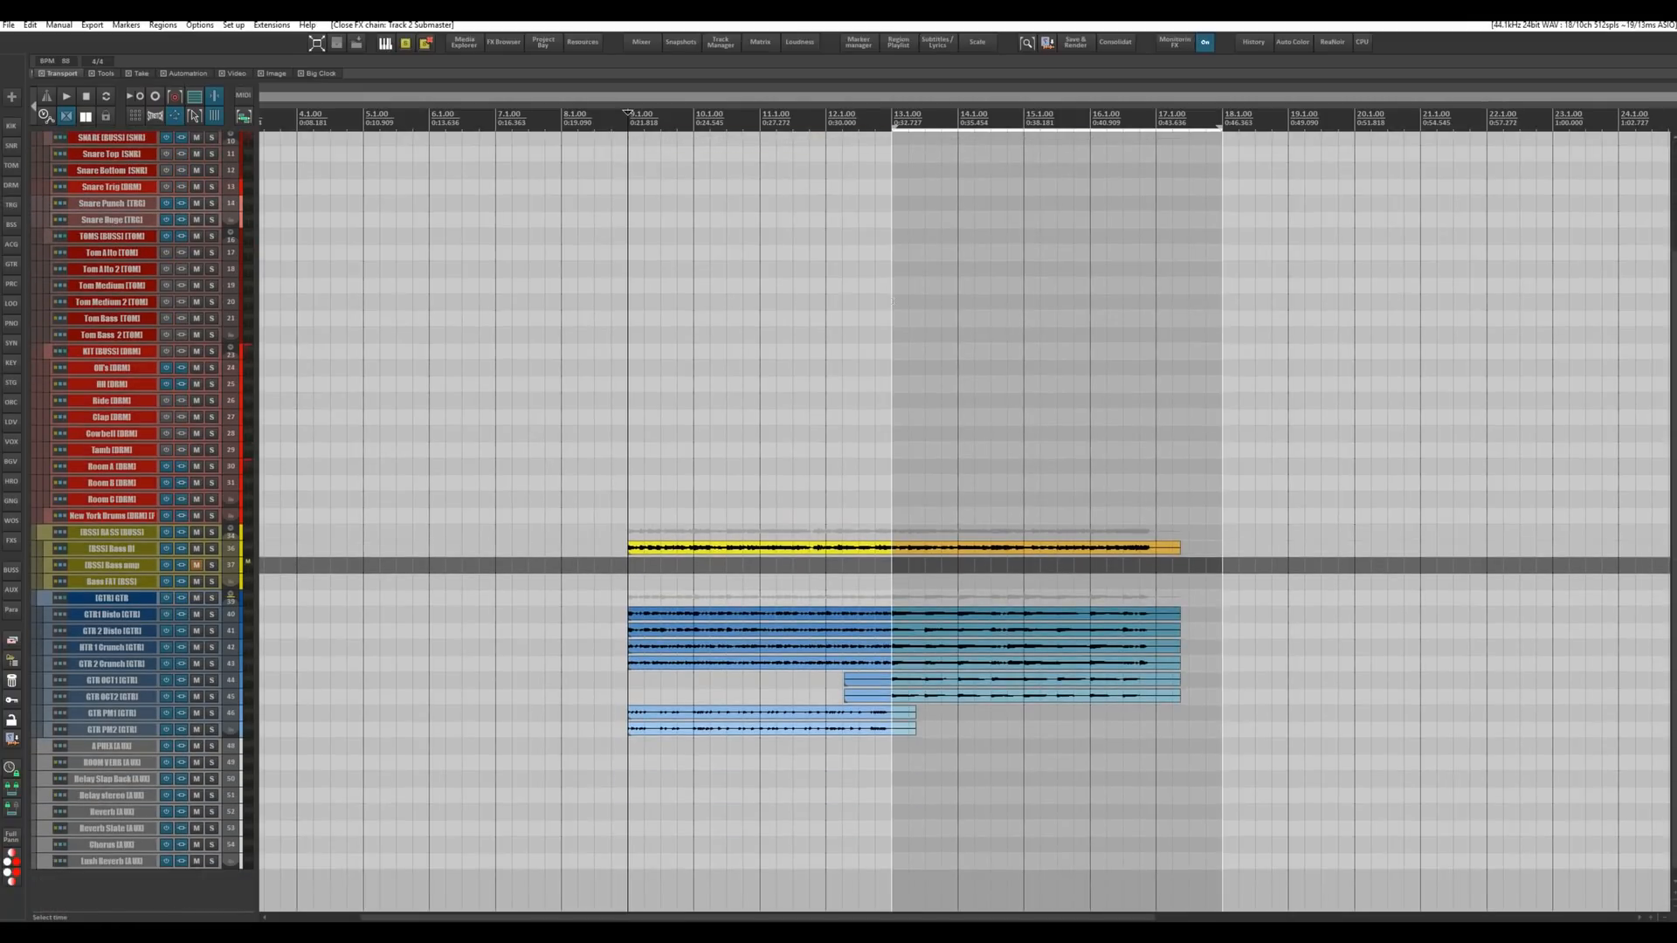